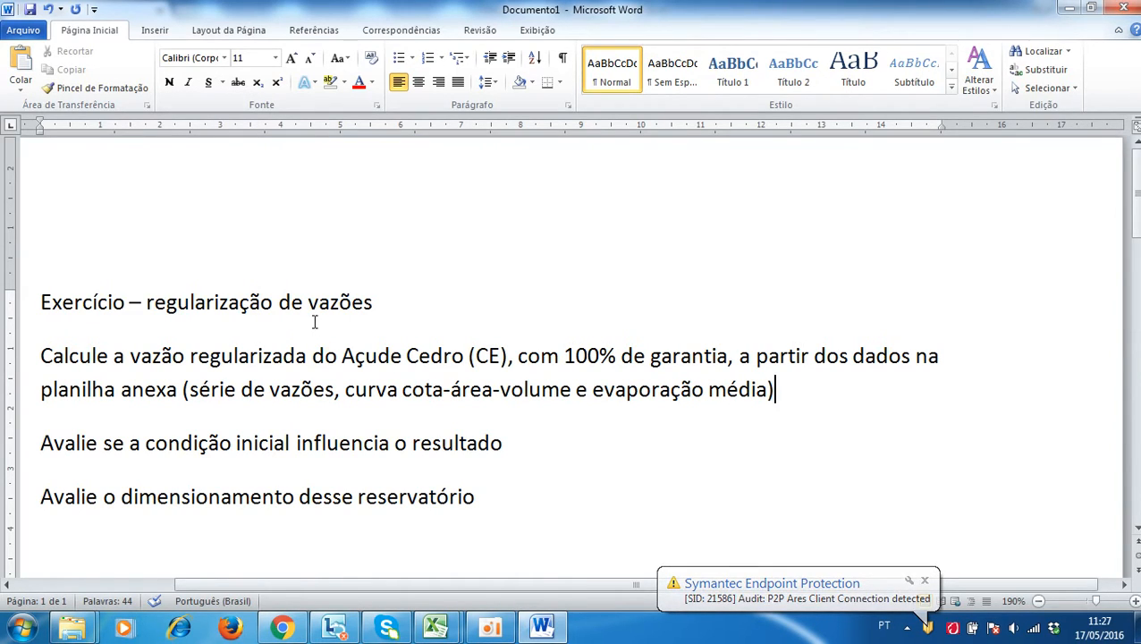
# Read the flow regularization exercise, and switch to the Dados Açude Cedro.xlsx workbook in Excel
pyautogui.scroll(-1, 315, 322)
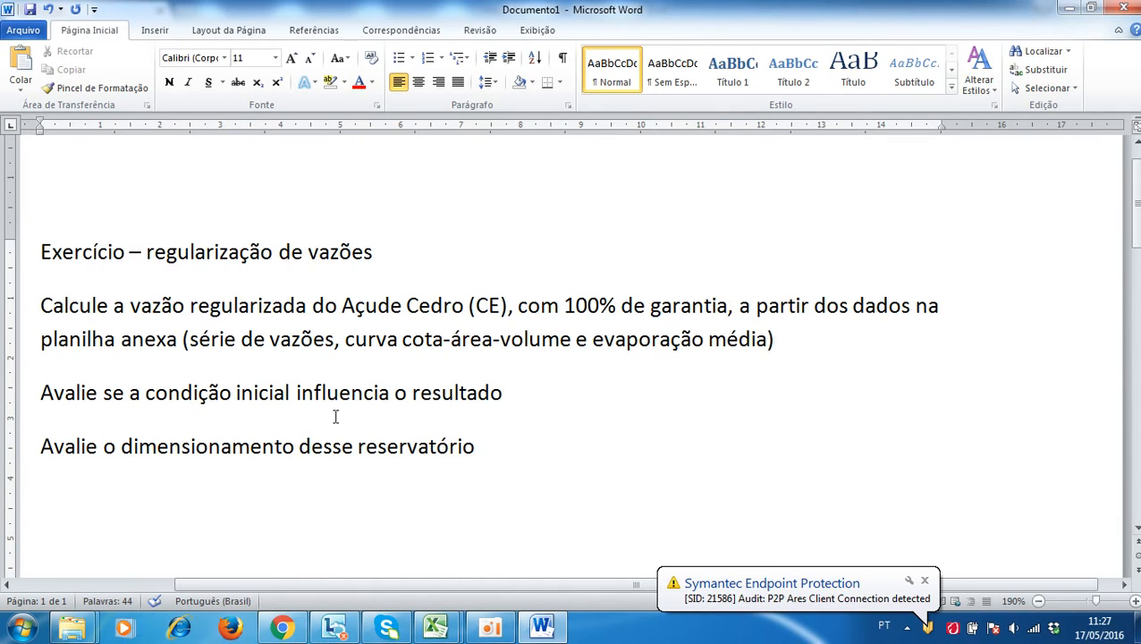
pyautogui.moveTo(439, 615)
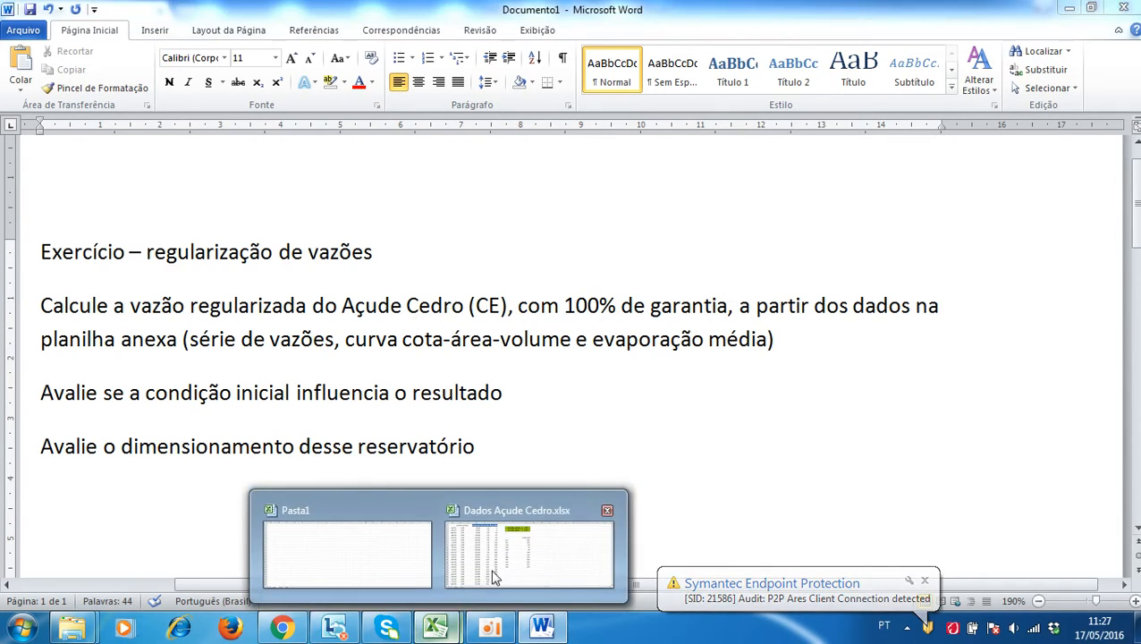
pyautogui.click(496, 502)
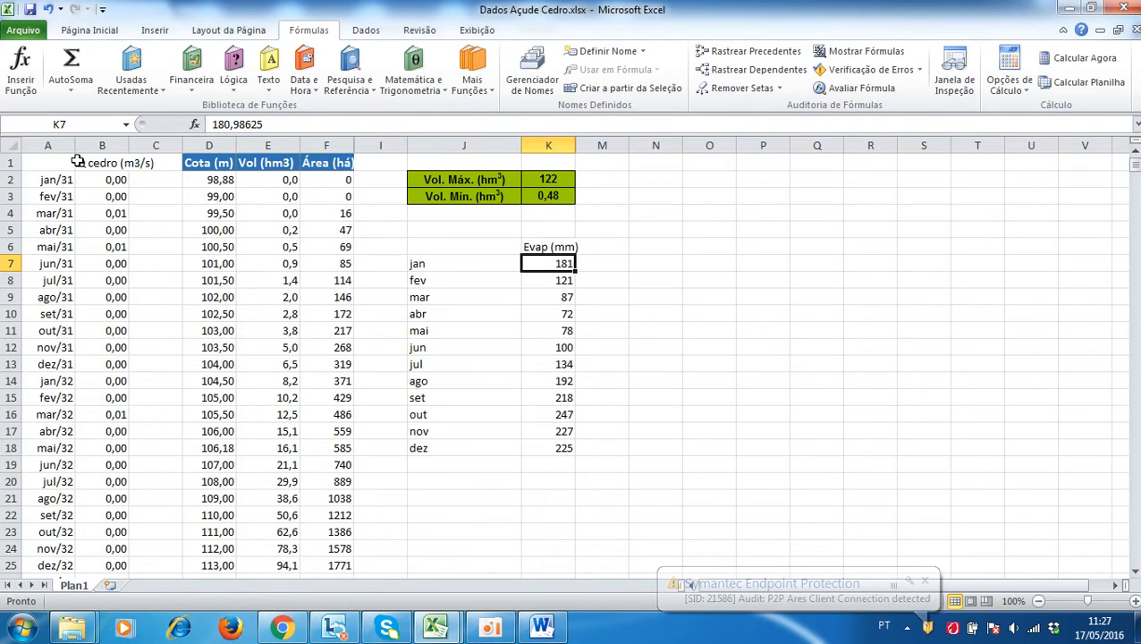
# Examine the monthly Q cedro flow series in columns A and B from its first to its last record
pyautogui.moveTo(55, 144); pyautogui.dragTo(94, 143)
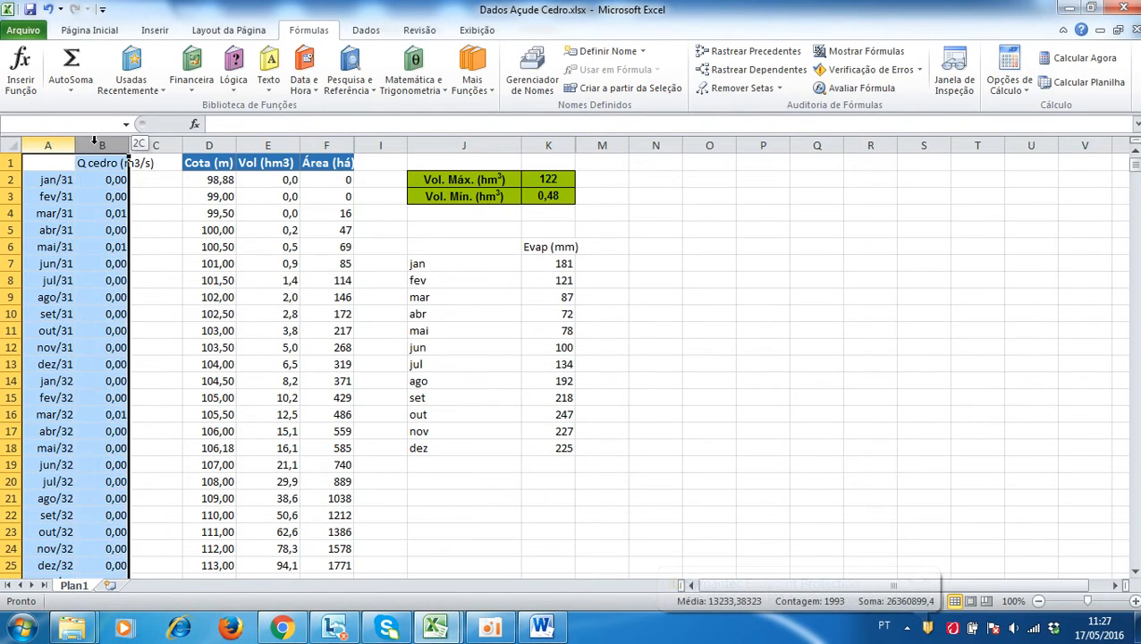
pyautogui.click(54, 180)
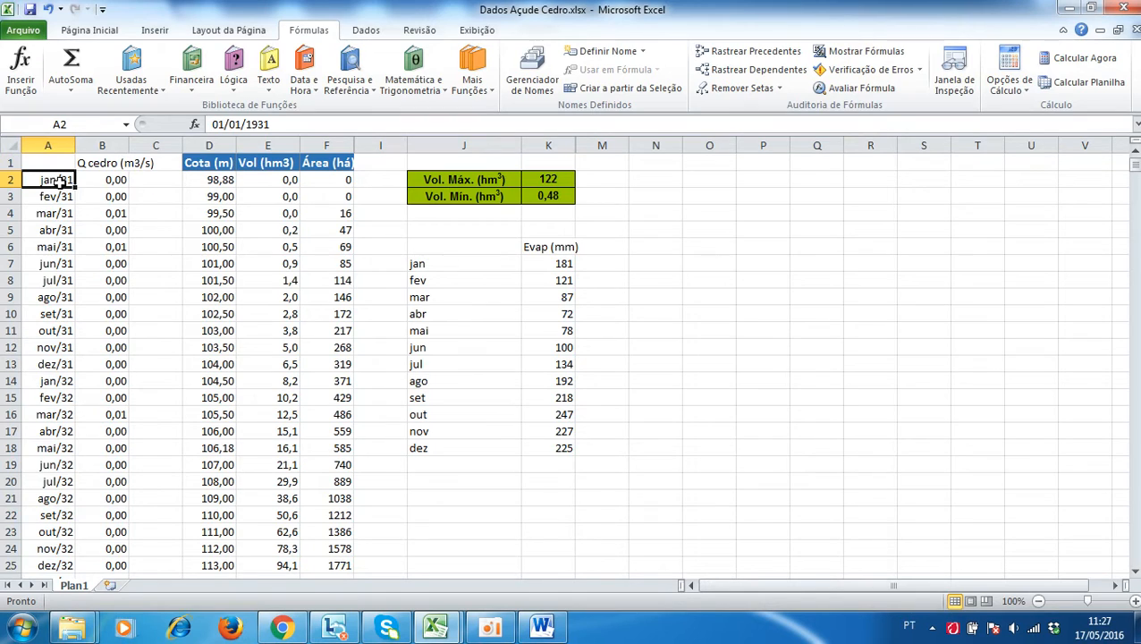
pyautogui.hotkey('ctrl', 'End')
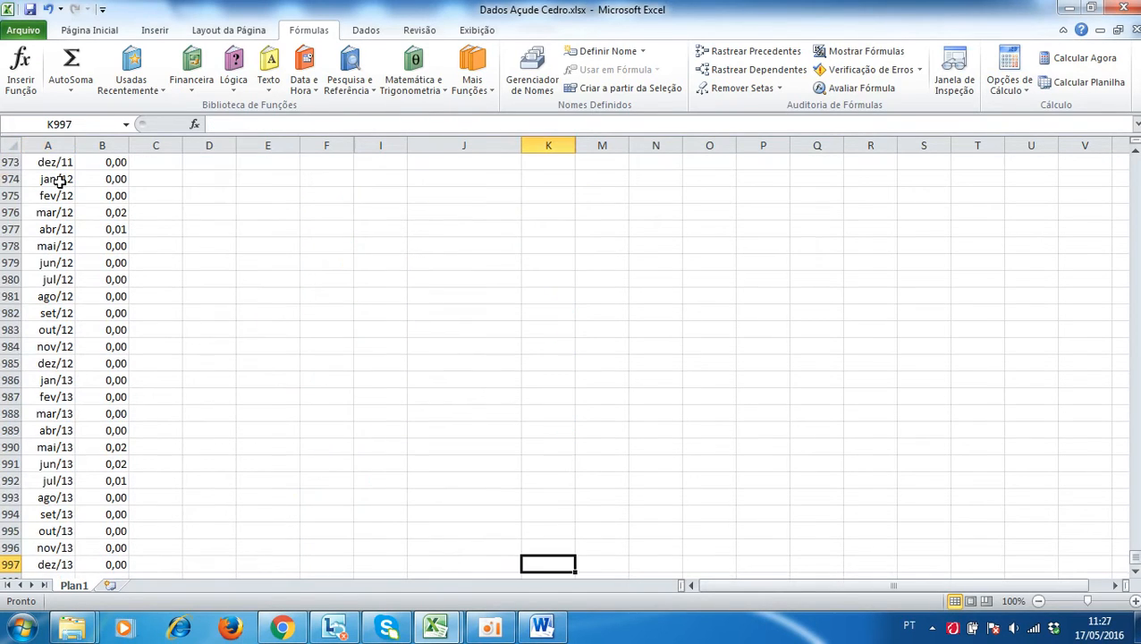
pyautogui.press('pageup')
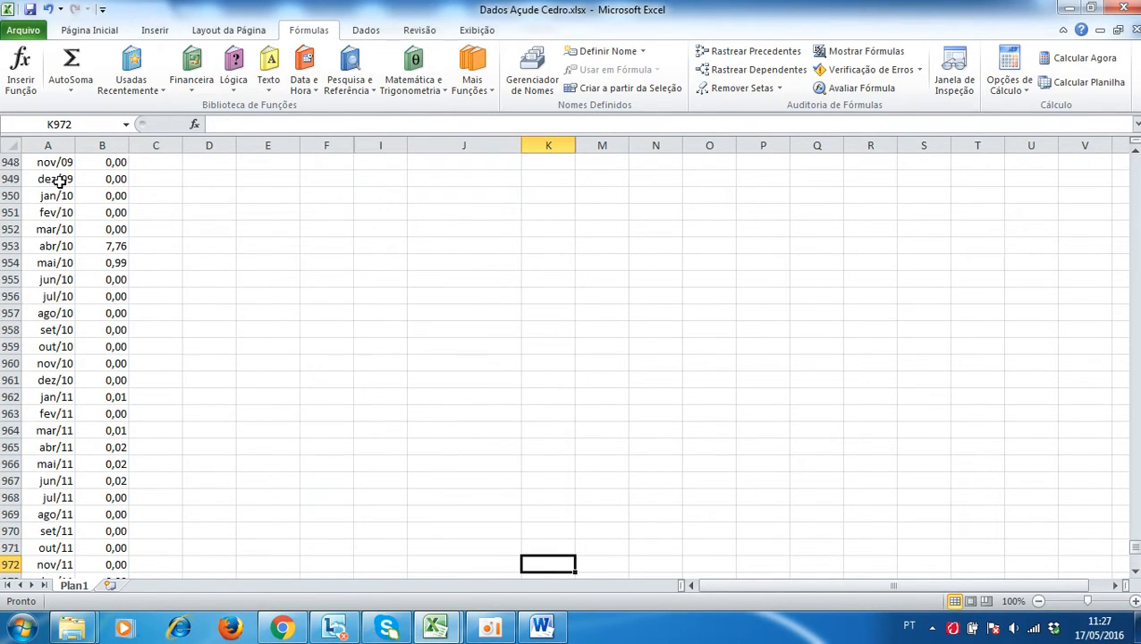
pyautogui.scroll(-9, 84, 304)
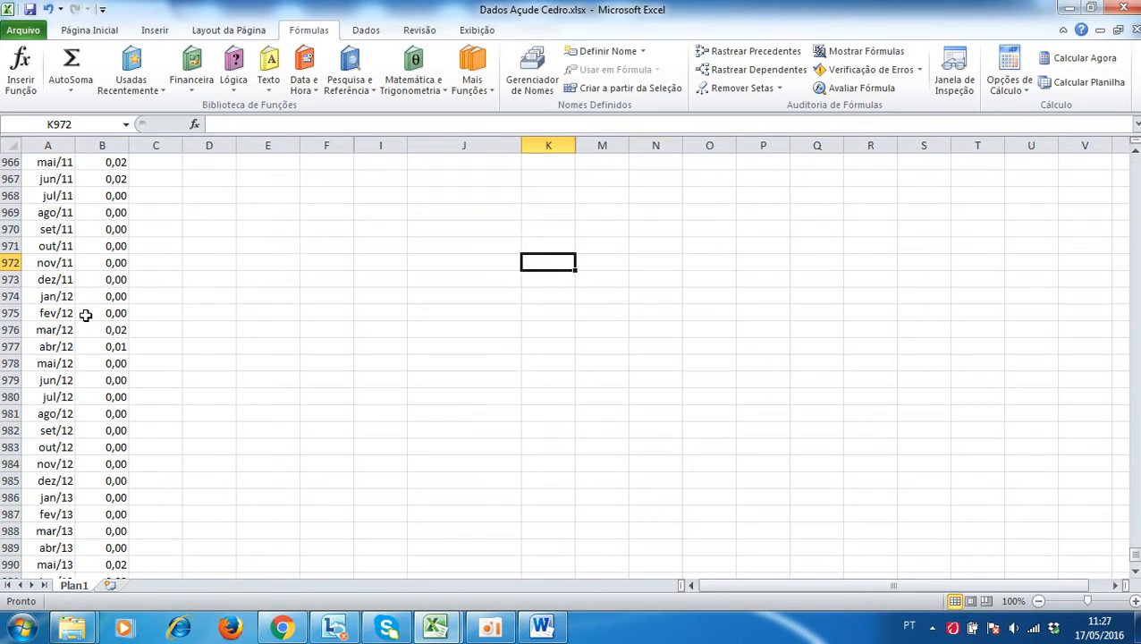
pyautogui.scroll(-2, 85, 317)
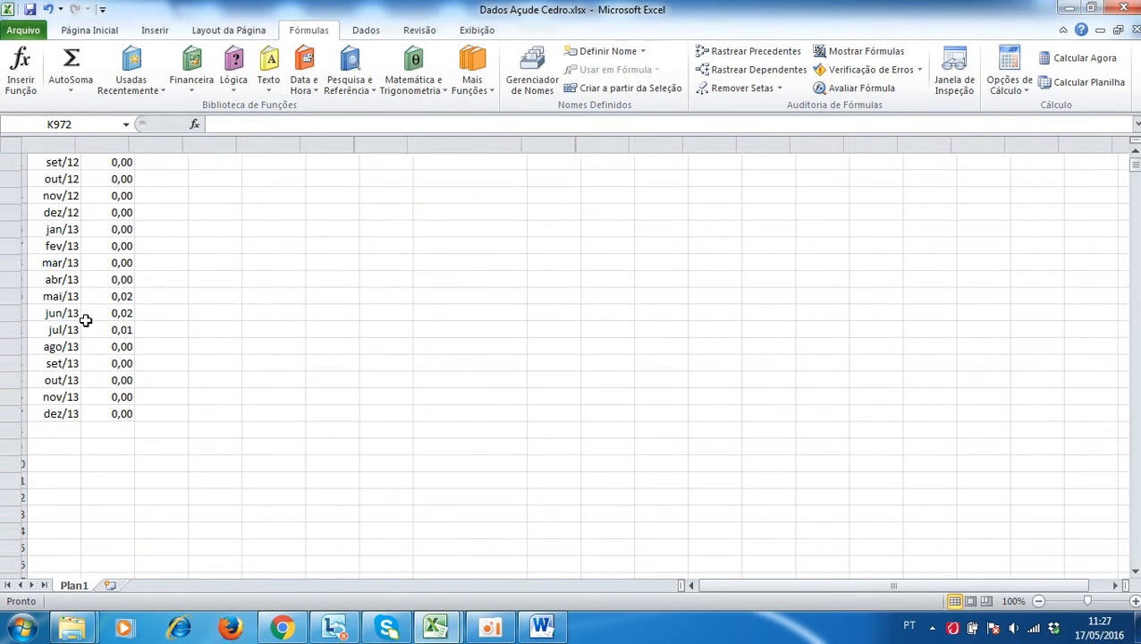
pyautogui.hotkey('ctrl', 'Home')
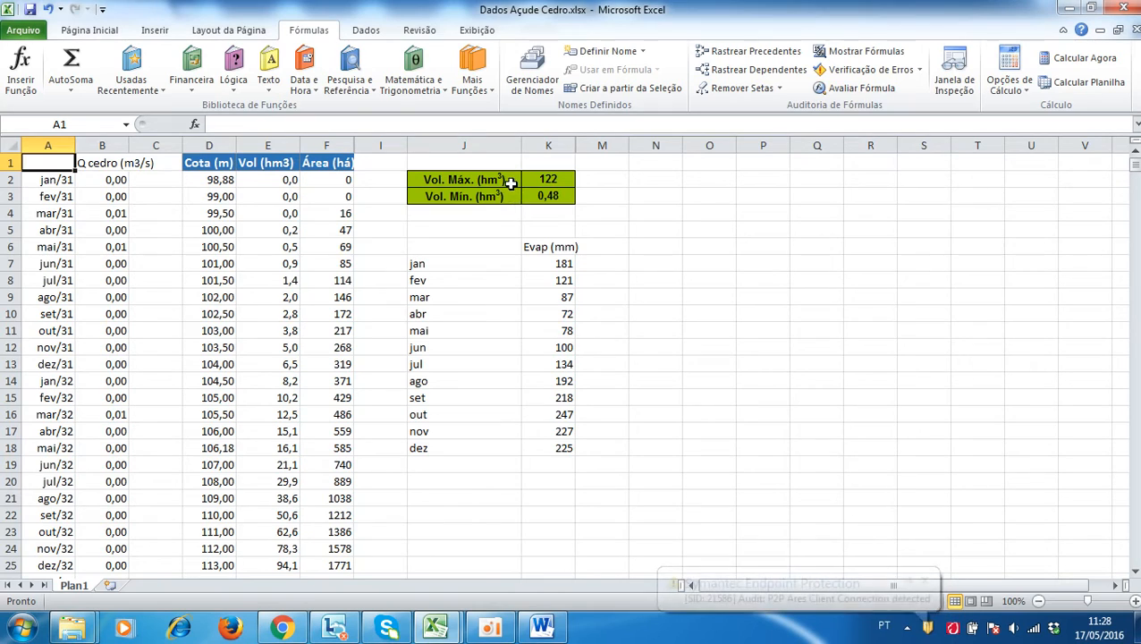
# Examine the reservoir's maximum and minimum volumes and the monthly evaporation table
pyautogui.click(548, 178)
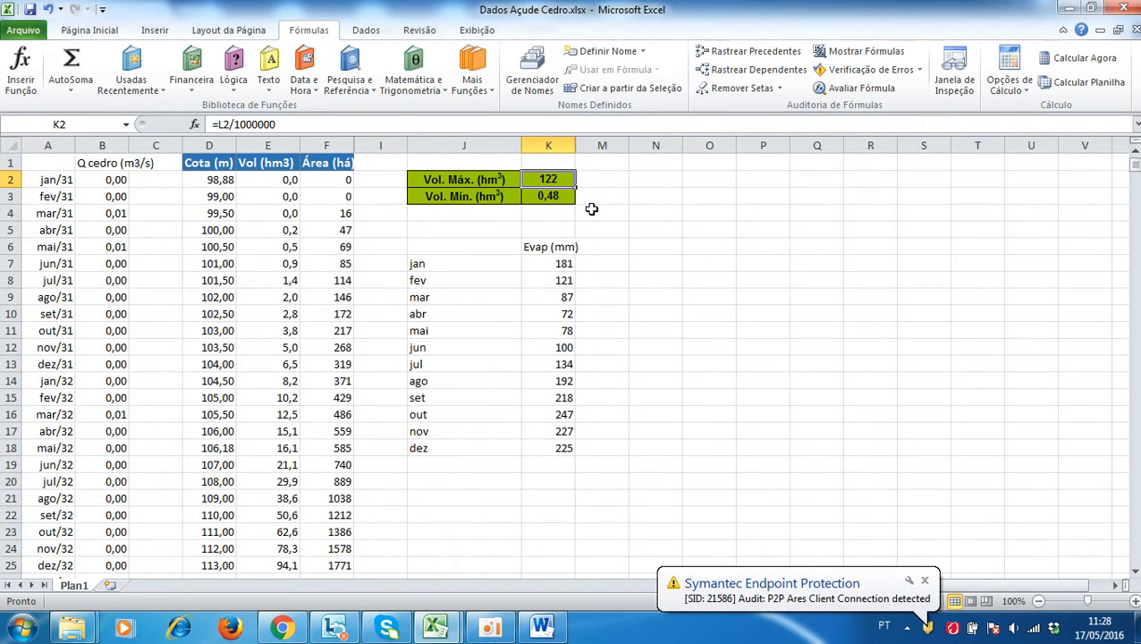
pyautogui.click(488, 196)
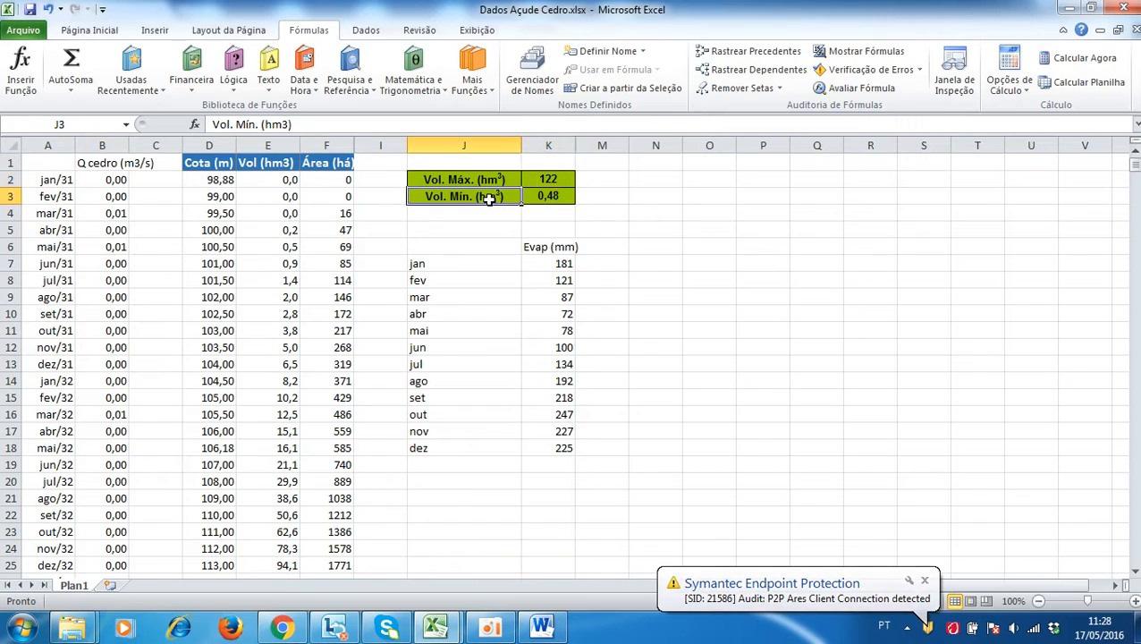
pyautogui.click(538, 198)
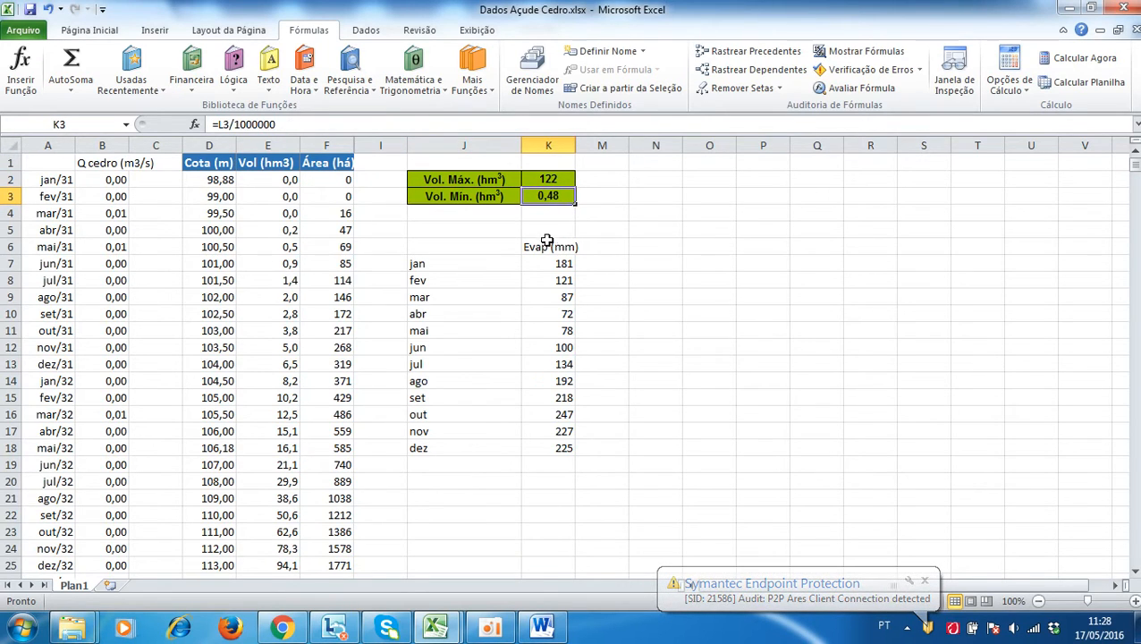
pyautogui.moveTo(465, 249); pyautogui.dragTo(541, 447)
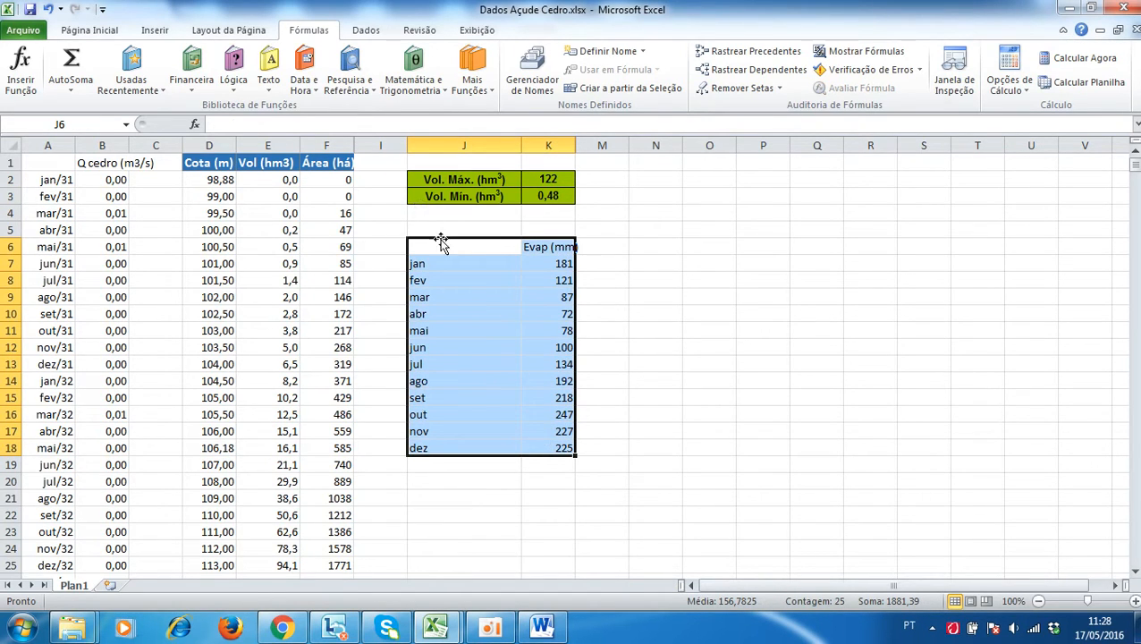
pyautogui.click(548, 263)
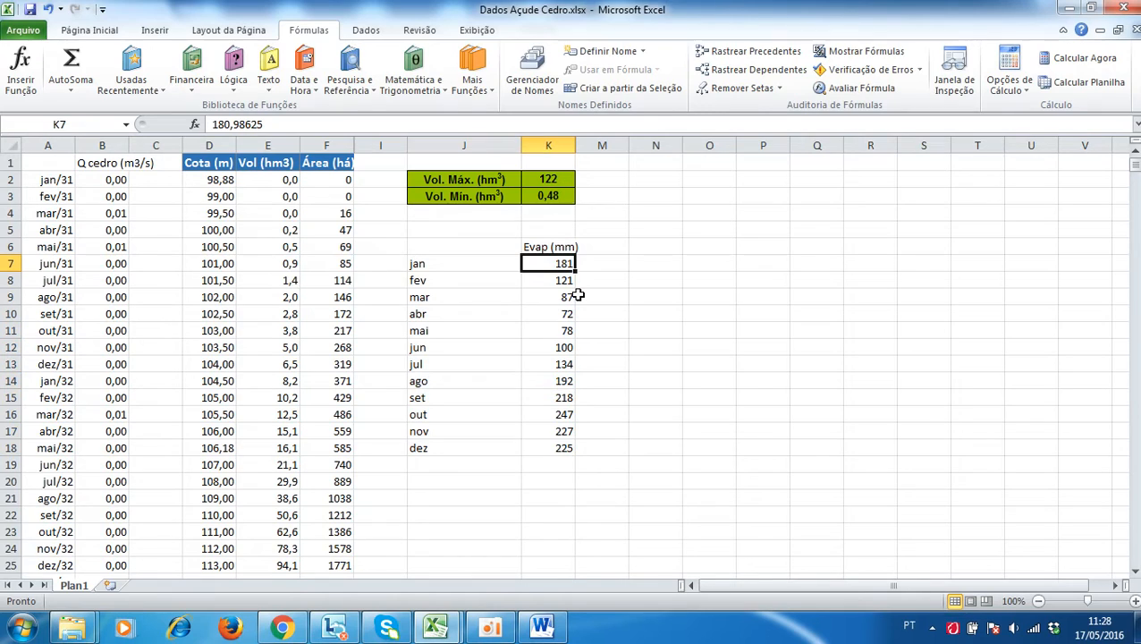
pyautogui.click(552, 282)
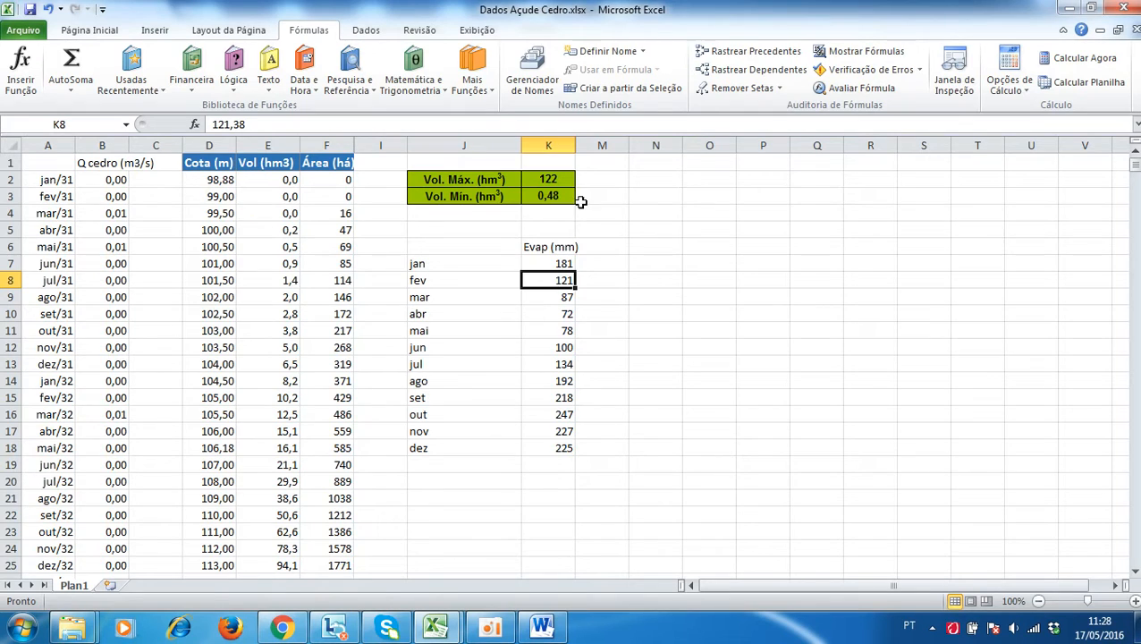
# Insert a new equation on the sheet beside the evaporation table and widen its box to about column R
pyautogui.click(715, 244)
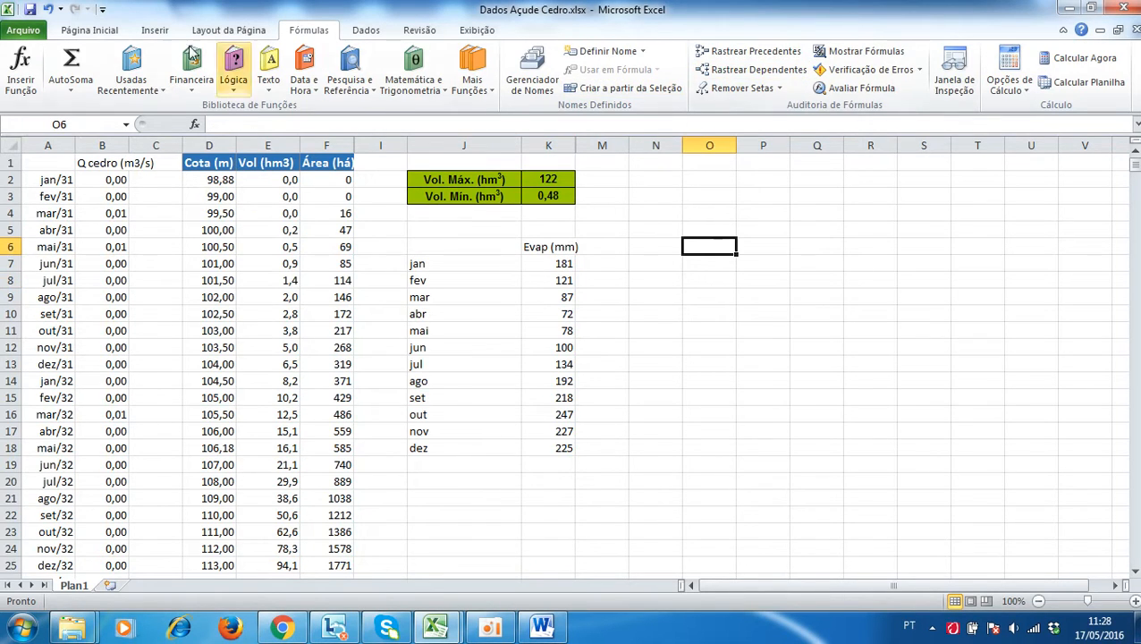
pyautogui.click(154, 30)
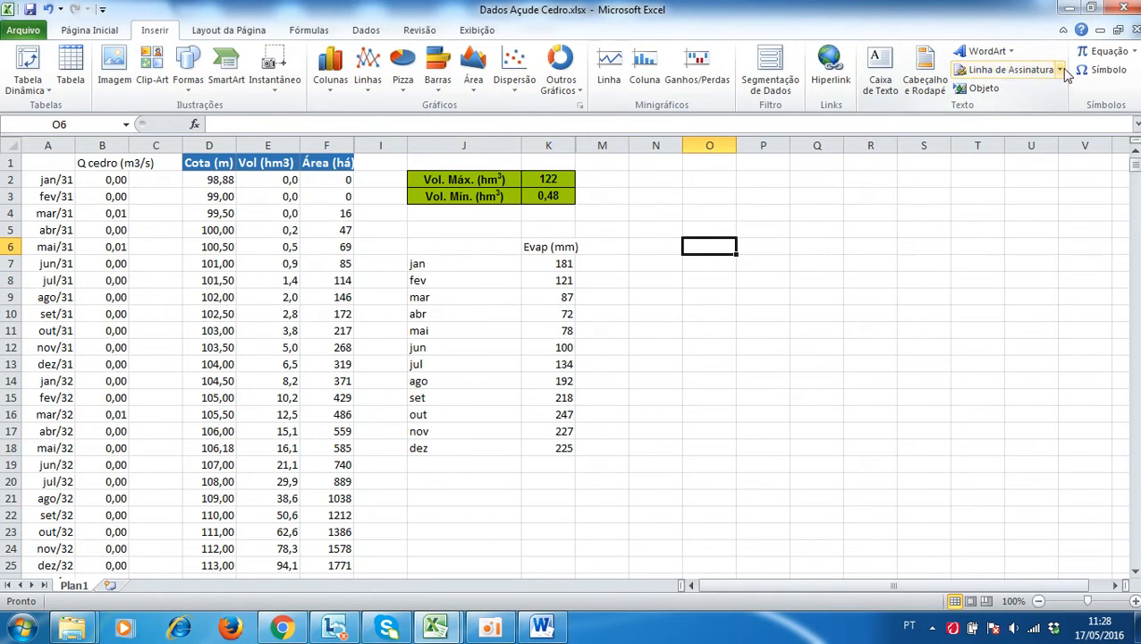
pyautogui.click(1109, 51)
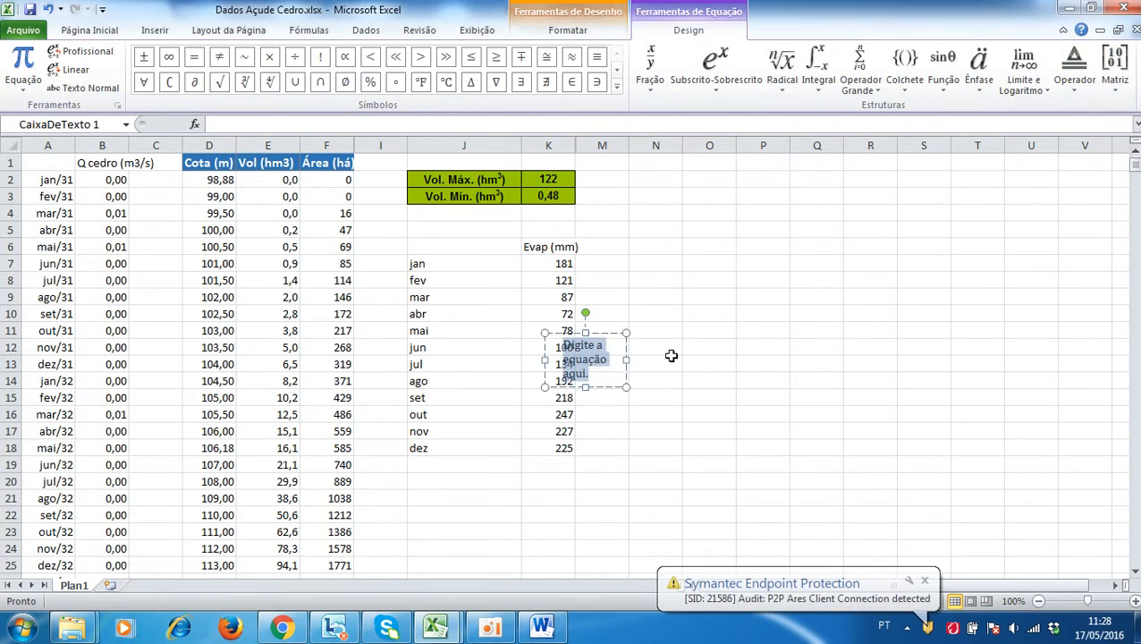
pyautogui.moveTo(626, 359); pyautogui.dragTo(893, 356)
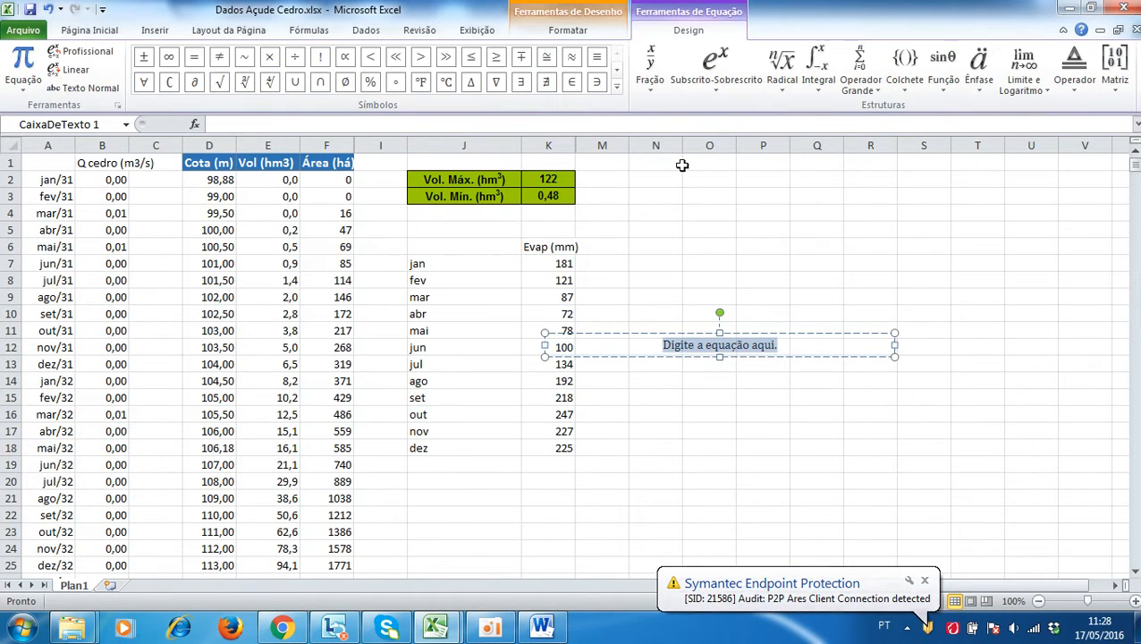
# Write V with subscript t+1 as the left side of the equation, followed by an equals sign
pyautogui.write('V')
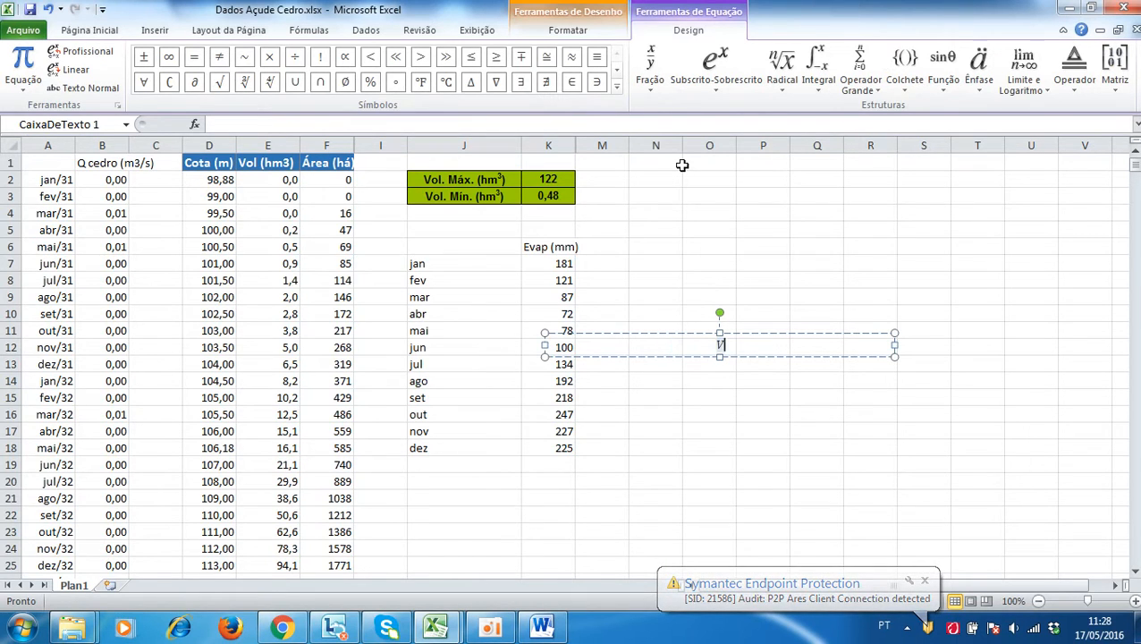
pyautogui.click(718, 82)
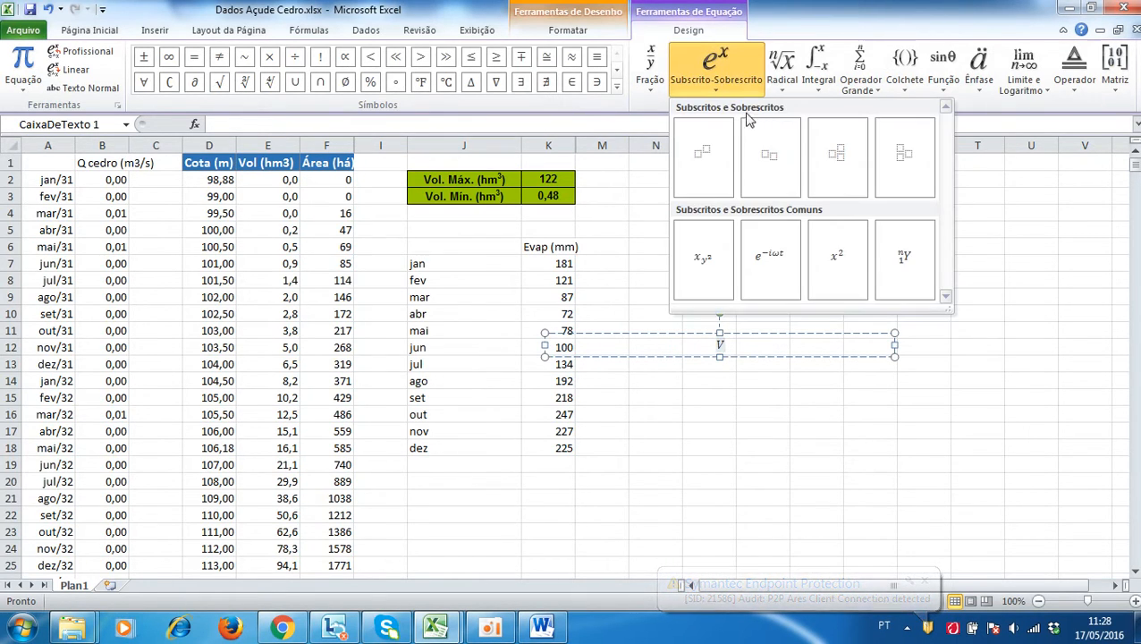
pyautogui.click(769, 159)
pyautogui.press('BackSpace')
pyautogui.press('BackSpace')
pyautogui.press('BackSpace')
pyautogui.press('BackSpace')
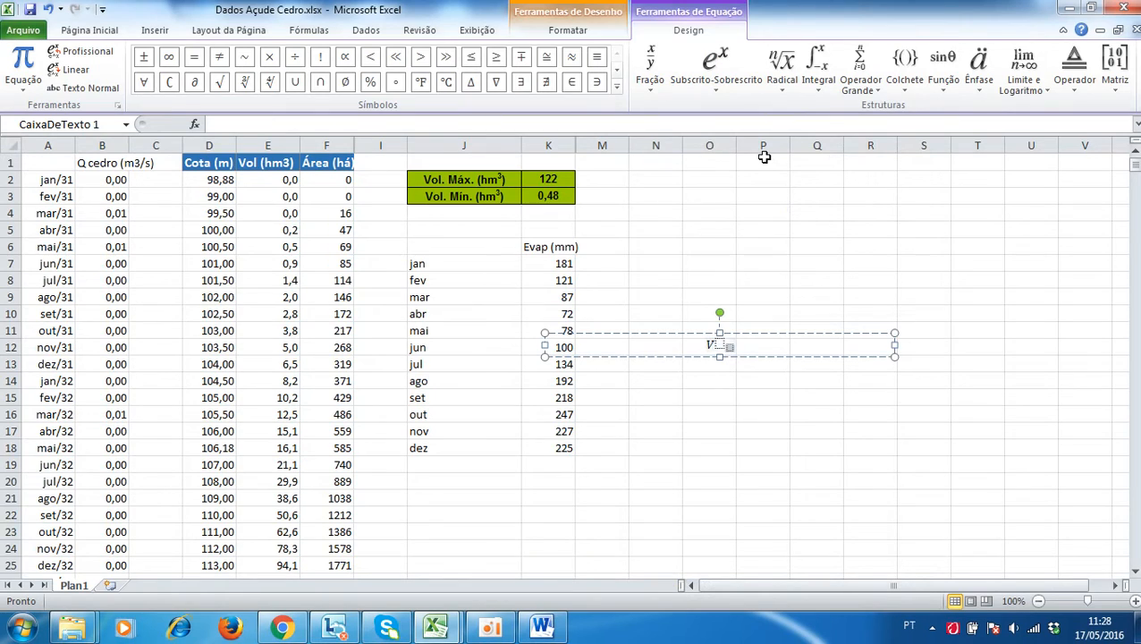
pyautogui.press('Right')
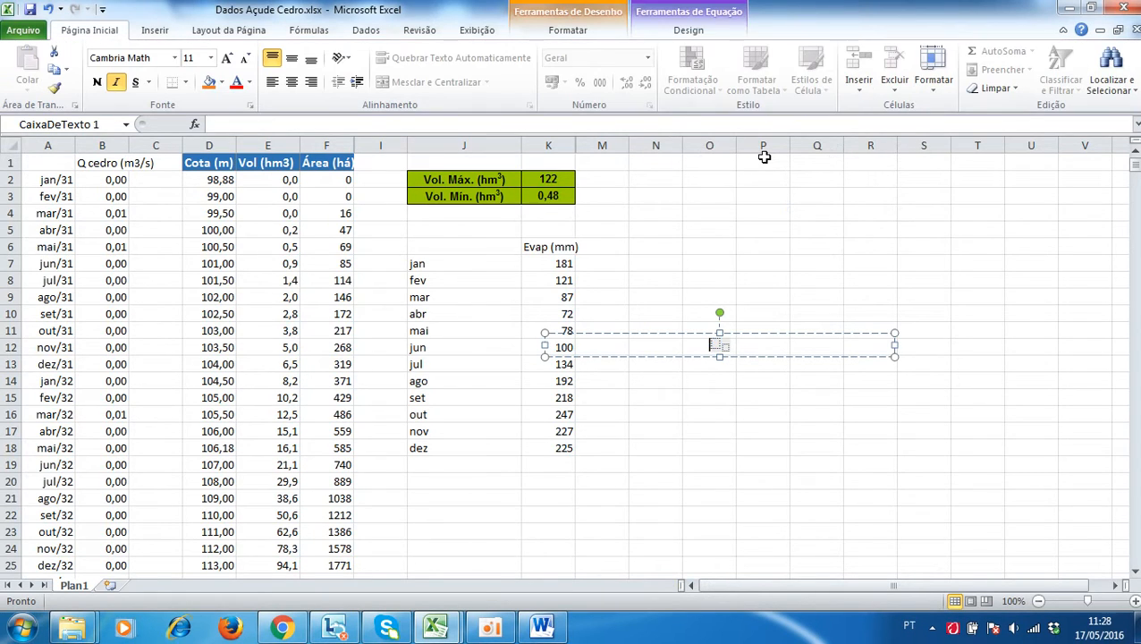
pyautogui.write('Vt+1')
pyautogui.press('Right')
pyautogui.write('=')
# Add V with subscript t after the equals sign, followed by a plus sign
pyautogui.click(686, 31)
pyautogui.click(717, 72)
pyautogui.click(765, 147)
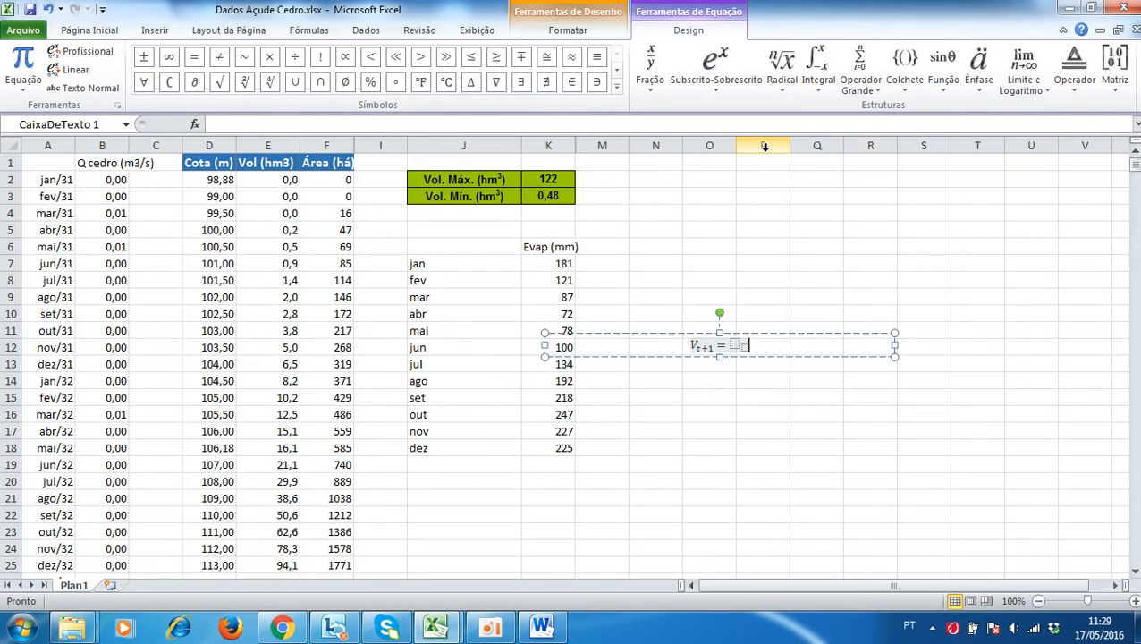
pyautogui.write('V')
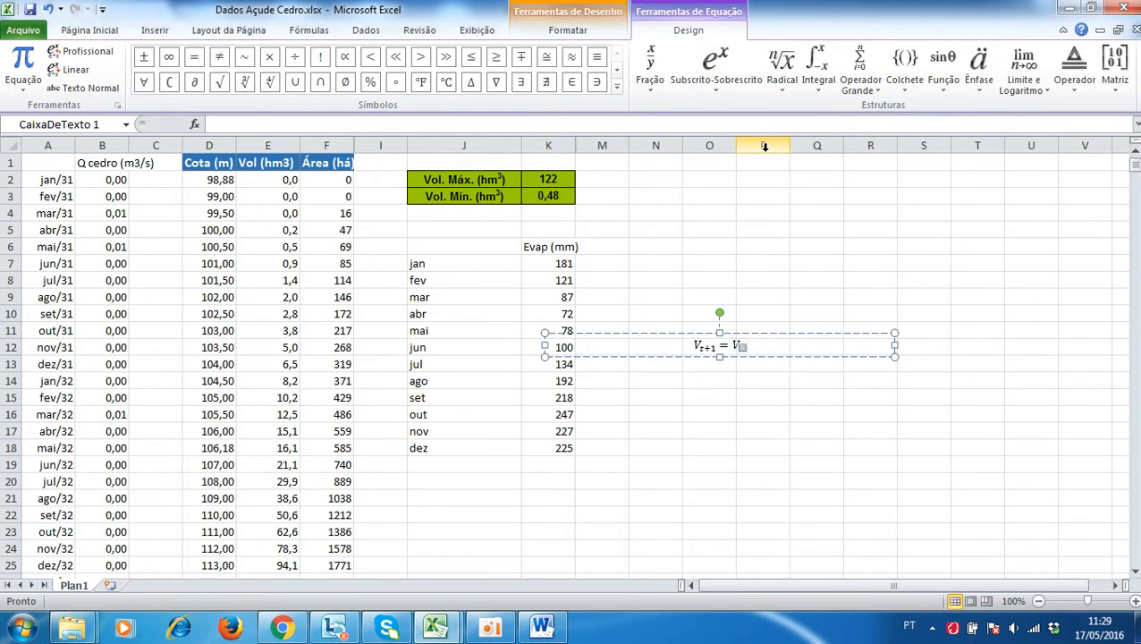
pyautogui.write('t')
pyautogui.press('Right')
pyautogui.write('+')
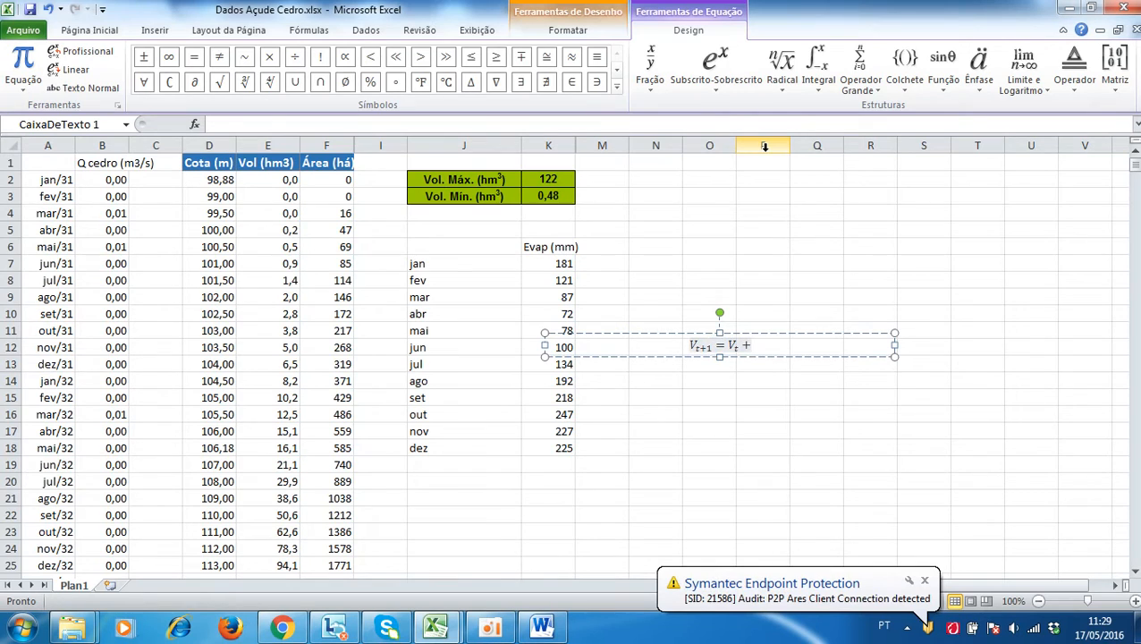
# Add V with subscript afl after the plus sign in the equation, followed by a minus sign
pyautogui.click(728, 92)
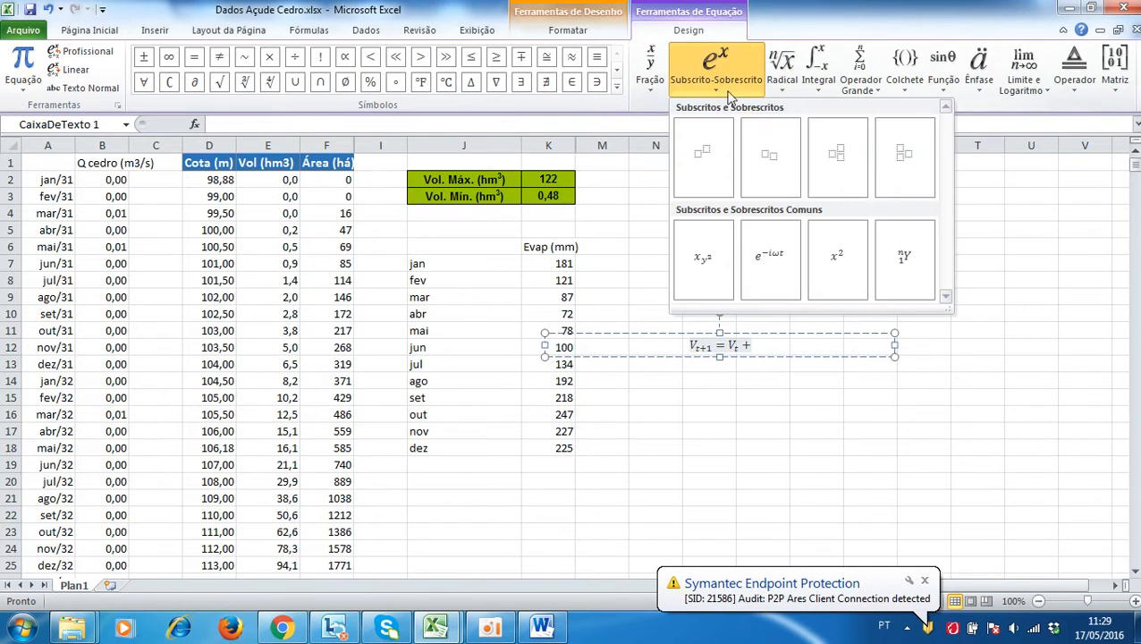
pyautogui.click(837, 156)
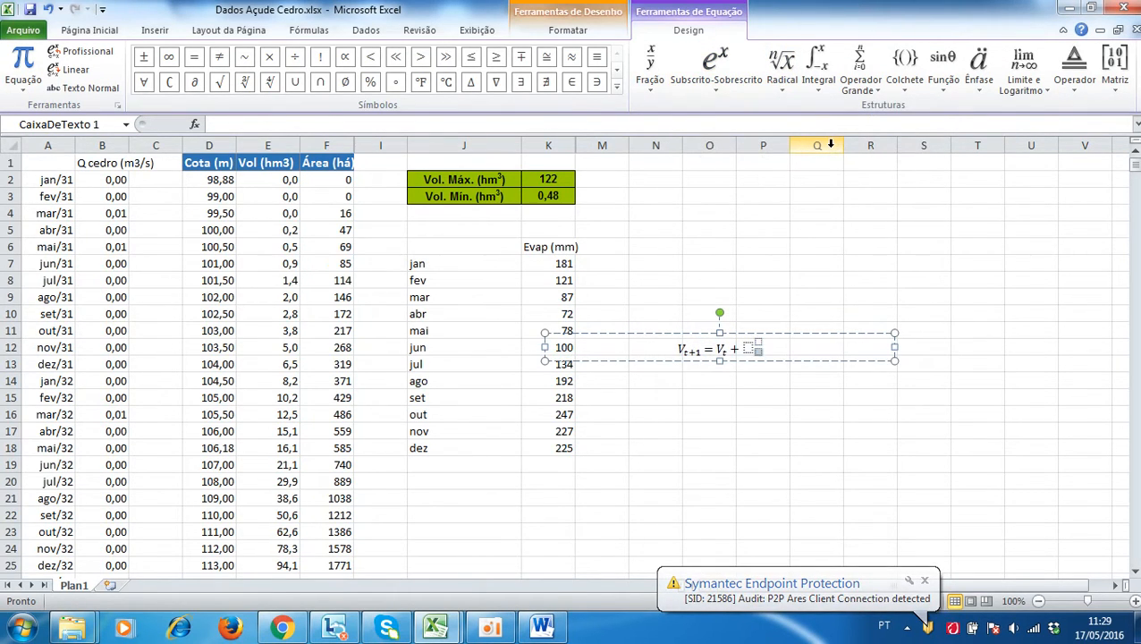
pyautogui.write('V')
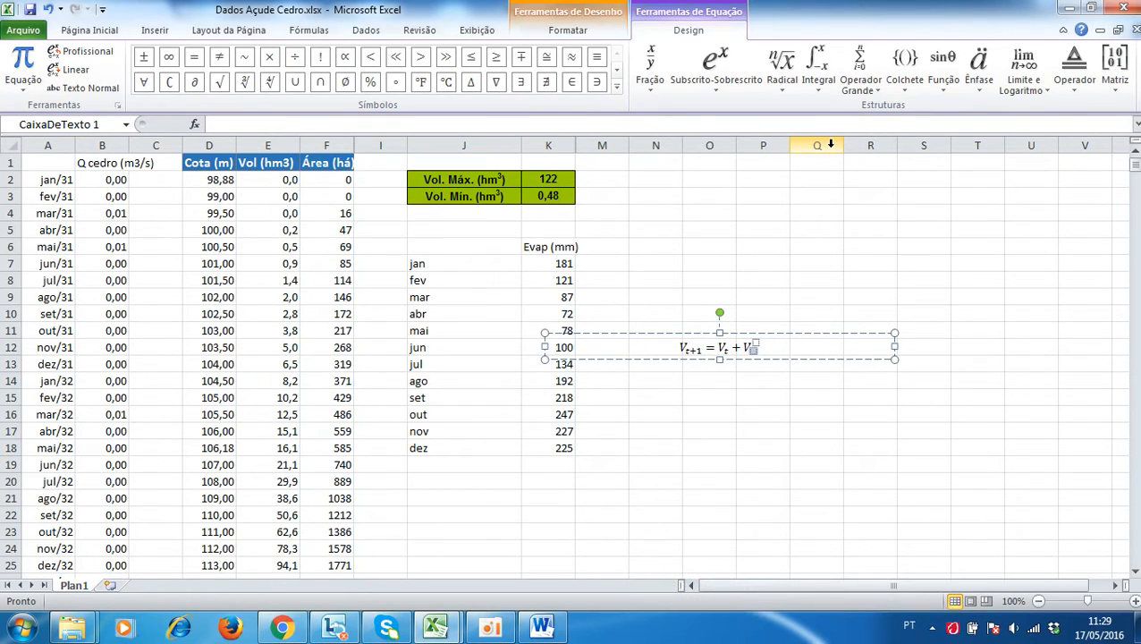
pyautogui.press('BackSpace')
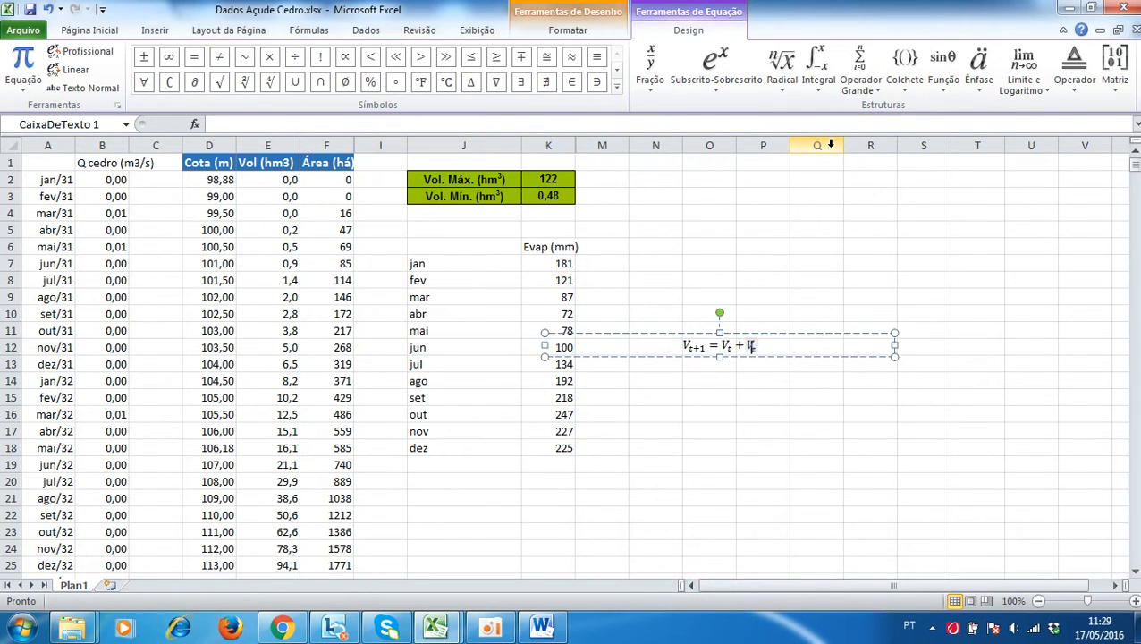
pyautogui.press('Right')
pyautogui.press('Right')
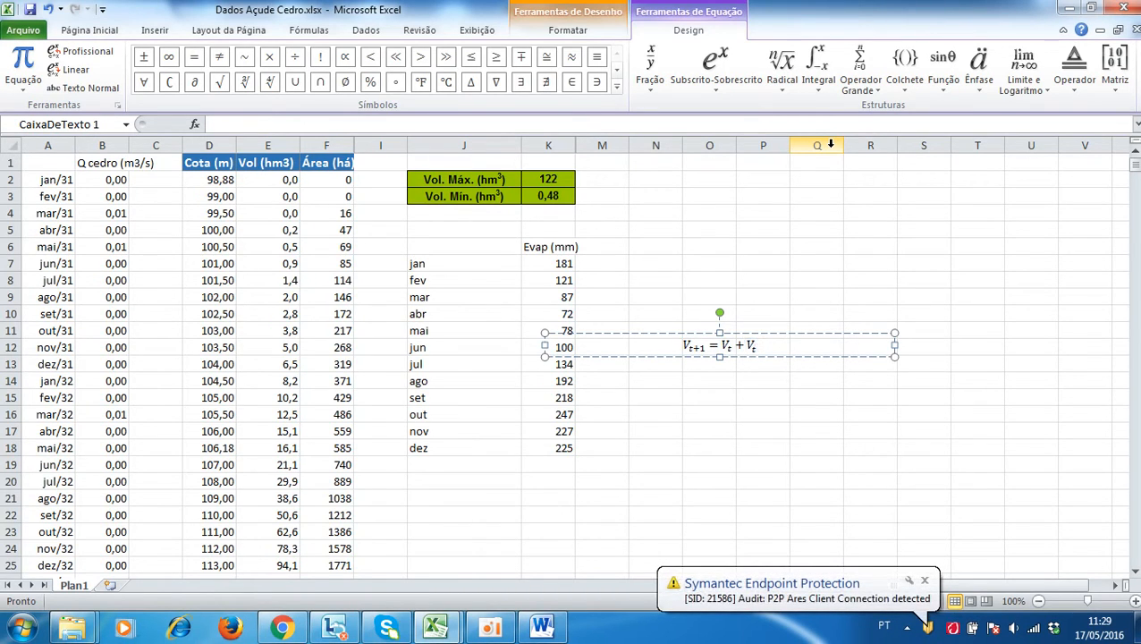
pyautogui.hotkey('shift', 'Left')
pyautogui.write('V')
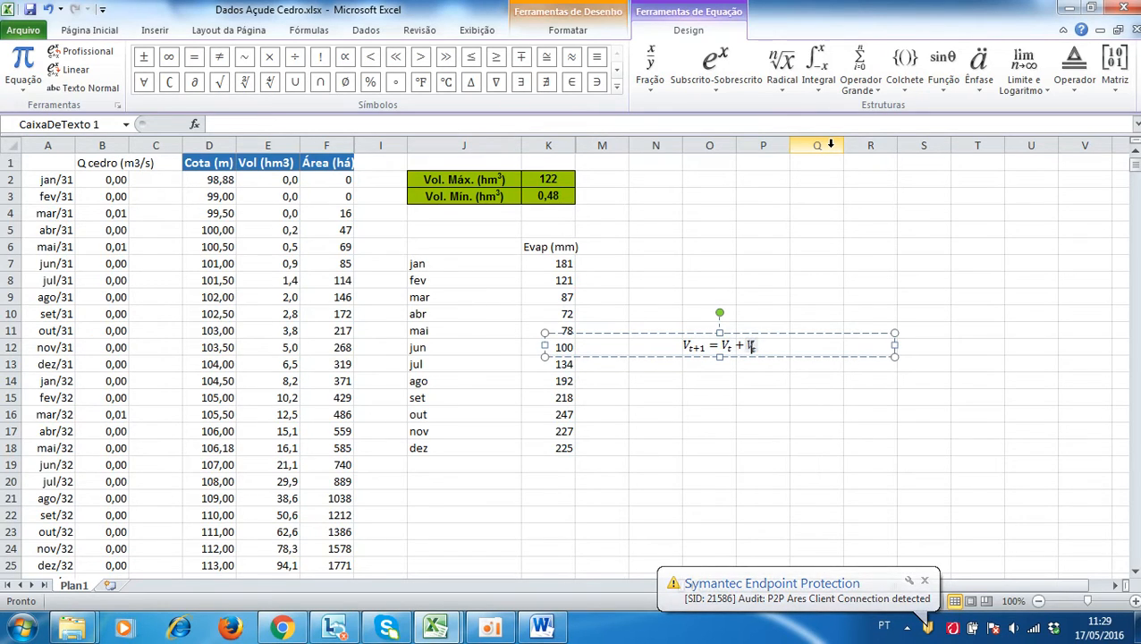
pyautogui.write('t')
pyautogui.press('BackSpace')
pyautogui.write('afl')
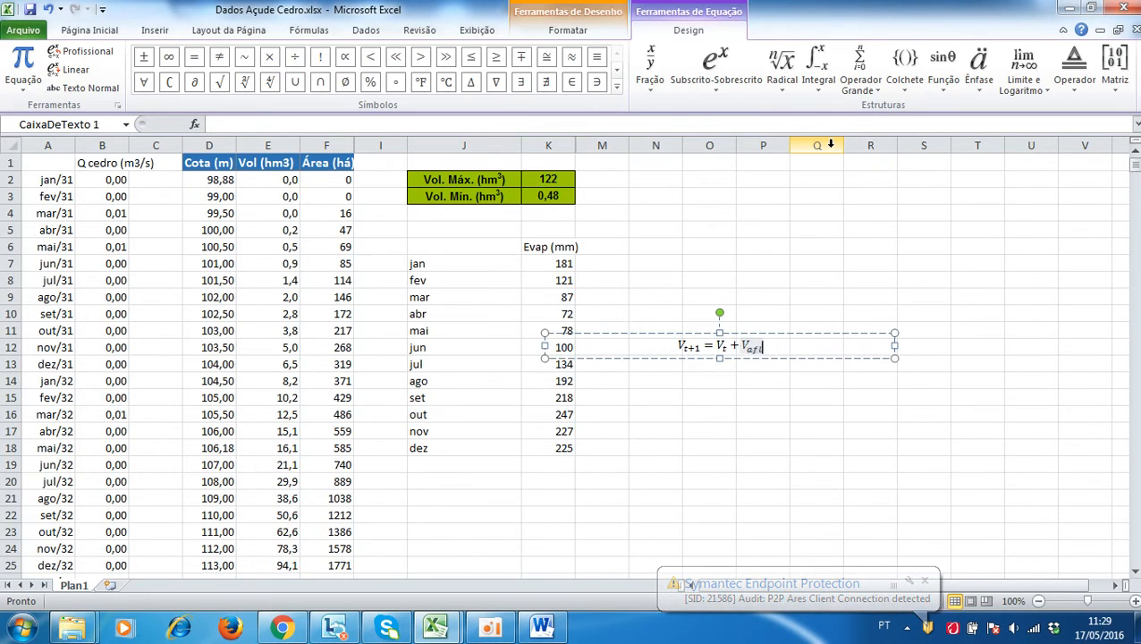
pyautogui.write('+')
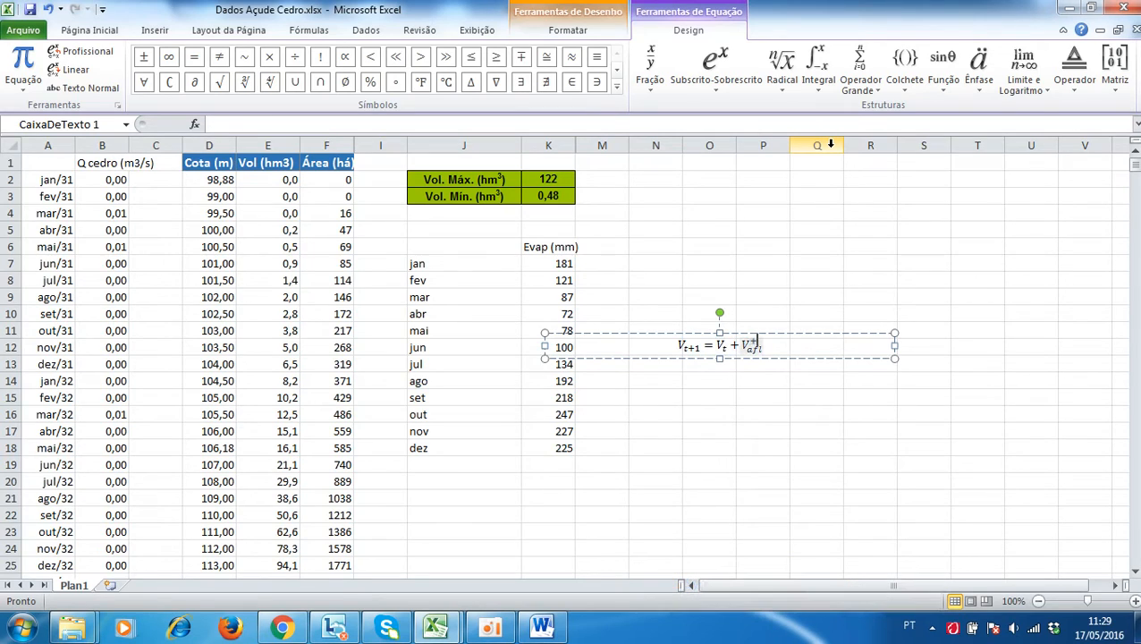
pyautogui.press('BackSpace')
pyautogui.write('-')
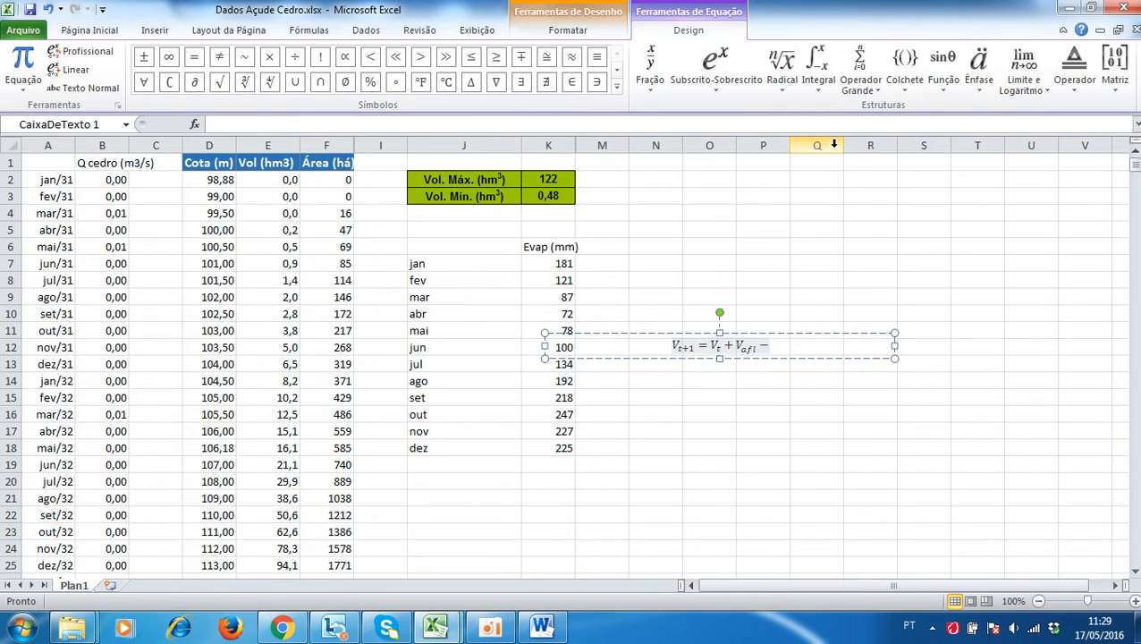
# Add V with subscript evap as the next term of the equation, followed by a minus sign
pyautogui.click(715, 64)
pyautogui.click(770, 146)
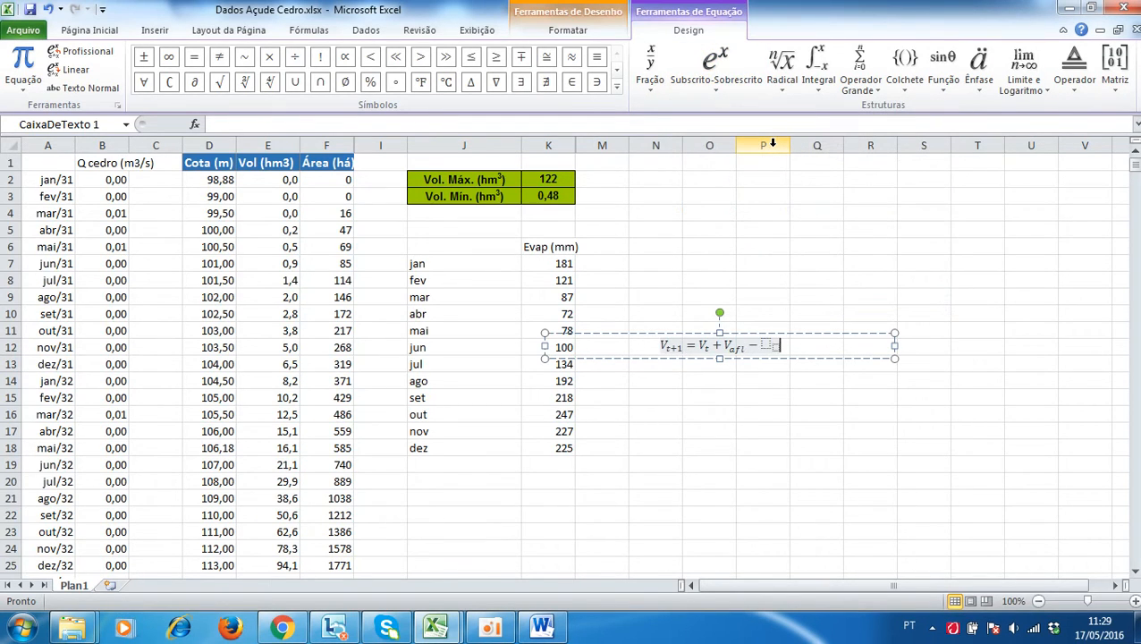
pyautogui.write('V')
pyautogui.press('Right')
pyautogui.write('evap')
pyautogui.press('Right')
pyautogui.write('-')
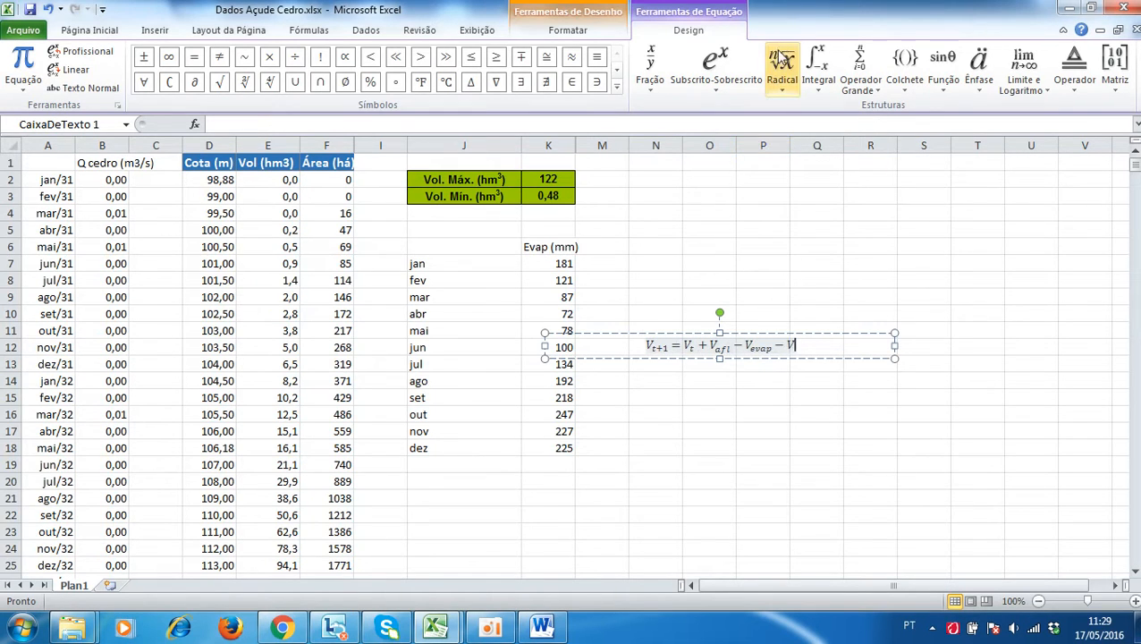
# Add V with subscript reg as the next term of the equation, followed by a minus sign
pyautogui.click(715, 67)
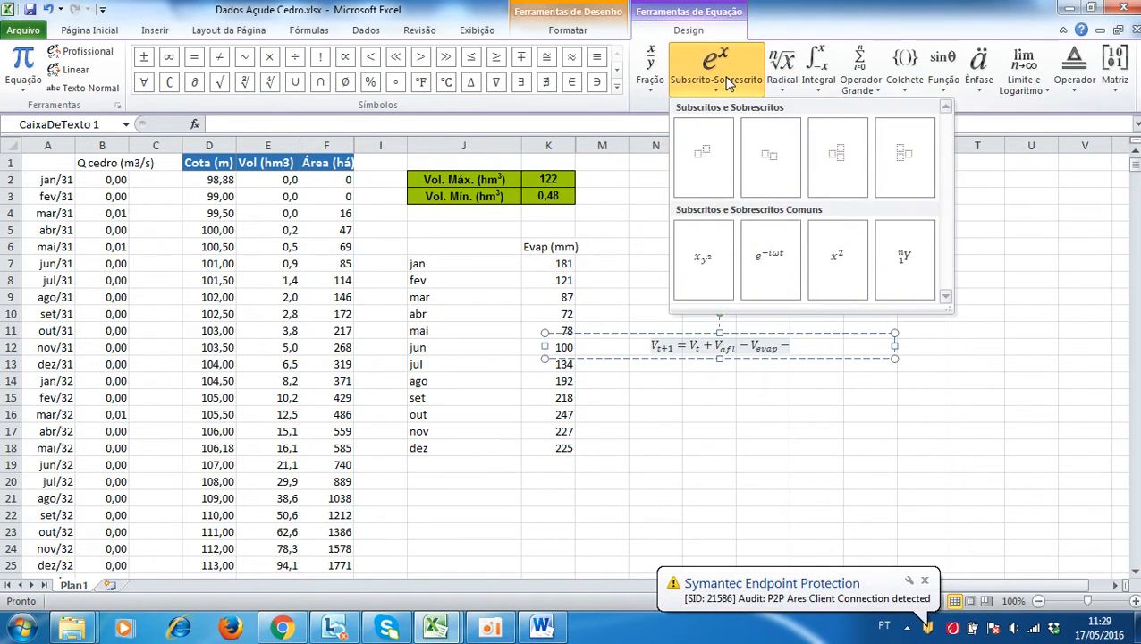
pyautogui.click(761, 147)
pyautogui.write('V')
pyautogui.press('Right')
pyautogui.write('reg')
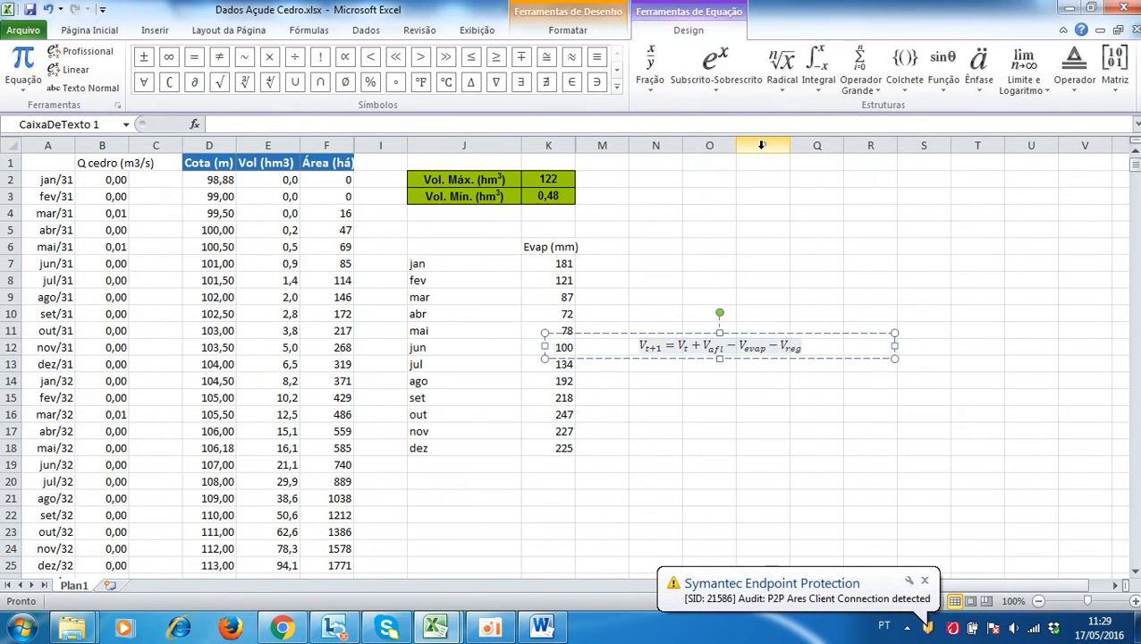
pyautogui.press('Right')
pyautogui.write('-')
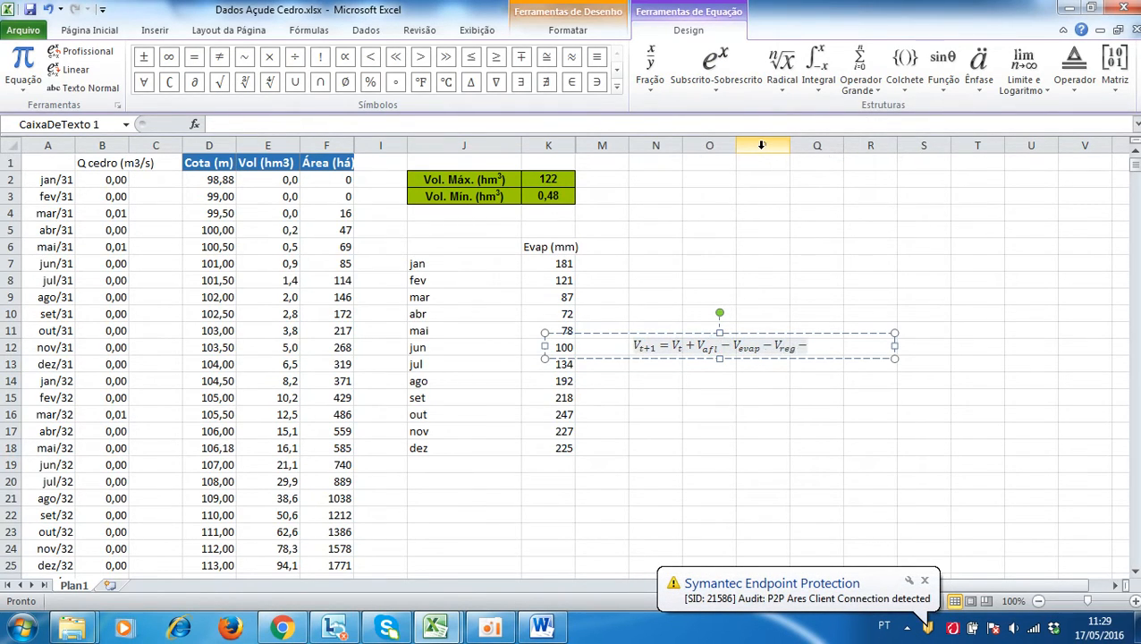
# Complete the equation with V with subscript vert as its last term
pyautogui.click(722, 88)
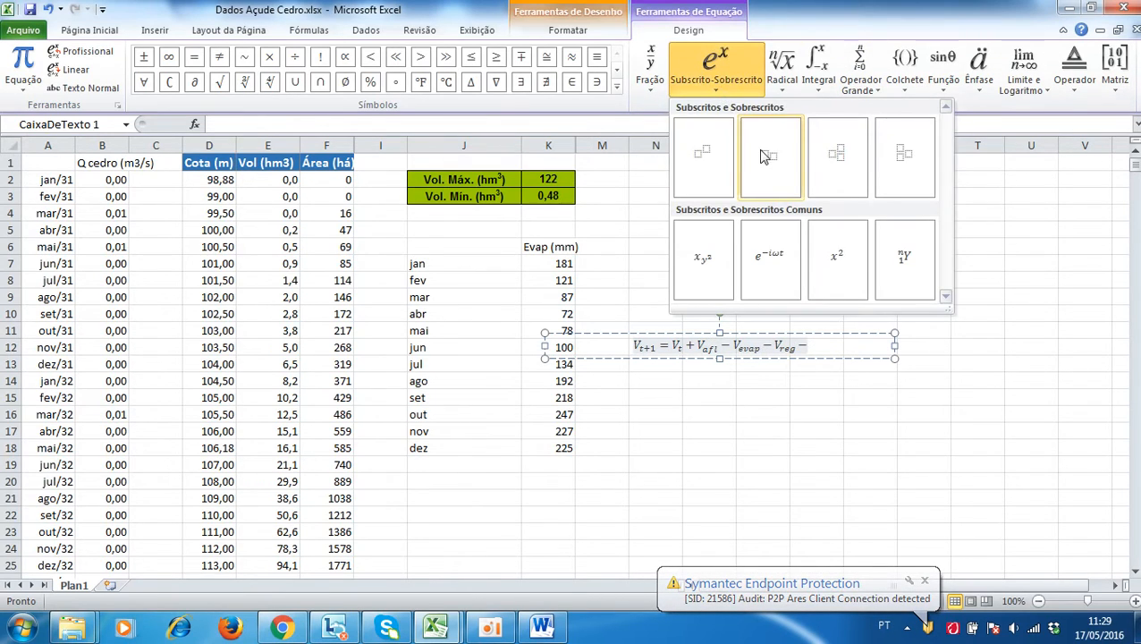
pyautogui.click(760, 150)
pyautogui.write('V')
pyautogui.press('Right')
pyautogui.write('vert')
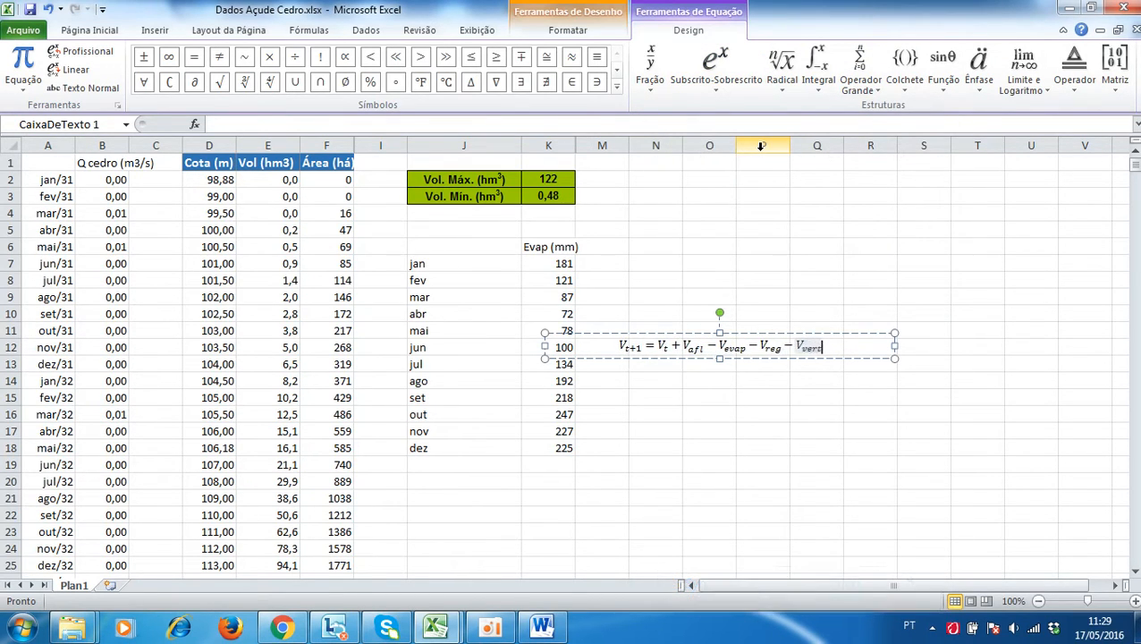
# Enlarge the equation to font size 16 in a wider box and place it below the evaporation table around row 22
pyautogui.click(833, 358)
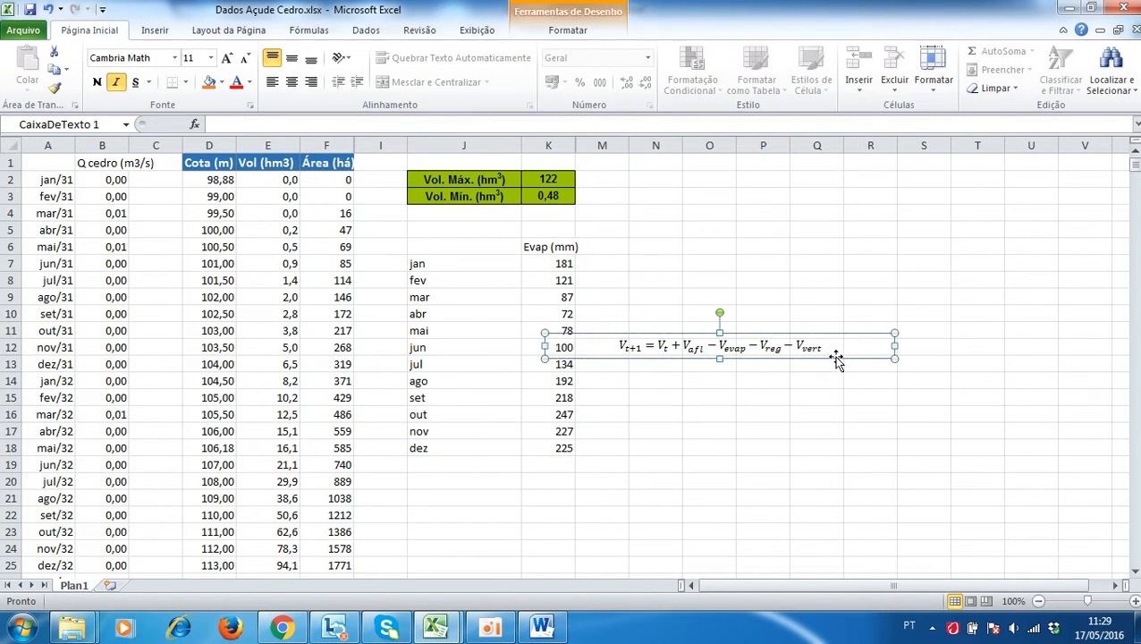
pyautogui.moveTo(894, 357); pyautogui.dragTo(951, 404)
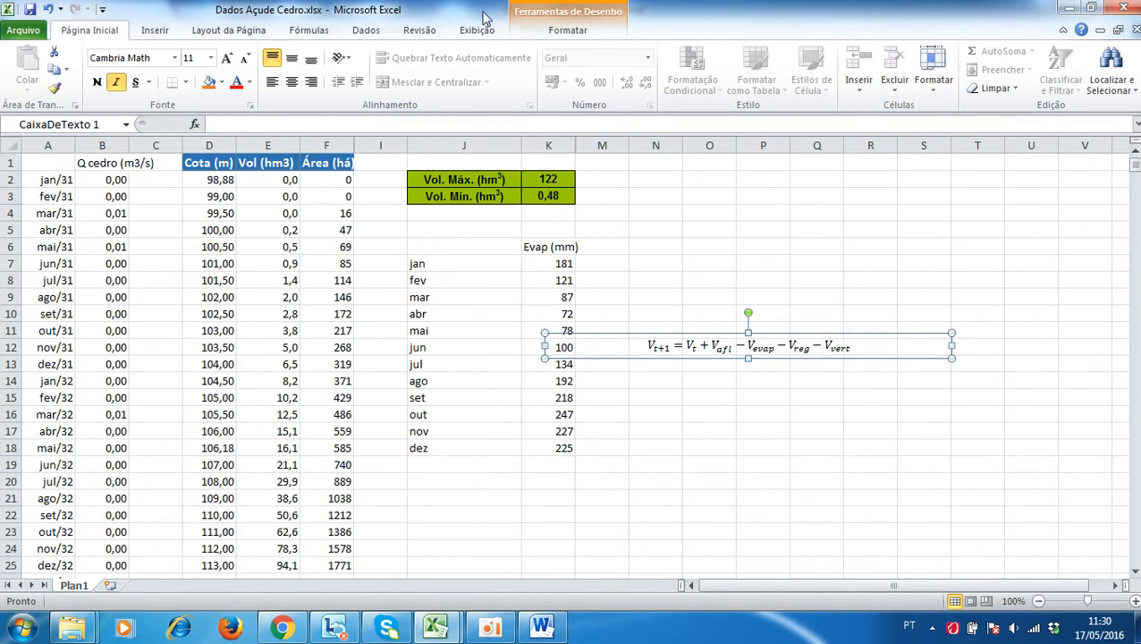
pyautogui.click(211, 58)
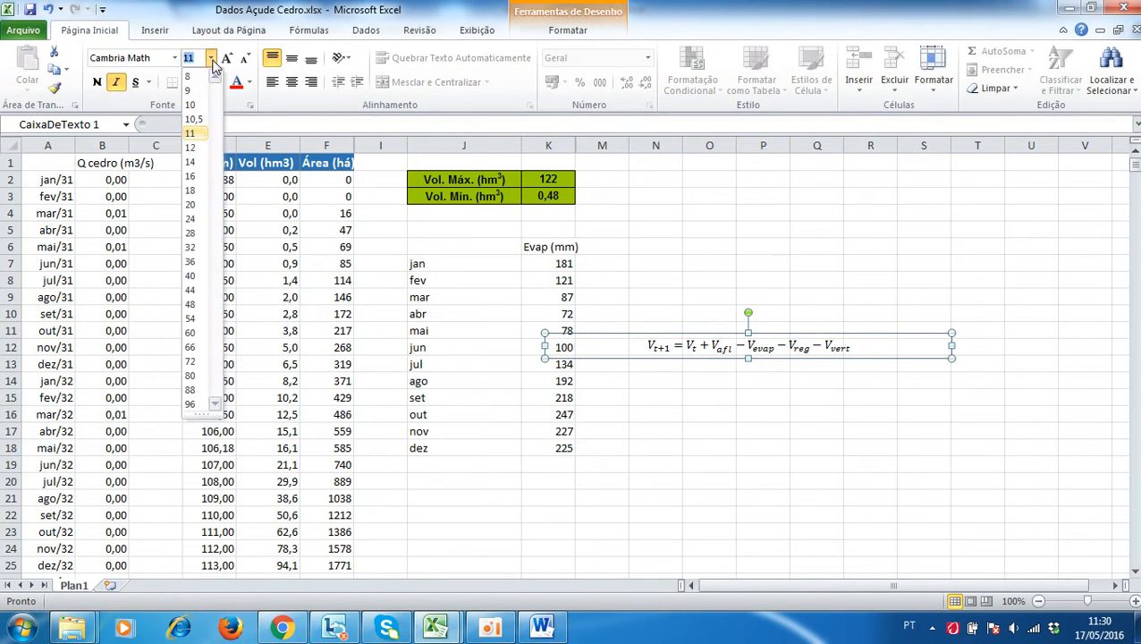
pyautogui.click(194, 178)
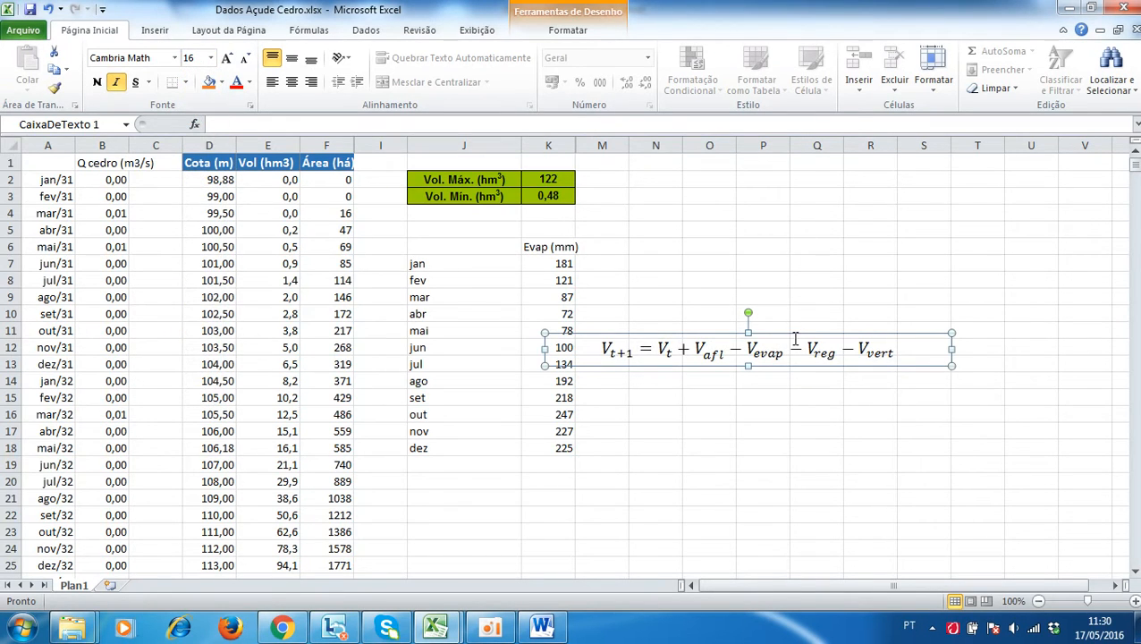
pyautogui.moveTo(794, 336); pyautogui.dragTo(729, 491)
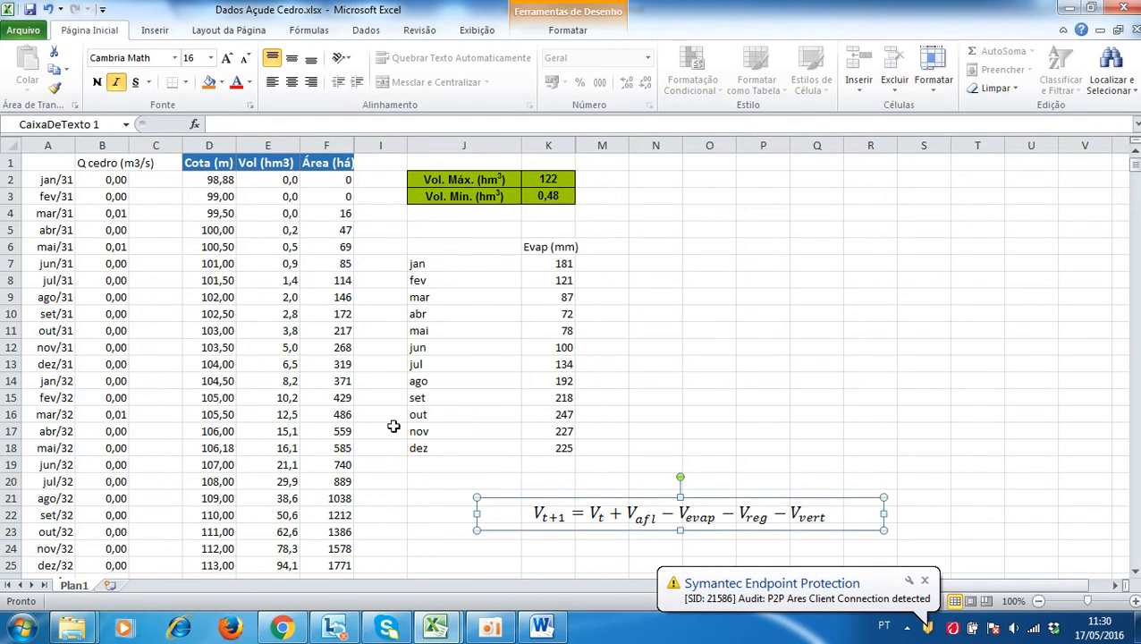
# Insert four blank columns between the Q cedro and Cota columns and fit column B to its header
pyautogui.click(140, 516)
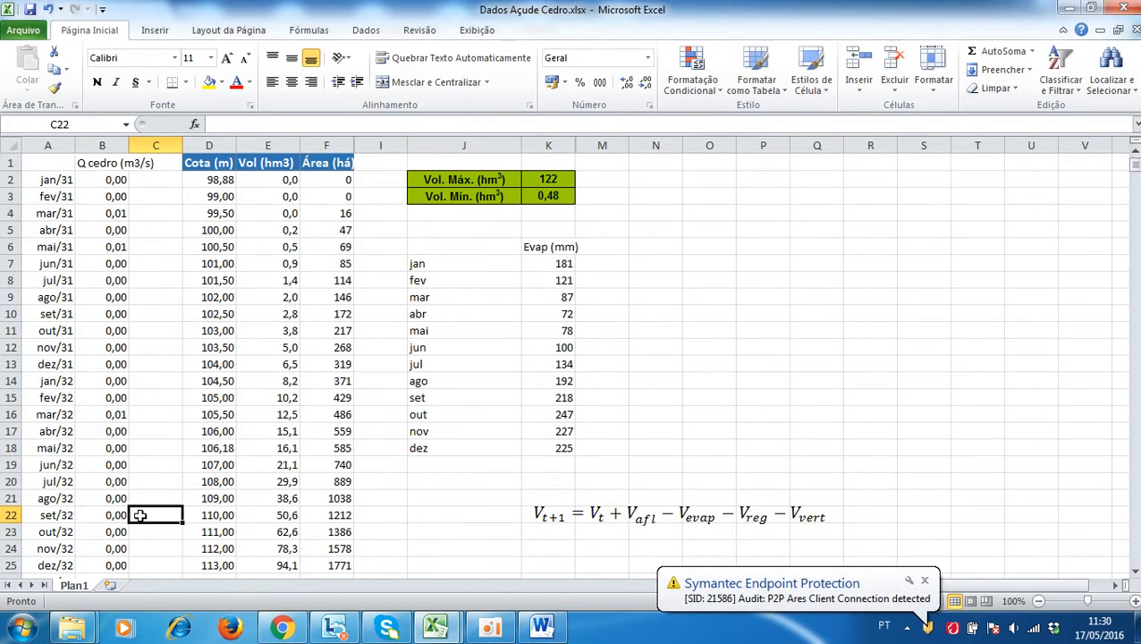
pyautogui.hotkey('ctrl', 'End')
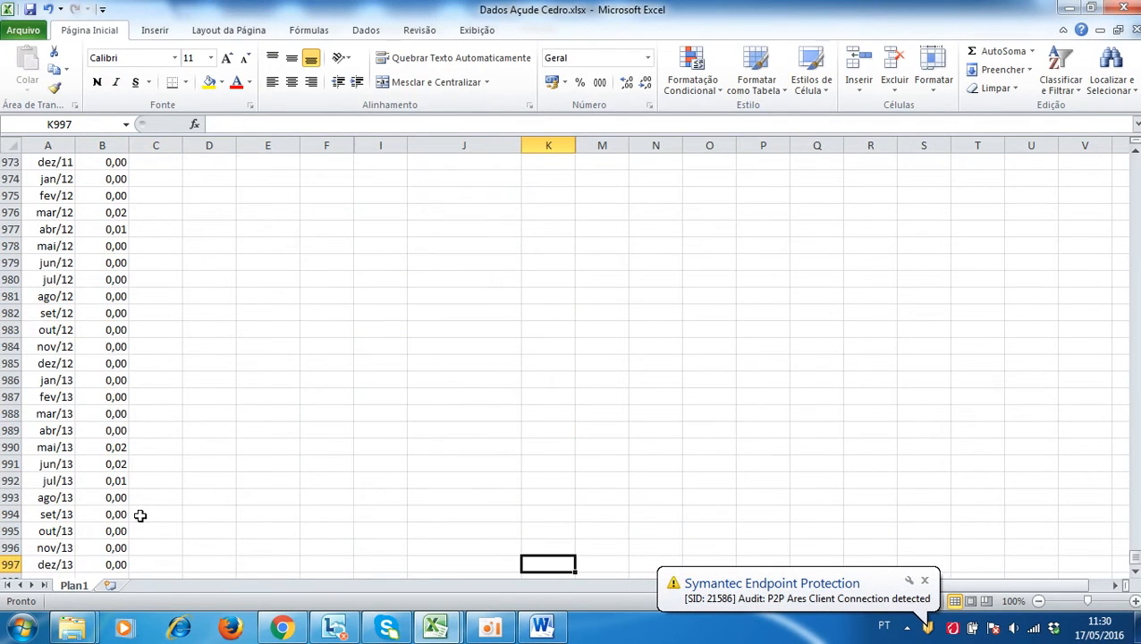
pyautogui.hotkey('ctrl', 'Home')
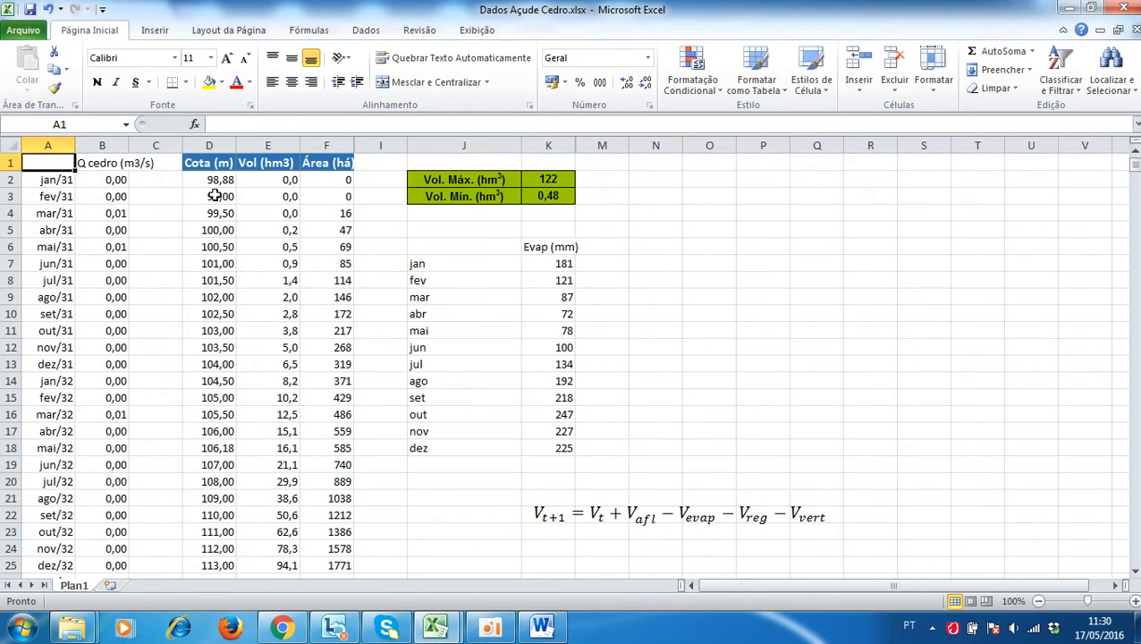
pyautogui.moveTo(154, 145); pyautogui.dragTo(323, 144)
pyautogui.rightClick(325, 145)
pyautogui.click(369, 256)
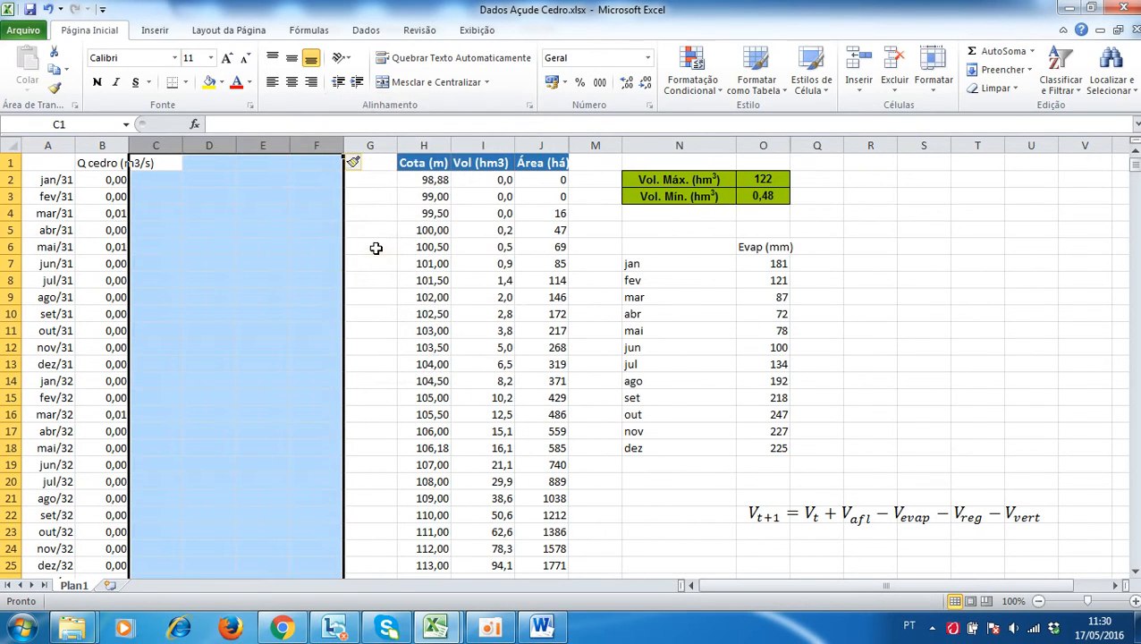
pyautogui.doubleClick(130, 145)
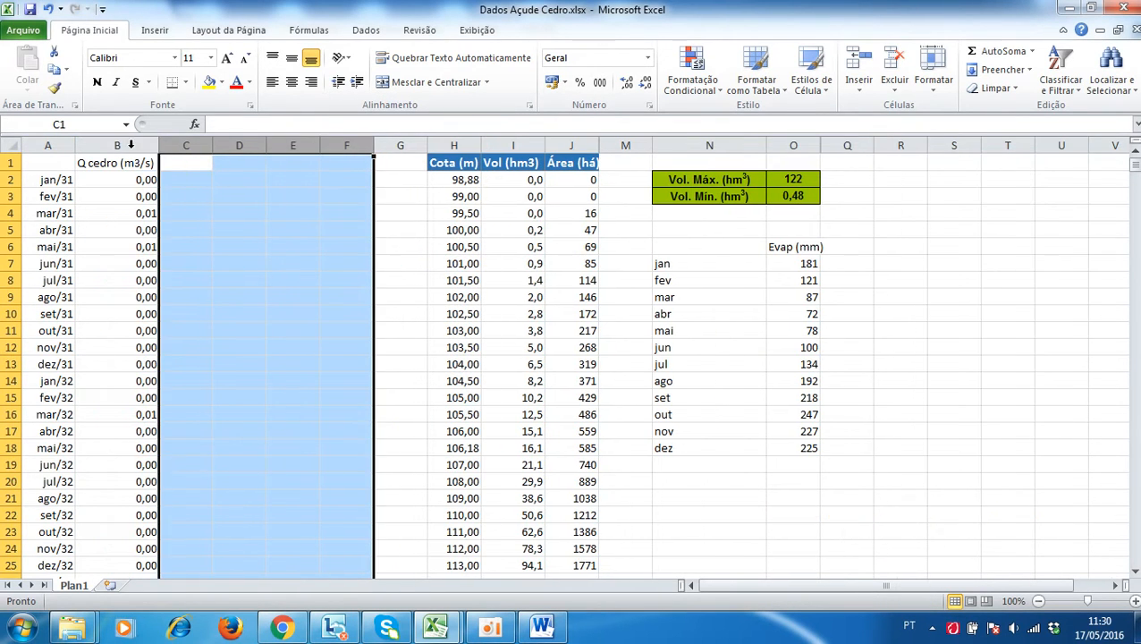
# Enter the headers Vt (hm3) in C1 and Vafl (hm3) in D1, and fit column D to its header
pyautogui.click(164, 161)
pyautogui.write('Vt')
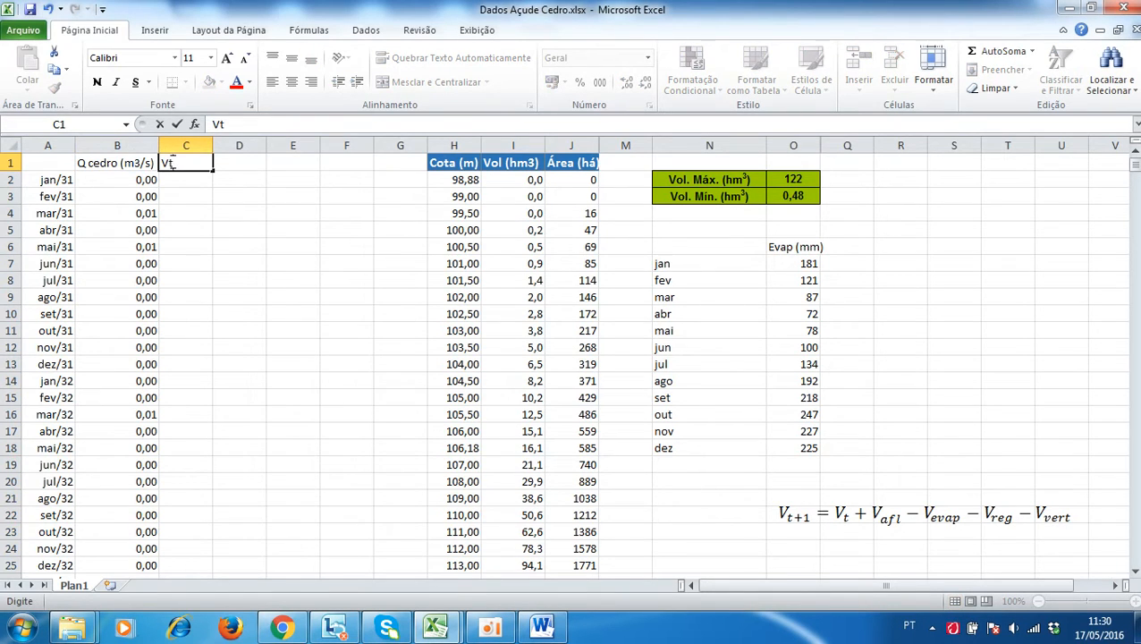
pyautogui.press('Tab')
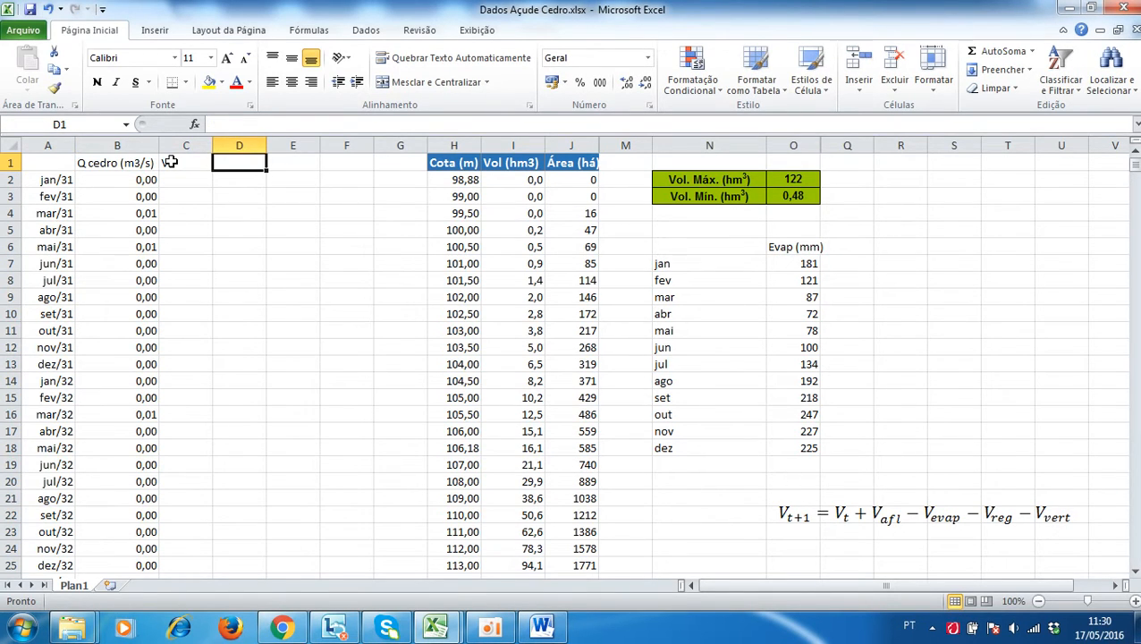
pyautogui.click(170, 162)
pyautogui.write('Vt (hm3)')
pyautogui.press('Tab')
pyautogui.write('V')
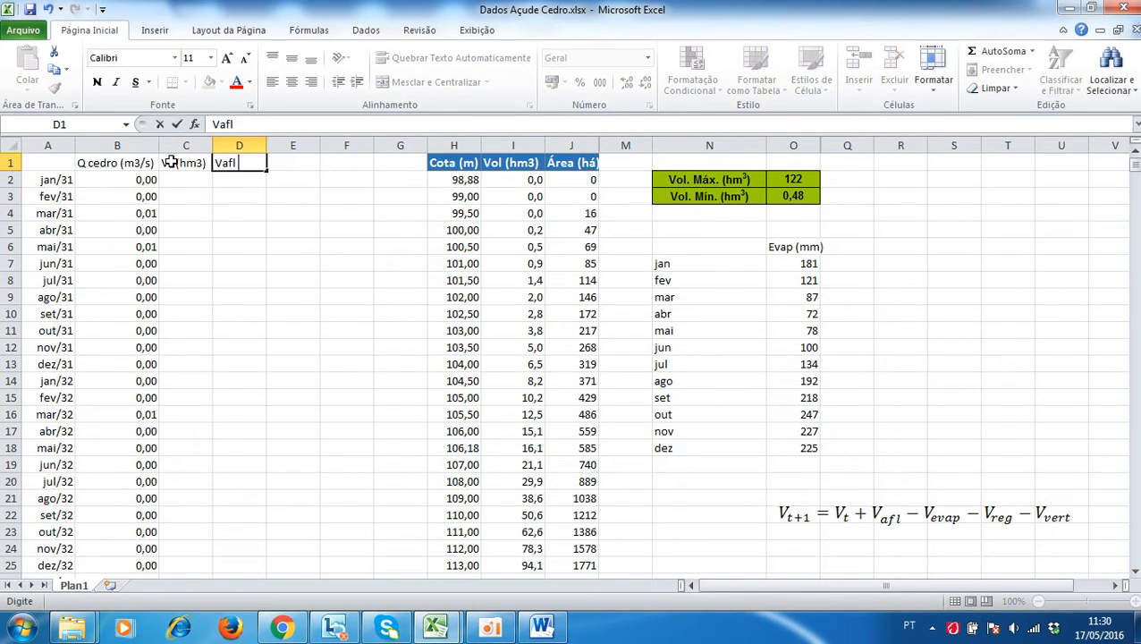
pyautogui.write('afl (hm3')
pyautogui.press('Tab')
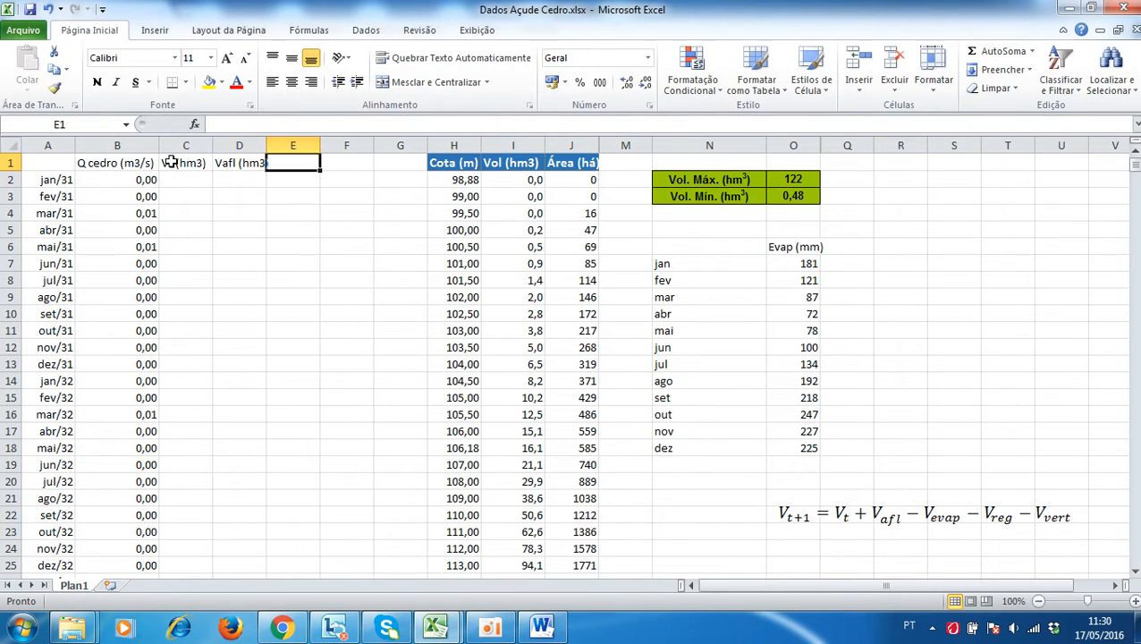
pyautogui.doubleClick(266, 145)
# Enter the reservoir's maximum volume, 122, in C2 as the initial Vt for jan/31
pyautogui.click(180, 179)
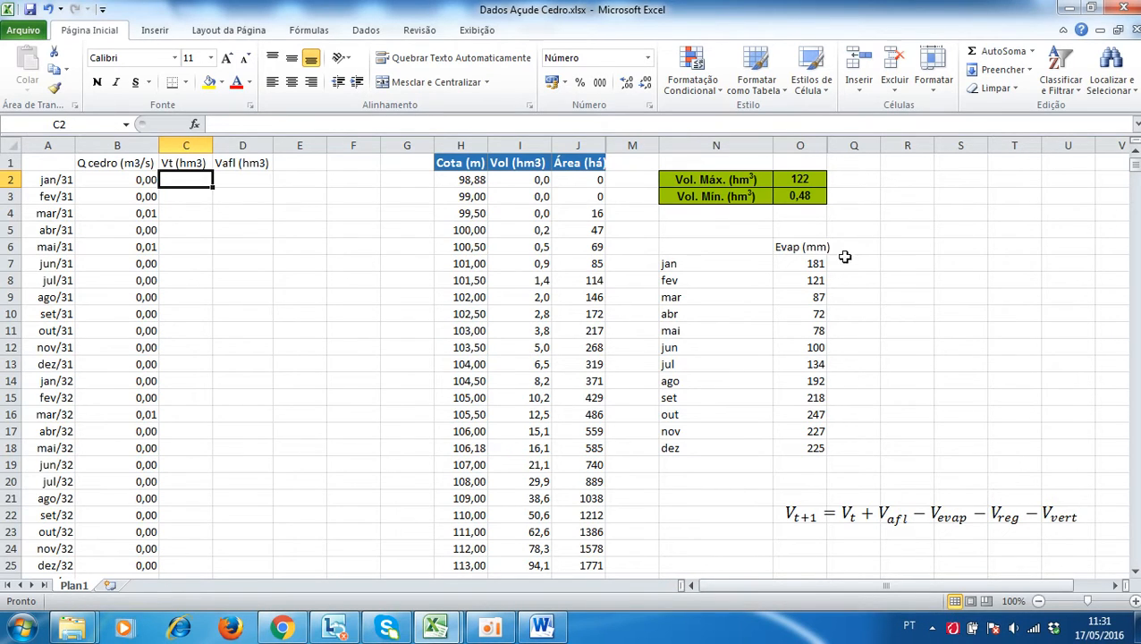
pyautogui.click(796, 180)
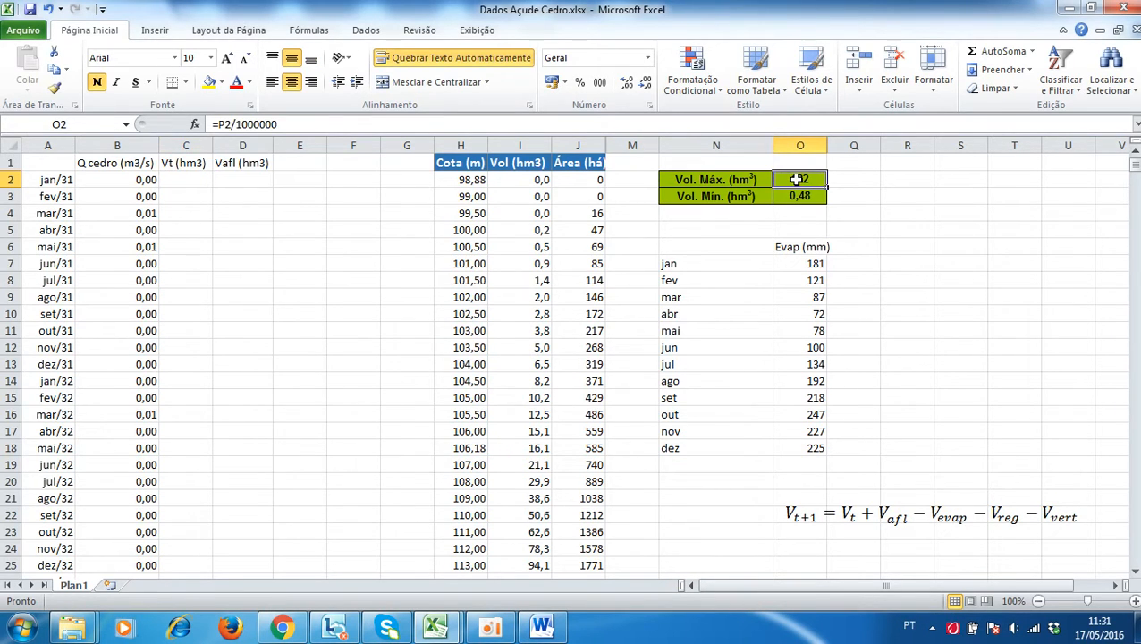
pyautogui.click(184, 178)
pyautogui.write('12')
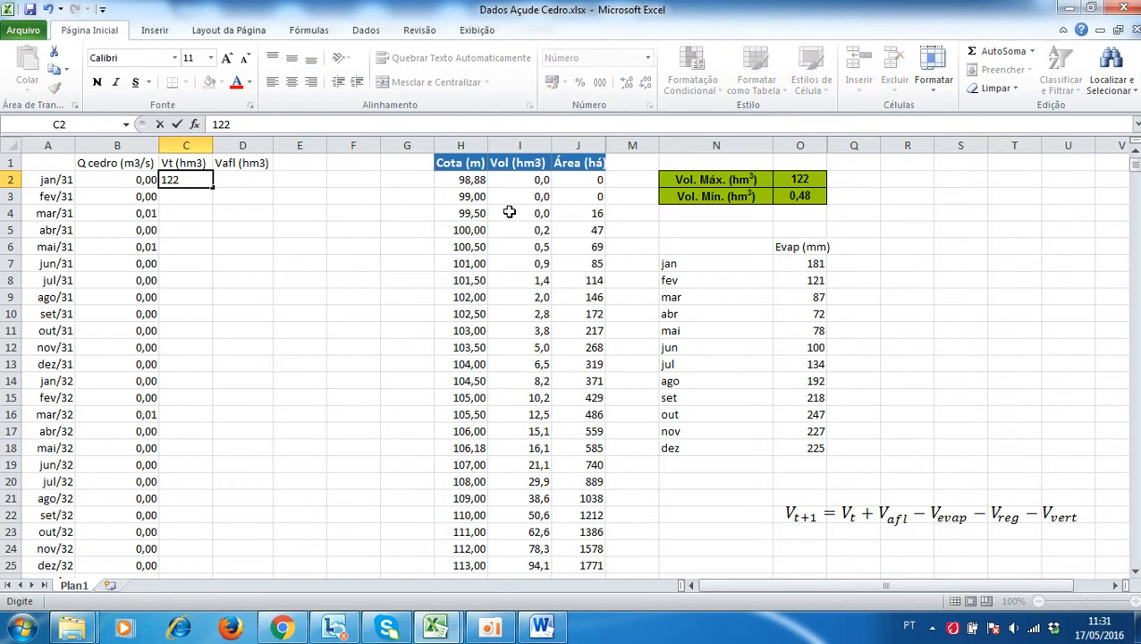
pyautogui.write('2')
pyautogui.press('Tab')
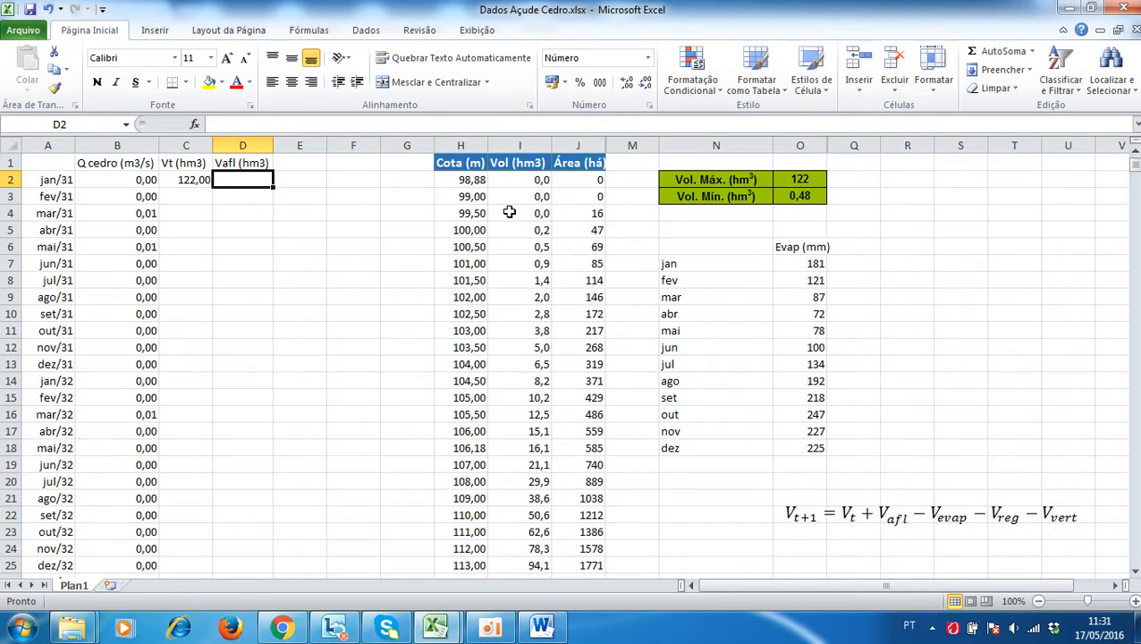
# Enter =B2*3600*24*30/1000000 in D2 to convert the jan/31 inflow from m3/s to a monthly volume in hm3
pyautogui.write('=')
pyautogui.press('Left')
pyautogui.press('Left')
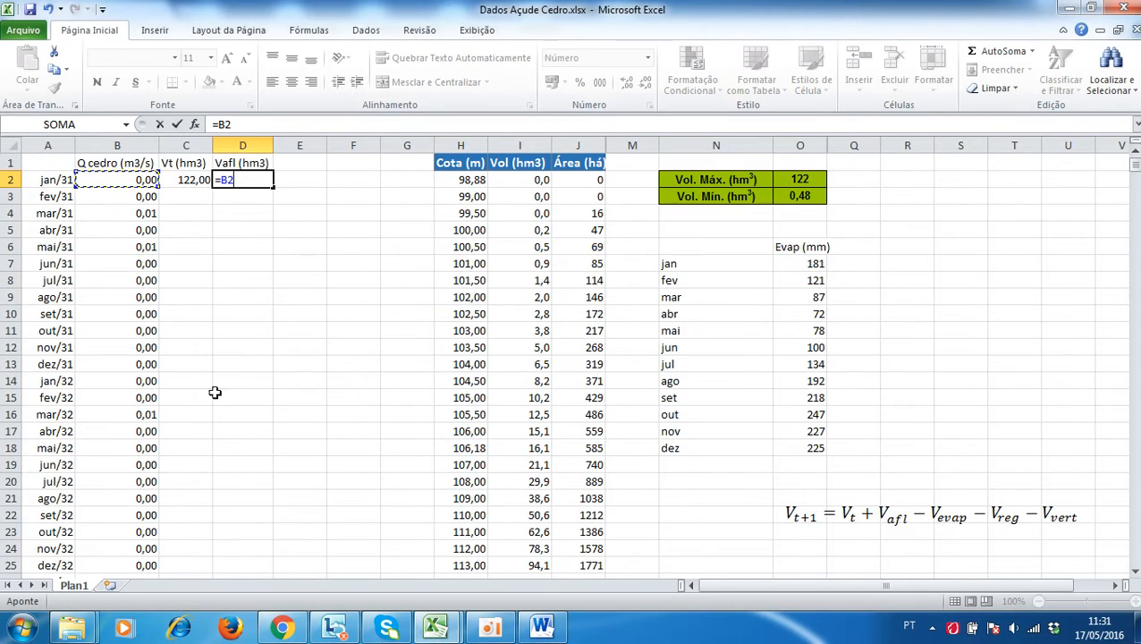
pyautogui.write('*')
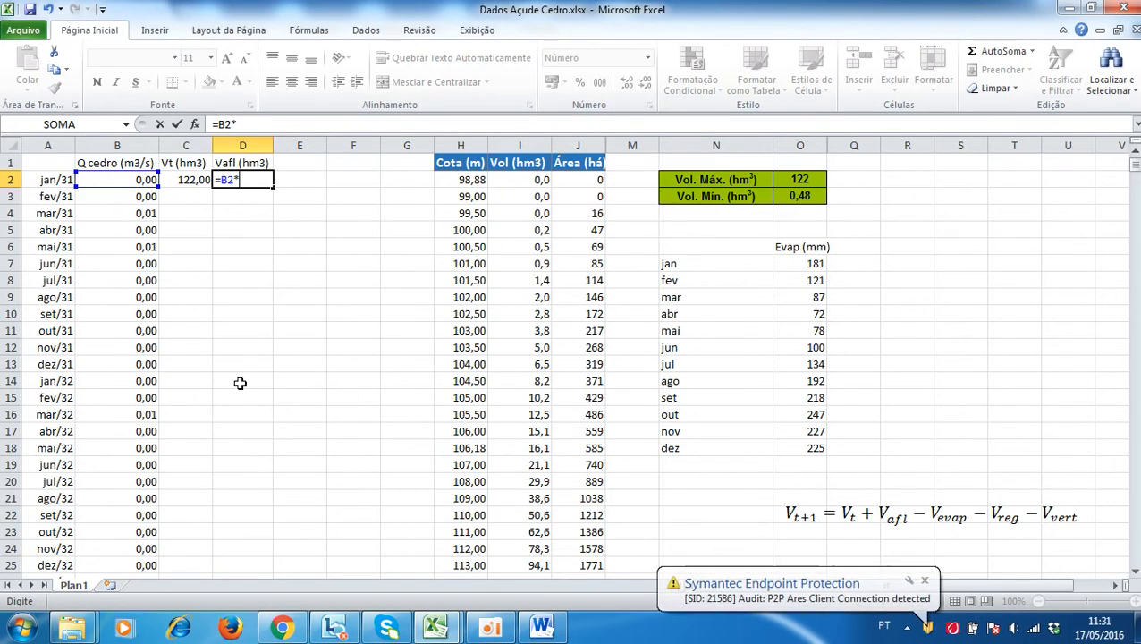
pyautogui.write('3600')
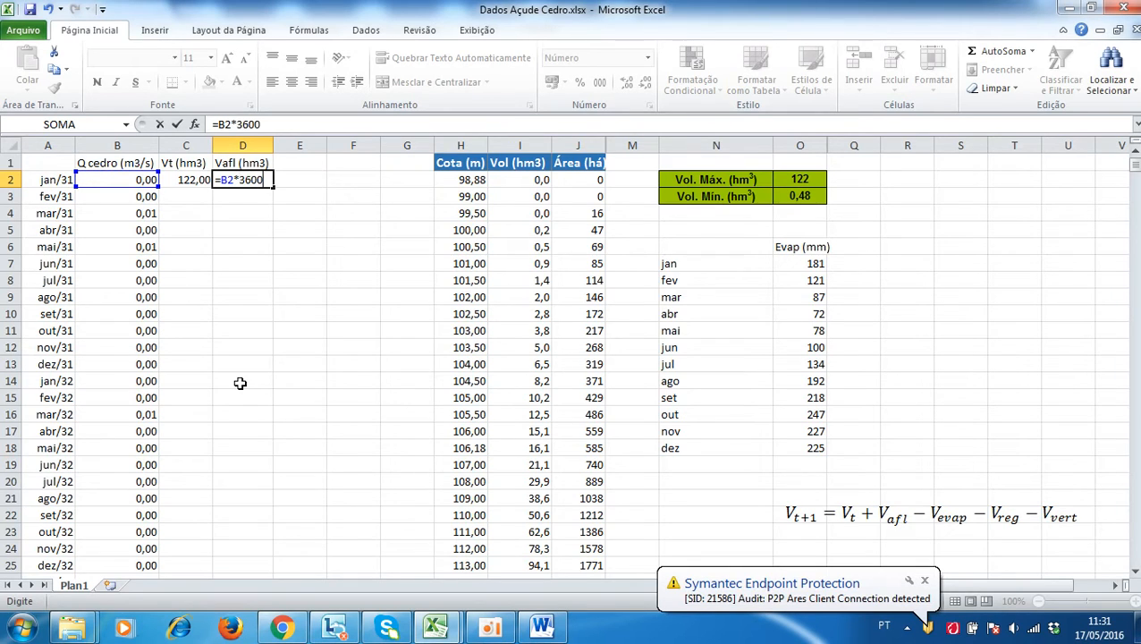
pyautogui.write('*24')
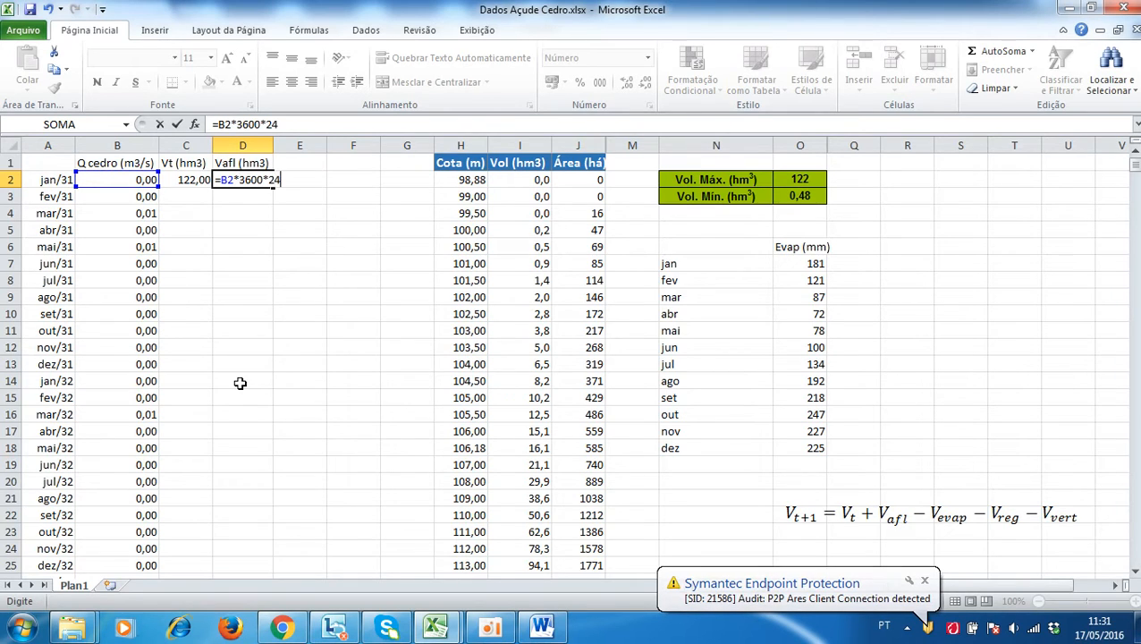
pyautogui.write('*30/')
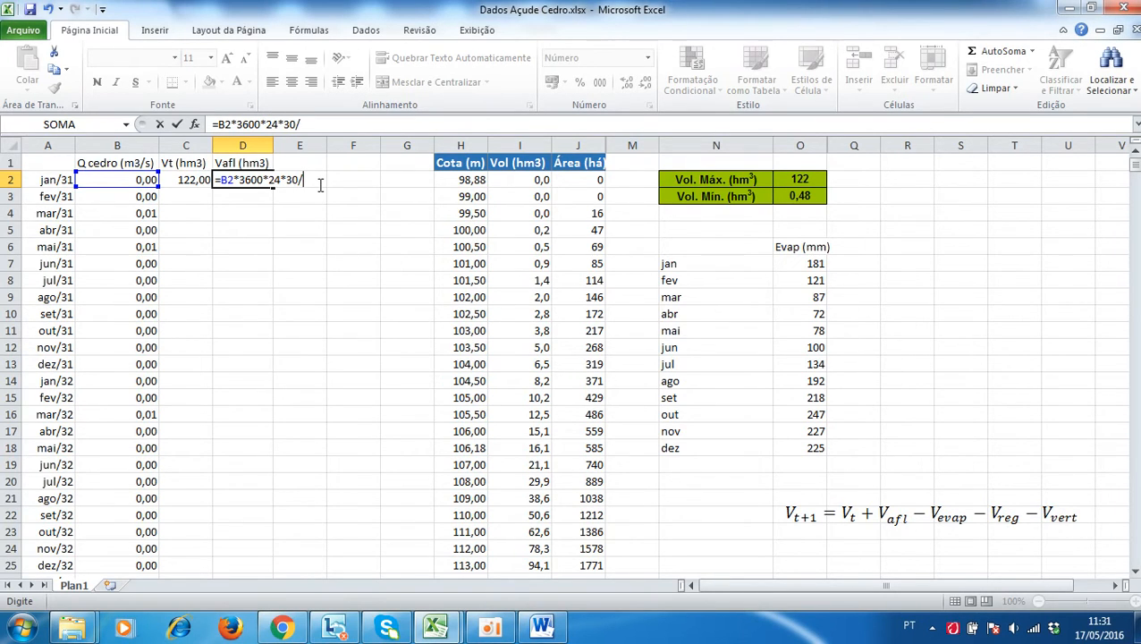
pyautogui.write('000000')
pyautogui.press('Return')
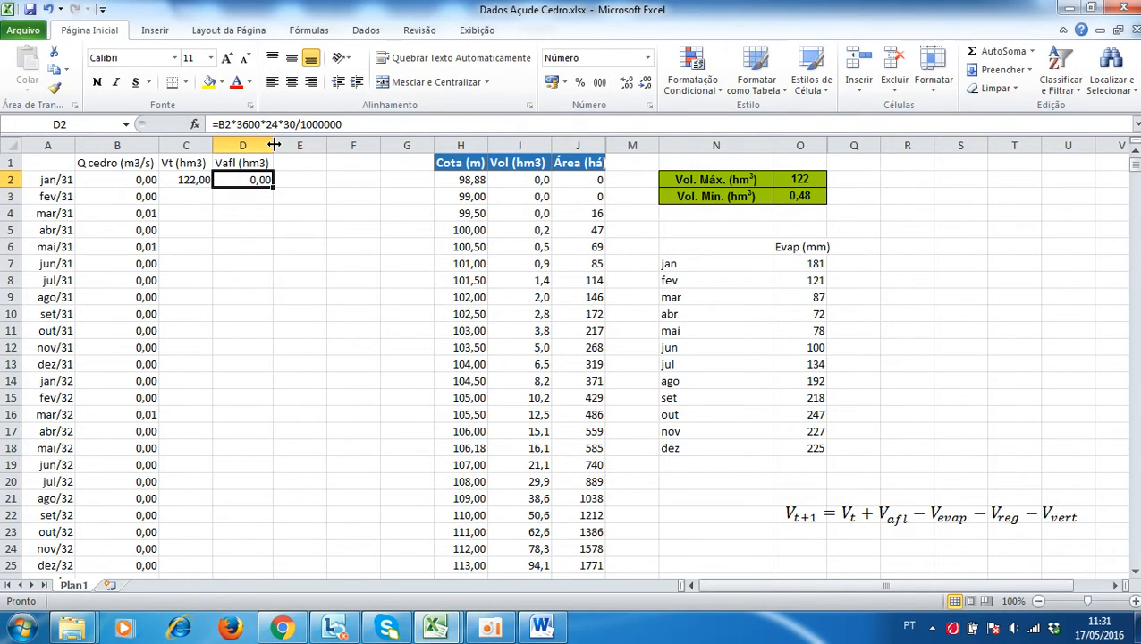
pyautogui.click(134, 179)
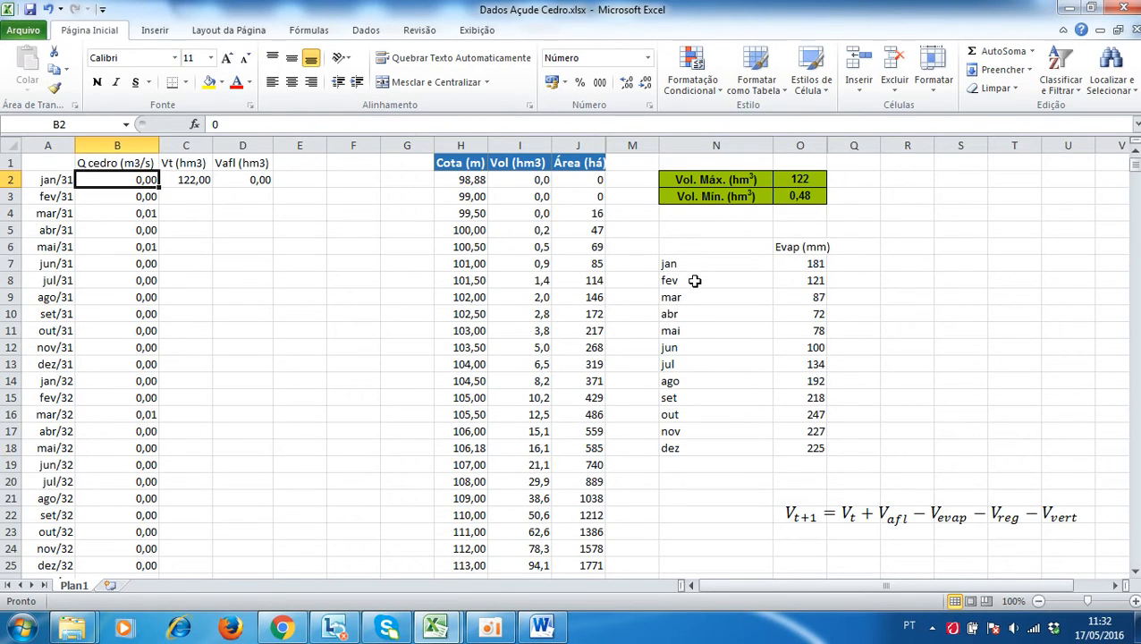
pyautogui.moveTo(791, 247); pyautogui.dragTo(799, 450)
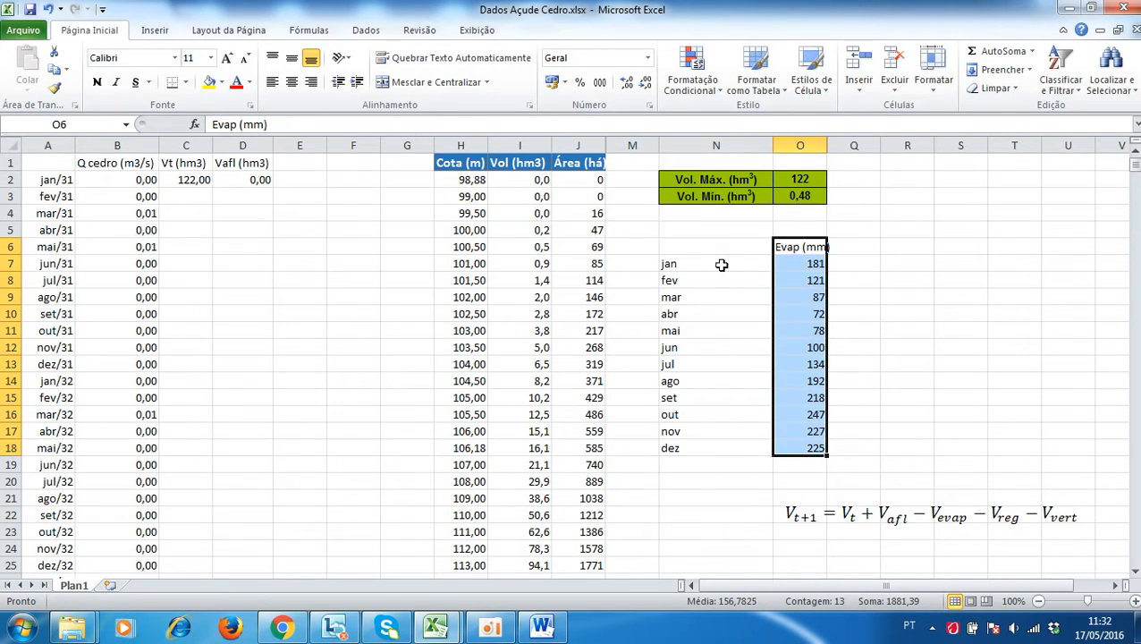
pyautogui.moveTo(804, 262); pyautogui.dragTo(809, 432)
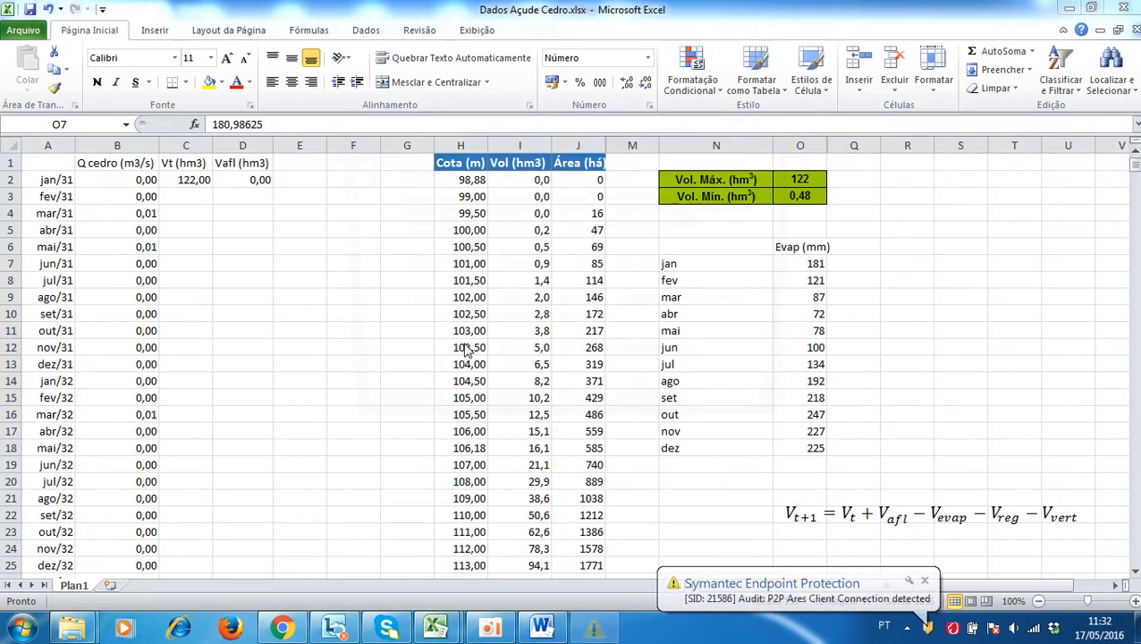
pyautogui.click(771, 142)
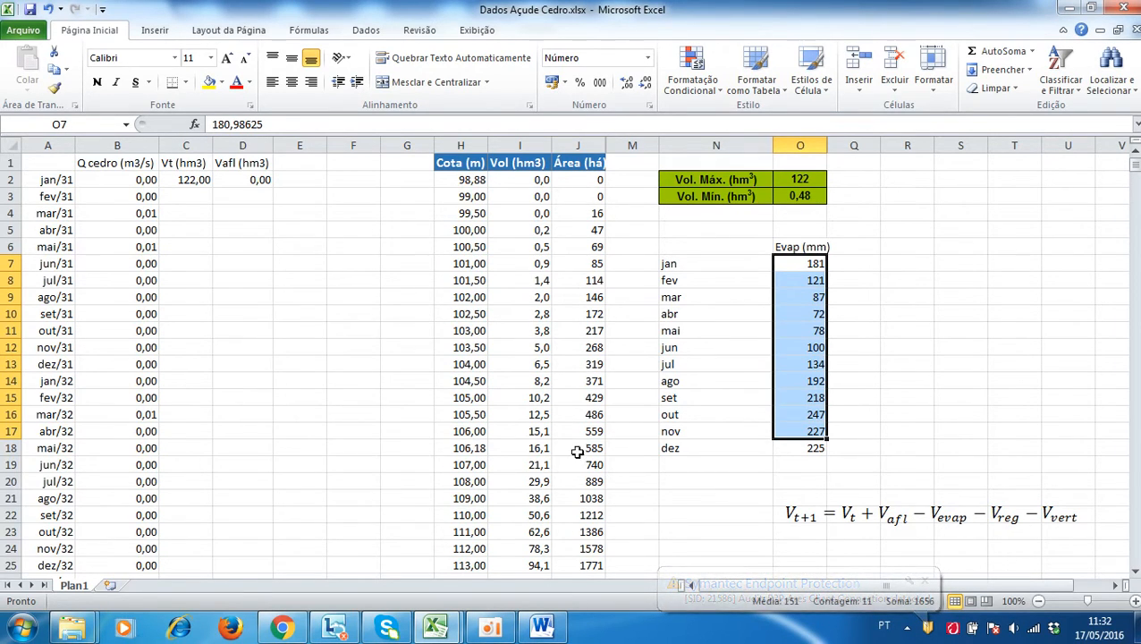
pyautogui.click(188, 180)
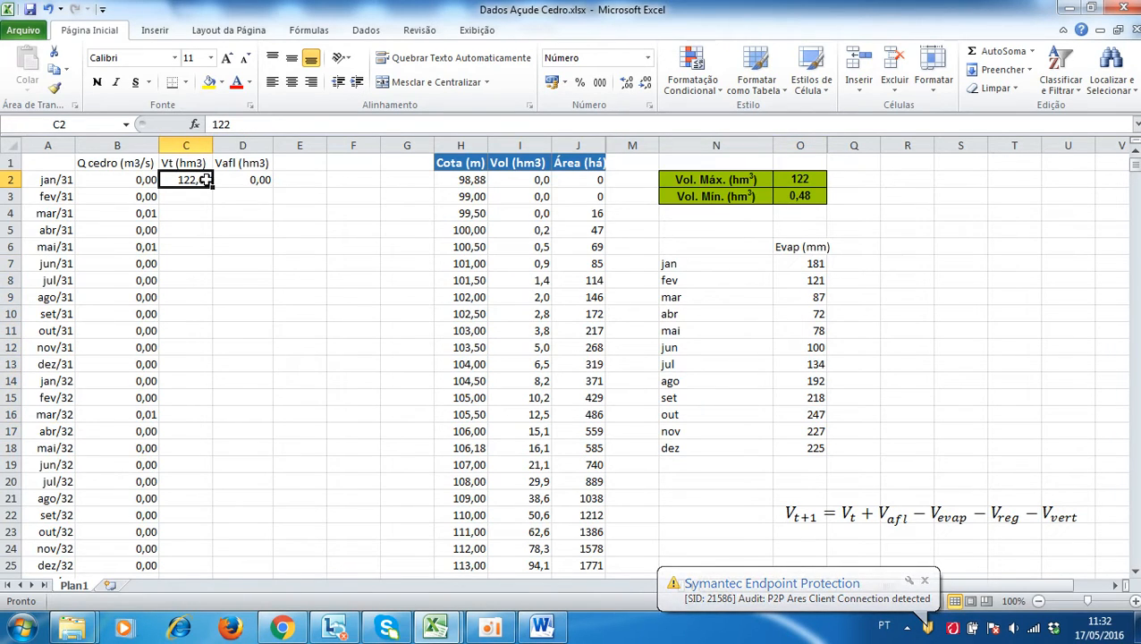
# Enter the header E (mm) in E1
pyautogui.click(295, 160)
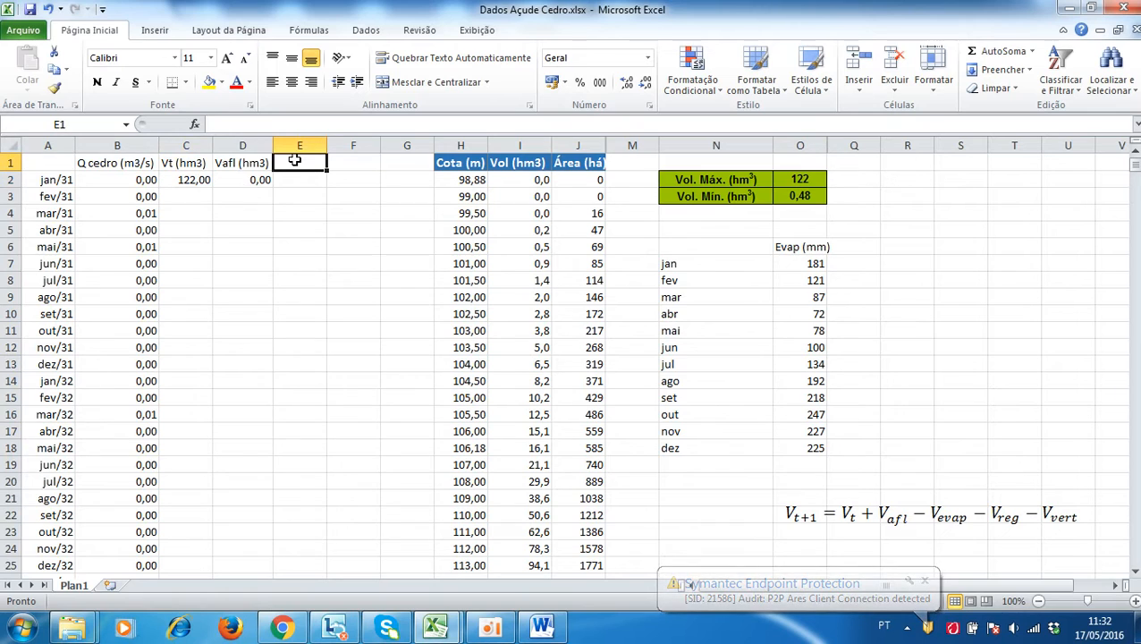
pyautogui.write('E (mm)')
pyautogui.press('Return')
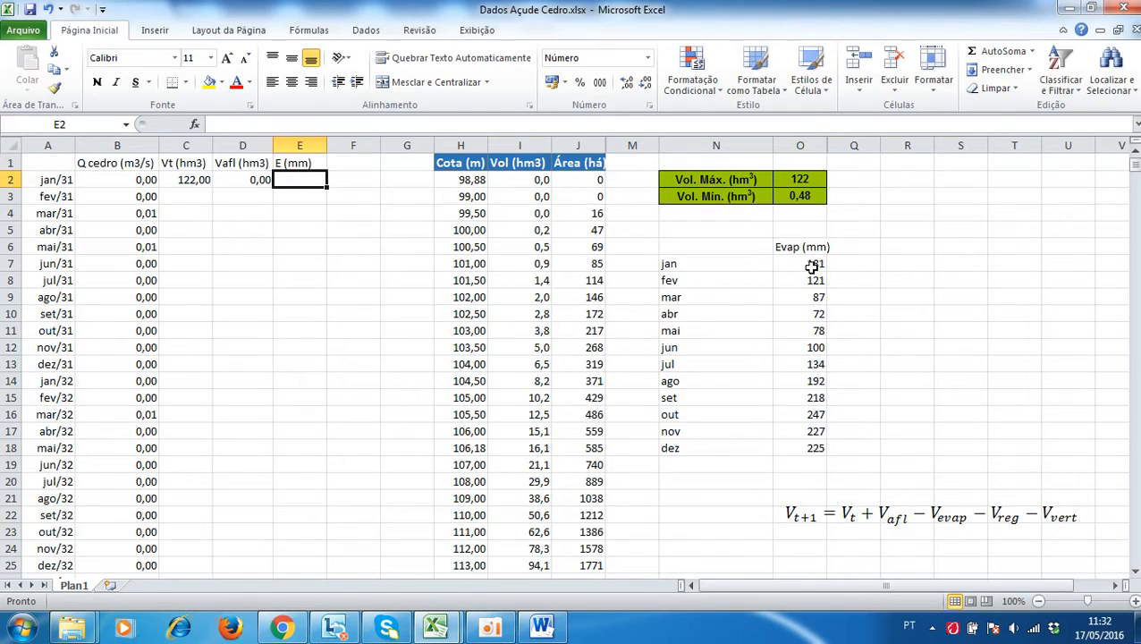
# Copy the twelve monthly Evap (mm) values into column E for 1931 from E2 and for 1932 from E14
pyautogui.moveTo(811, 265); pyautogui.dragTo(806, 447)
pyautogui.hotkey('ctrl', 'c')
pyautogui.click(303, 179)
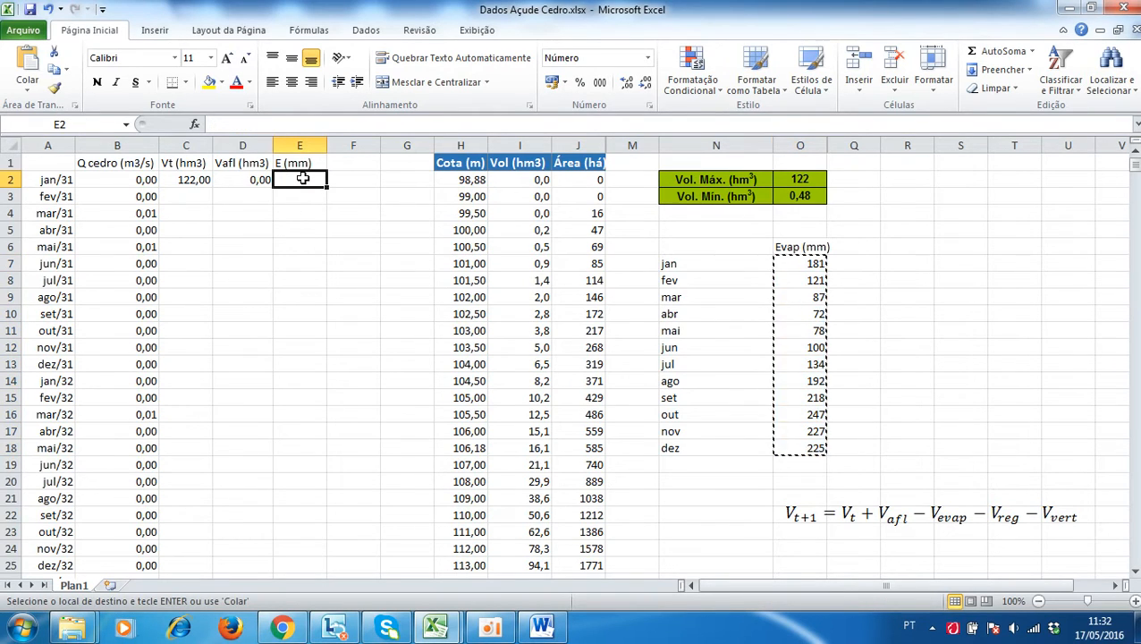
pyautogui.hotkey('ctrl', 'v')
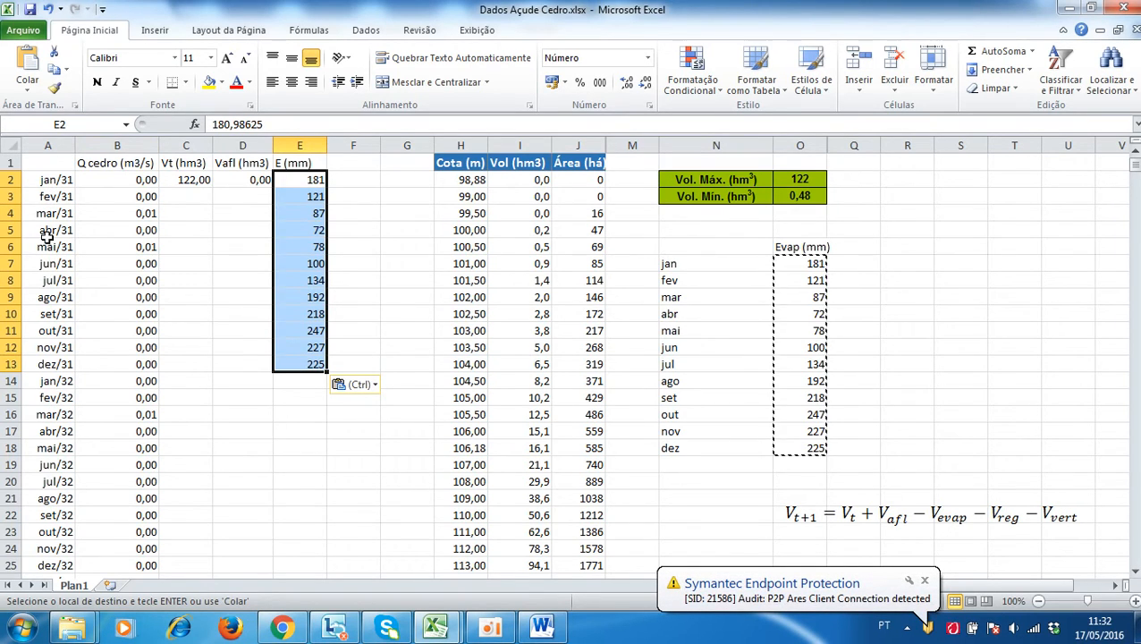
pyautogui.click(305, 378)
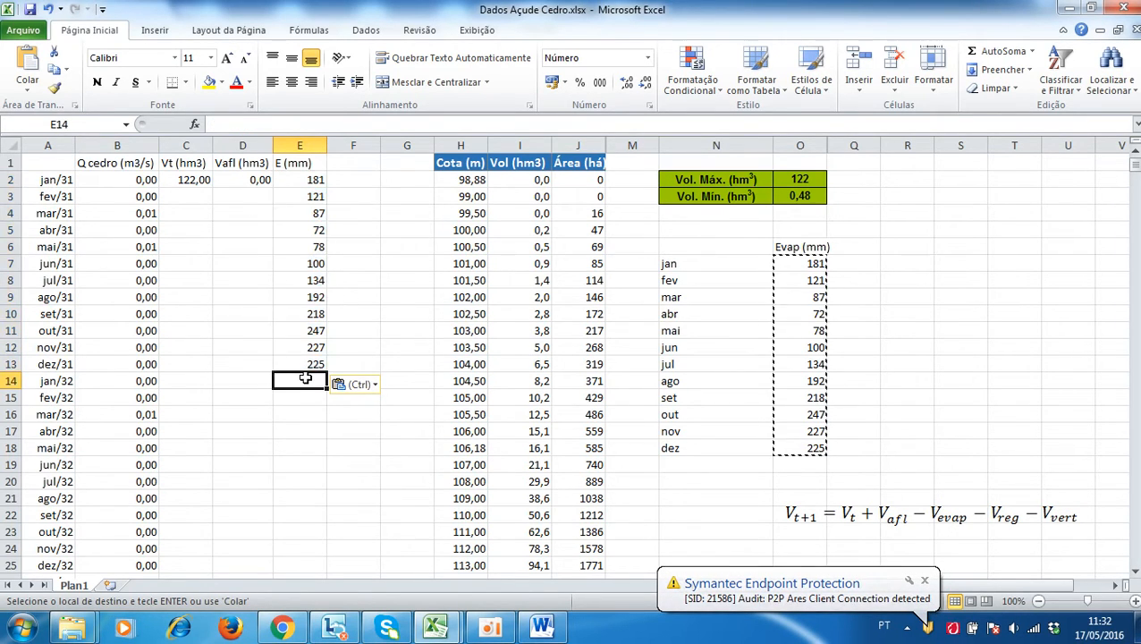
pyautogui.hotkey('ctrl', 'v')
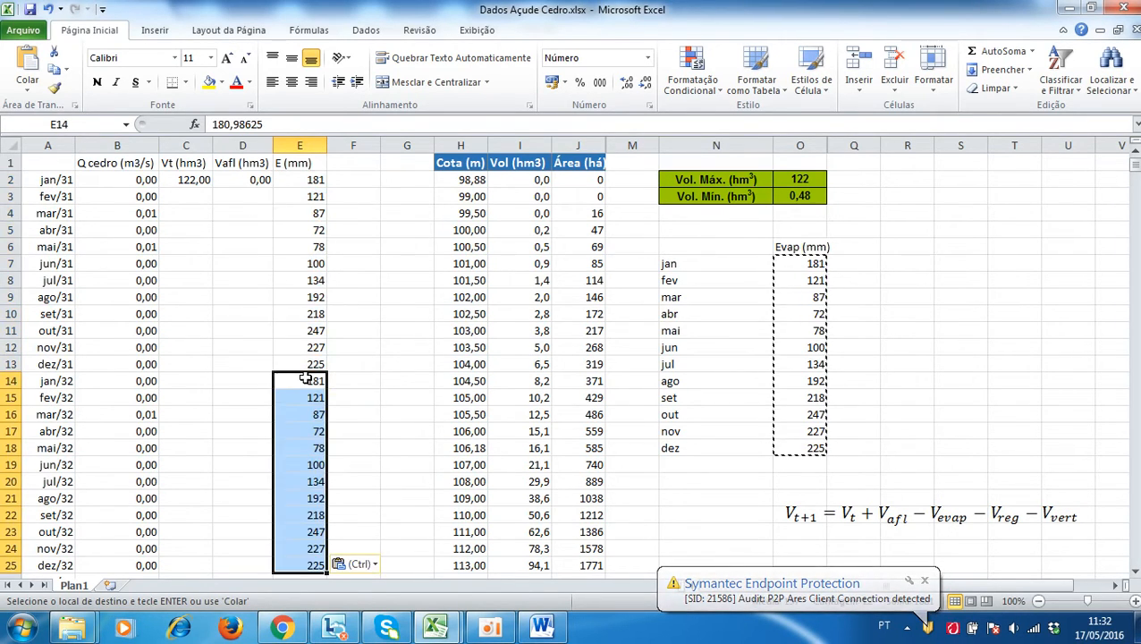
# Copy the two years of evaporation values in E2:E25 and paste them from E26 for 1933 and 1934
pyautogui.click(312, 179)
pyautogui.scroll(-1, 308, 369)
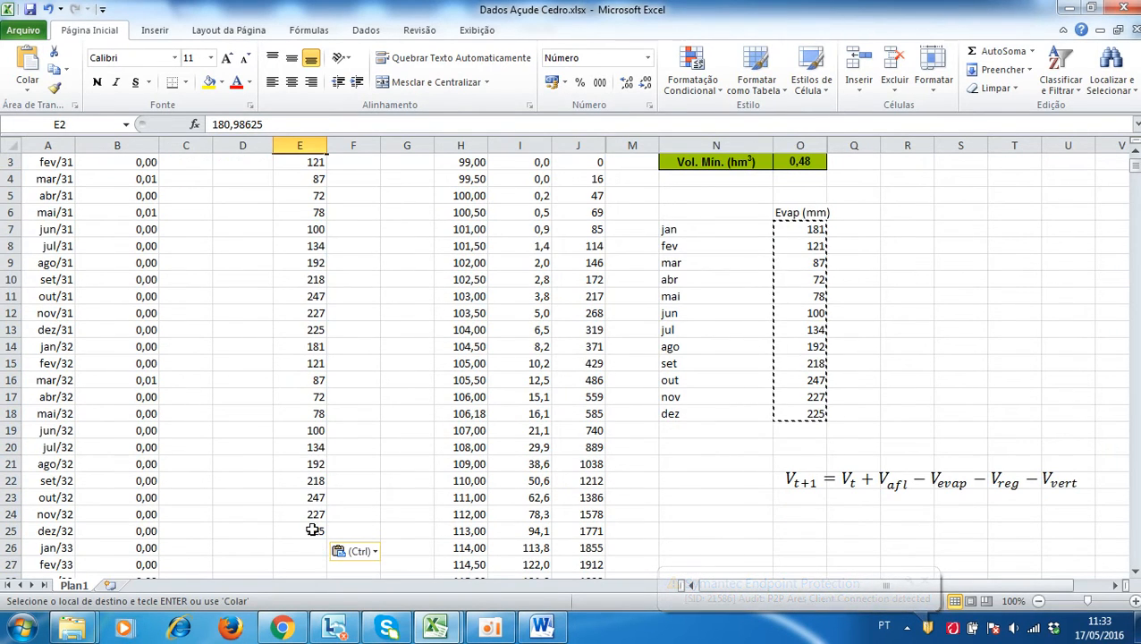
pyautogui.keyDown('shift'); pyautogui.click(312, 531); pyautogui.keyUp('shift')
pyautogui.hotkey('ctrl', 'c')
pyautogui.scroll(-2, 326, 501)
pyautogui.click(312, 466)
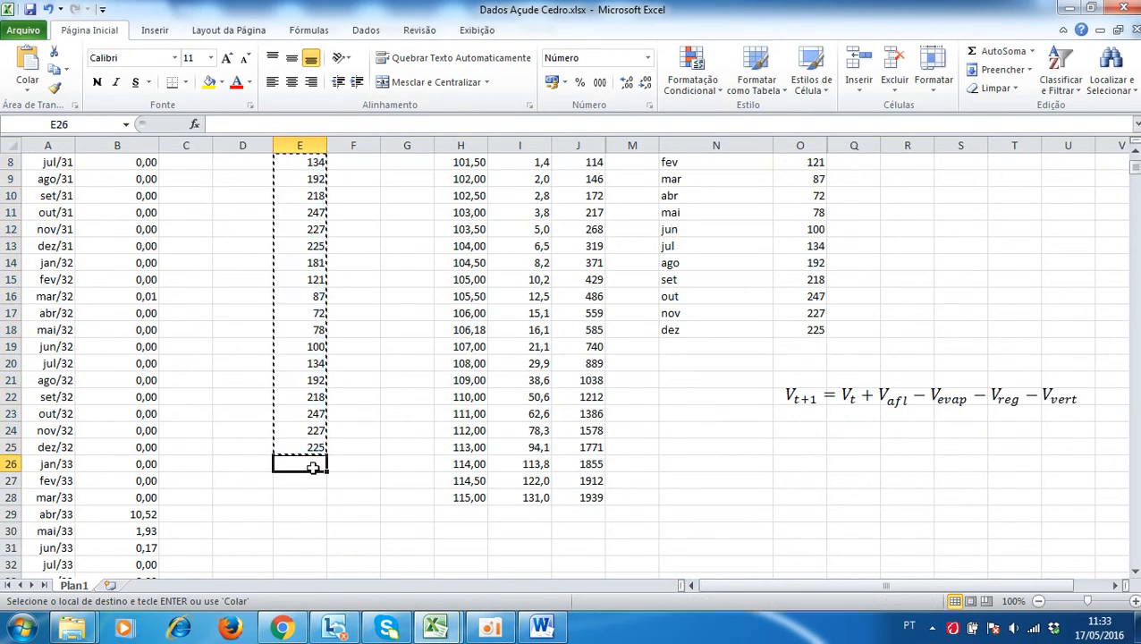
pyautogui.hotkey('ctrl', 'v')
pyautogui.scroll(-5, 272, 443)
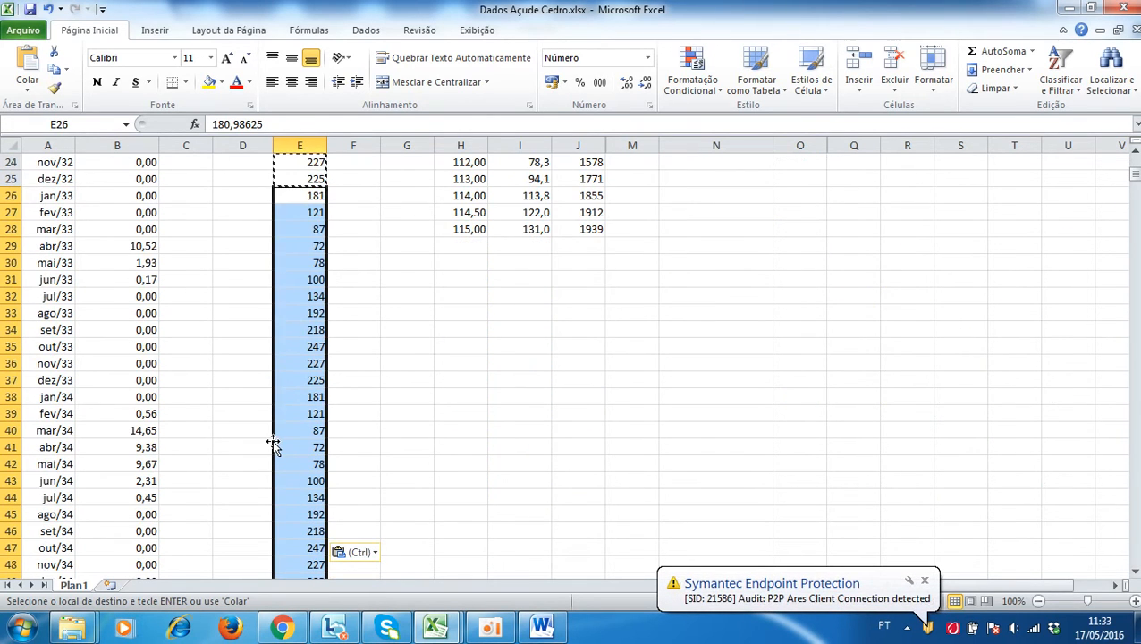
pyautogui.click(490, 626)
pyautogui.click(670, 586)
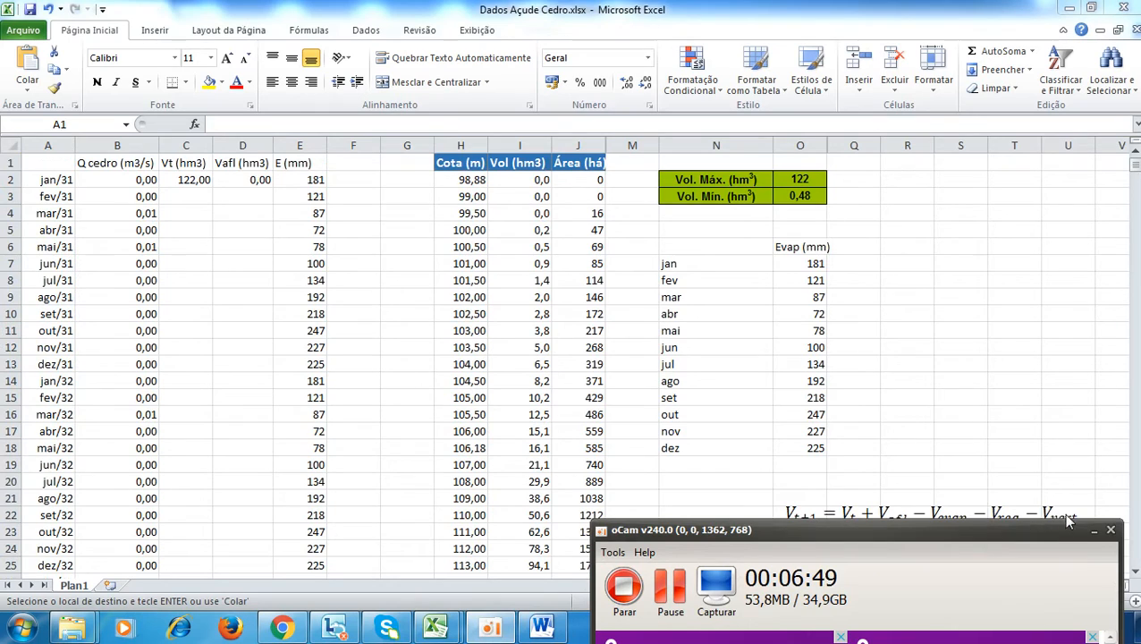
pyautogui.moveTo(1014, 529); pyautogui.dragTo(1023, 611)
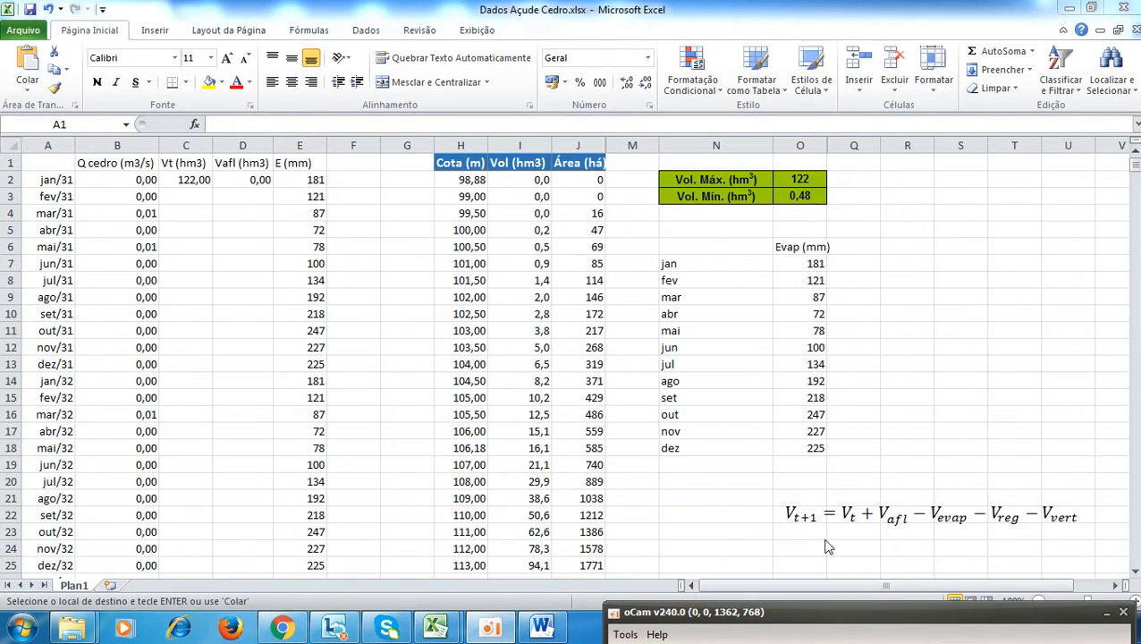
pyautogui.click(1135, 172)
pyautogui.moveTo(1136, 169)
pyautogui.mouseDown()
pyautogui.moveTo(1123, 466)
pyautogui.moveTo(1123, 499)
pyautogui.moveTo(1132, 306)
pyautogui.moveTo(1132, 572)
pyautogui.moveTo(1130, 174)
pyautogui.mouseUp()
# Insert two more blank columns between the E (mm) and Cota (m) columns
pyautogui.click(351, 145)
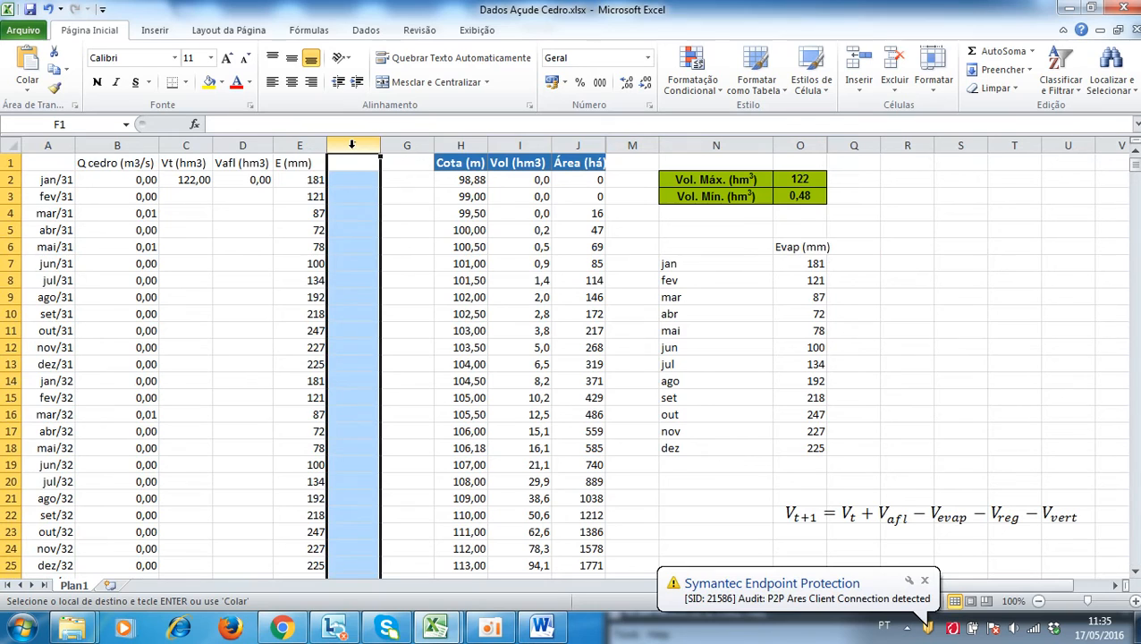
pyautogui.click(398, 145)
pyautogui.rightClick(398, 145)
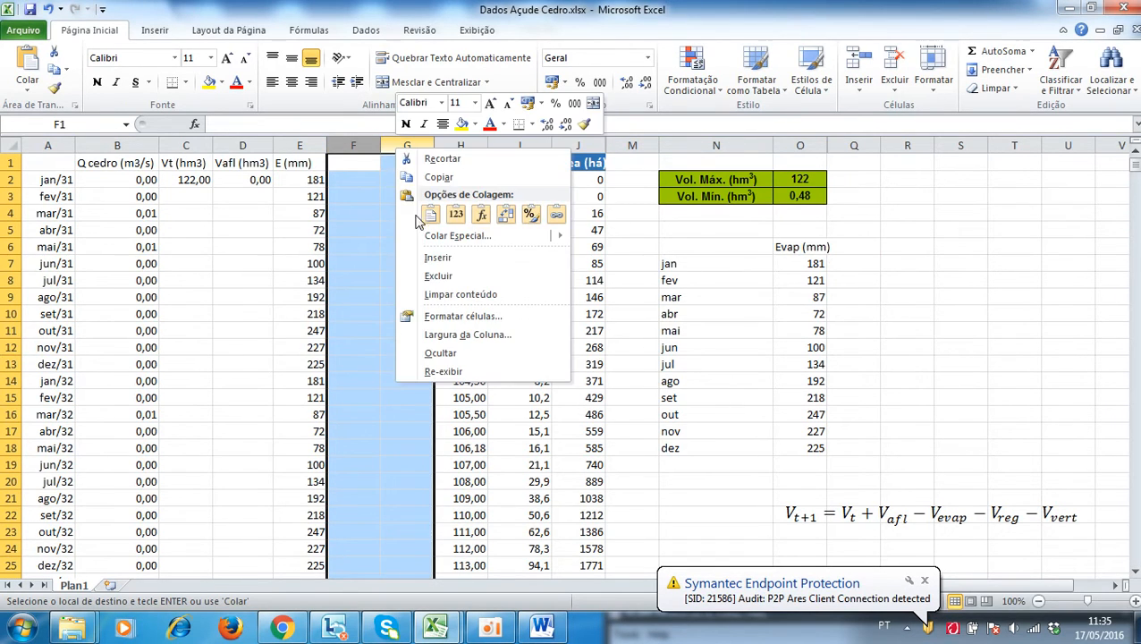
pyautogui.click(420, 257)
# Enter the header A (há) in F1
pyautogui.click(352, 161)
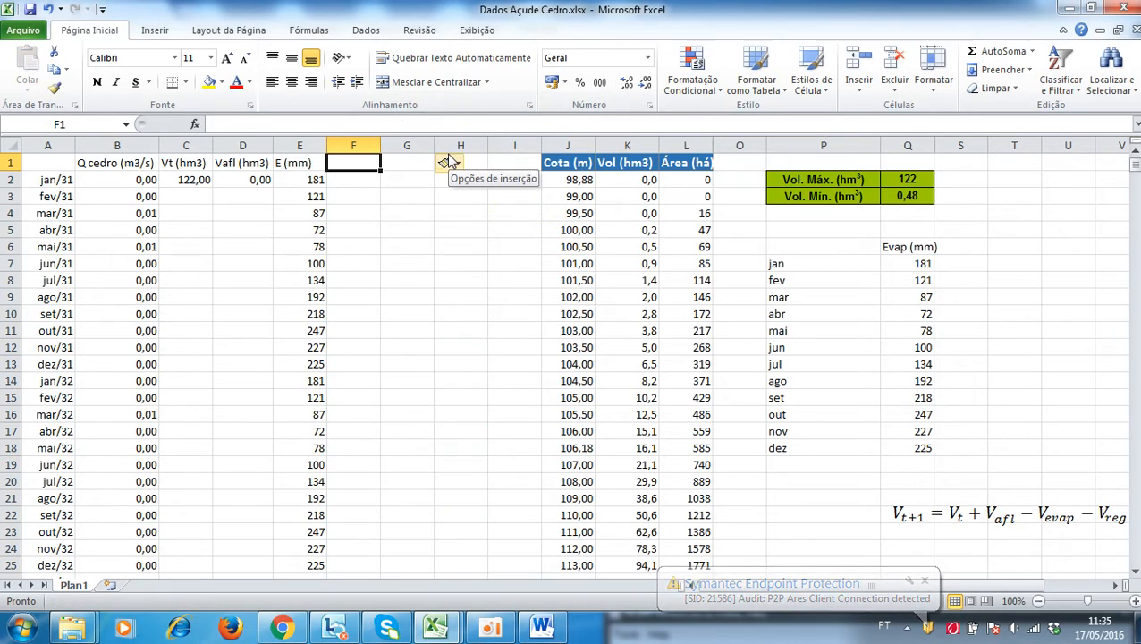
pyautogui.write('A')
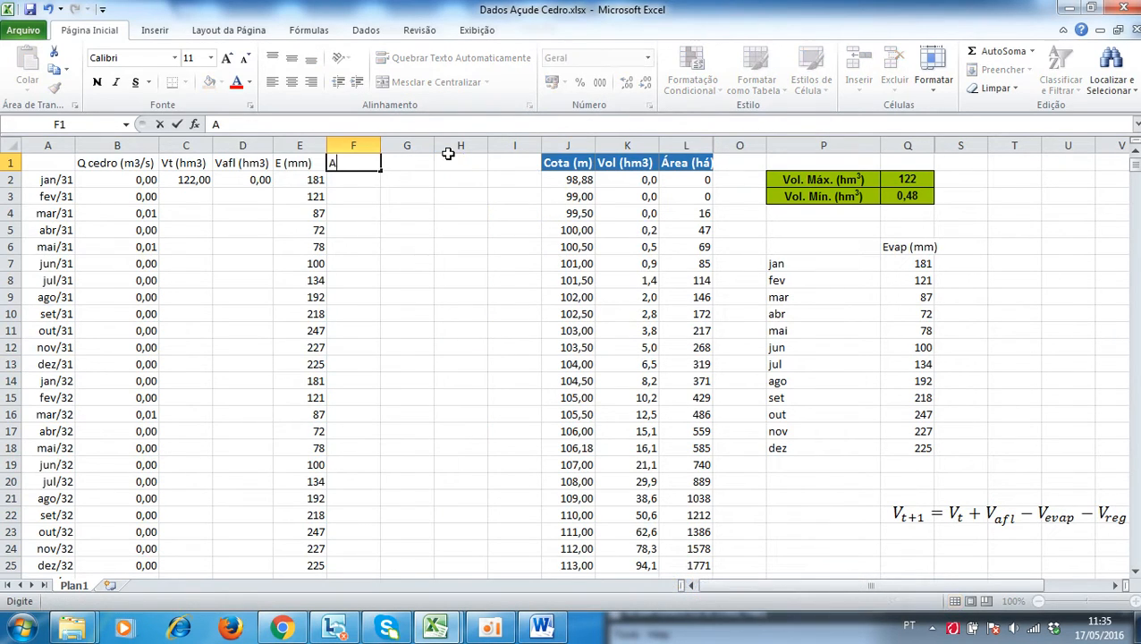
pyautogui.write(' (ha')
pyautogui.press('Return')
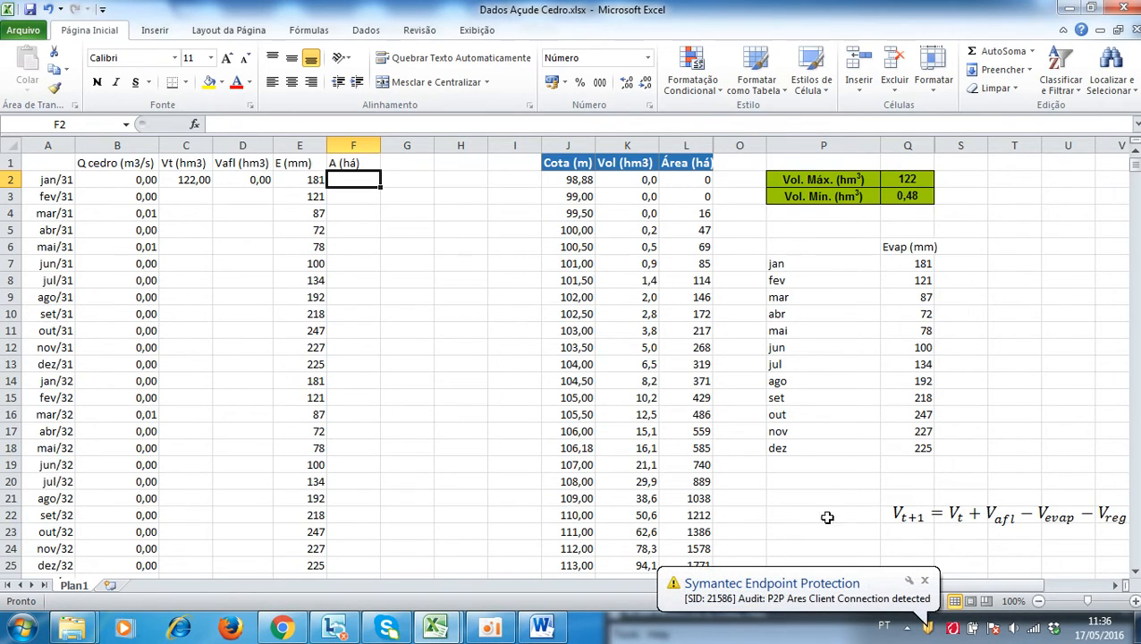
# Write a PROCV formula in F2 that looks up C2 in the volume–area range K2:L28 and returns column 2
pyautogui.click(925, 580)
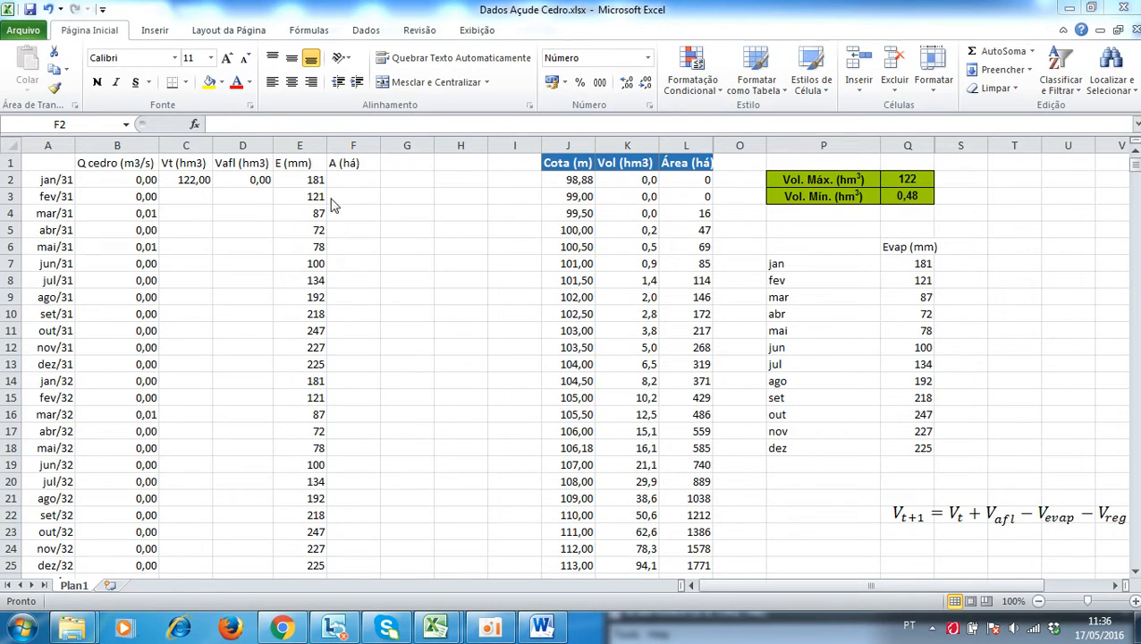
pyautogui.click(358, 184)
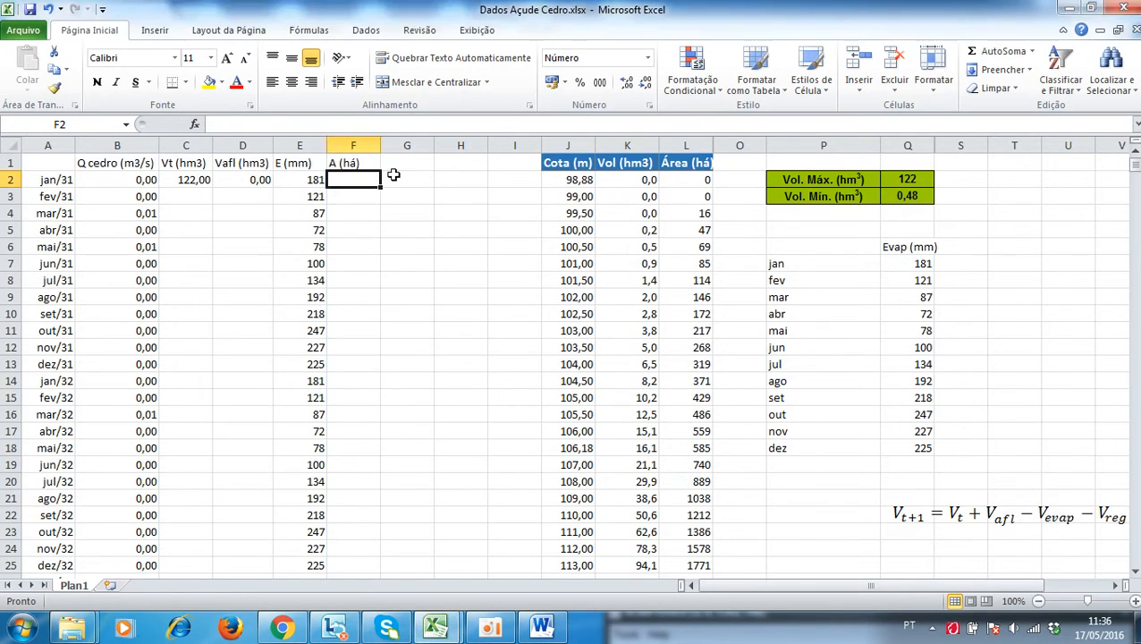
pyautogui.write('=pr')
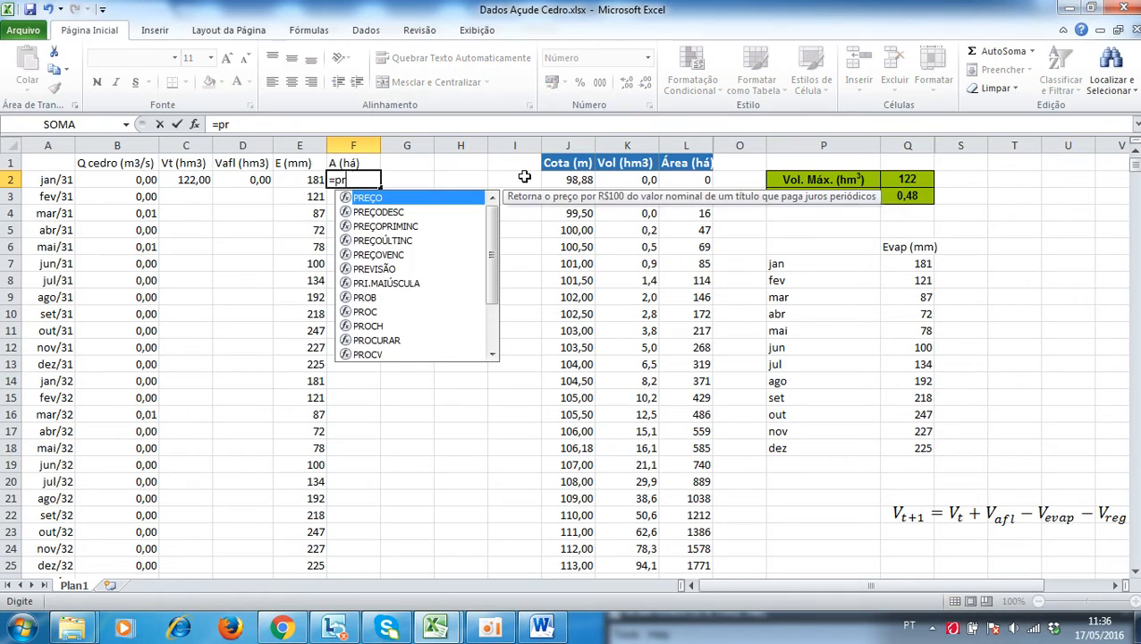
pyautogui.write('ocv(')
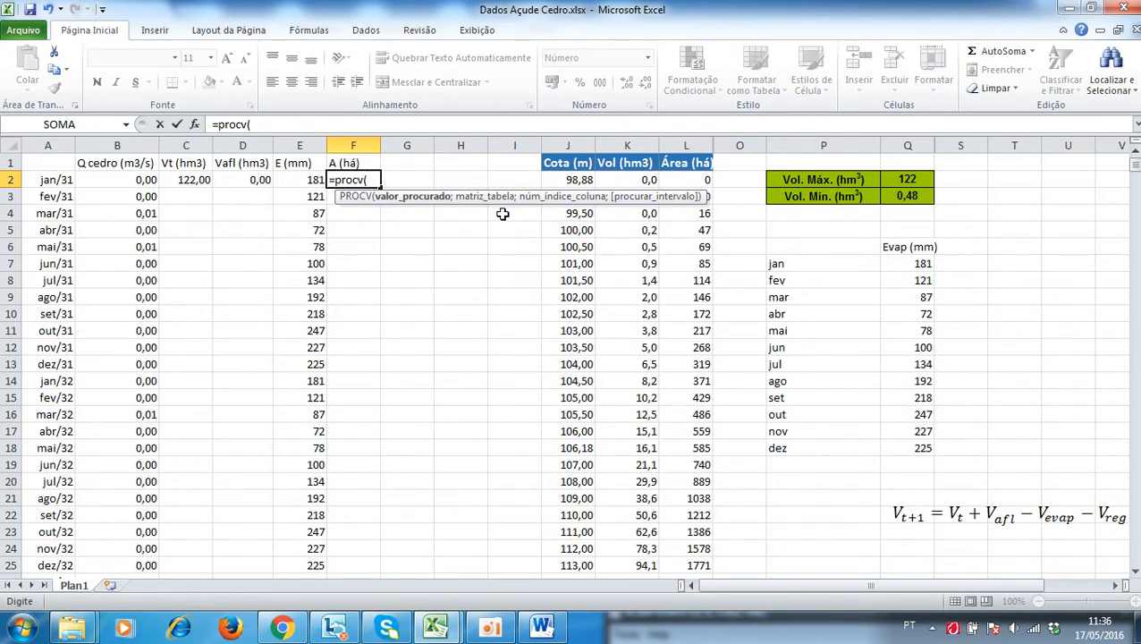
pyautogui.click(190, 180)
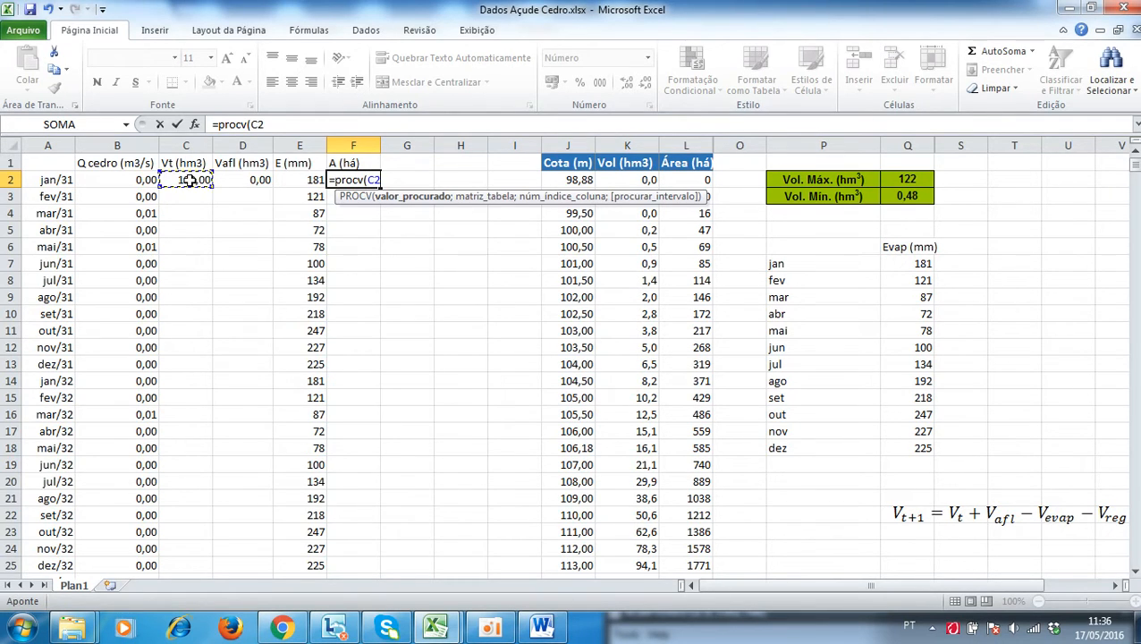
pyautogui.write(';')
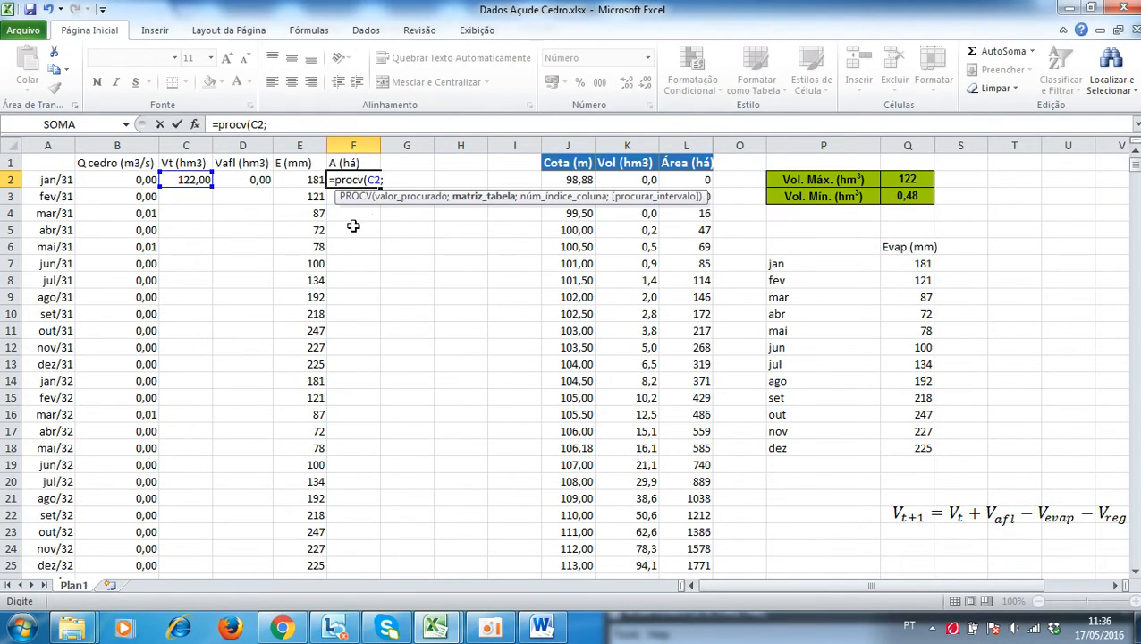
pyautogui.click(650, 186)
pyautogui.moveTo(650, 186); pyautogui.dragTo(685, 544)
pyautogui.scroll(2, 682, 411)
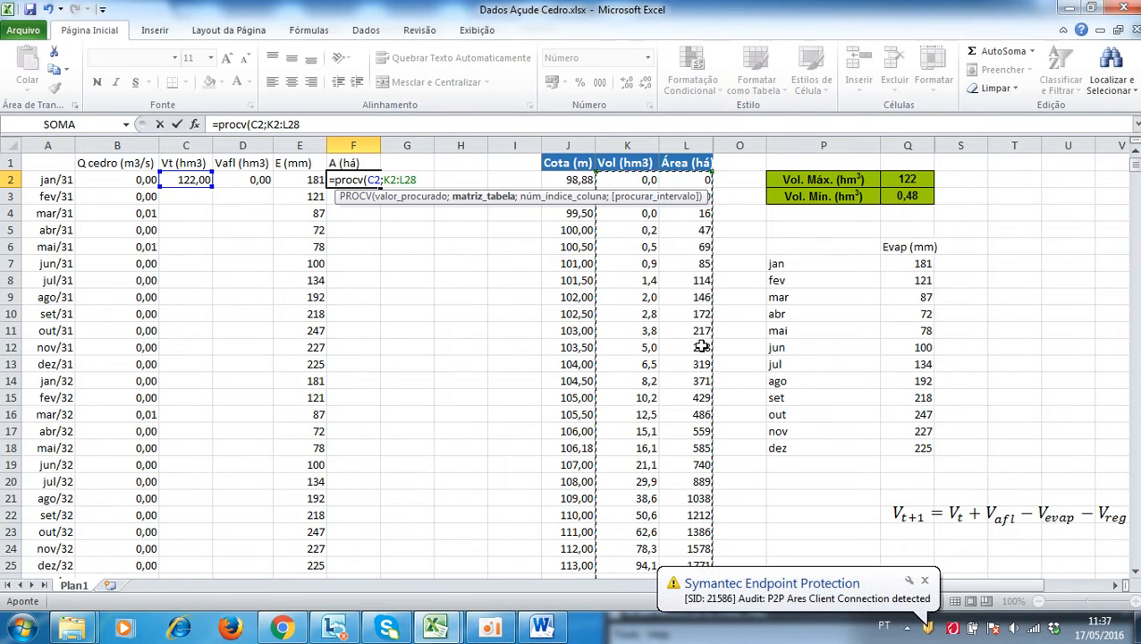
pyautogui.write(';2')
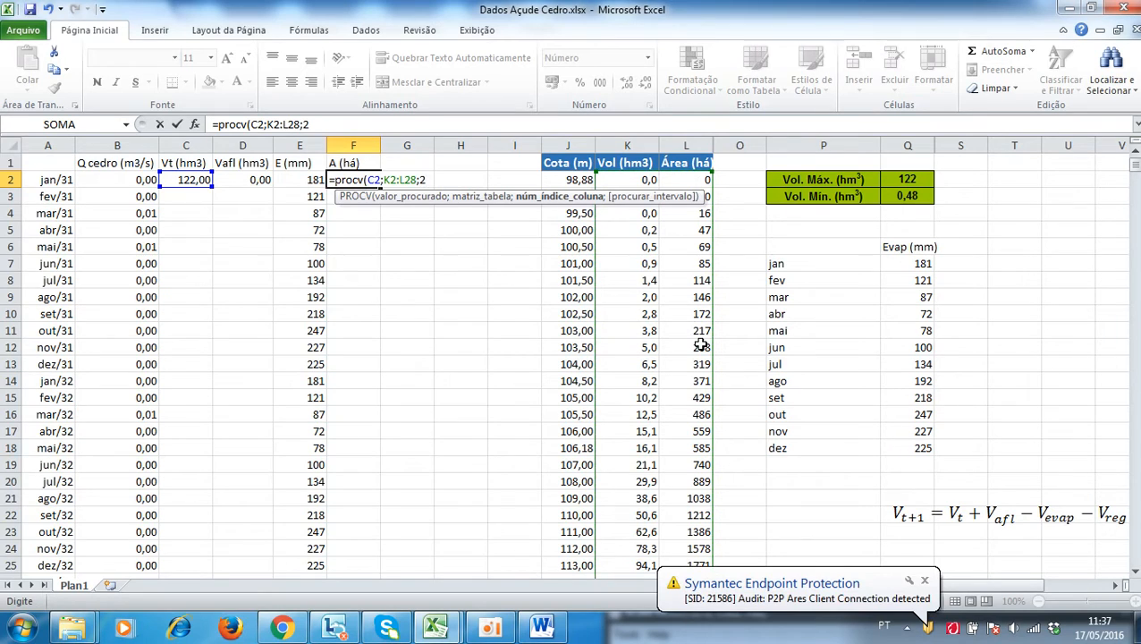
pyautogui.write(')')
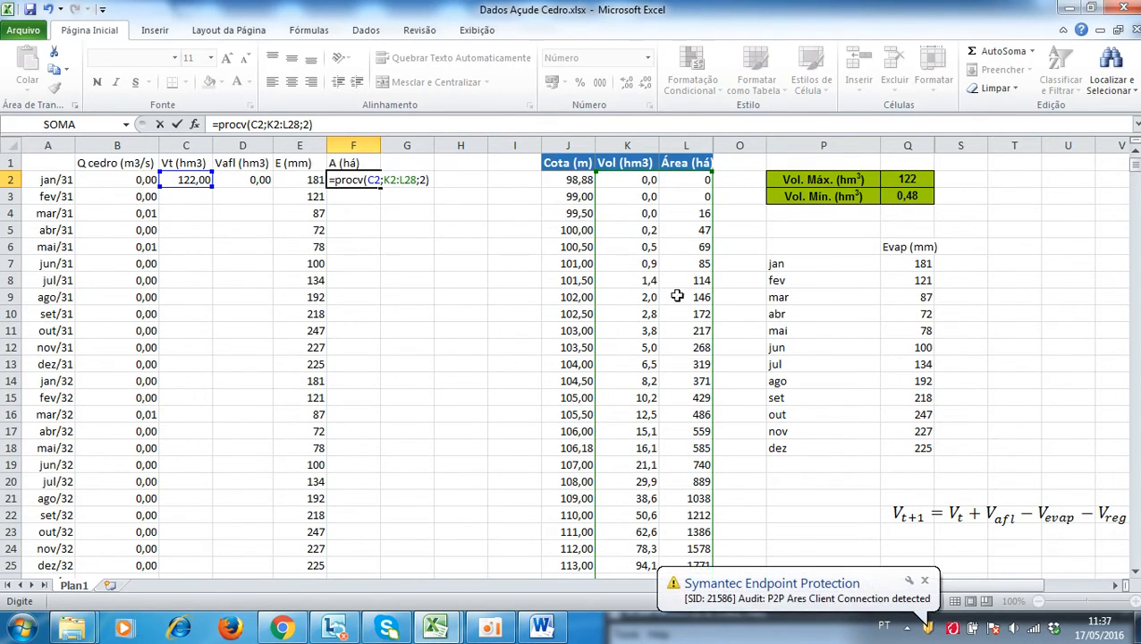
# Make the lookup range in the F2 formula absolute as $K$2:$L$28, enter it, and check the area against the table
pyautogui.click(391, 179)
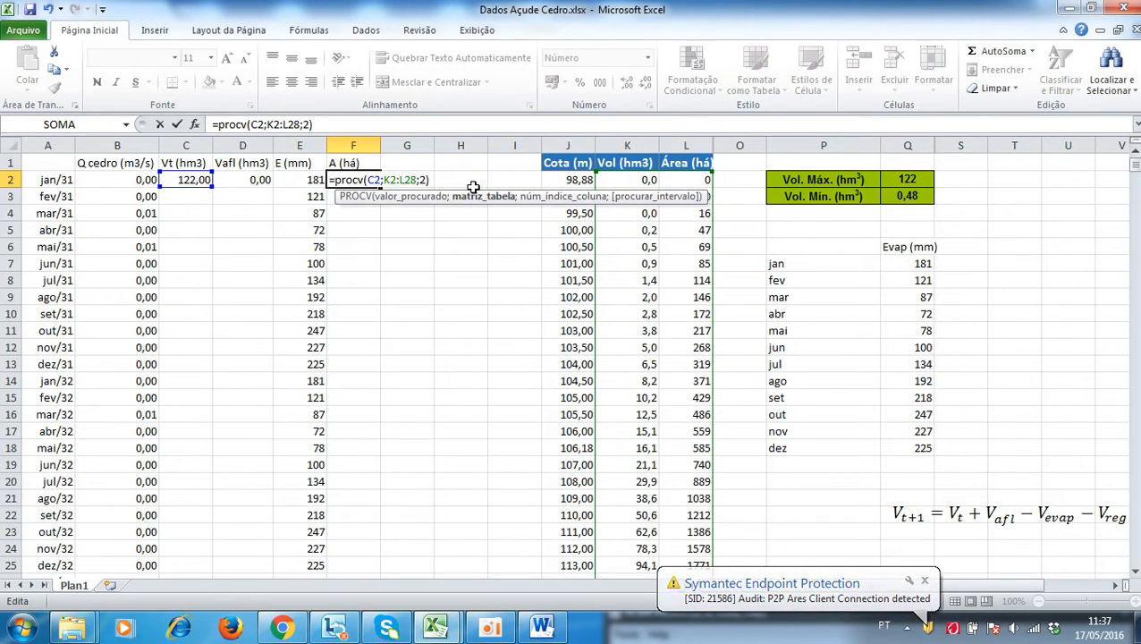
pyautogui.write('$')
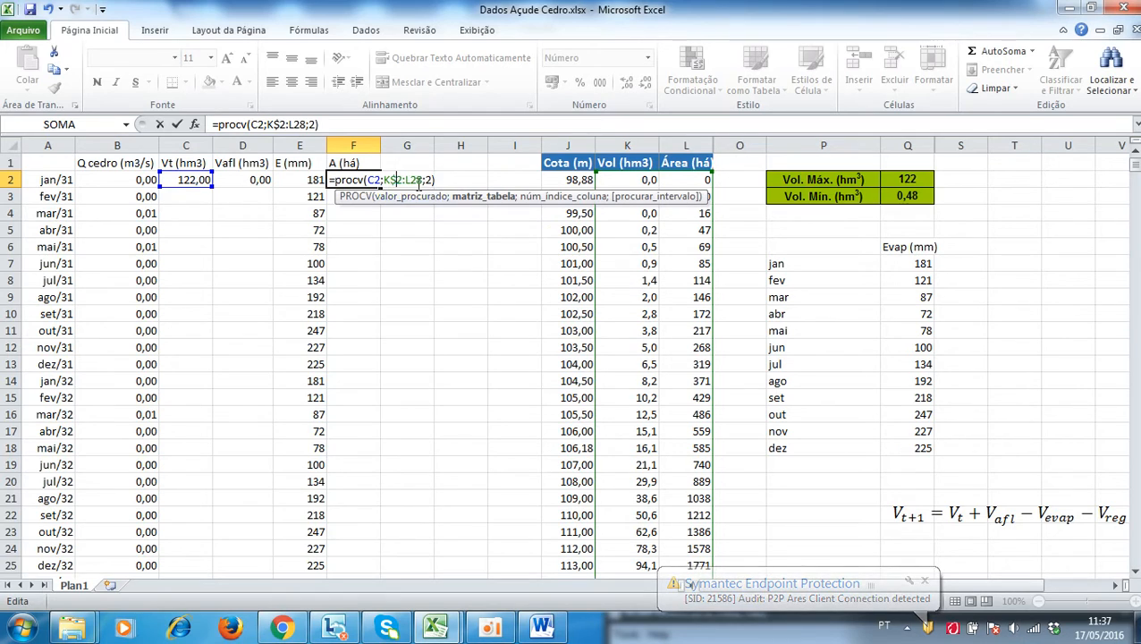
pyautogui.click(385, 178)
pyautogui.write('$')
pyautogui.click(413, 179)
pyautogui.write('$')
pyautogui.click(423, 179)
pyautogui.write('$L$')
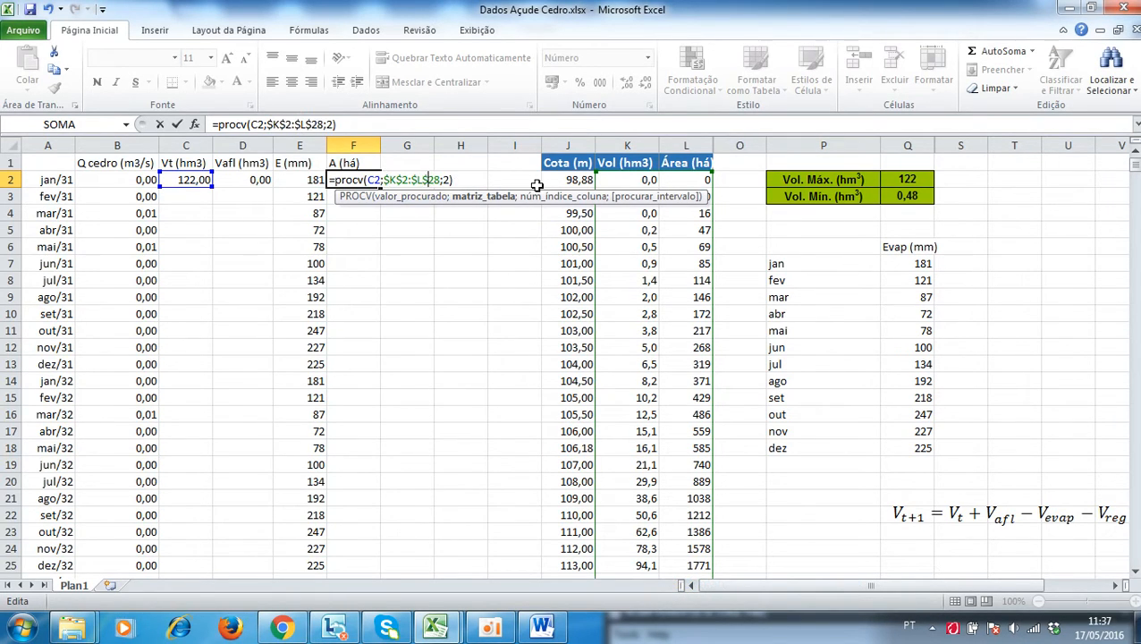
pyautogui.press('Return')
pyautogui.press('Up')
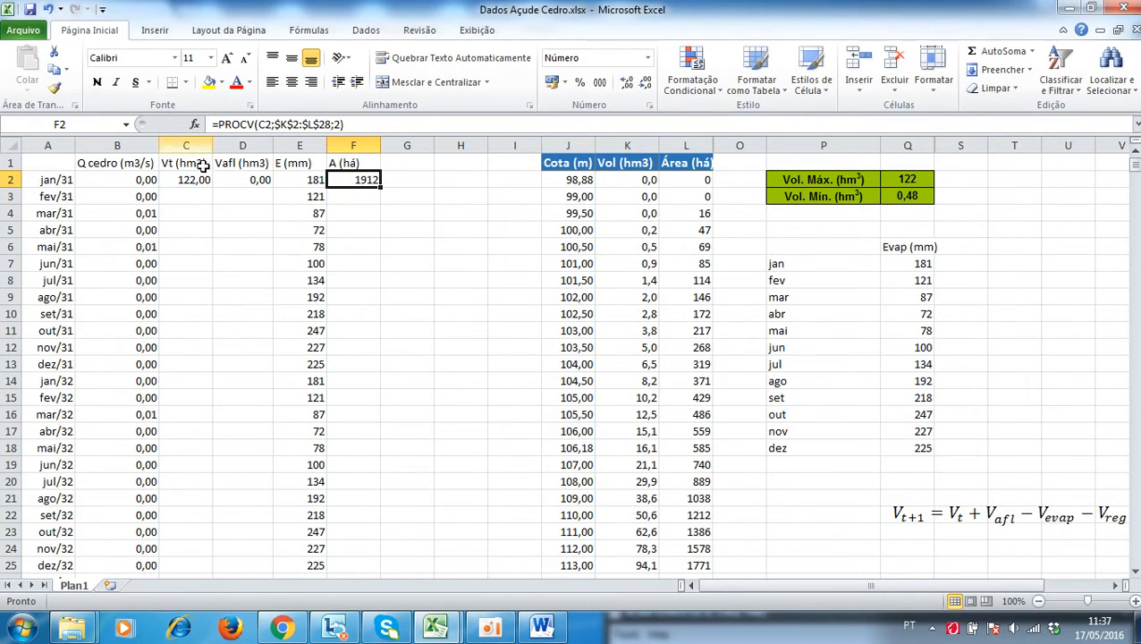
pyautogui.scroll(-3, 536, 340)
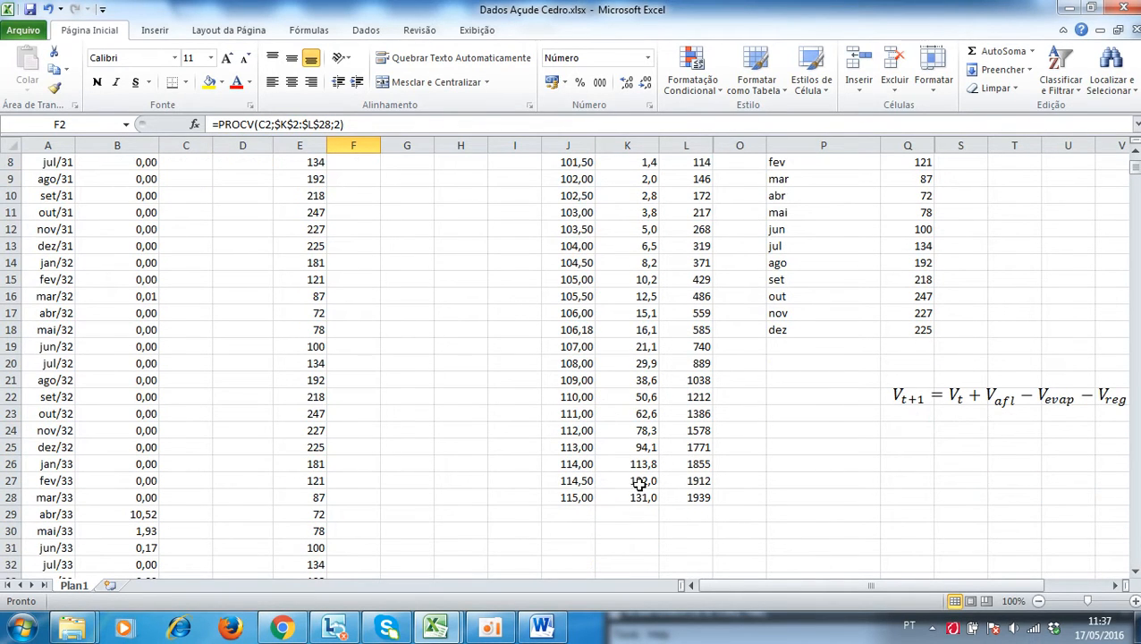
pyautogui.scroll(3, 695, 481)
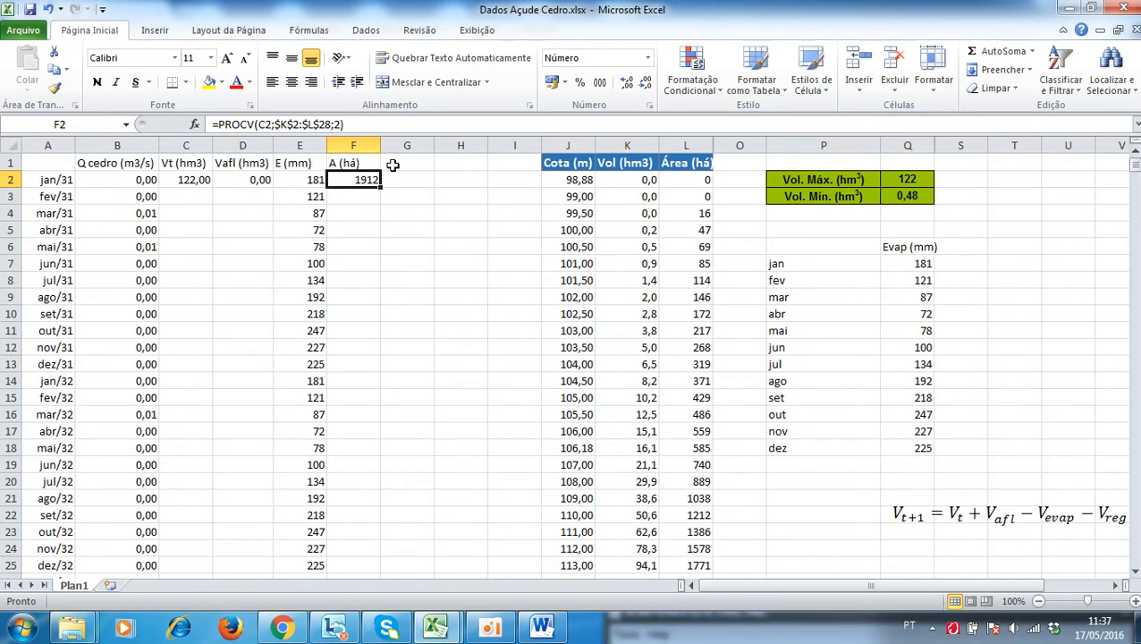
# Enter the header Vevap (hm3) in G1 and fit column G to its text
pyautogui.click(396, 160)
pyautogui.write('Vev')
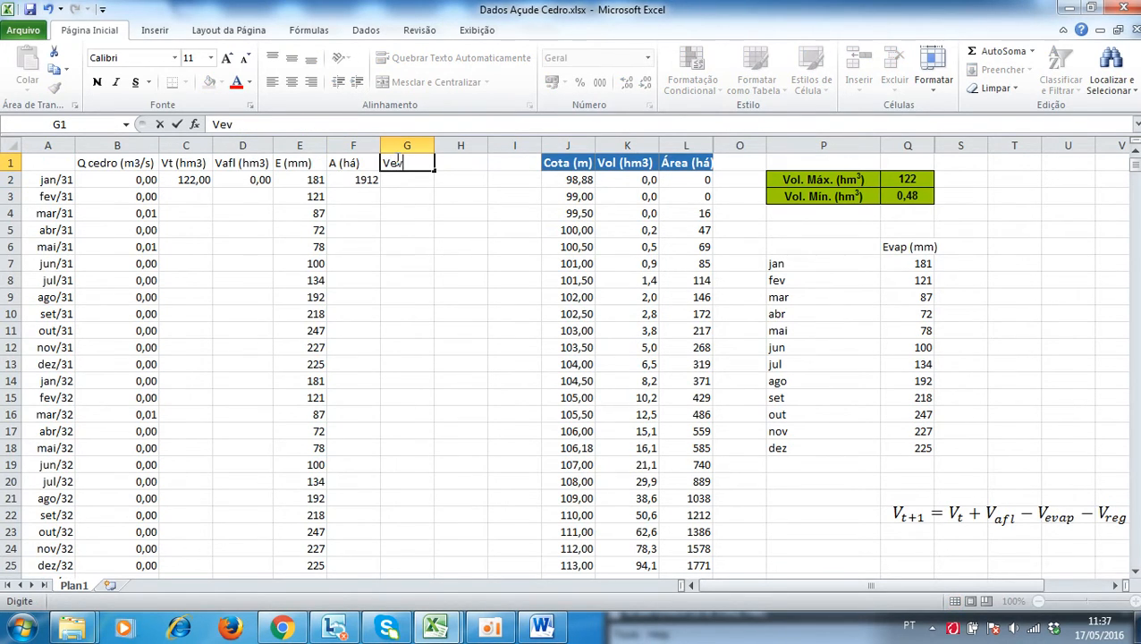
pyautogui.write('ap (hm3)')
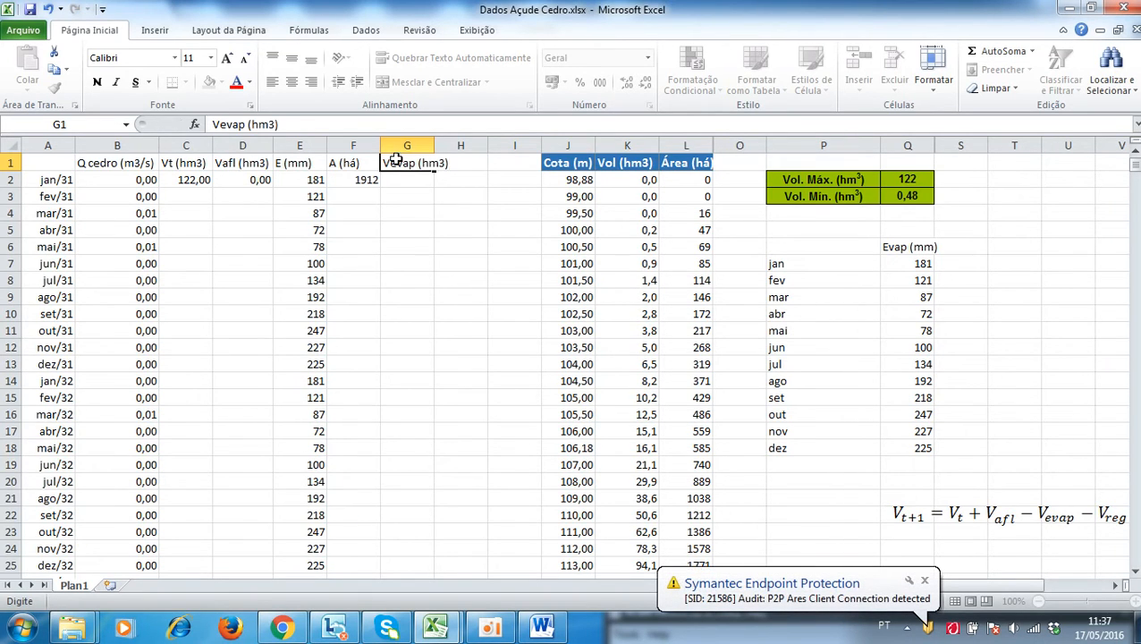
pyautogui.press('Return')
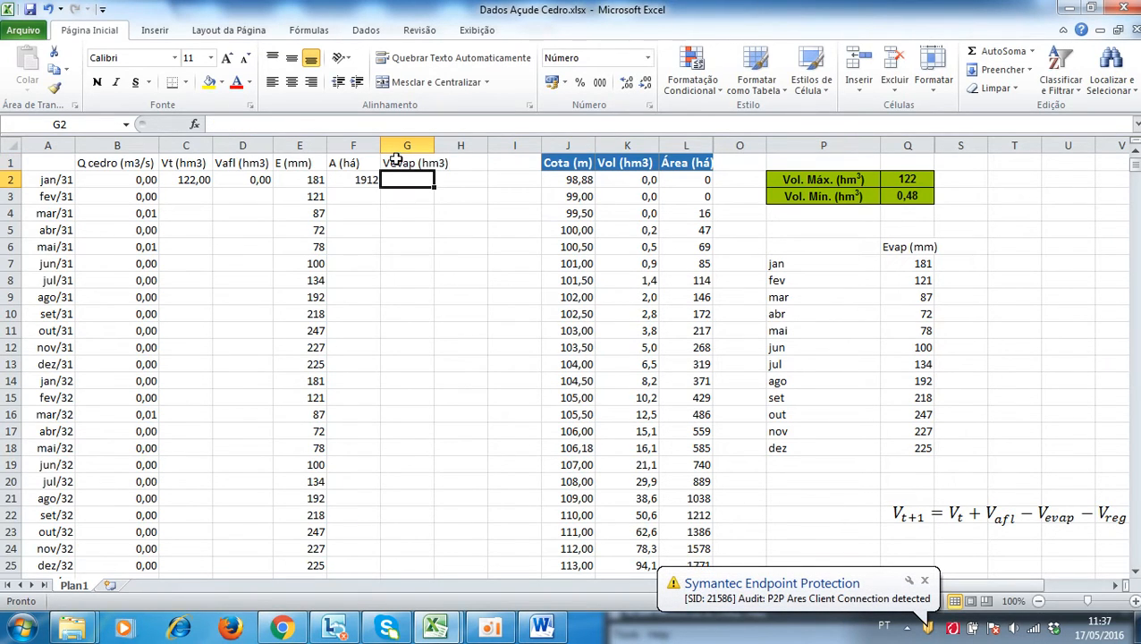
pyautogui.doubleClick(434, 145)
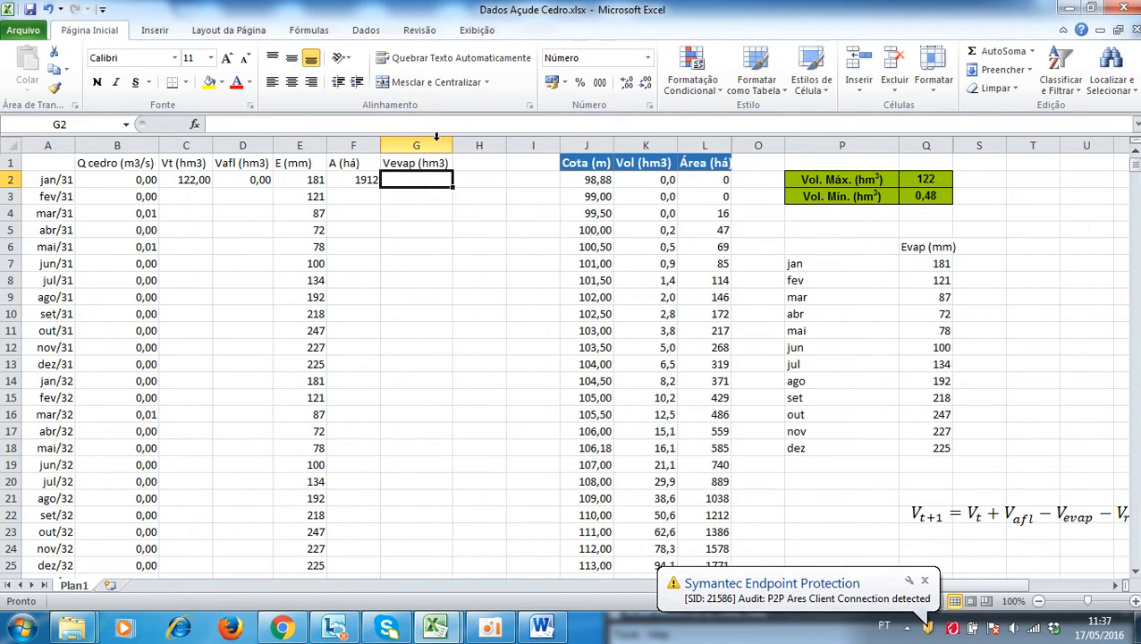
# Enter the evaporated volume formula =F2*10000*E2/1000/1000000 in G2 and format it with one decimal place
pyautogui.write('=')
pyautogui.press('Left')
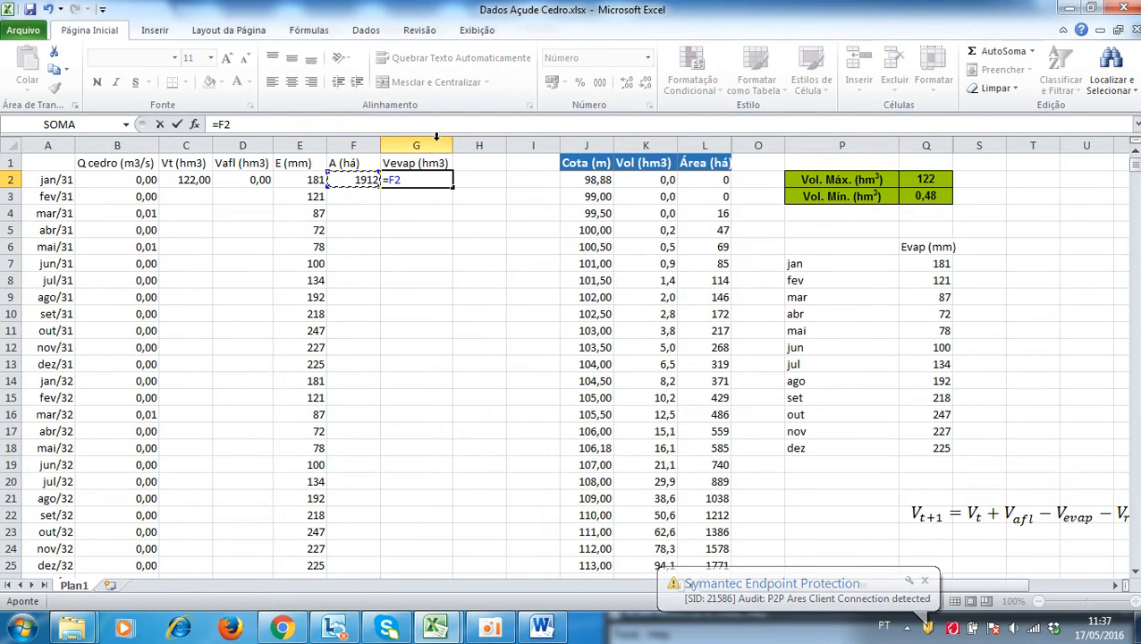
pyautogui.write('*10000')
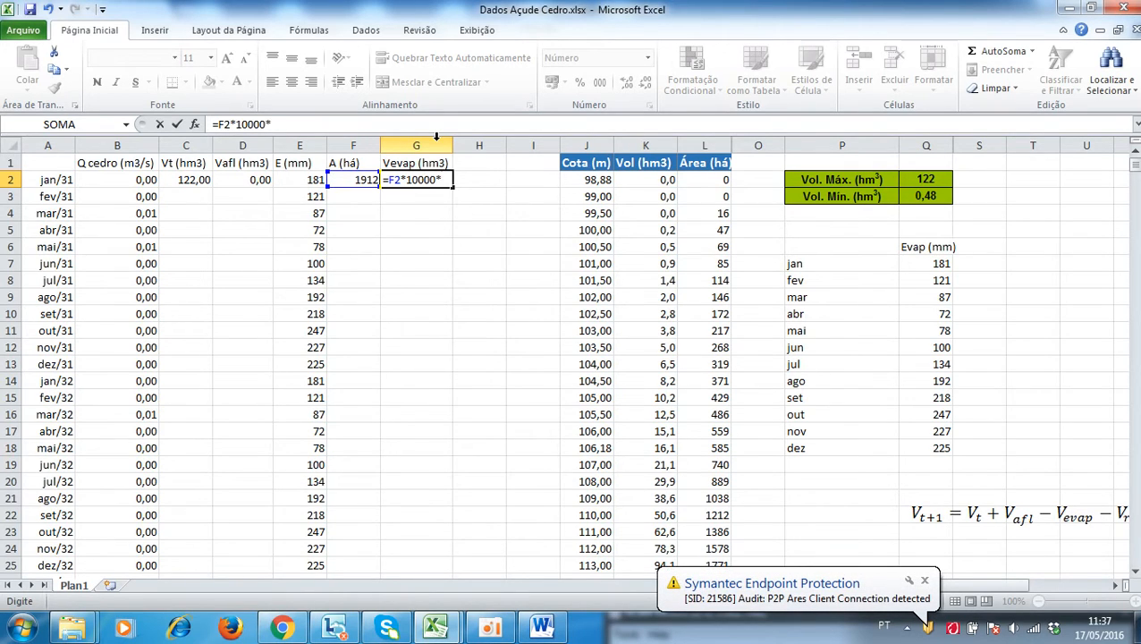
pyautogui.write('*')
pyautogui.press('Left')
pyautogui.press('Left')
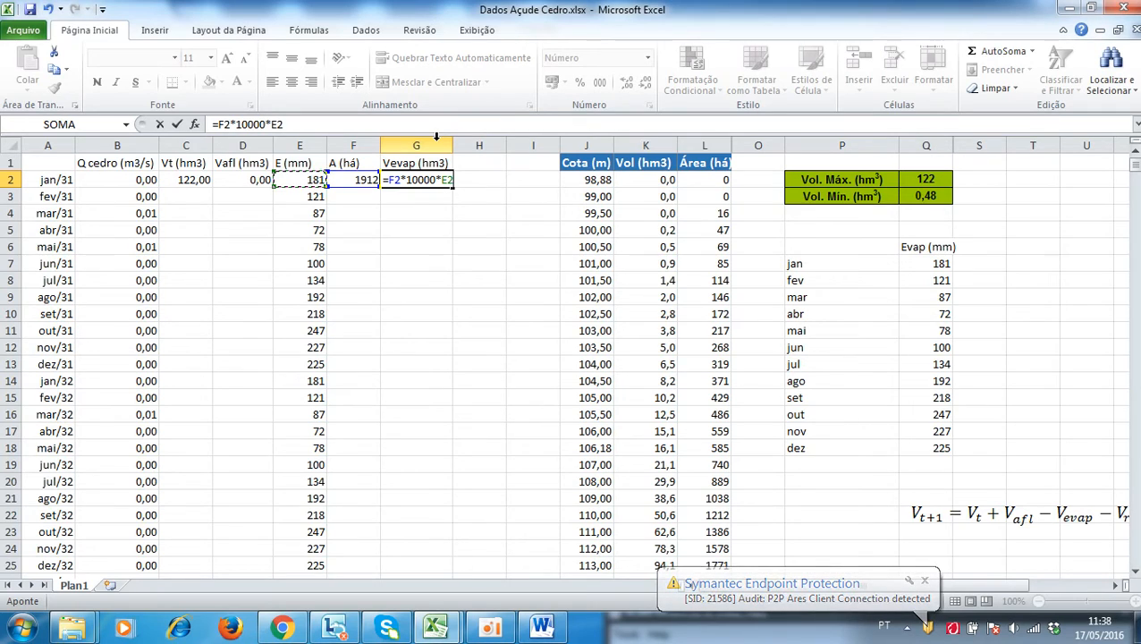
pyautogui.write('/')
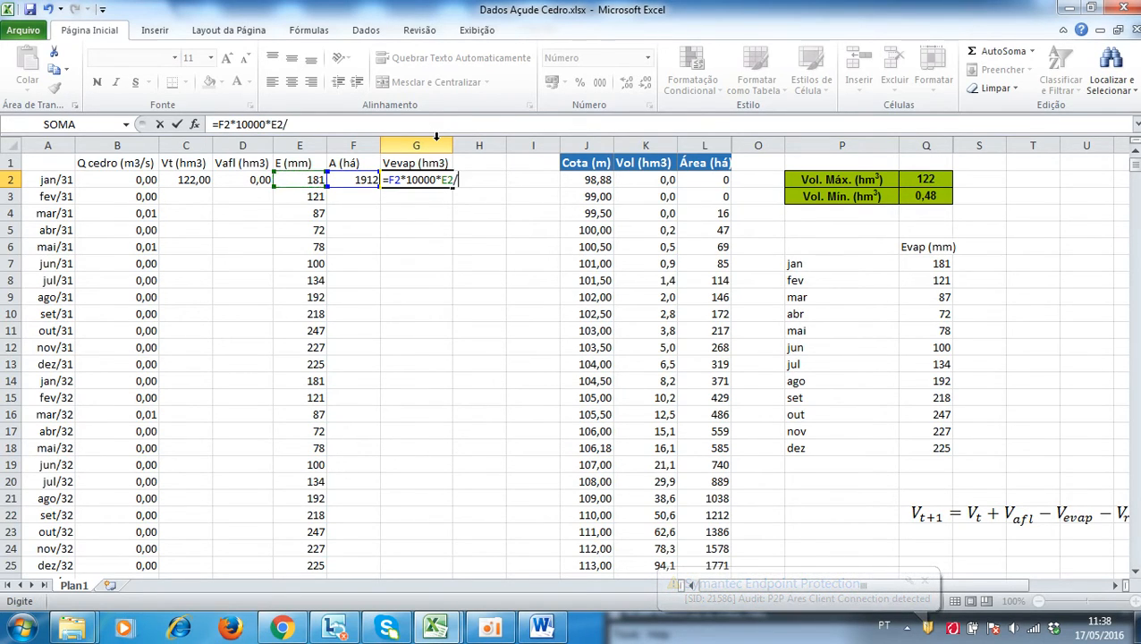
pyautogui.press('BackSpace')
pyautogui.write('1000/1000000')
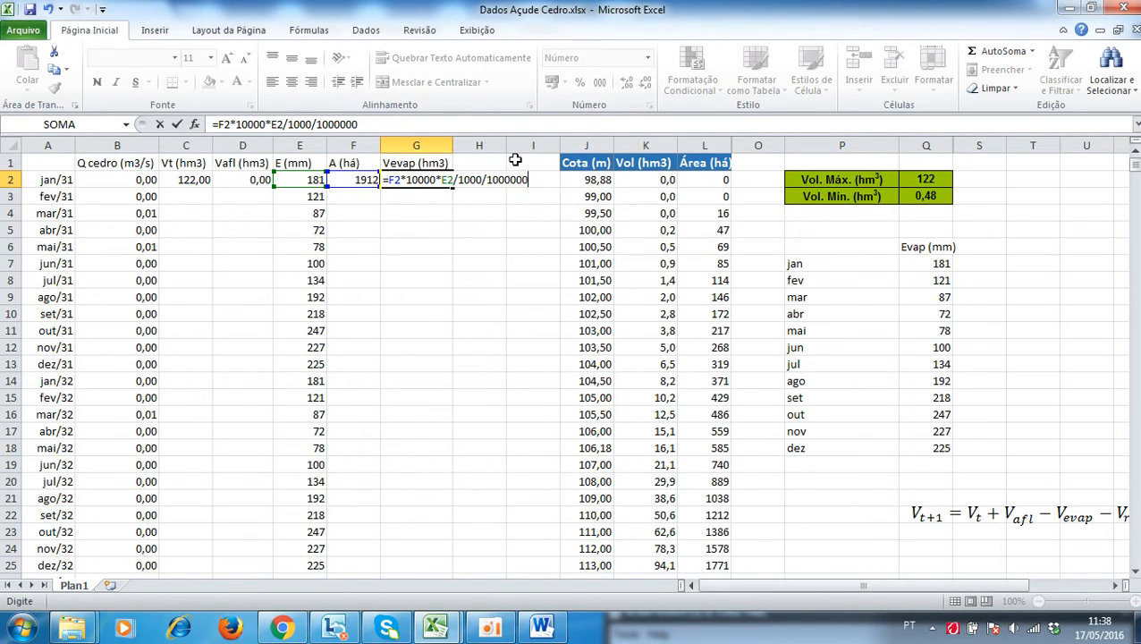
pyautogui.press('Return')
pyautogui.press('Up')
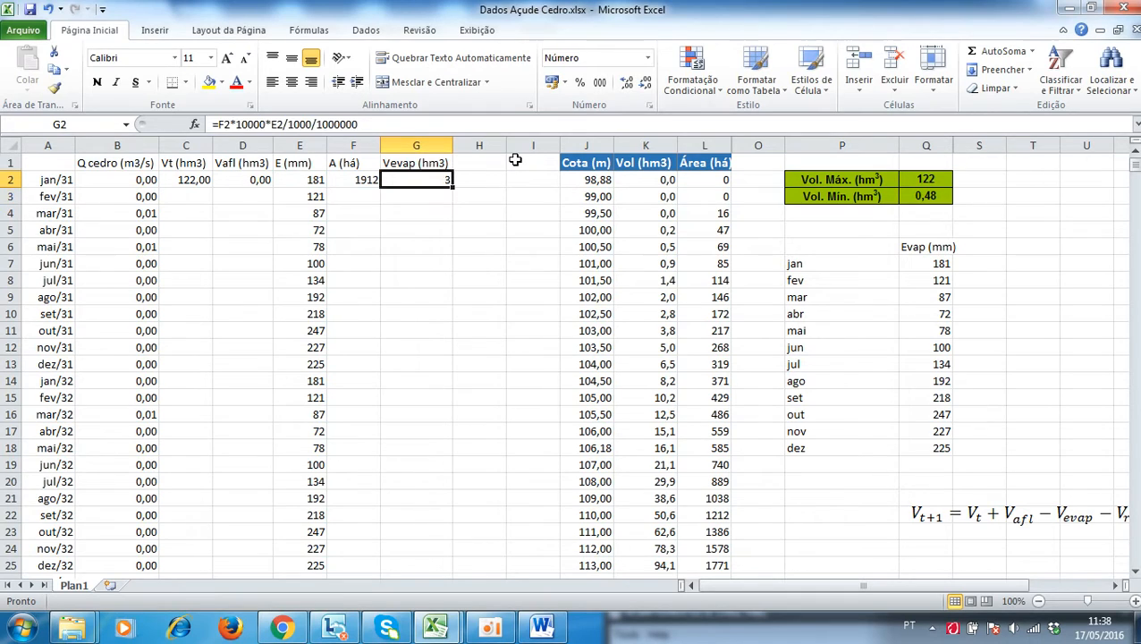
pyautogui.click(624, 82)
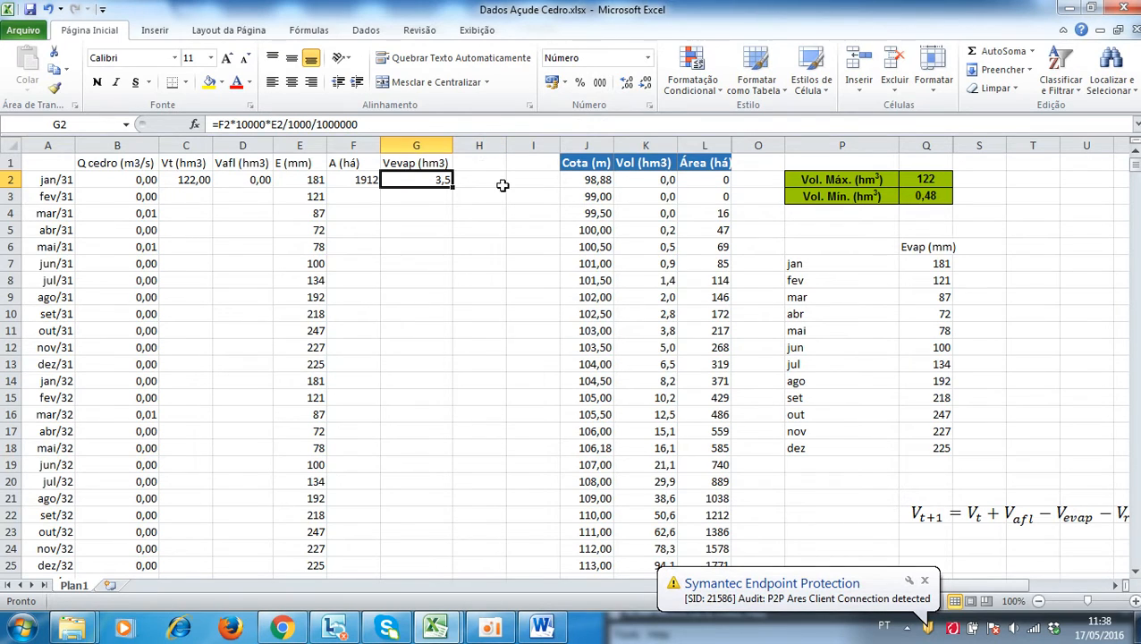
# Review the full water balance equation and enter the label Qreg in T2
pyautogui.click(1114, 585)
pyautogui.click(1115, 585)
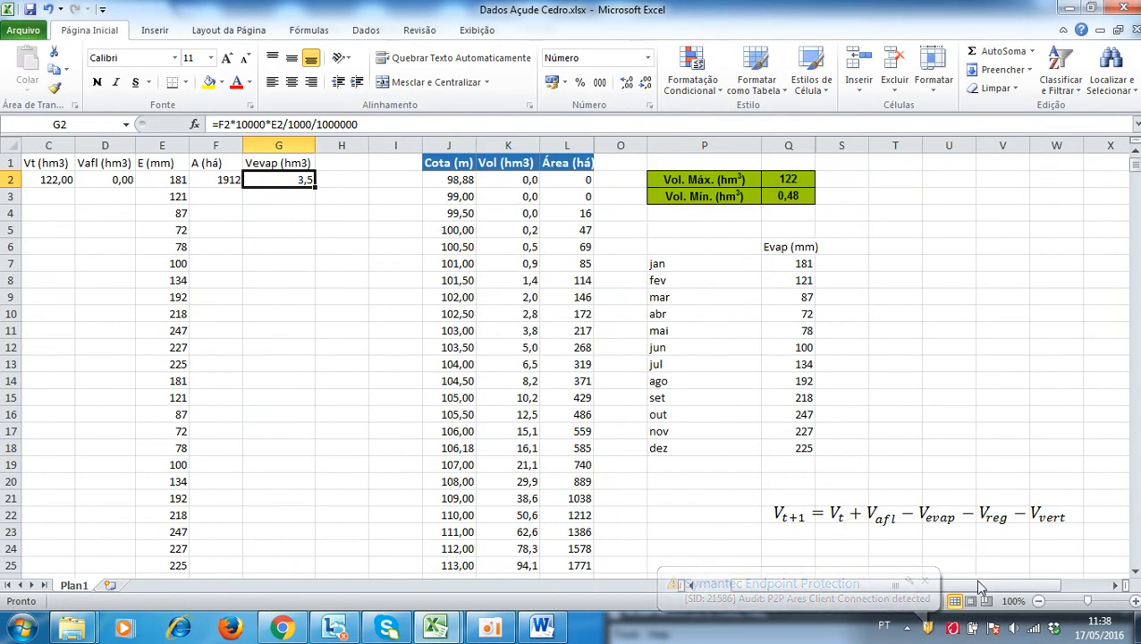
pyautogui.moveTo(961, 586); pyautogui.dragTo(887, 585)
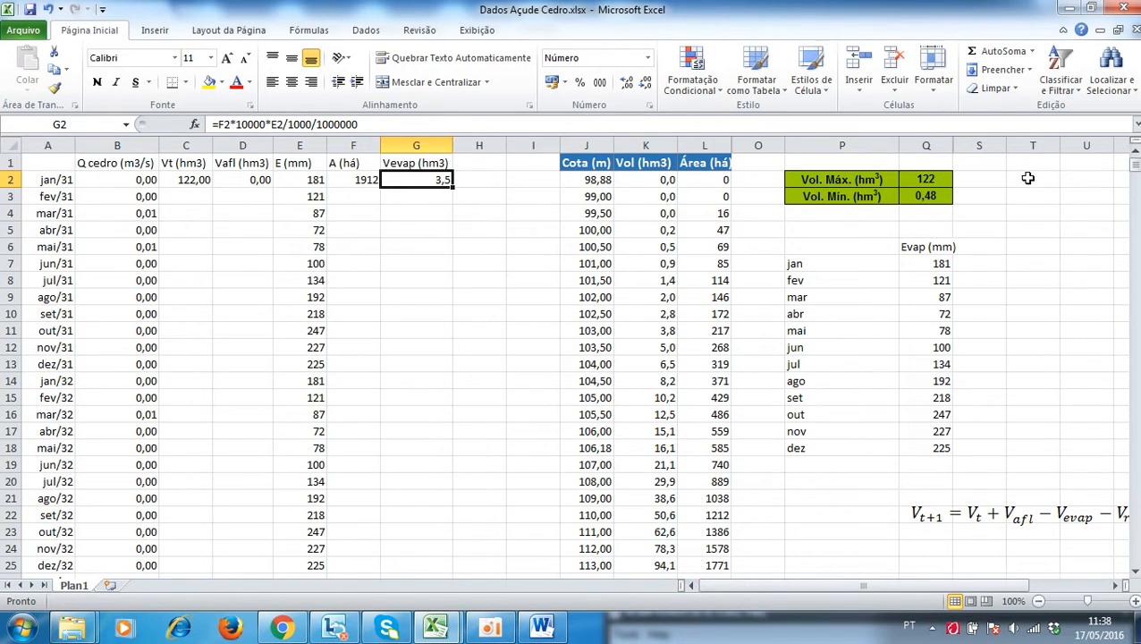
pyautogui.click(1028, 178)
pyautogui.write('Qre')
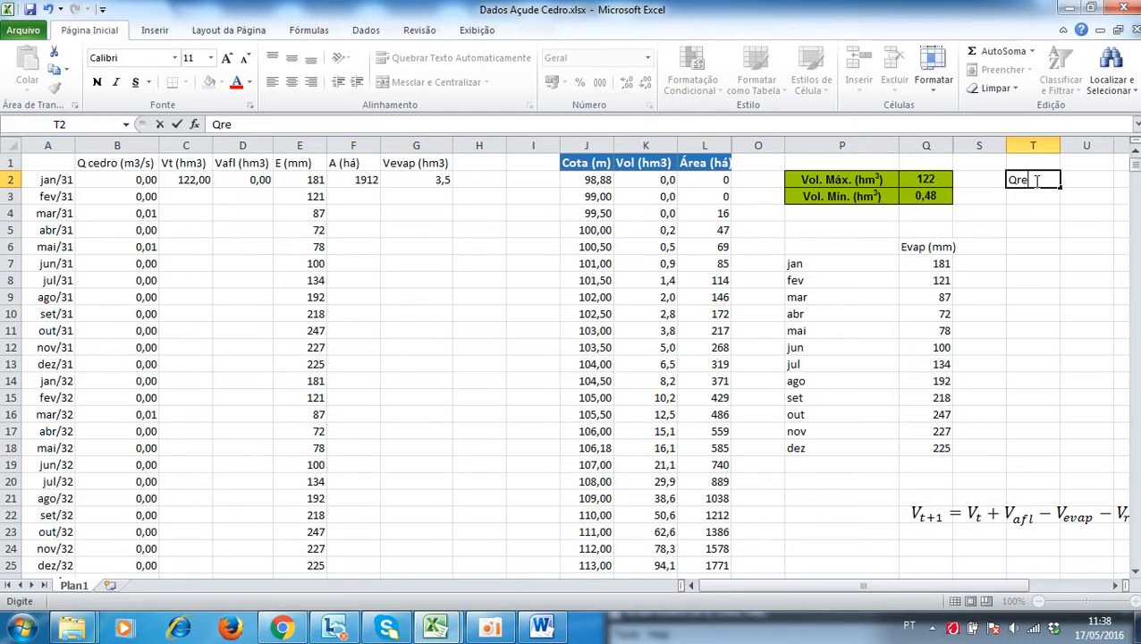
pyautogui.press('Tab')
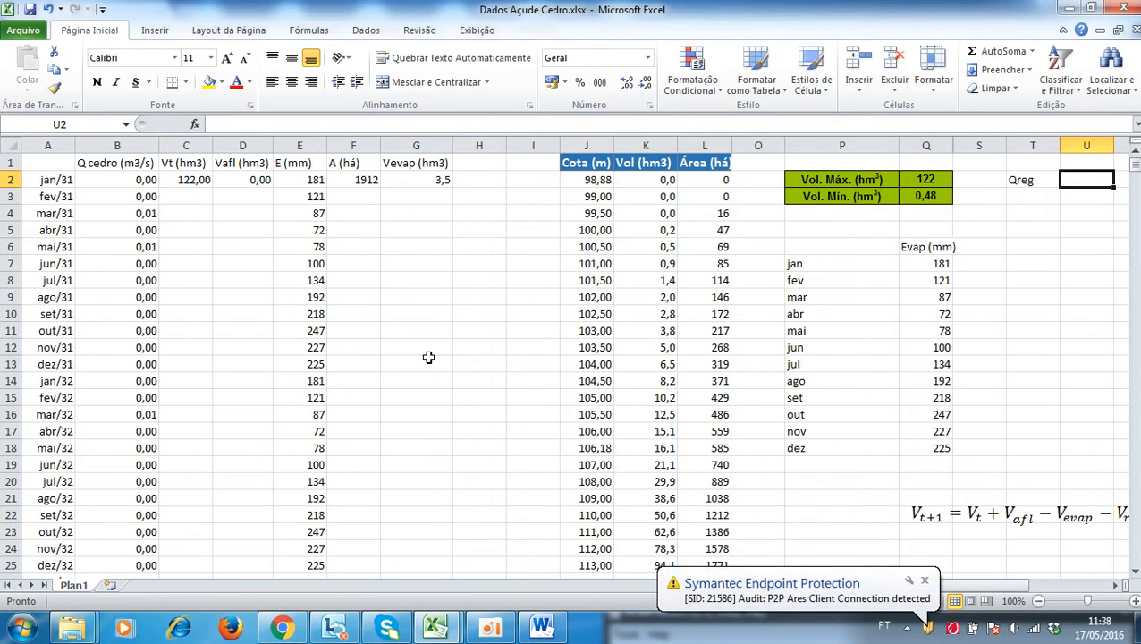
# Calculate the average of the Q cedro flows B2:B997 in B999 with the MEDIA function
pyautogui.hotkey('ctrl', 'End')
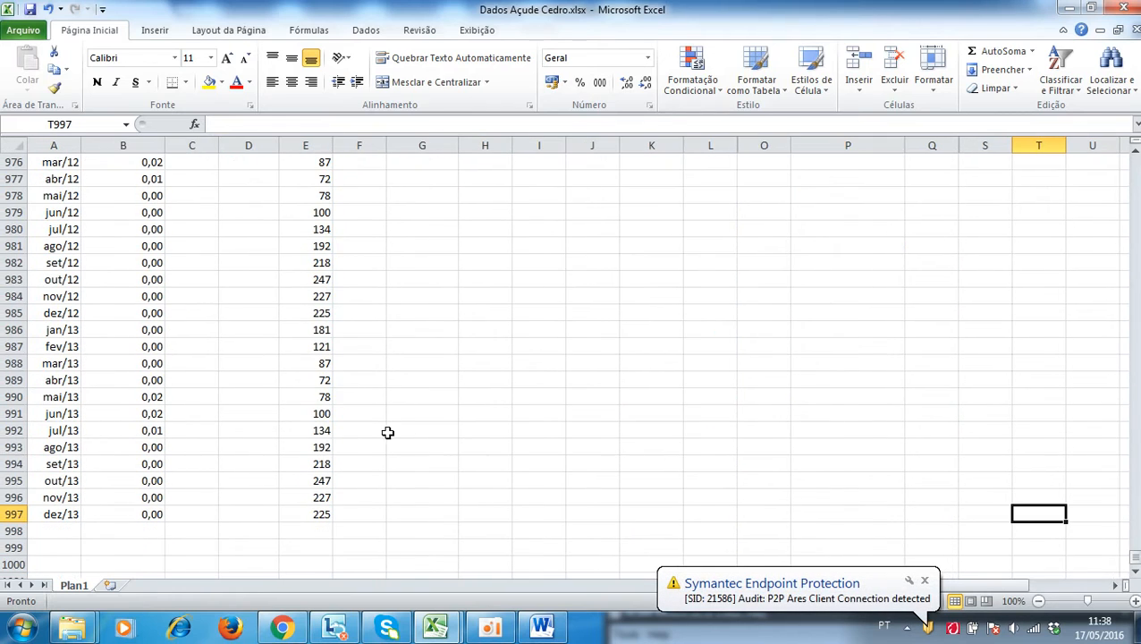
pyautogui.click(129, 547)
pyautogui.write('=')
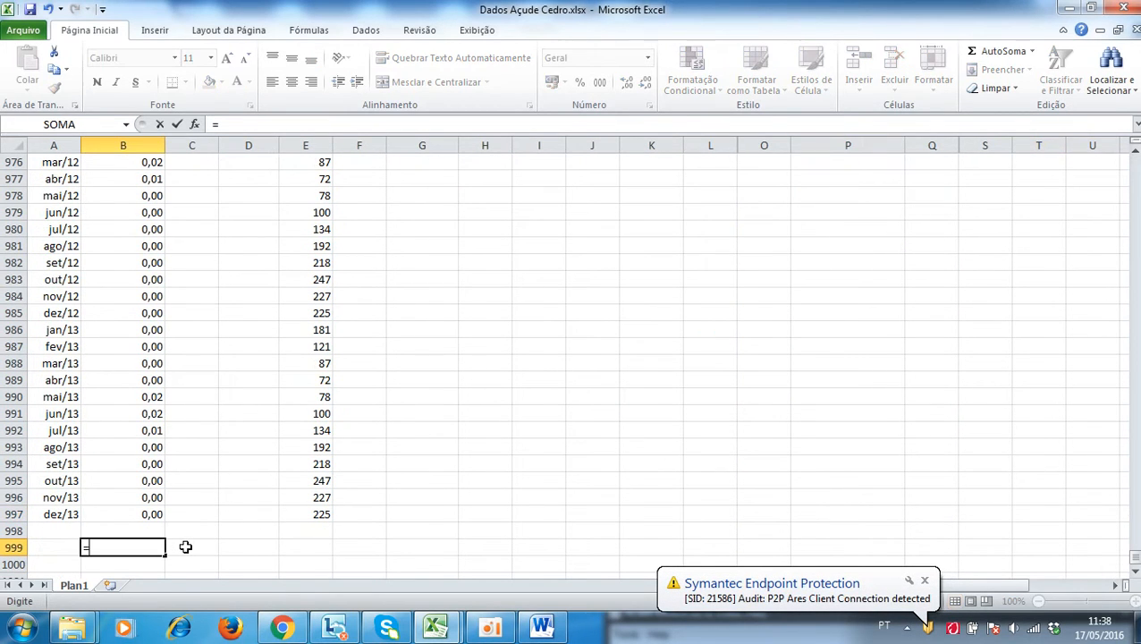
pyautogui.write('media(')
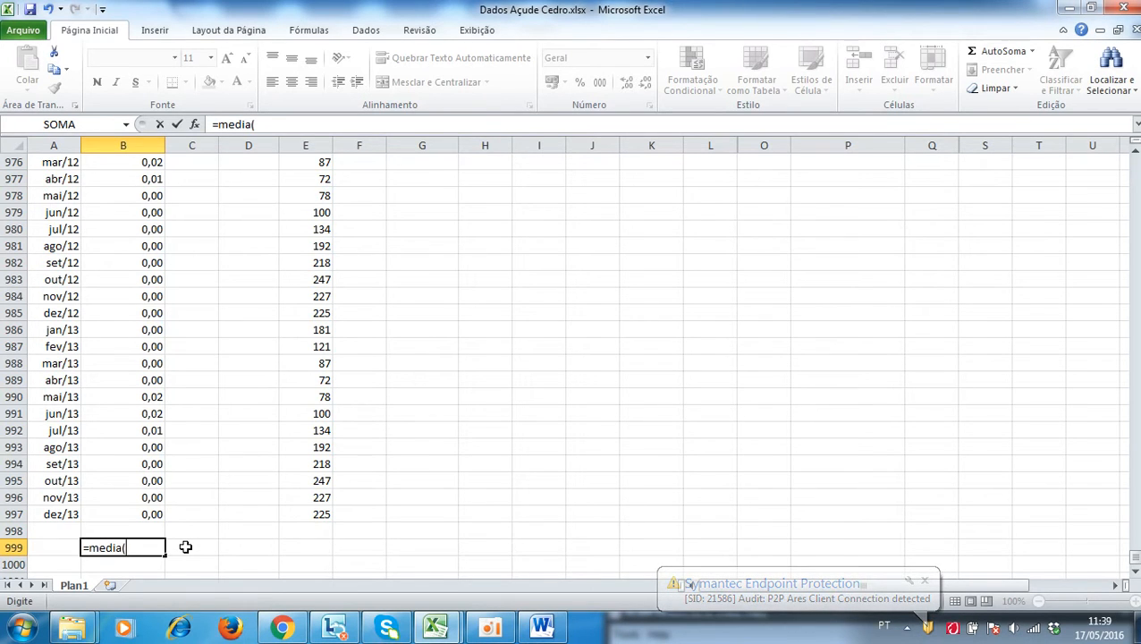
pyautogui.press('Up')
pyautogui.press('Up')
pyautogui.hotkey('ctrl', 'shift', 'Up')
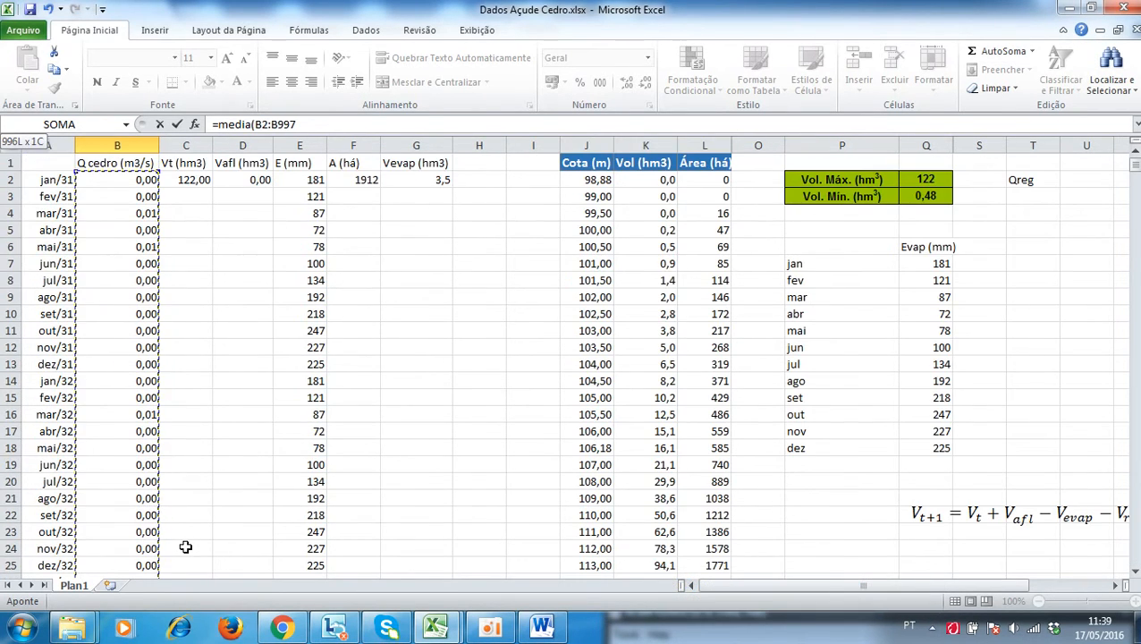
pyautogui.press('Return')
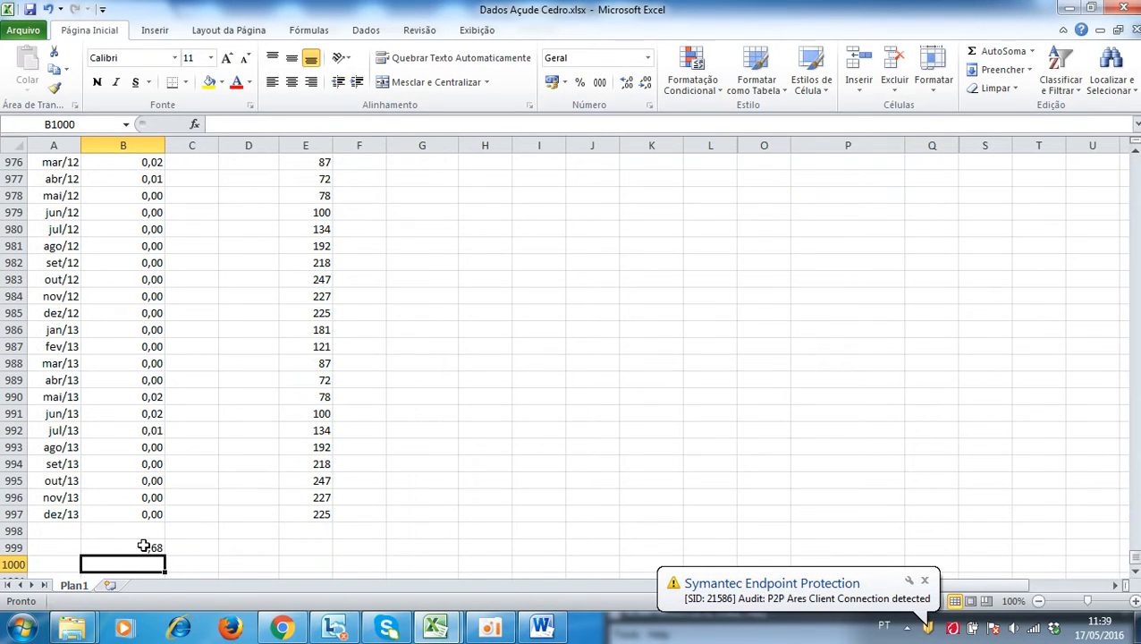
# Enter the initial regulated flow 0,68 in U2 beside the Qreg label, with the unit m3/s in V2
pyautogui.hotkey('ctrl', 'Home')
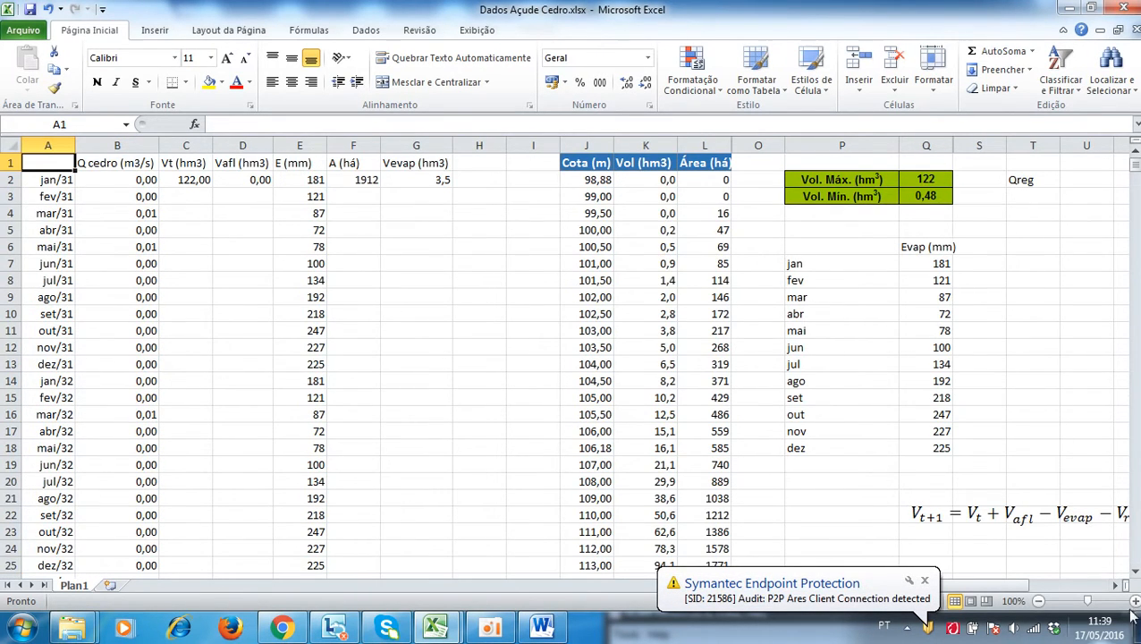
pyautogui.click(1115, 585)
pyautogui.click(1115, 585)
pyautogui.click(950, 178)
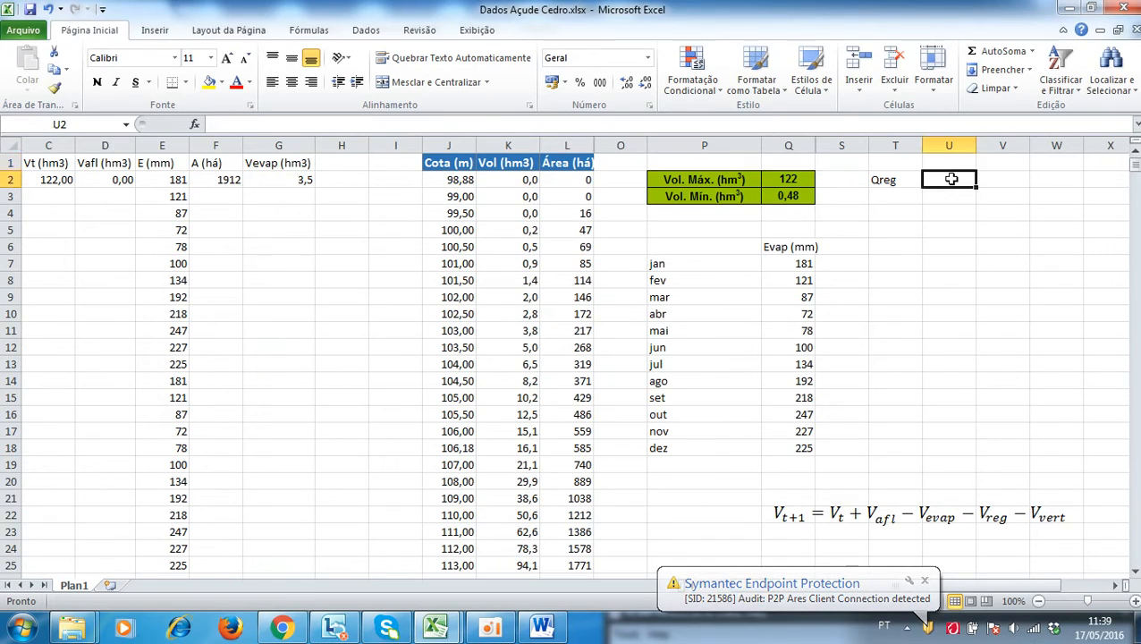
pyautogui.write('0,68')
pyautogui.press('Tab')
pyautogui.write('m3/s')
pyautogui.press('Return')
# Enter the header Vreg (hm3) in H1, next to the evaporated volume column
pyautogui.press('Up')
pyautogui.press('Left')
pyautogui.press('Left')
pyautogui.press('Left')
pyautogui.press('Left')
pyautogui.press('Left')
pyautogui.press('Left')
pyautogui.press('Left')
pyautogui.press('Left')
pyautogui.press('Left')
pyautogui.press('Left')
pyautogui.press('Left')
pyautogui.press('Left')
pyautogui.press('Left')
pyautogui.press('Left')
pyautogui.press('Left')
pyautogui.press('Left')
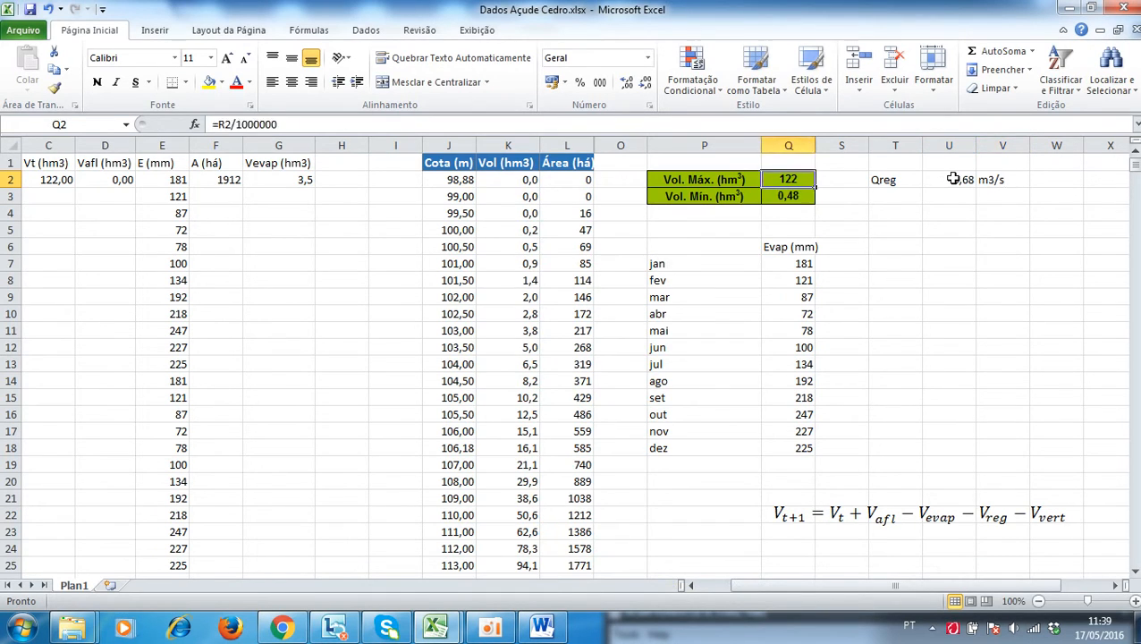
pyautogui.press('Left')
pyautogui.press('Left')
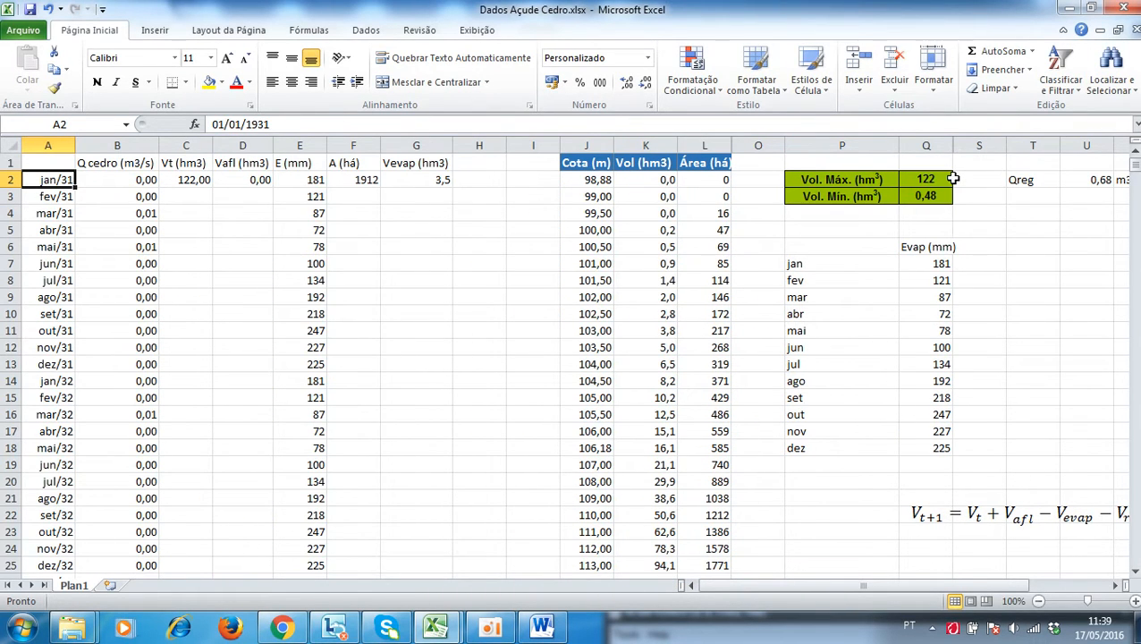
pyautogui.click(484, 164)
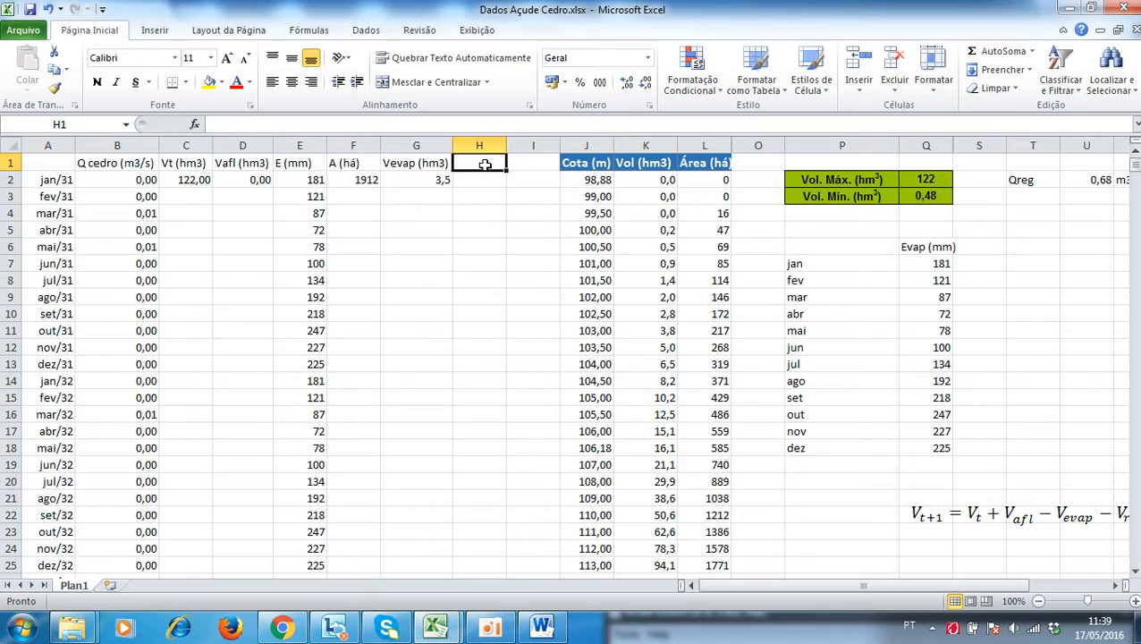
pyautogui.write('Vreg')
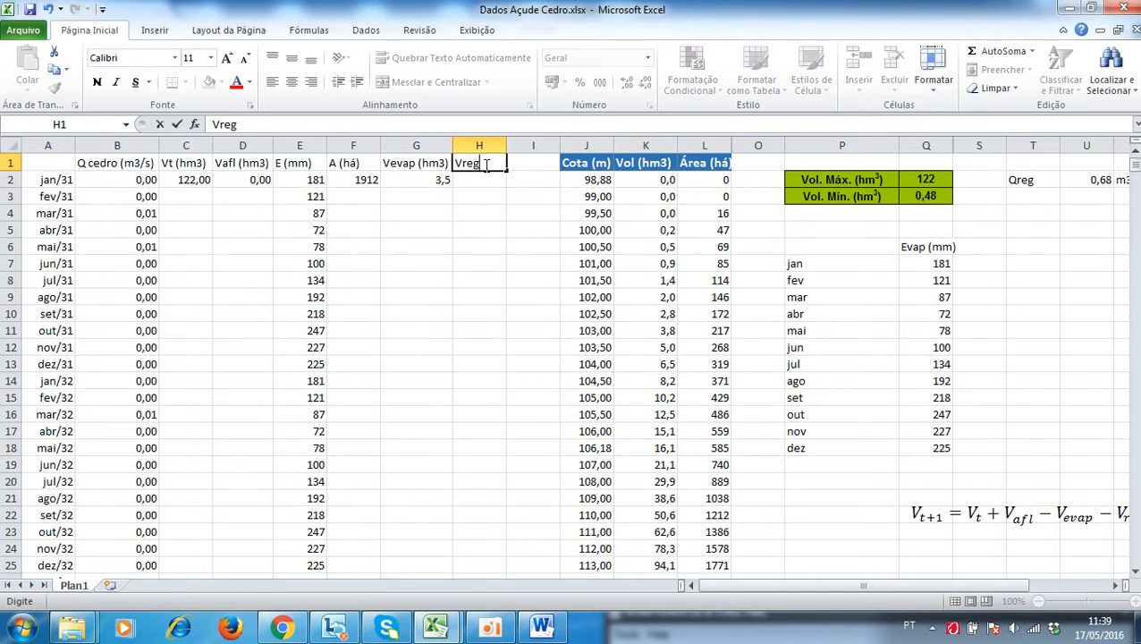
pyautogui.write(' (hm3)')
pyautogui.press('Return')
# Enter the regulated volume formula =$U$2*3600*24*30/1000000 in H2, with an absolute reference to the Qreg value
pyautogui.write('=')
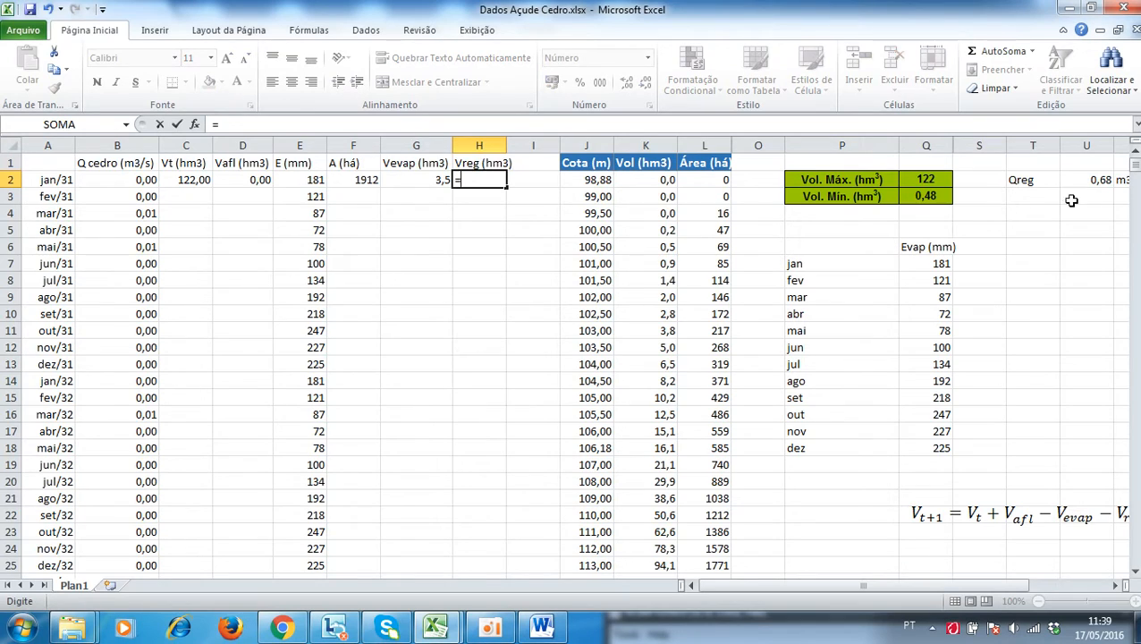
pyautogui.click(1089, 179)
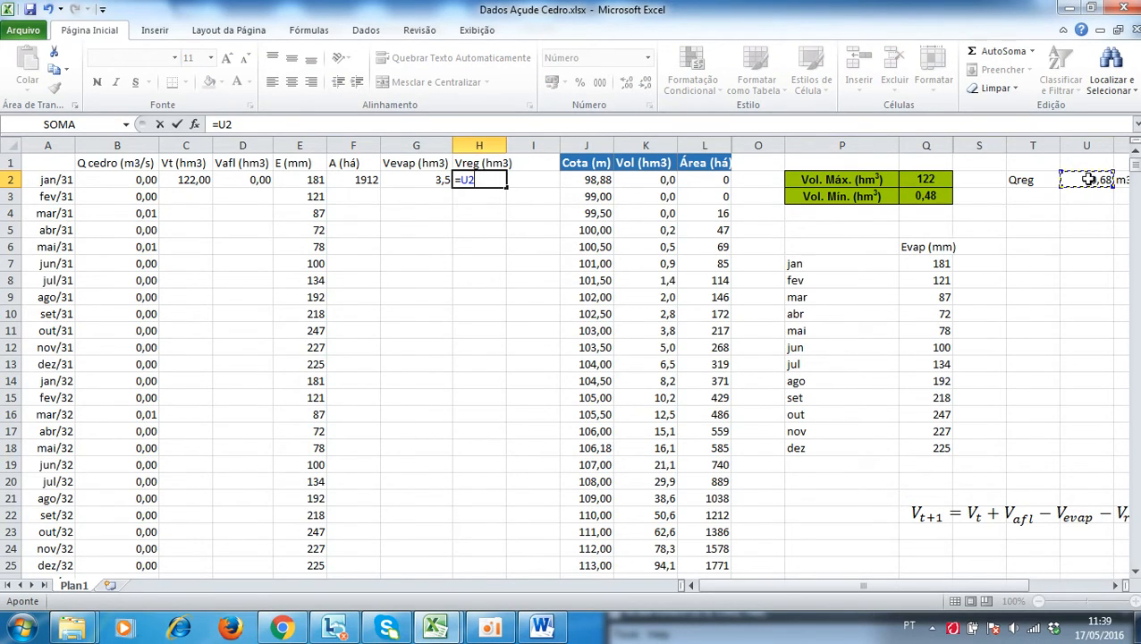
pyautogui.press('BackSpace')
pyautogui.press('BackSpace')
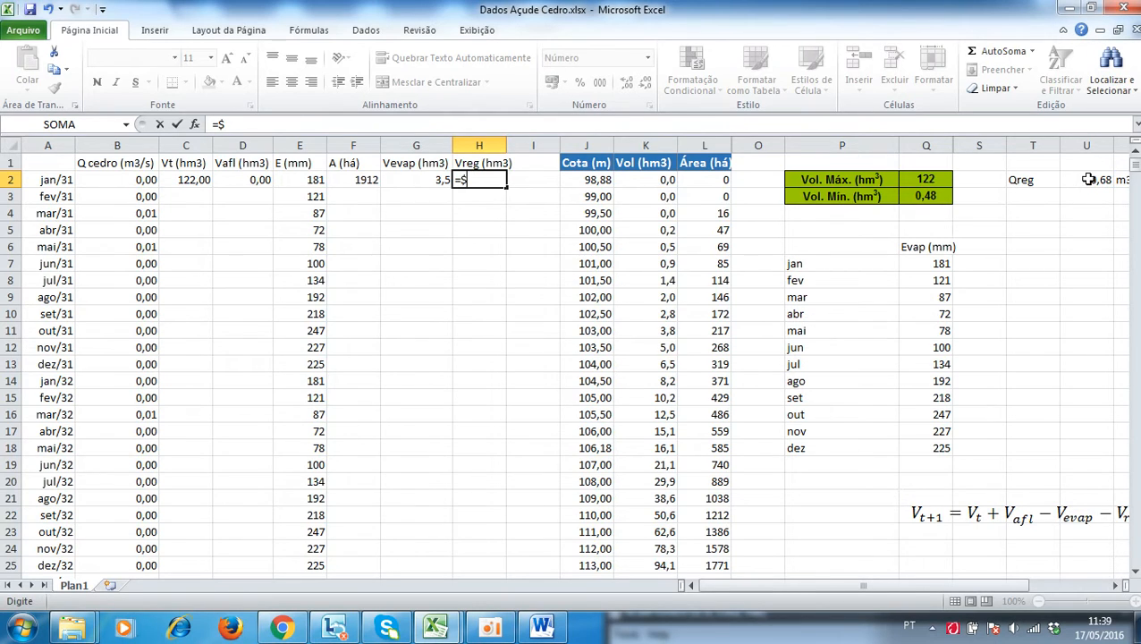
pyautogui.write('$U$2')
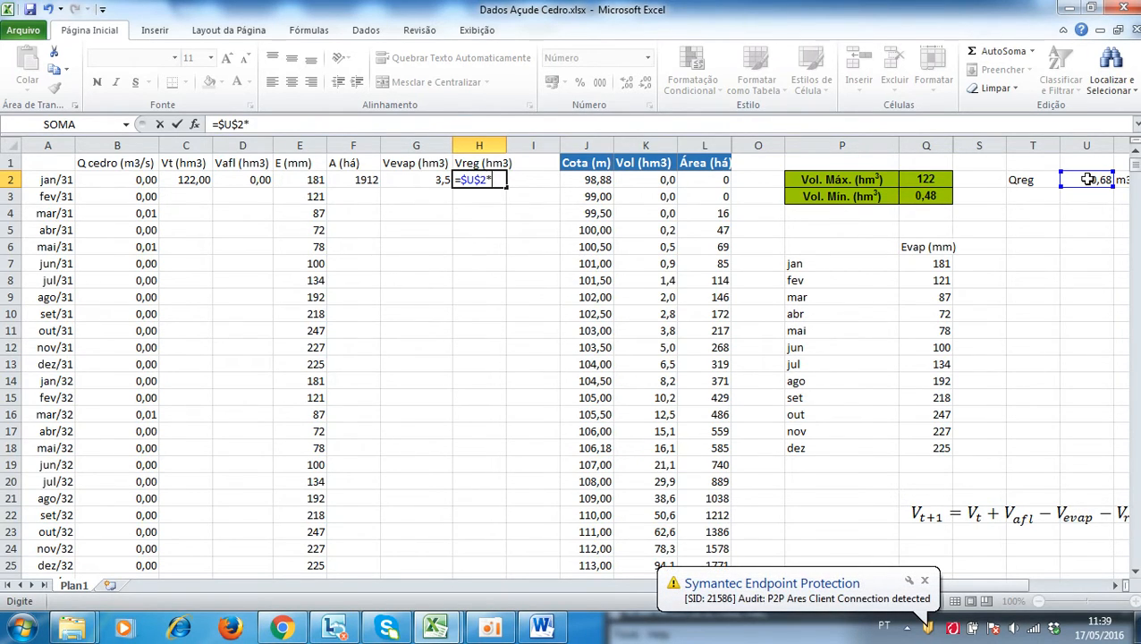
pyautogui.write('*36')
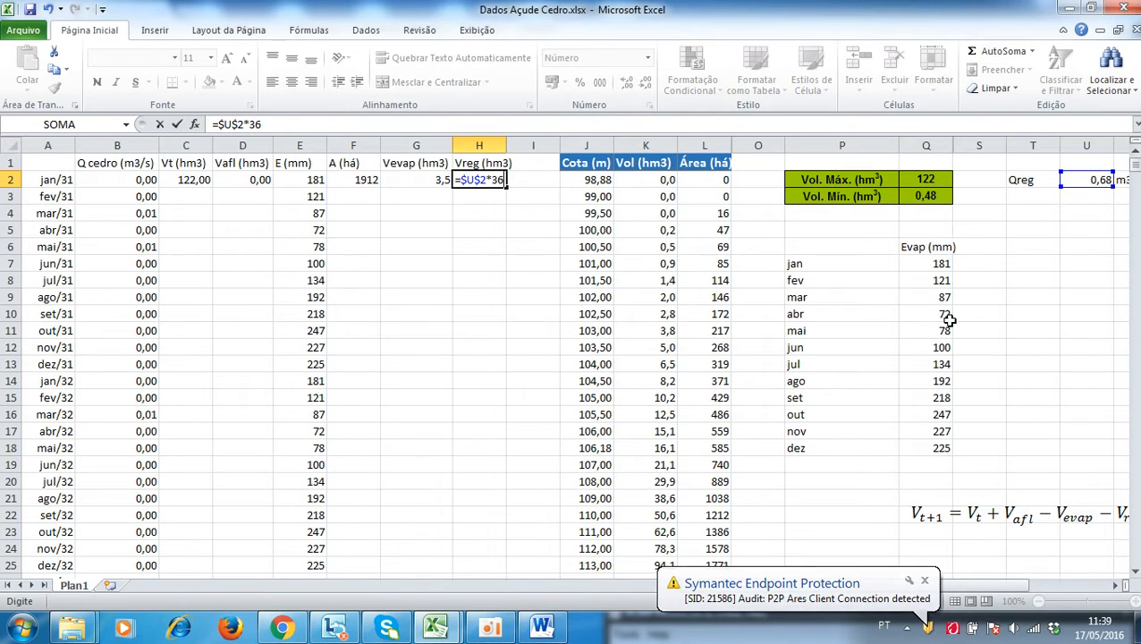
pyautogui.write('00*24')
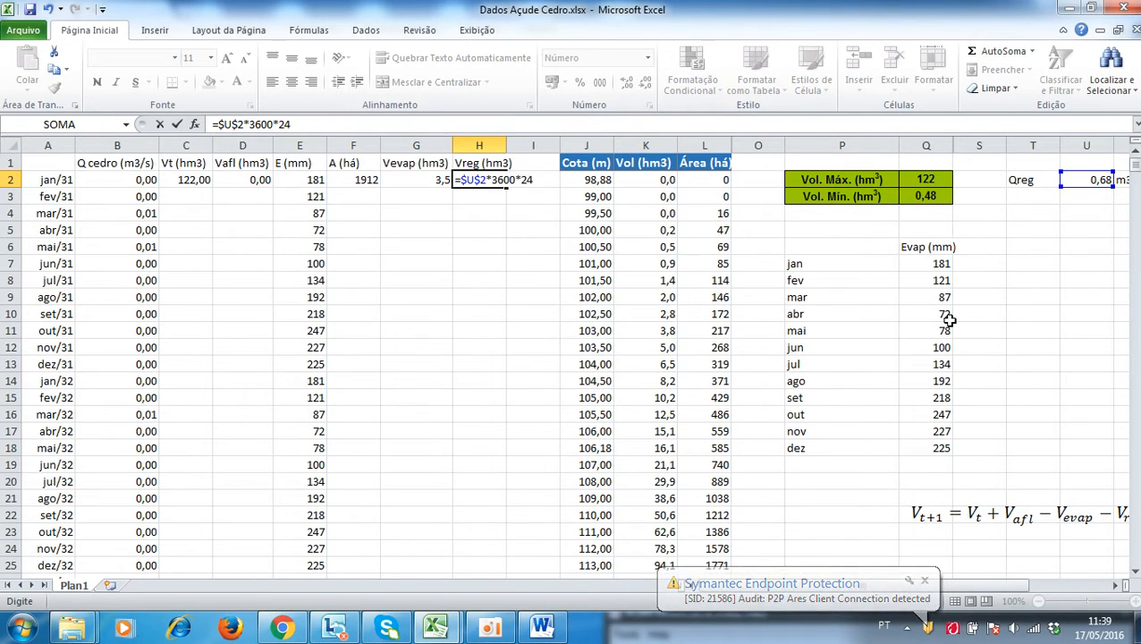
pyautogui.write('*30')
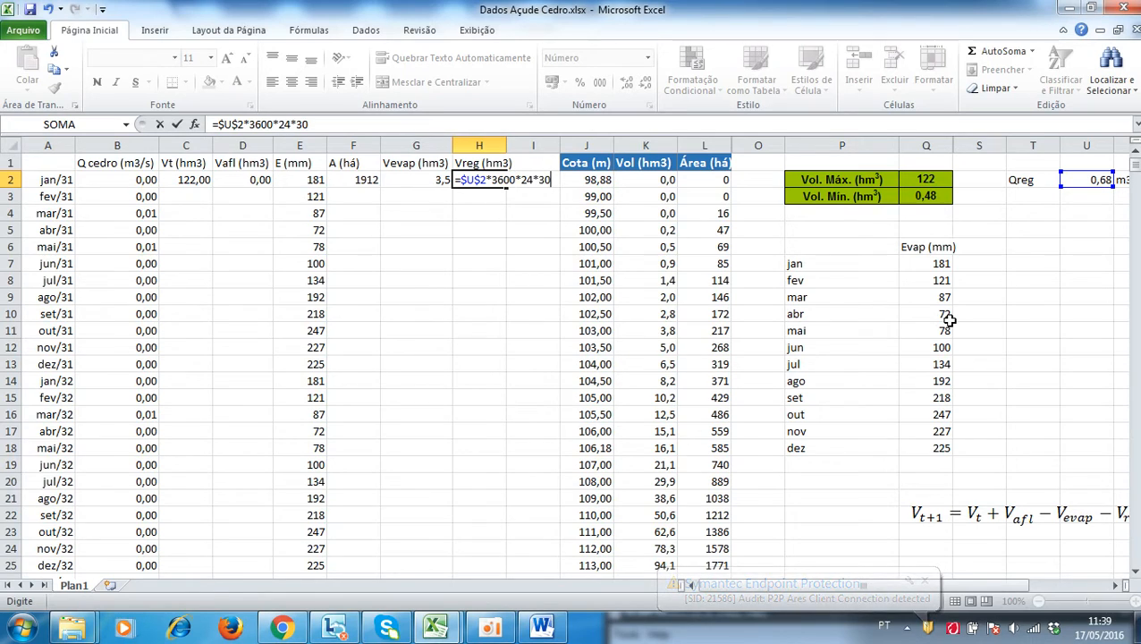
pyautogui.write('/1')
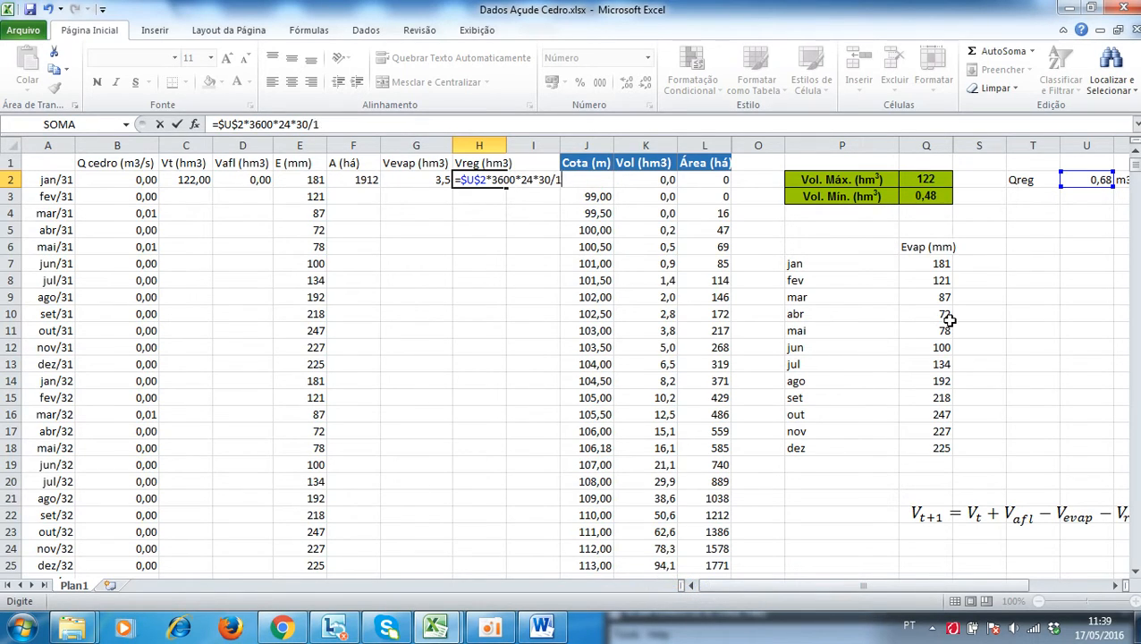
pyautogui.write('000000')
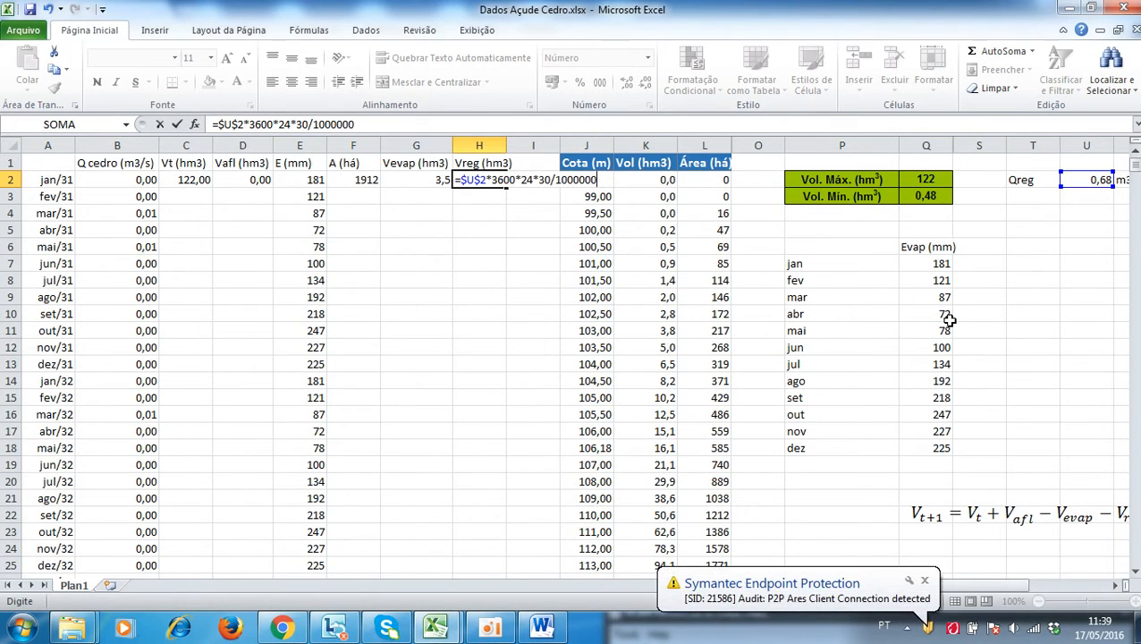
pyautogui.press('Return')
pyautogui.press('Up')
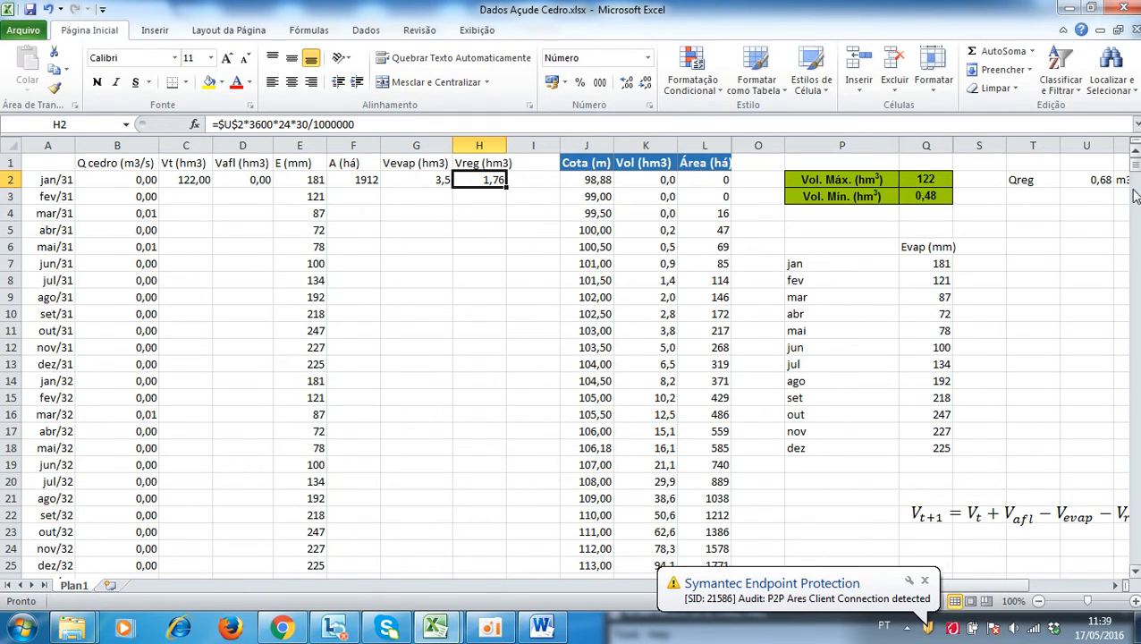
# Fit column H to its header and insert three blank columns at I:K, before the Cota, Vol and Área table
pyautogui.click(1115, 586)
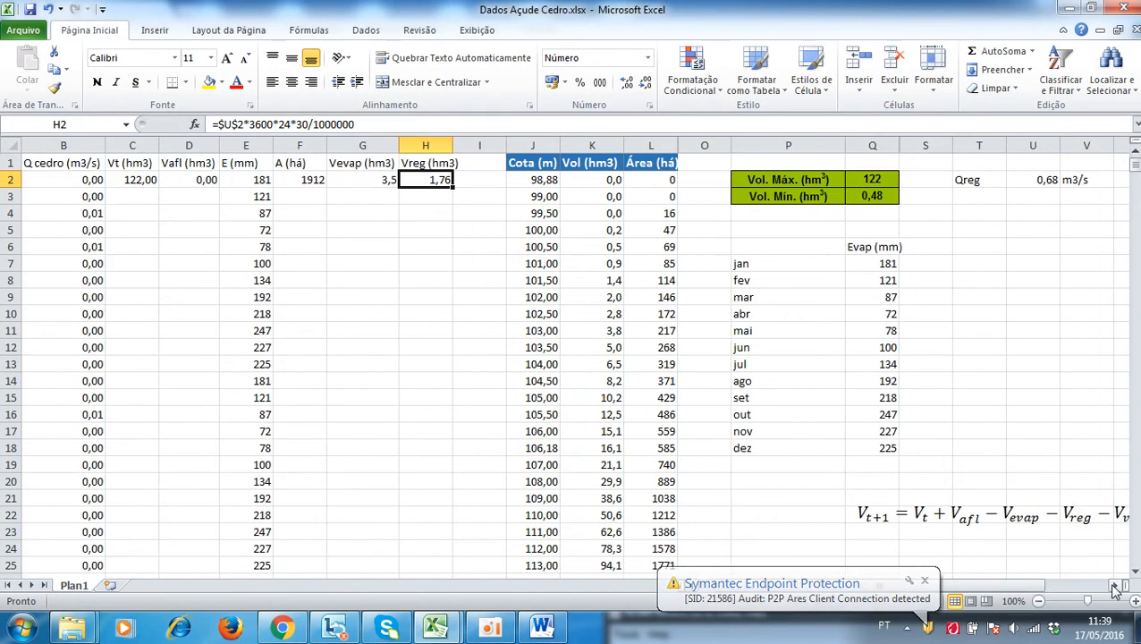
pyautogui.click(1115, 586)
pyautogui.moveTo(365, 145); pyautogui.dragTo(499, 146)
pyautogui.rightClick(499, 148)
pyautogui.click(536, 256)
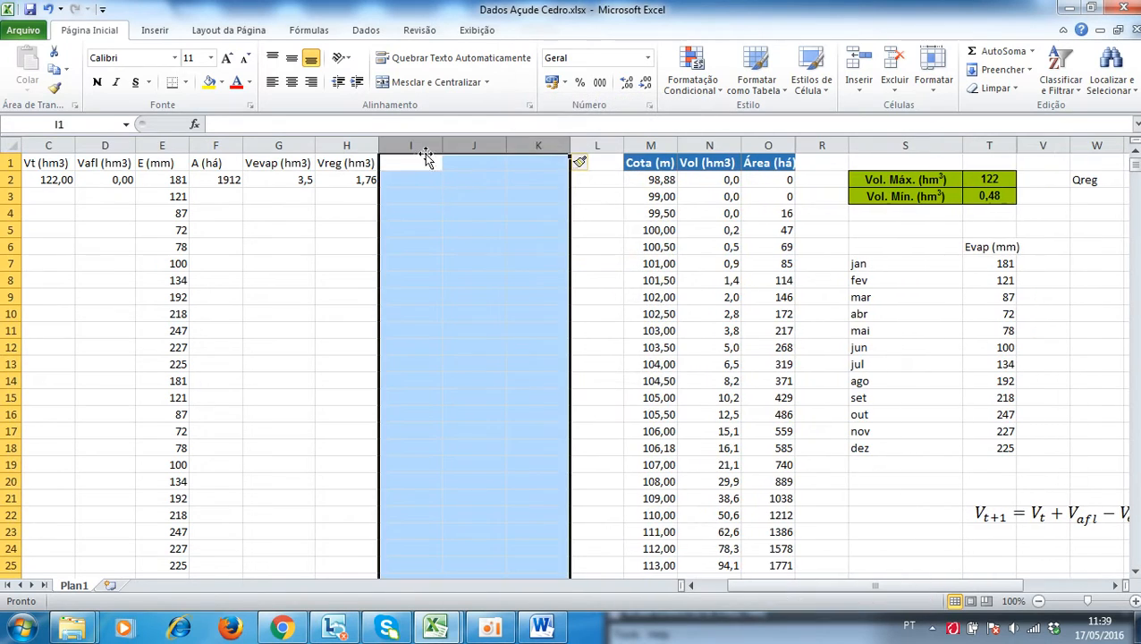
# Dismiss the antivirus notifications and enter the header Vprov (hm3) in I1
pyautogui.click(432, 158)
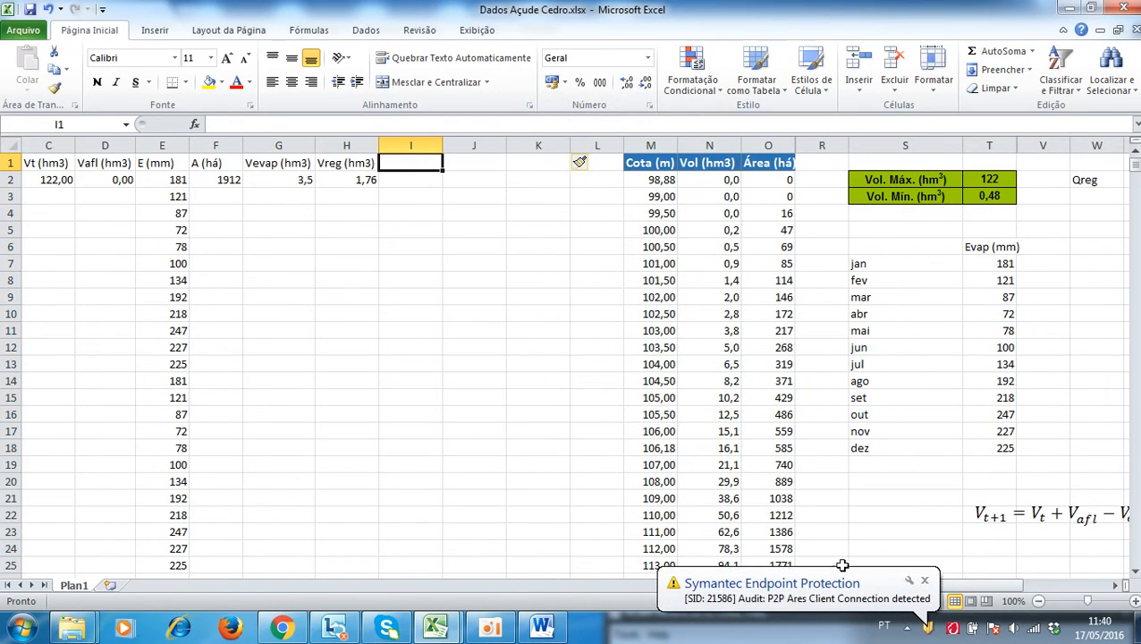
pyautogui.click(924, 580)
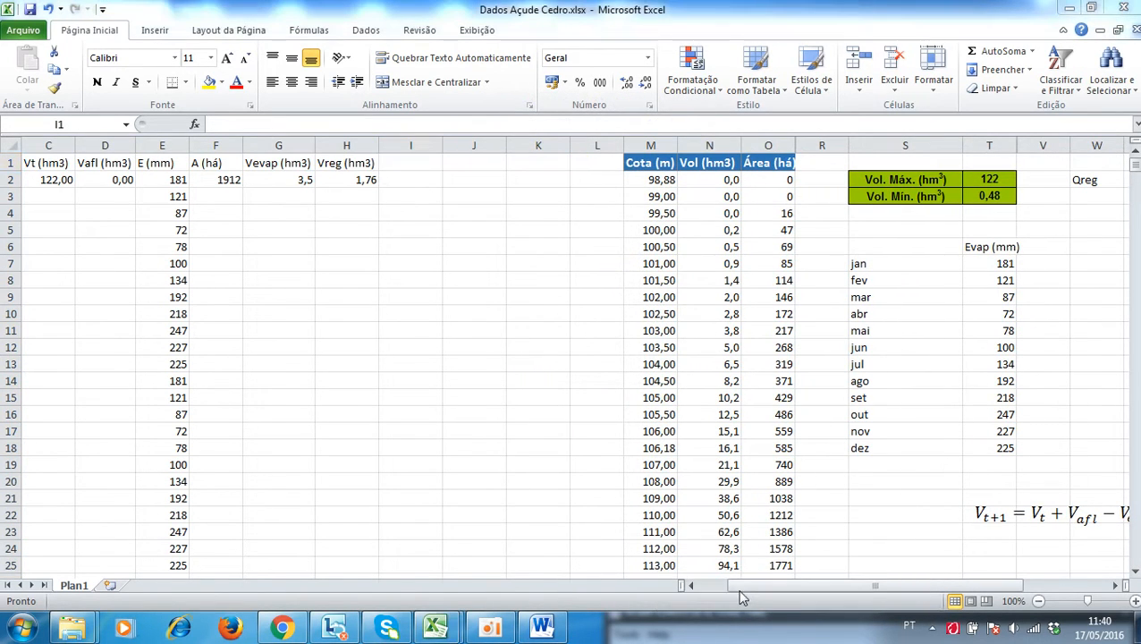
pyautogui.click(693, 588)
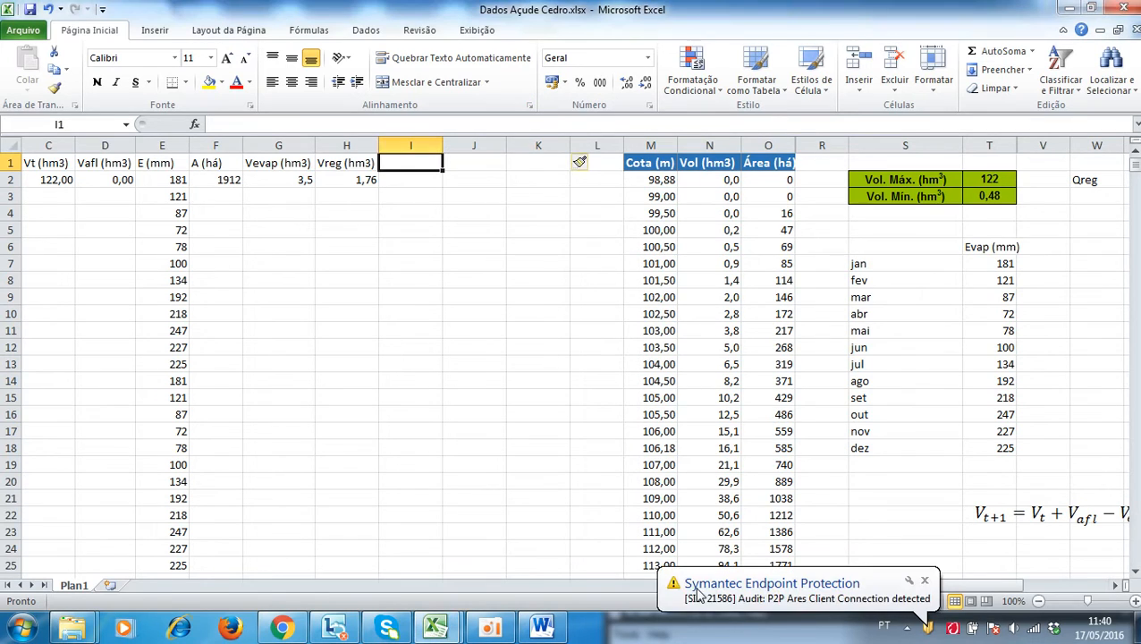
pyautogui.click(924, 580)
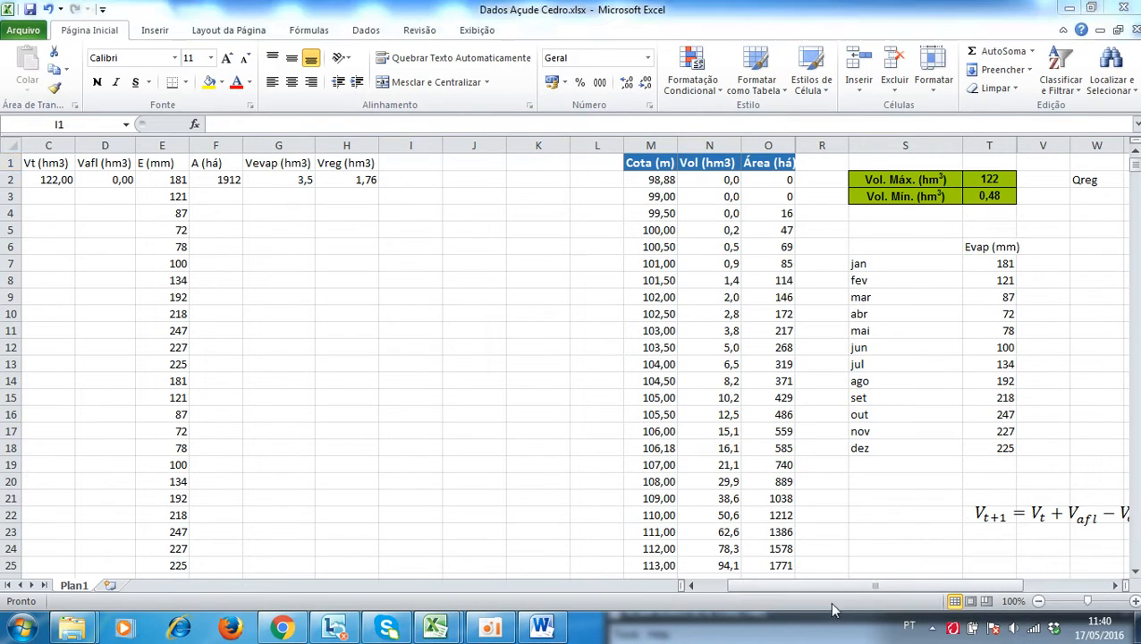
pyautogui.click(690, 588)
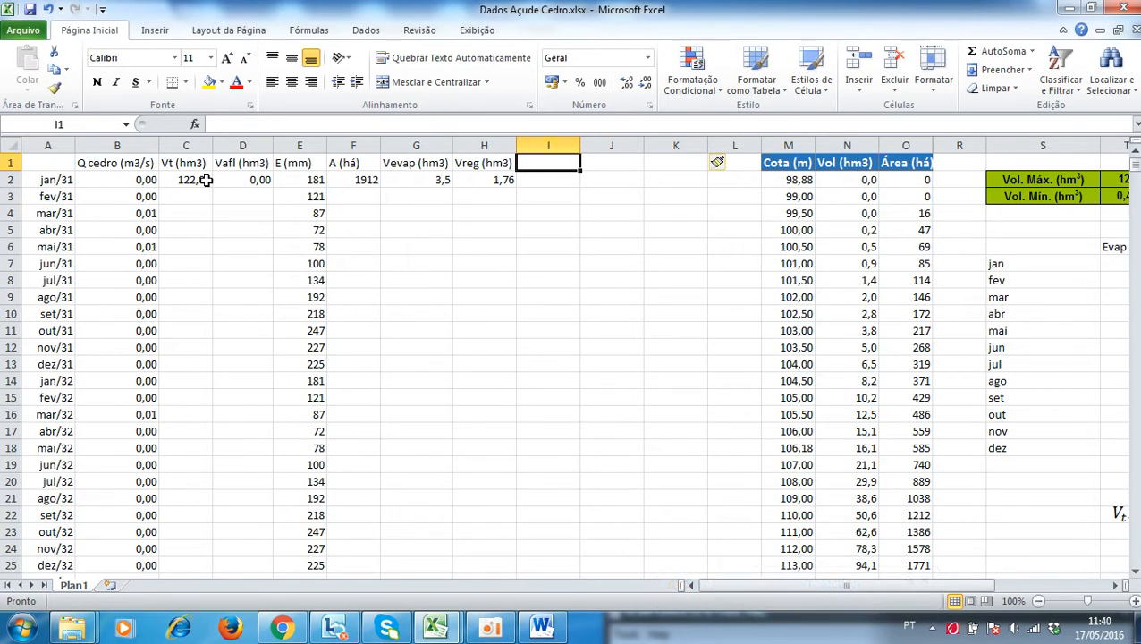
pyautogui.write('Vpro')
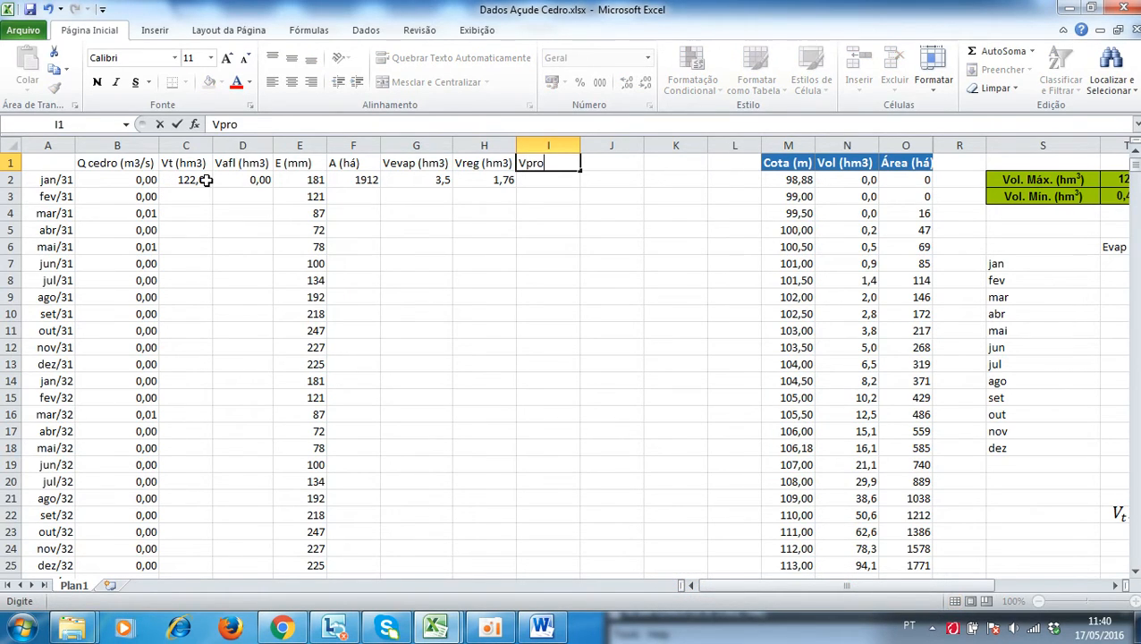
pyautogui.write('v (hm3')
pyautogui.press('Return')
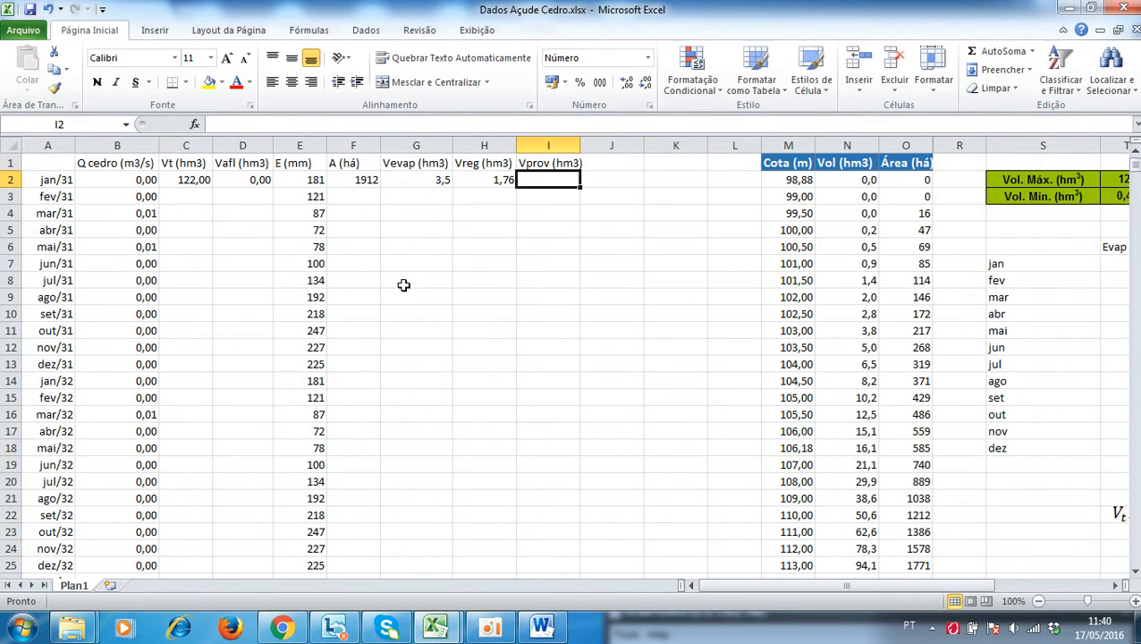
# Check the water balance equation and enter the provisional volume formula =C2+D2-G2-H2 in I2
pyautogui.moveTo(739, 586); pyautogui.dragTo(858, 587)
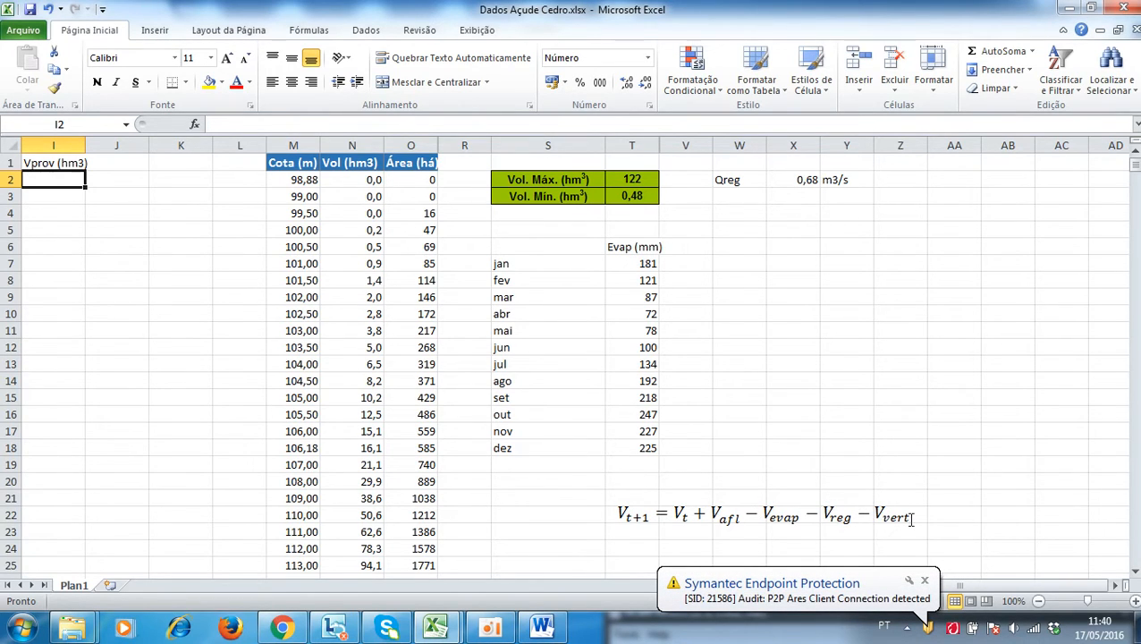
pyautogui.click(924, 580)
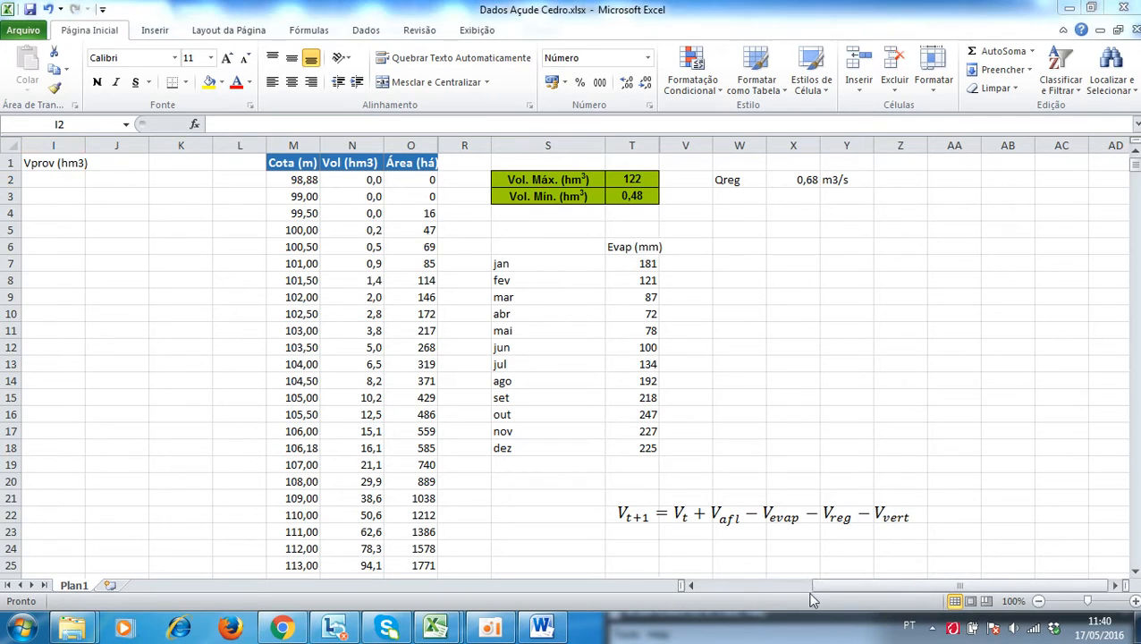
pyautogui.click(694, 584)
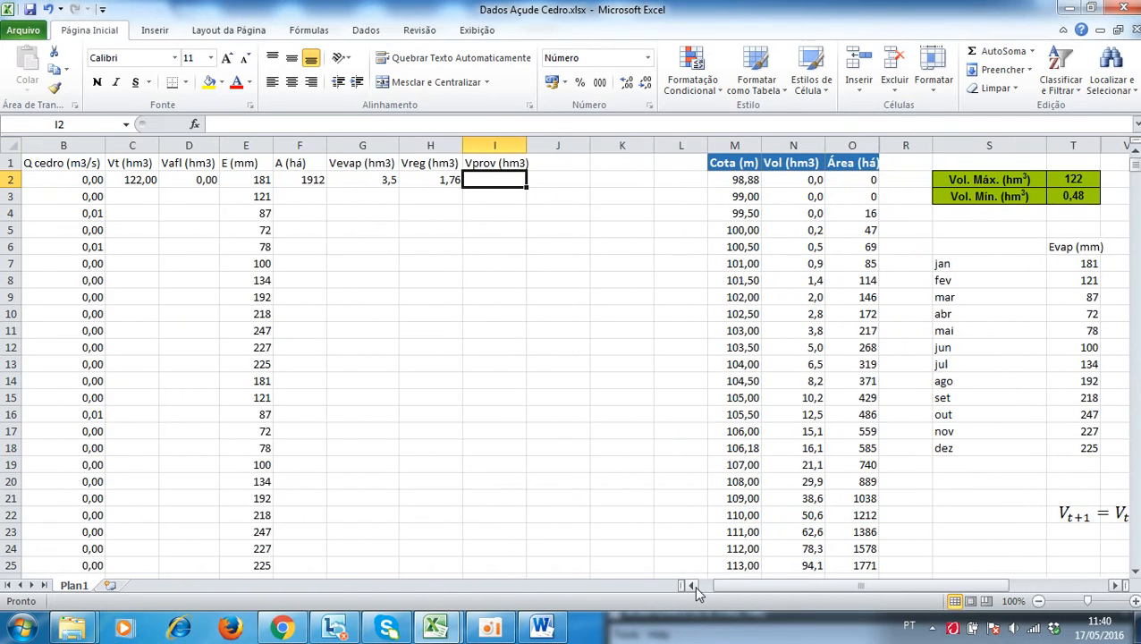
pyautogui.click(694, 584)
pyautogui.write('=')
pyautogui.press('Left')
pyautogui.press('Left')
pyautogui.press('Left')
pyautogui.press('Left')
pyautogui.press('Left')
pyautogui.press('Left')
pyautogui.write('-')
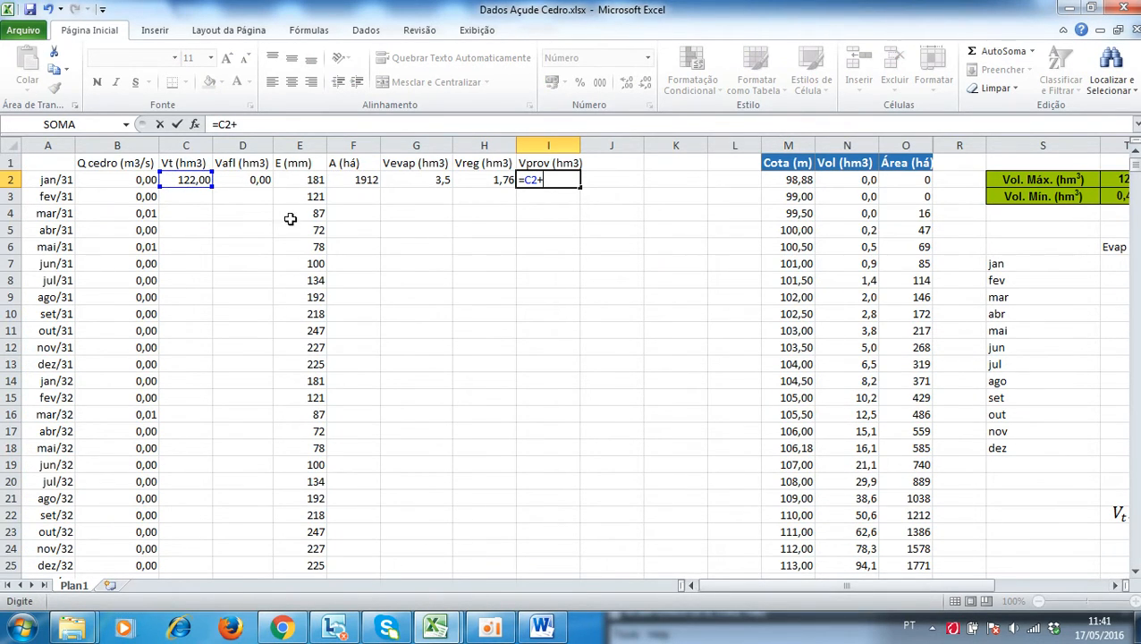
pyautogui.click(263, 179)
pyautogui.write('-')
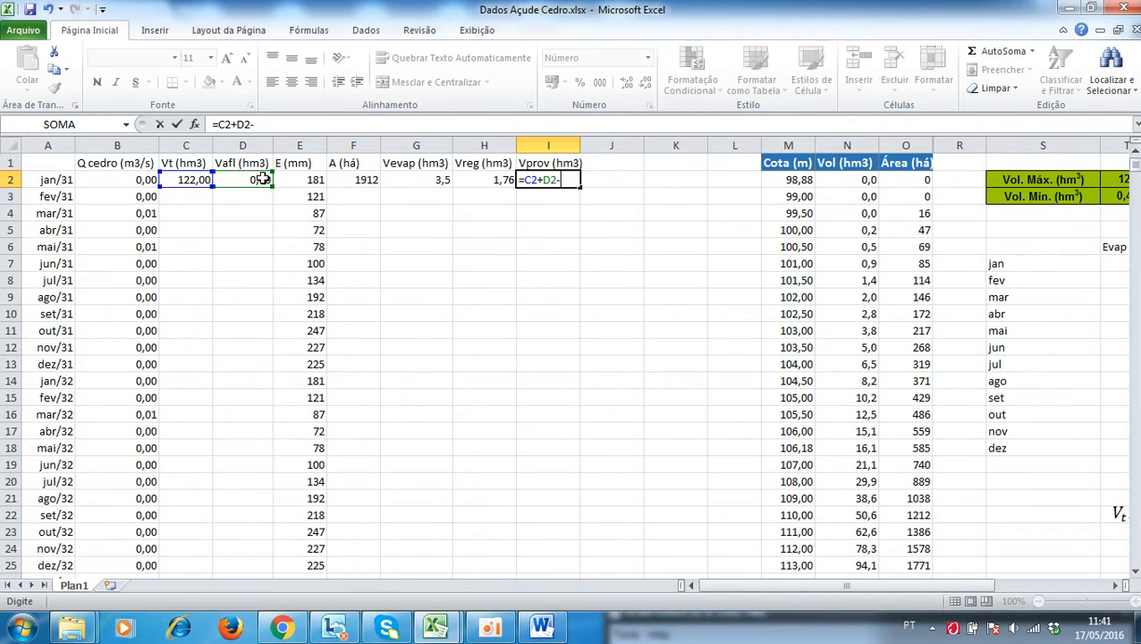
pyautogui.press('Left')
pyautogui.press('Left')
pyautogui.write('-')
pyautogui.press('Left')
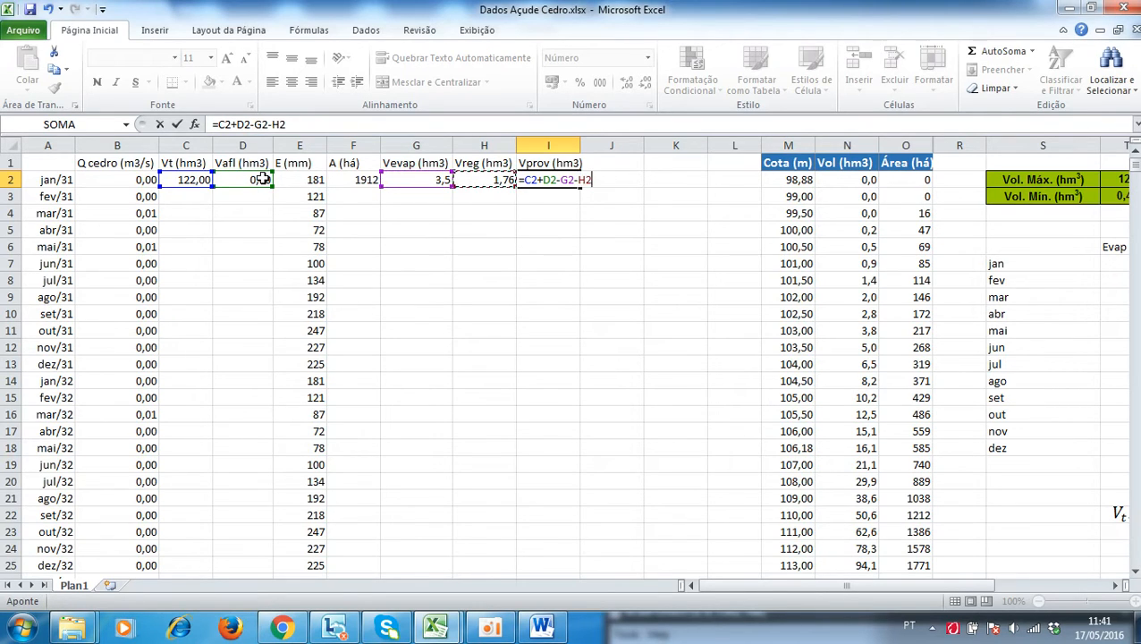
pyautogui.press('Return')
pyautogui.press('Up')
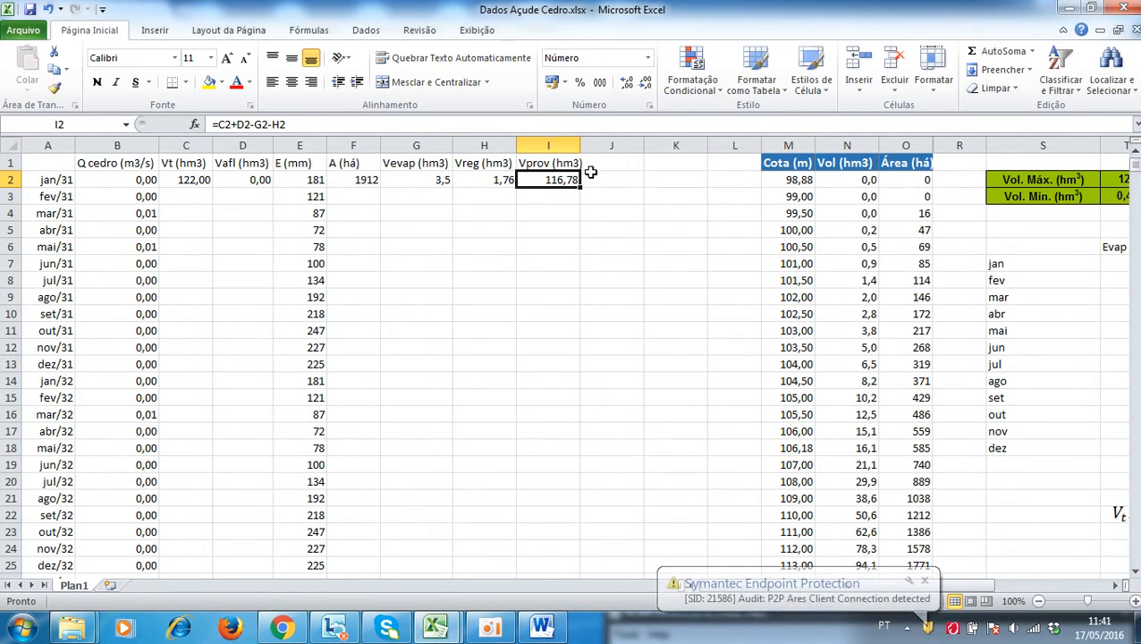
# Widen column I to fit its header and enter the header Vvert (hm3) in J1
pyautogui.click(1115, 587)
pyautogui.click(1115, 587)
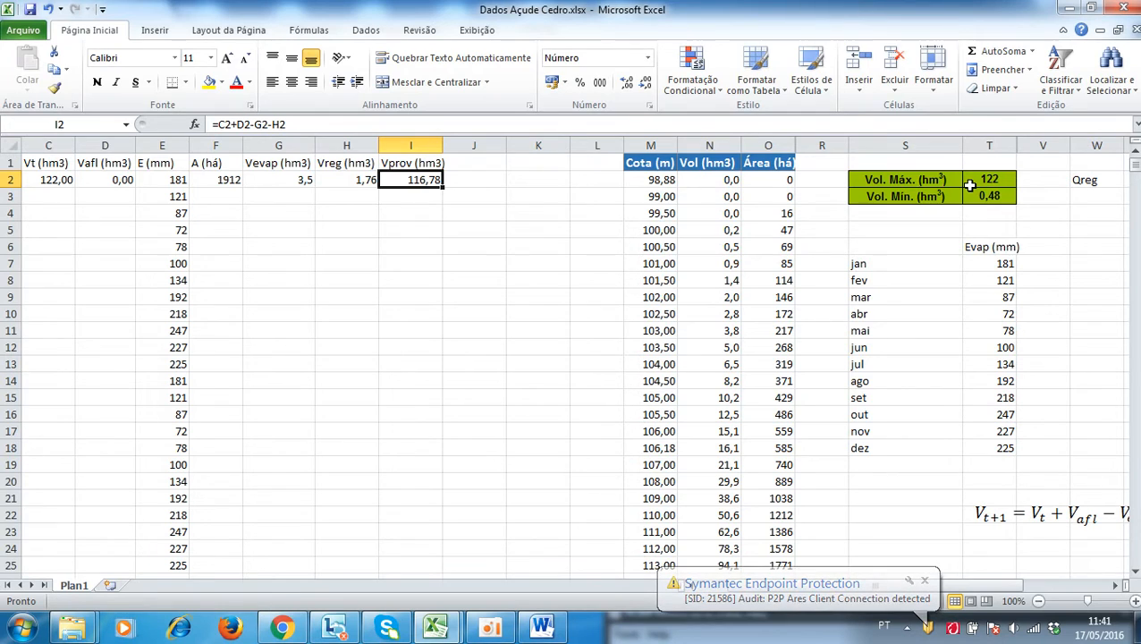
pyautogui.moveTo(442, 145); pyautogui.dragTo(449, 145)
pyautogui.click(505, 163)
pyautogui.write('V')
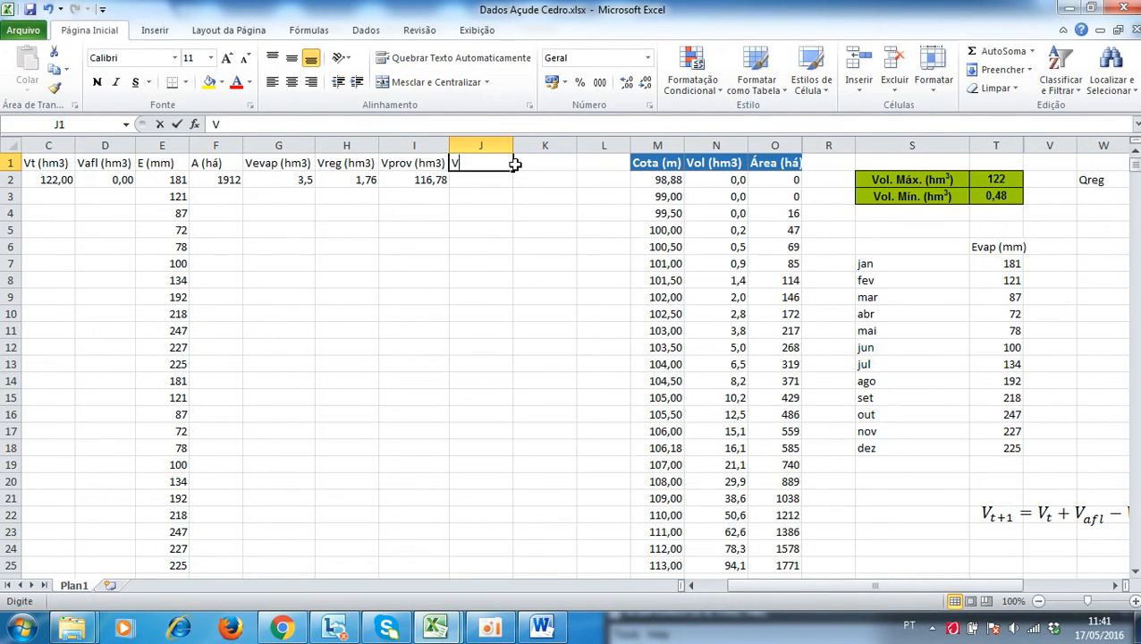
pyautogui.write('vert (hm3)')
pyautogui.press('Return')
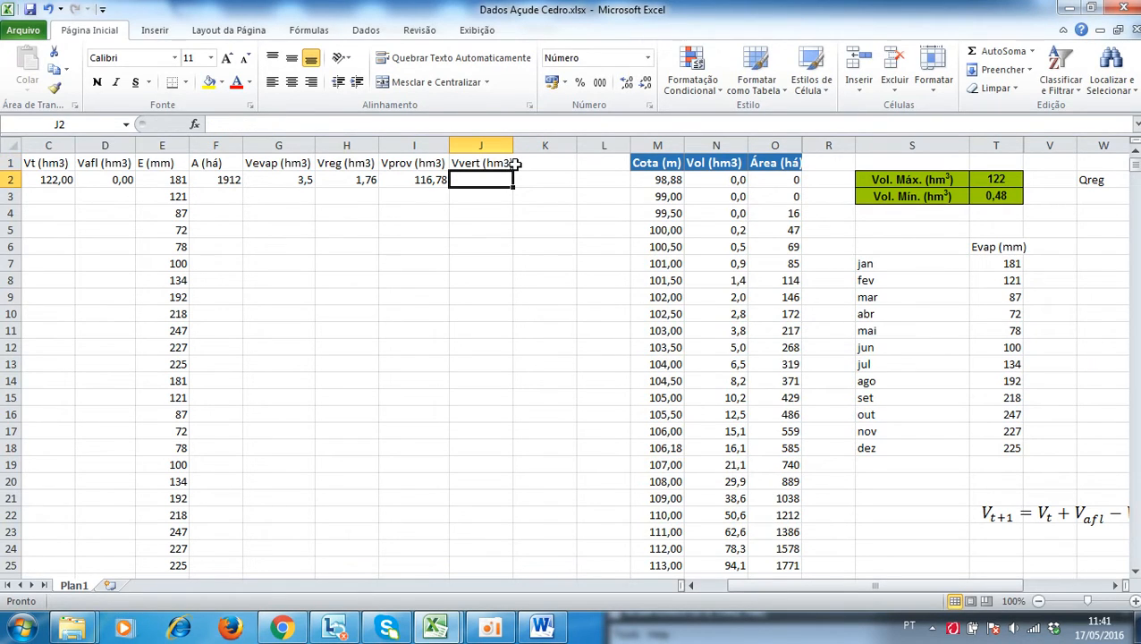
# Enter 0 as the spilled volume in J2
pyautogui.write('0')
pyautogui.press('Return')
pyautogui.press('Up')
# Begin a SE formula in J2 that tests whether provisional volume I2 exceeds the maximum volume, using the absolute reference $T$2
pyautogui.write('=s')
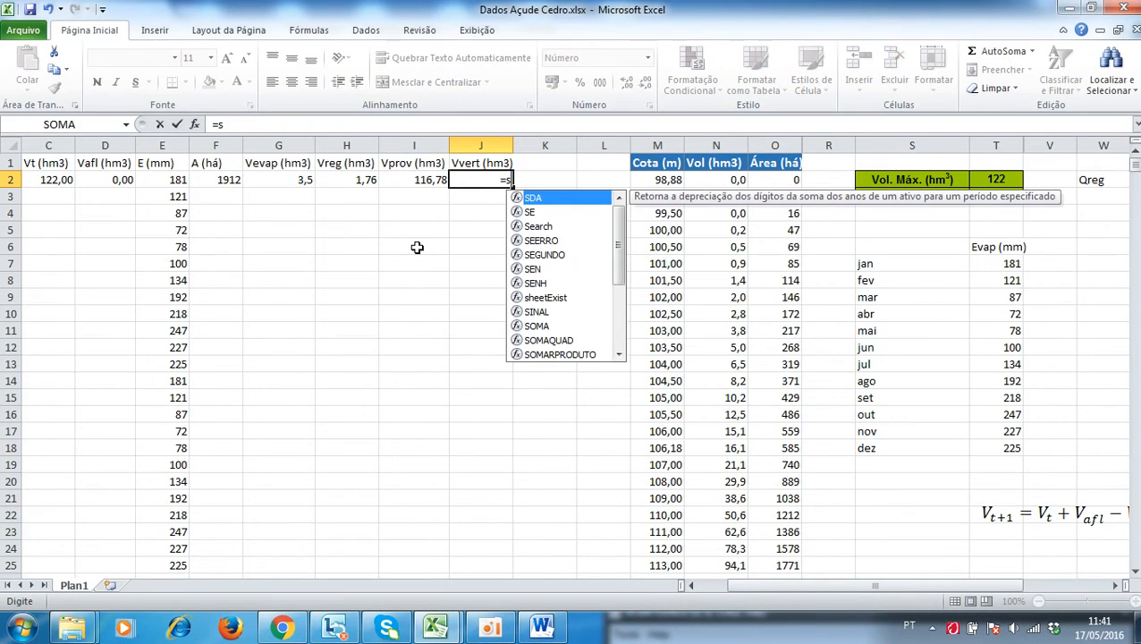
pyautogui.write('e')
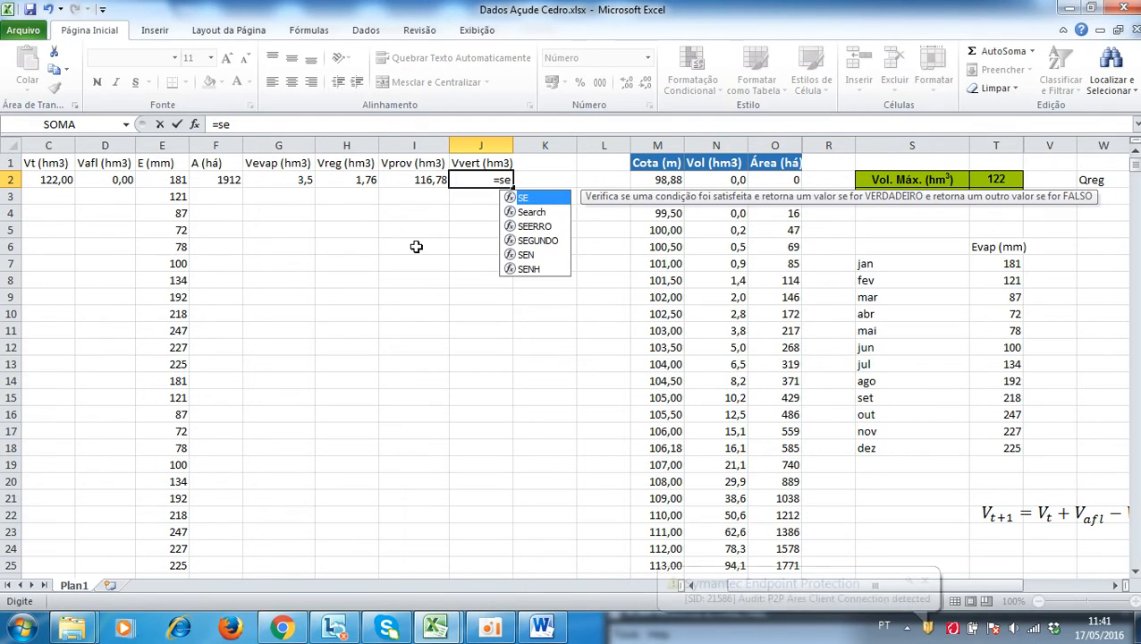
pyautogui.write('(')
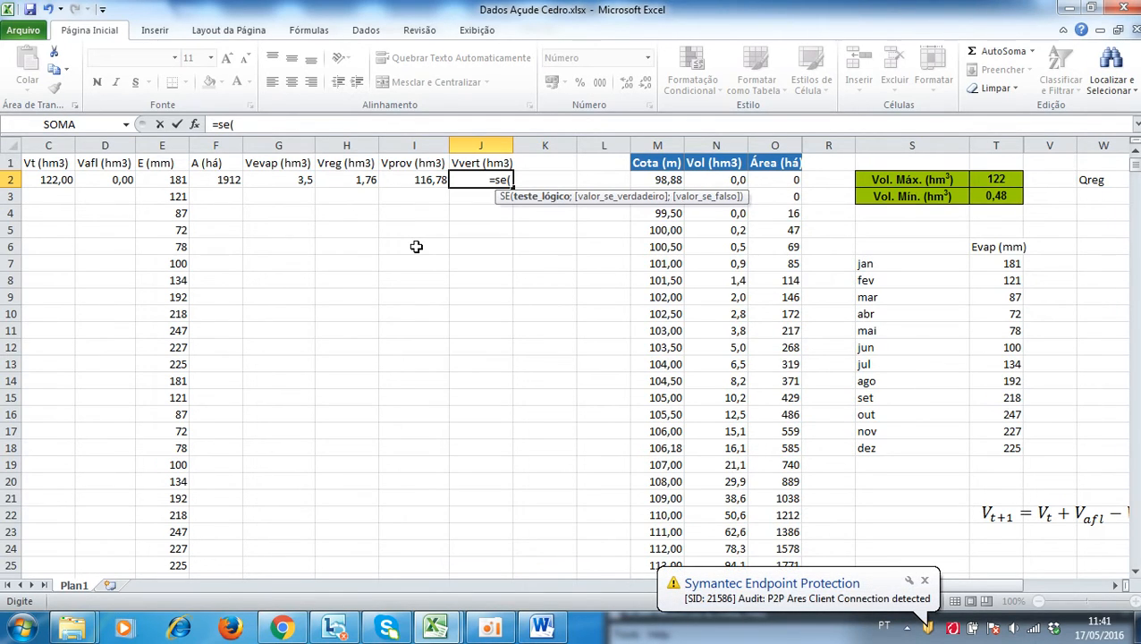
pyautogui.press('Left')
pyautogui.write('>')
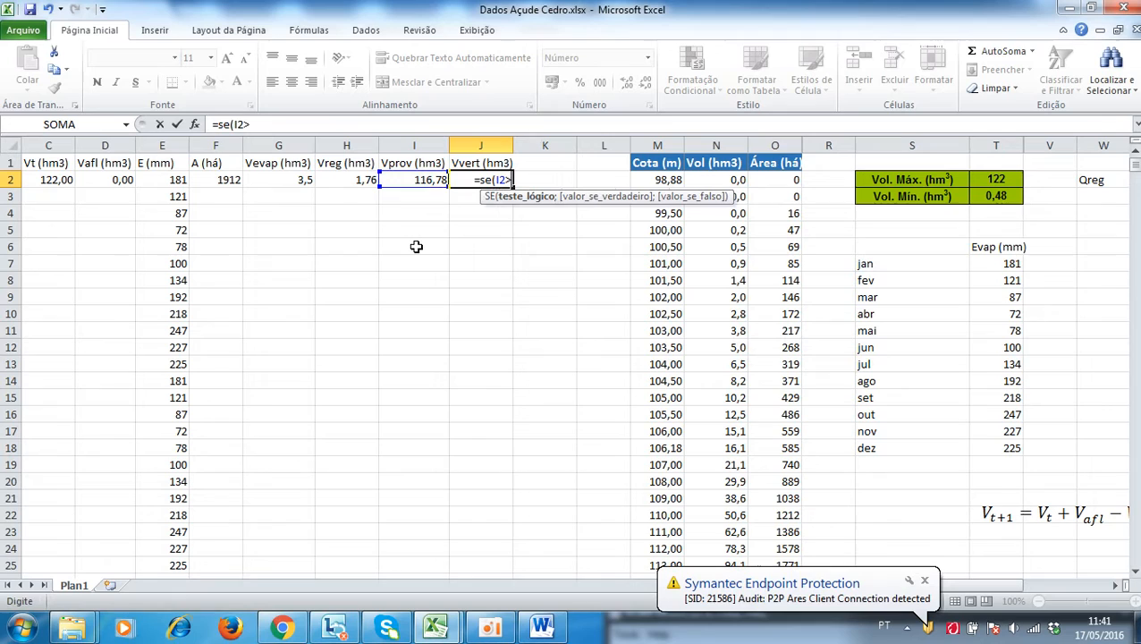
pyautogui.click(991, 180)
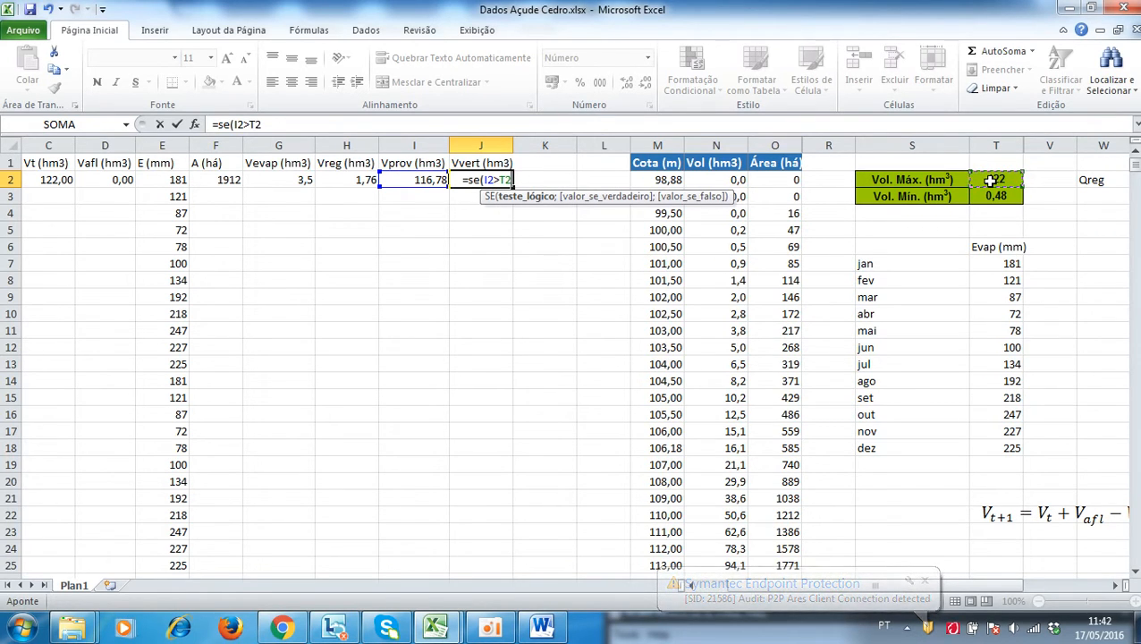
pyautogui.write(';')
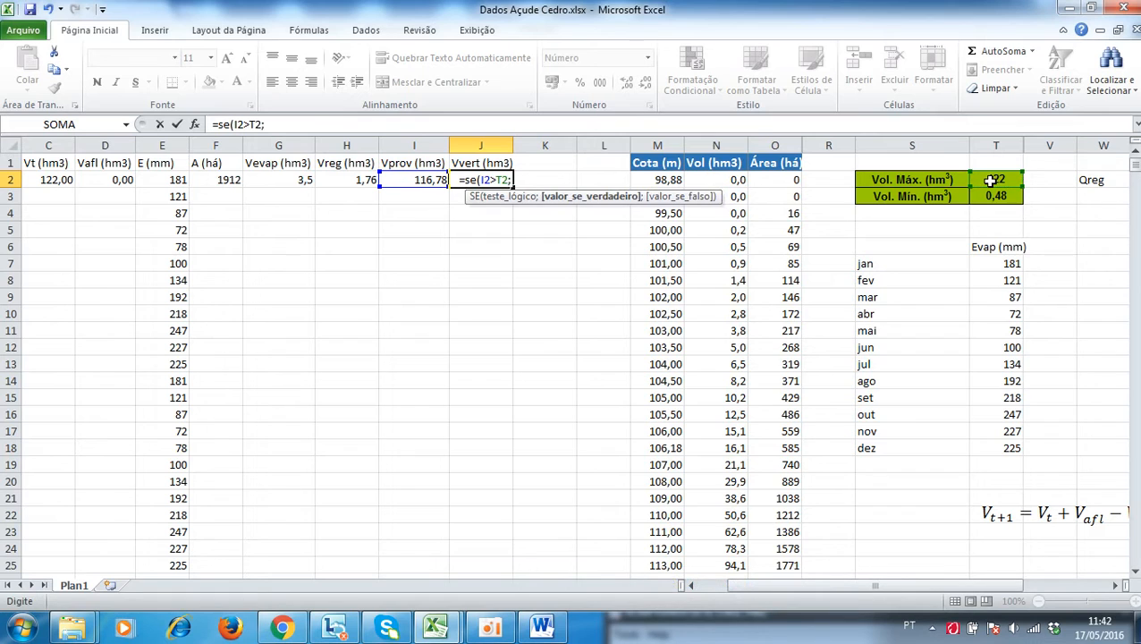
pyautogui.press('BackSpace')
pyautogui.press('BackSpace')
pyautogui.press('BackSpace')
pyautogui.write('$T')
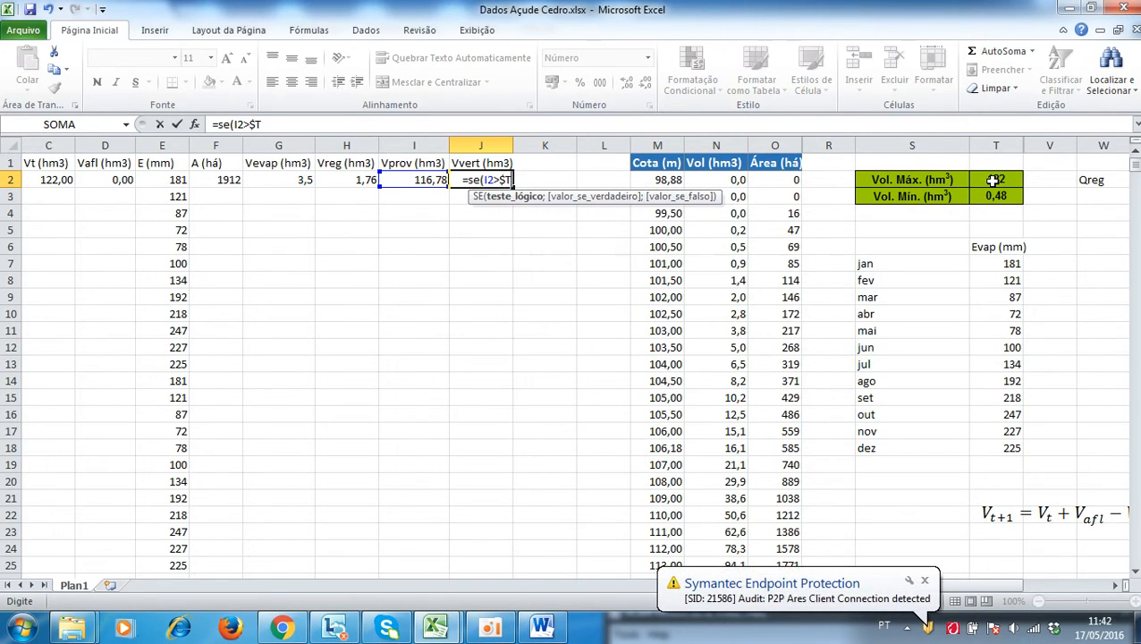
pyautogui.write('$2;')
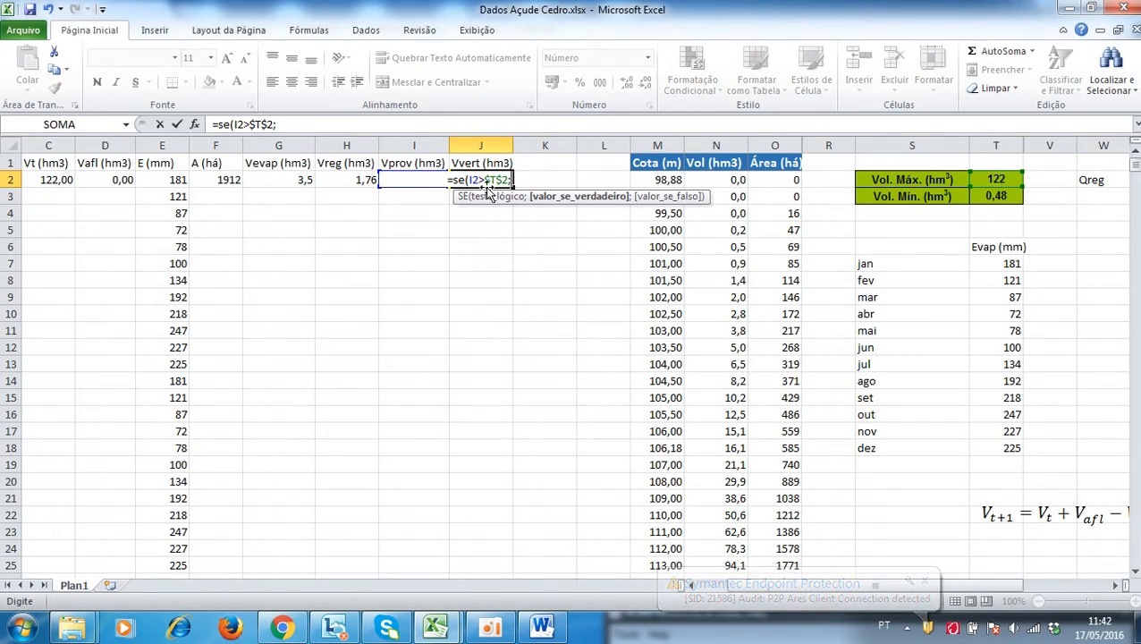
# Complete the J2 formula with I2-$T$2 as the value if true, giving =SE(I2>$T$2;I2-$T$2)
pyautogui.press('Left')
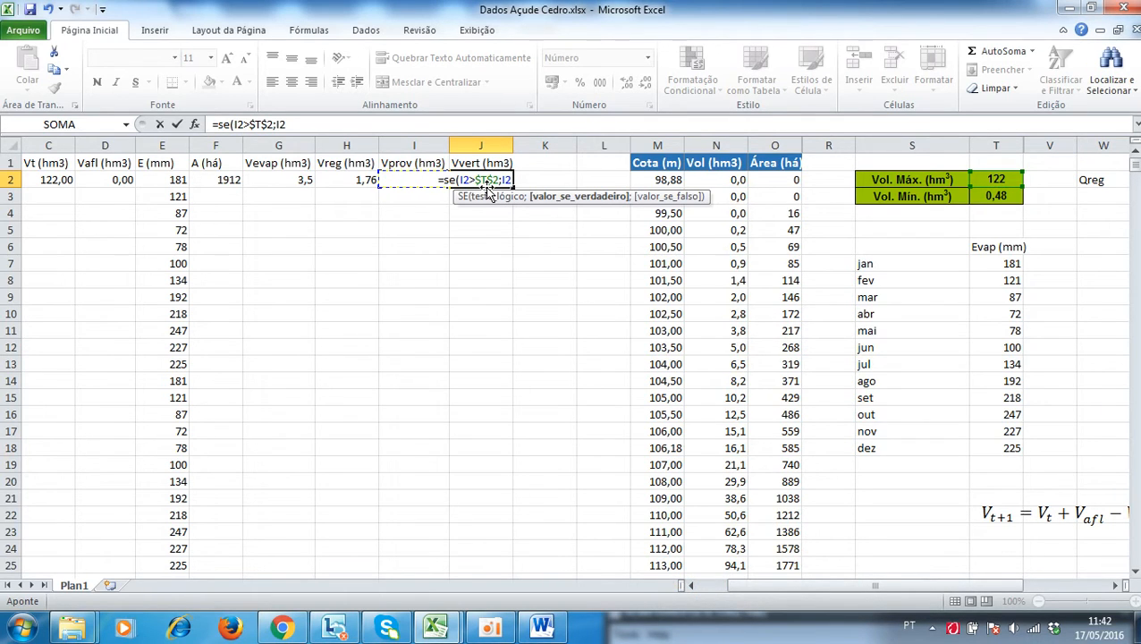
pyautogui.write('-')
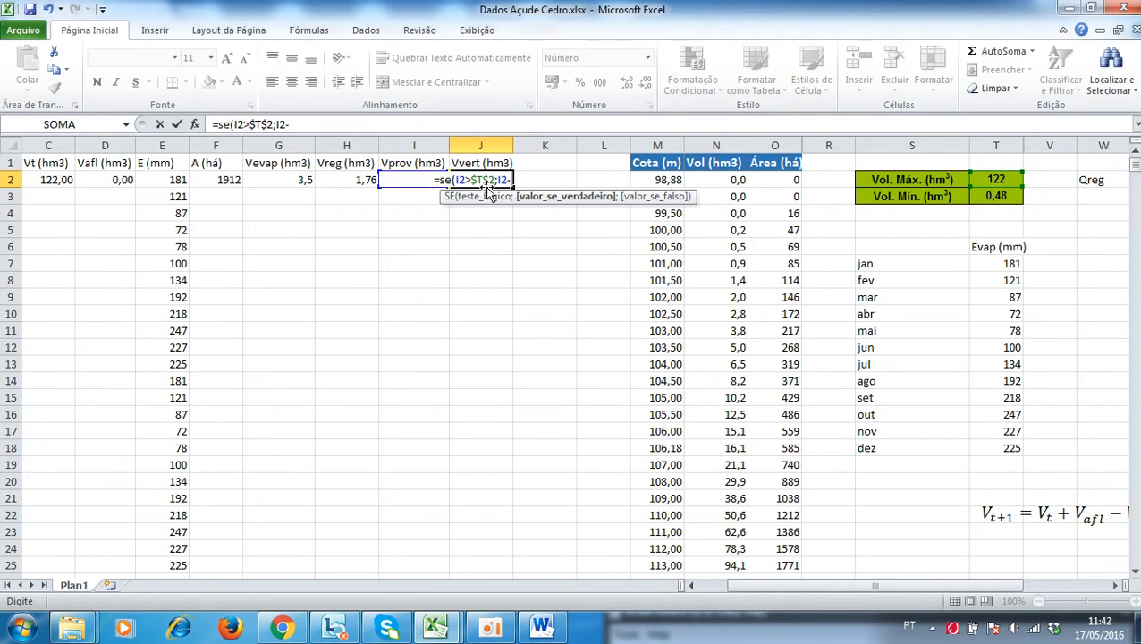
pyautogui.click(995, 180)
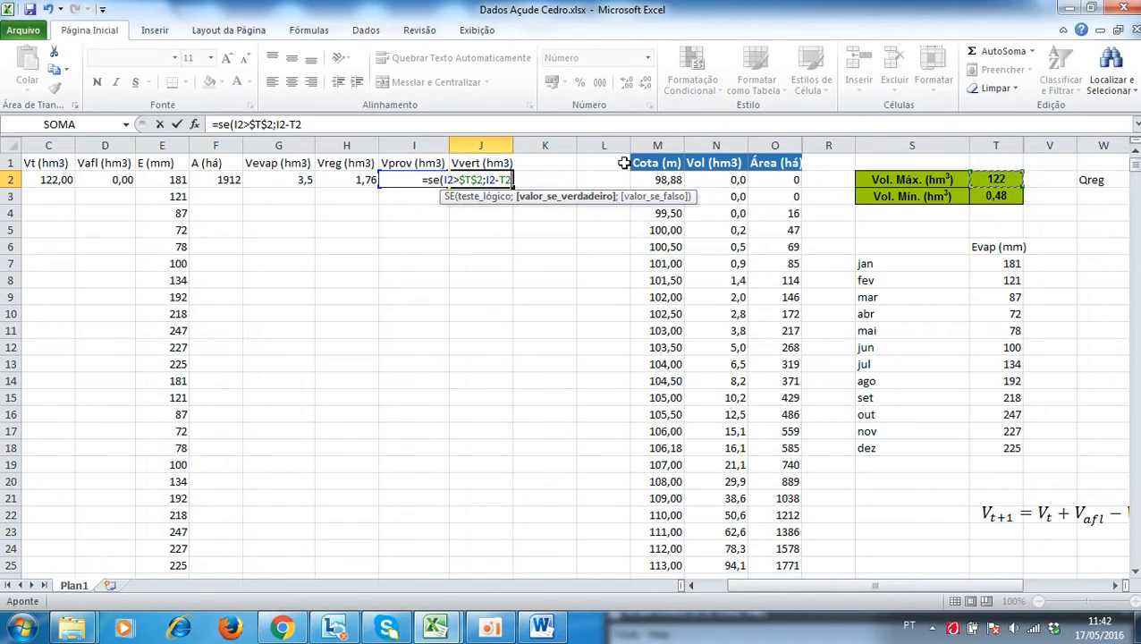
pyautogui.click(371, 125)
pyautogui.write('$T$')
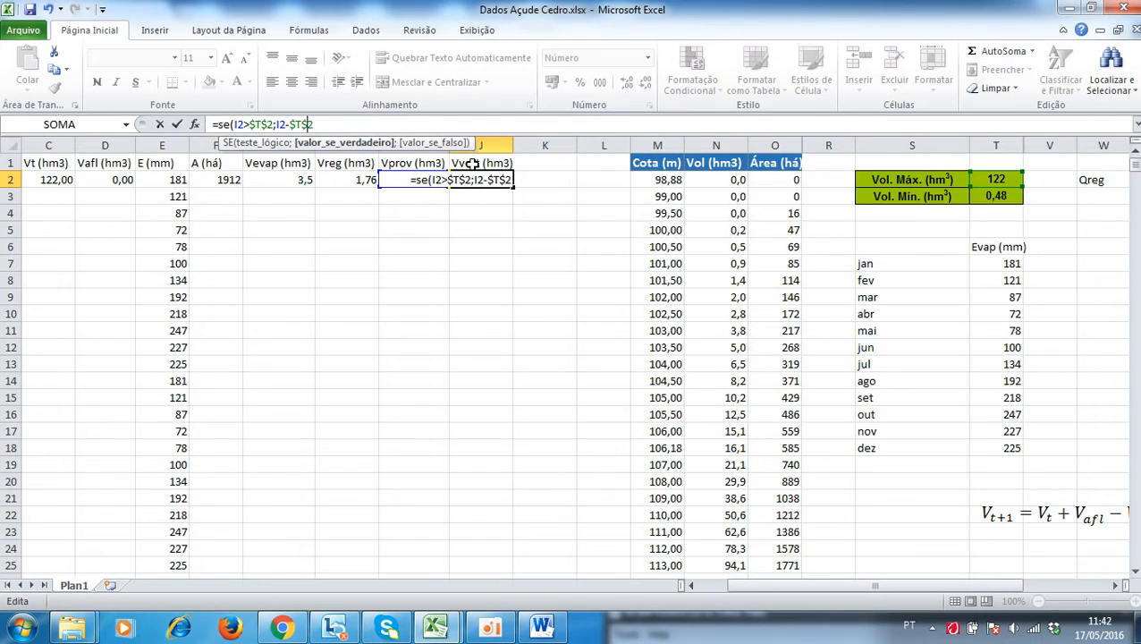
pyautogui.press('Return')
pyautogui.press('Up')
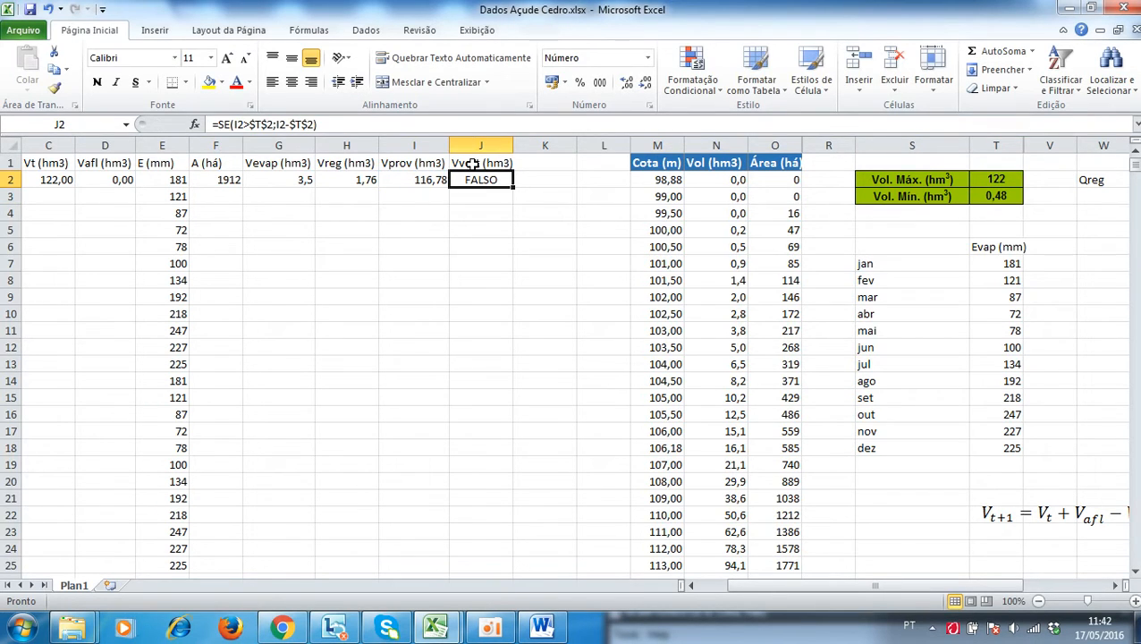
# Add an empty value-if-false argument to the SE formula in J2
pyautogui.click(317, 124)
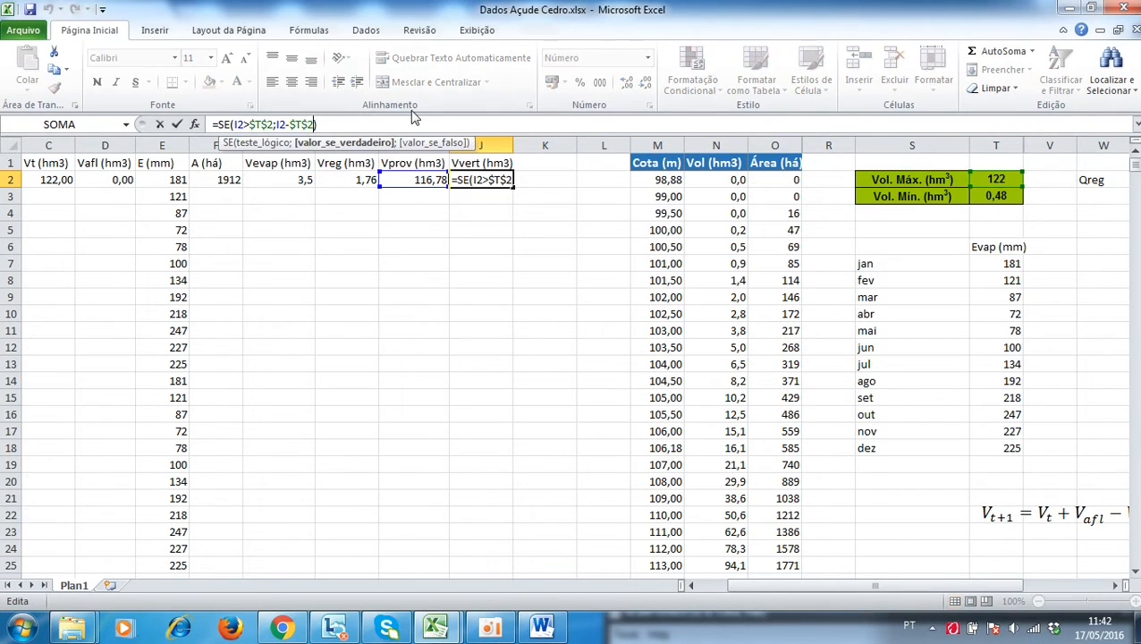
pyautogui.write(';')
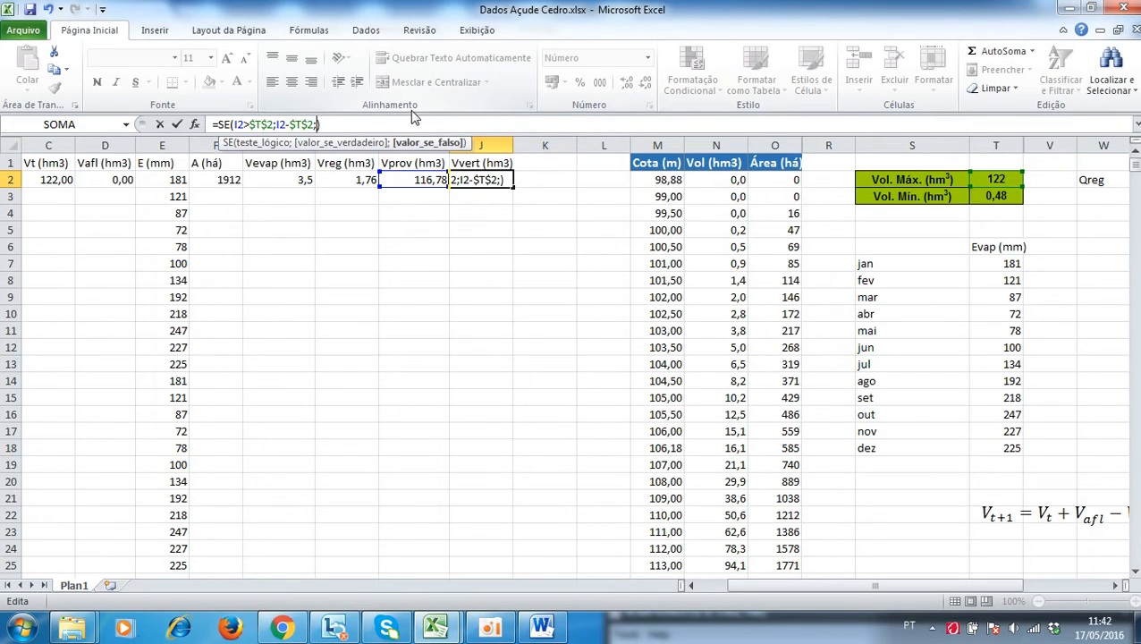
pyautogui.press('Return')
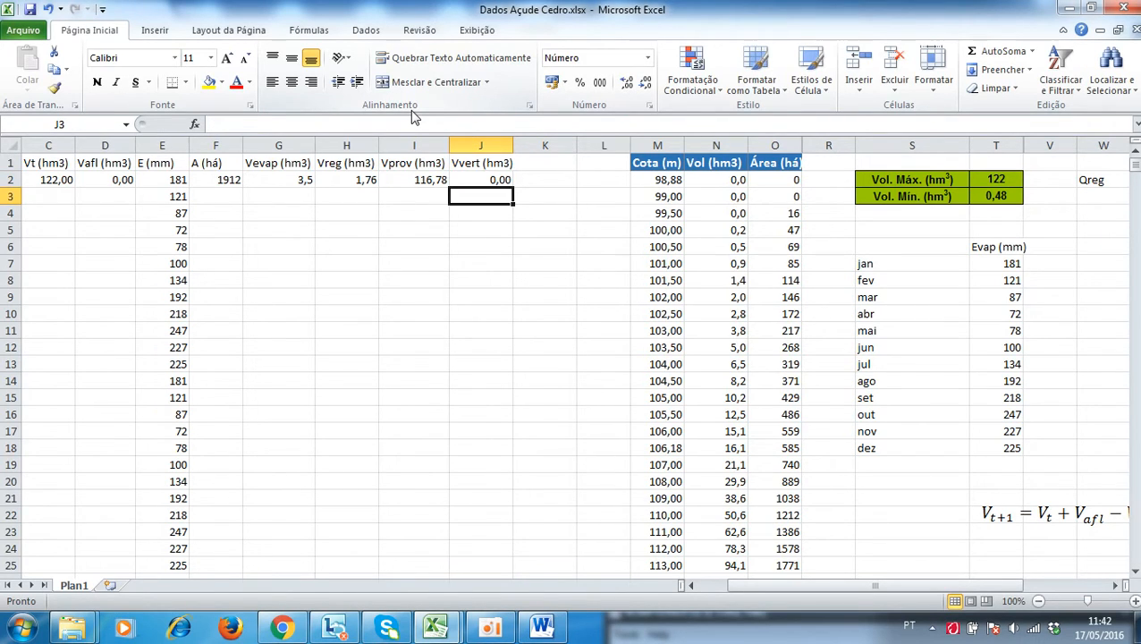
pyautogui.press('Up')
# Enter the header Vt+1 (hm3) in K1
pyautogui.click(529, 159)
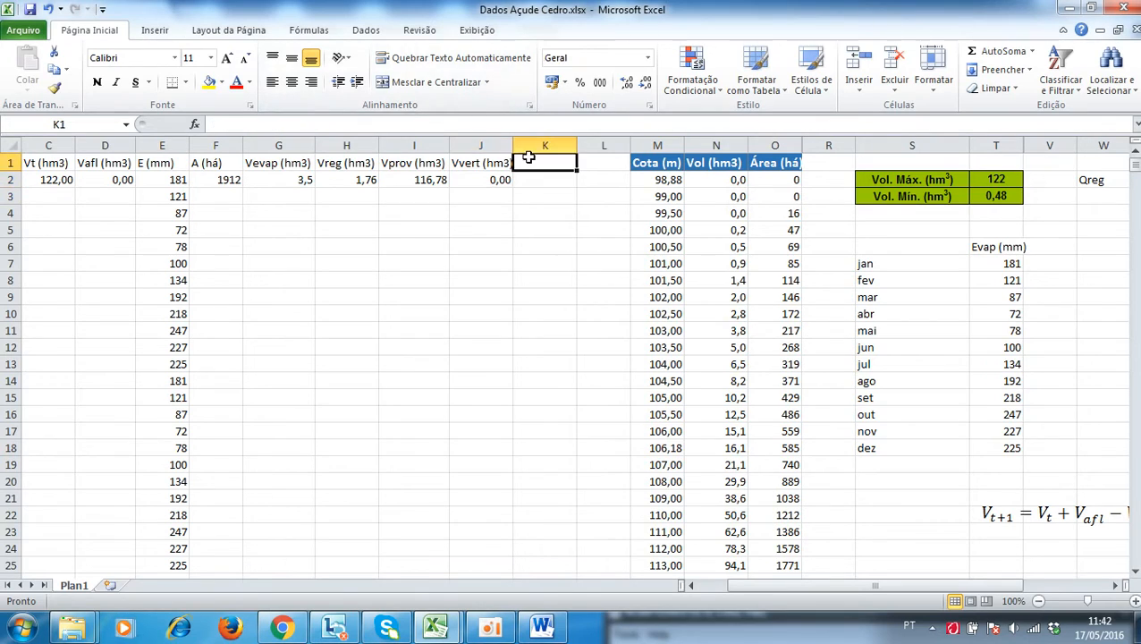
pyautogui.write('Vt+')
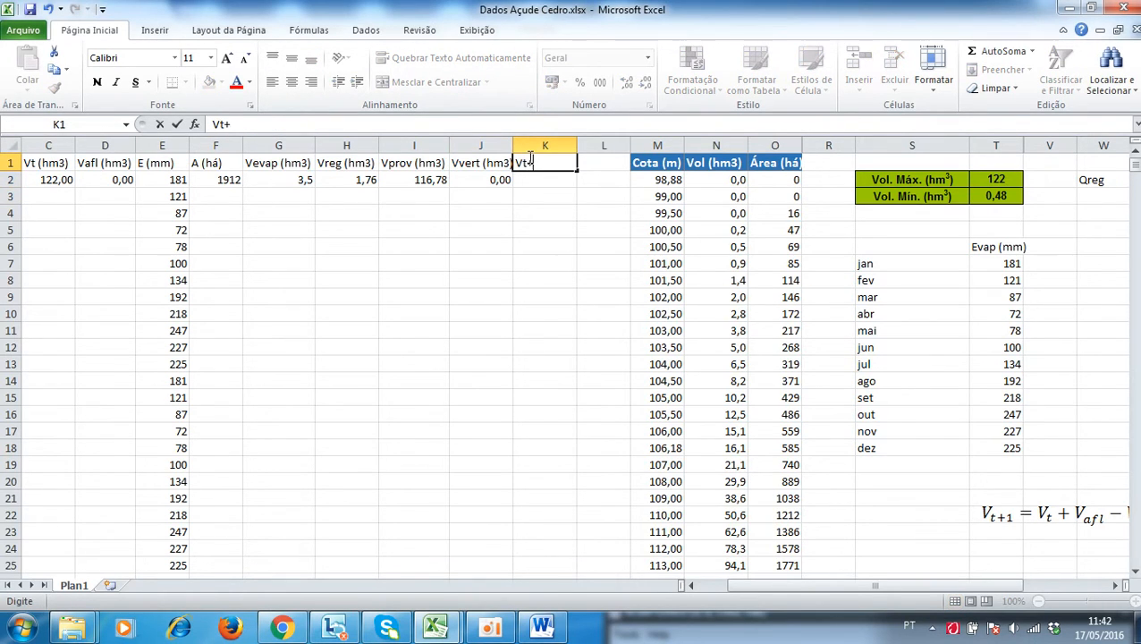
pyautogui.write('1 (hm3)')
pyautogui.press('Return')
# Enter the end-of-month volume formula =C2+D2-G2-H2-J2 in K2
pyautogui.write('=')
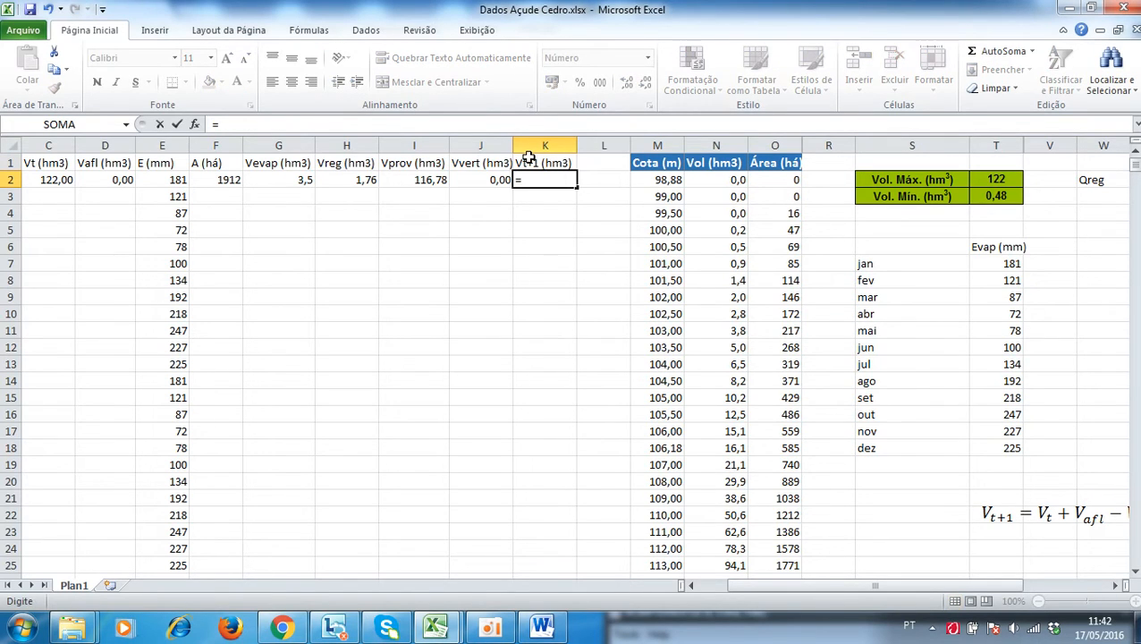
pyautogui.press('Left')
pyautogui.press('Left')
pyautogui.press('Left')
pyautogui.press('Left')
pyautogui.press('Left')
pyautogui.press('Left')
pyautogui.press('Left')
pyautogui.press('Left')
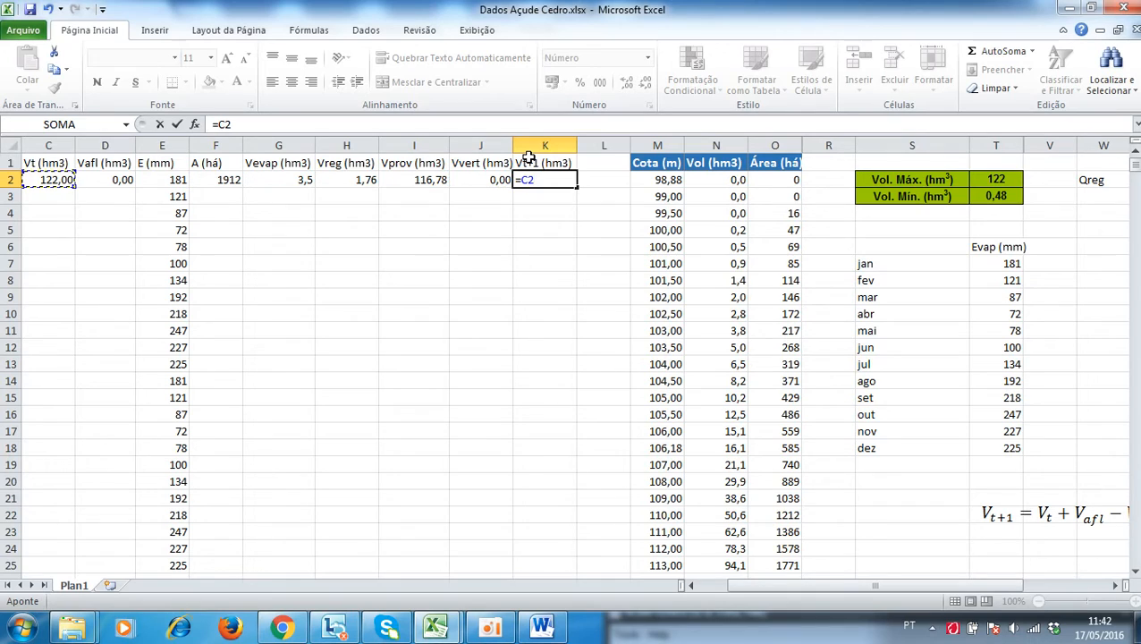
pyautogui.write('+')
pyautogui.click(96, 179)
pyautogui.write('-')
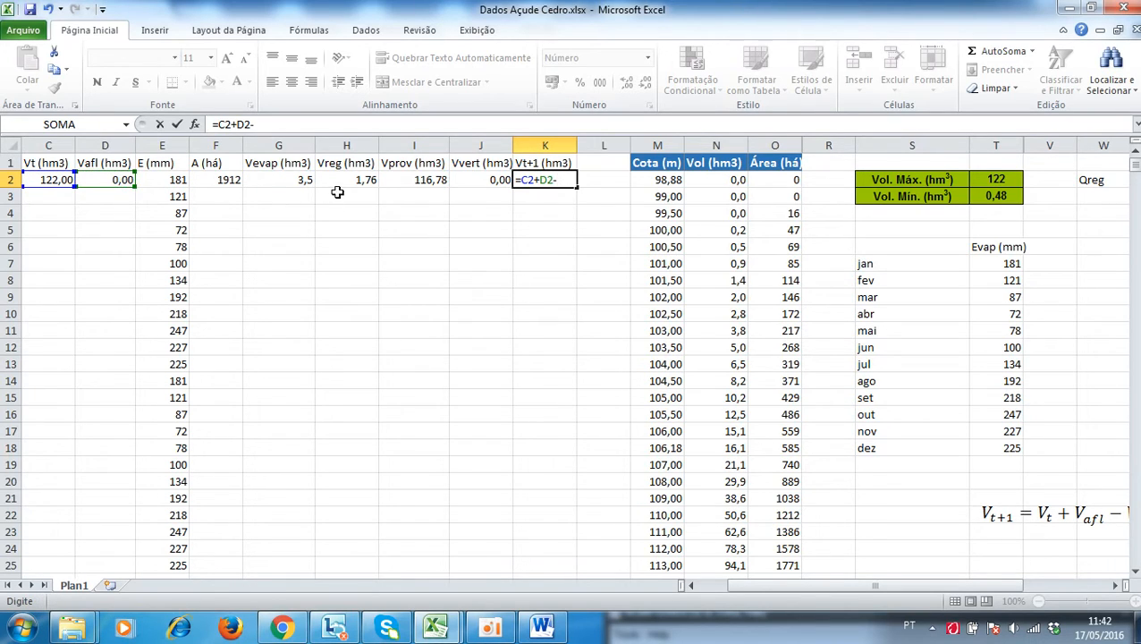
pyautogui.click(276, 181)
pyautogui.write('-')
pyautogui.click(357, 183)
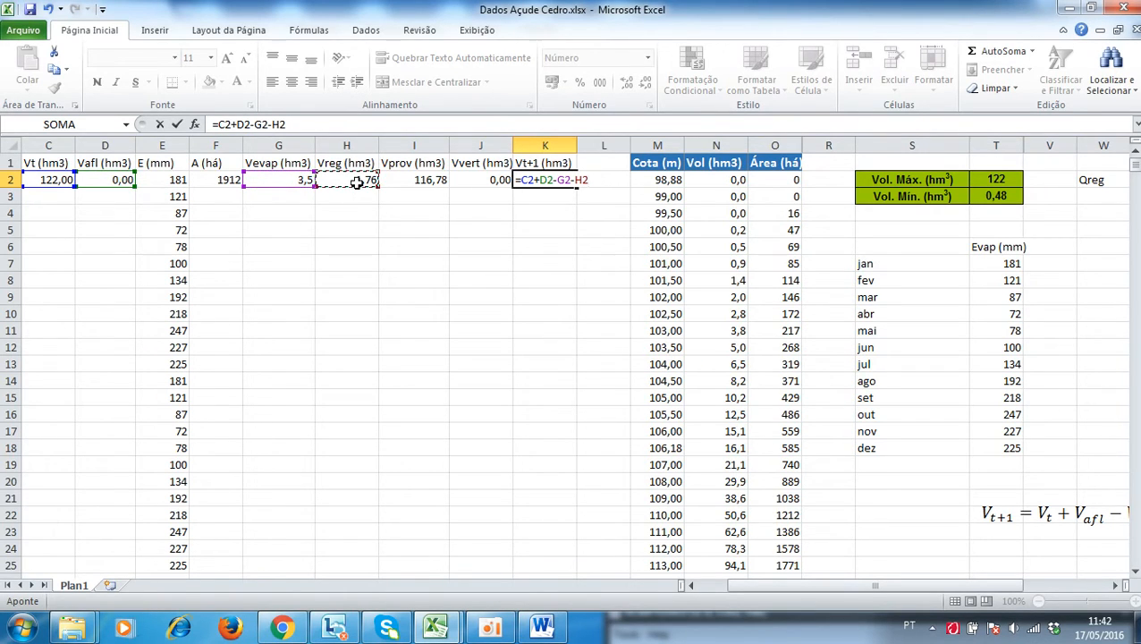
pyautogui.write('-')
pyautogui.press('Left')
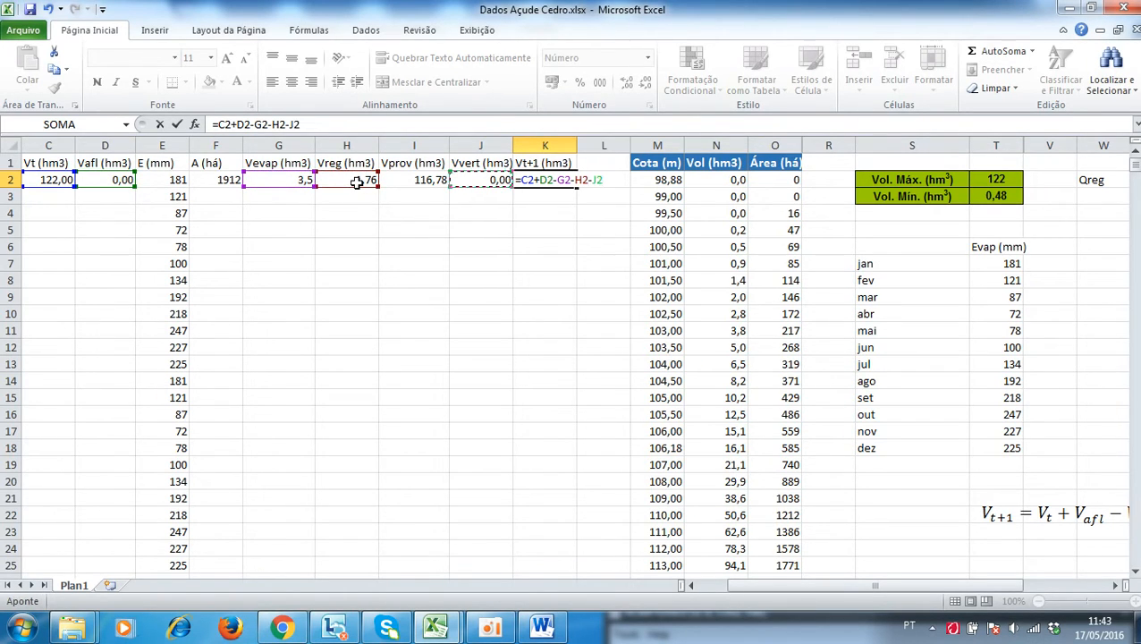
pyautogui.press('Return')
pyautogui.press('Up')
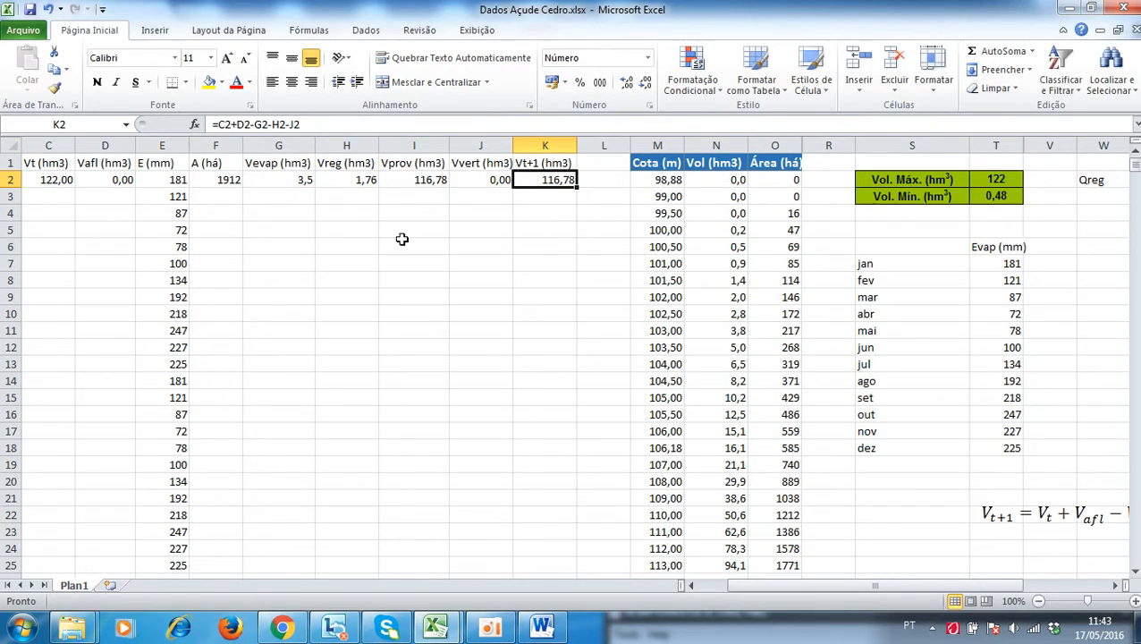
# Set the February 1931 starting volume in C3 to the previous month's final volume with =K2
pyautogui.click(690, 586)
pyautogui.click(690, 586)
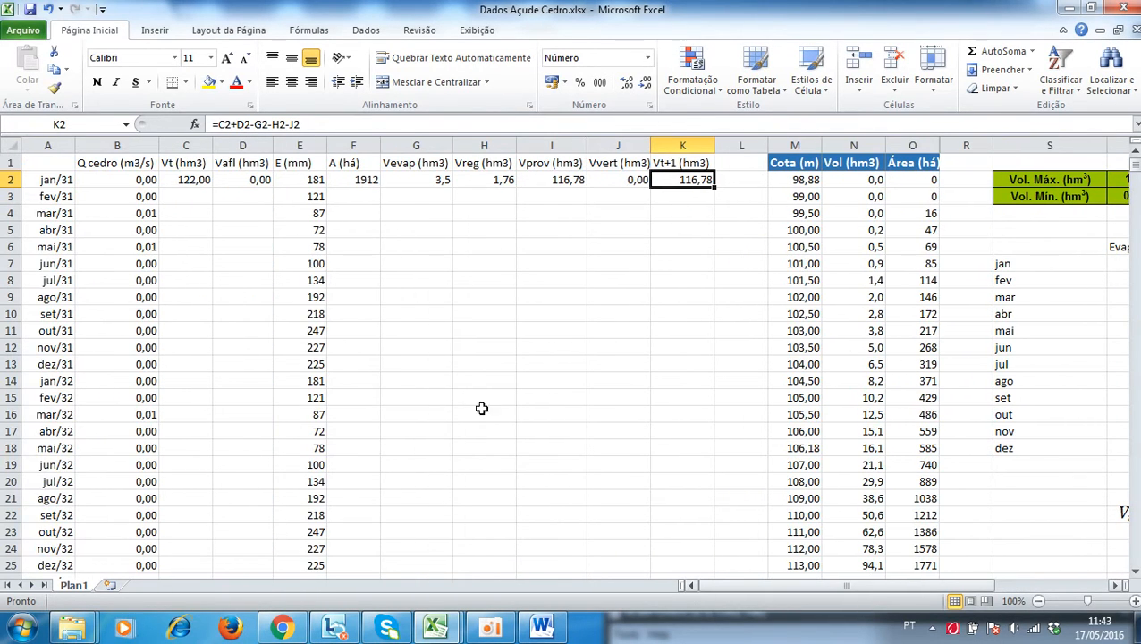
pyautogui.click(189, 193)
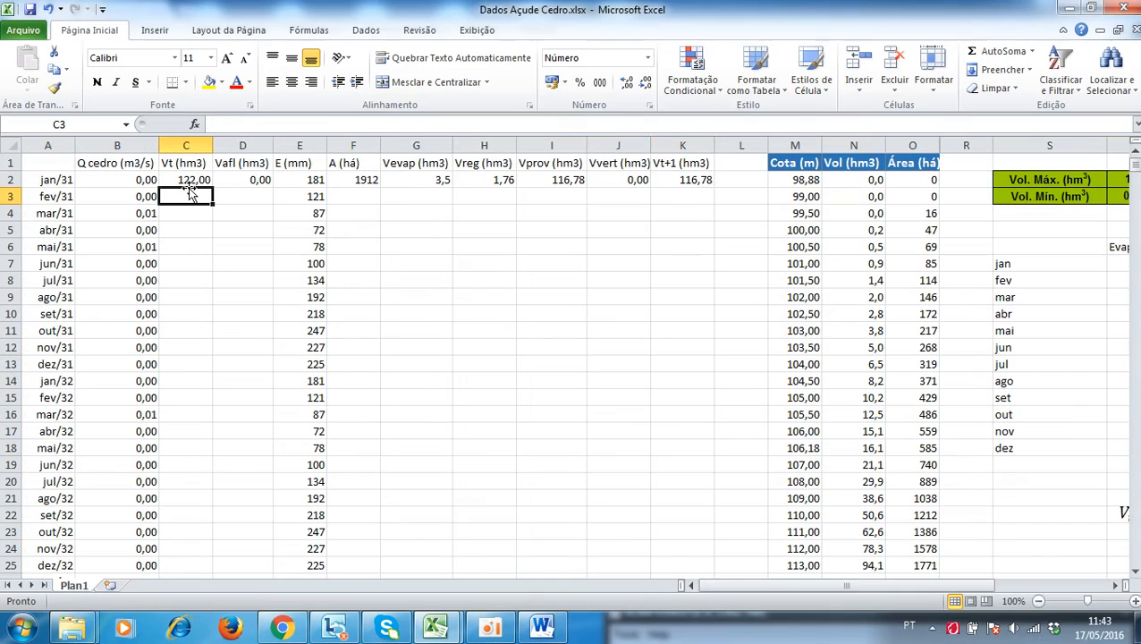
pyautogui.write('=')
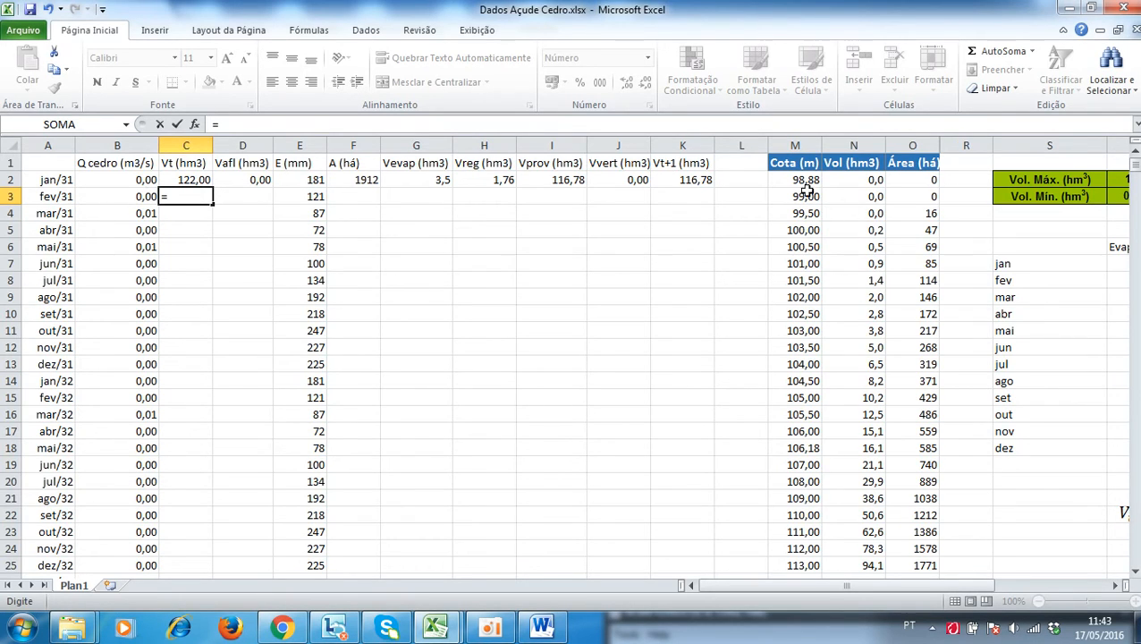
pyautogui.click(671, 179)
pyautogui.press('Return')
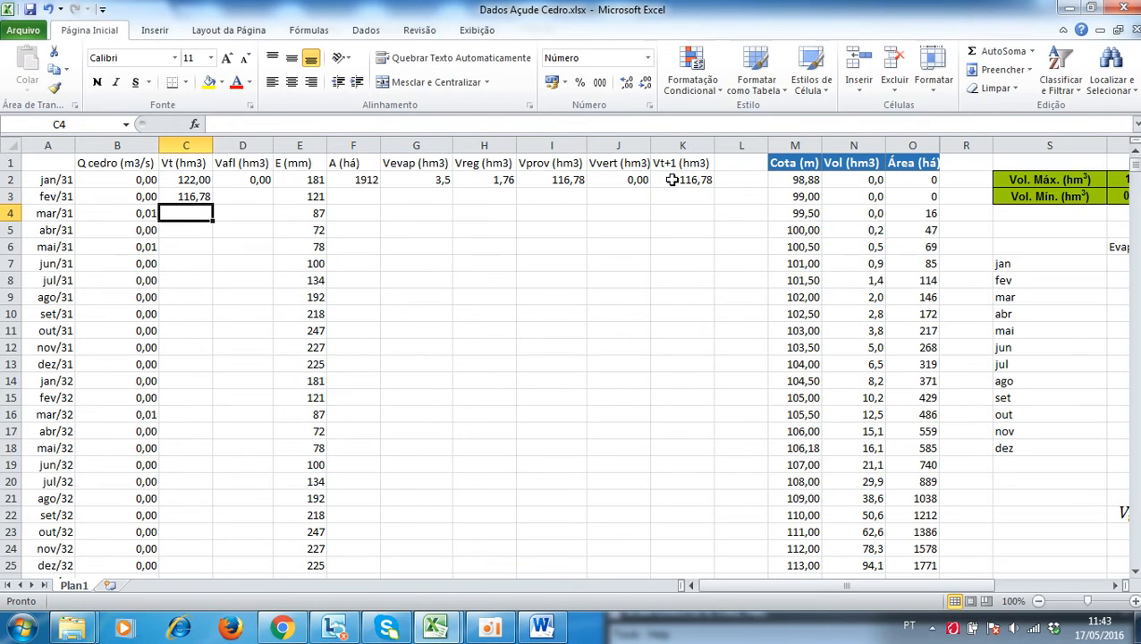
pyautogui.press('Up')
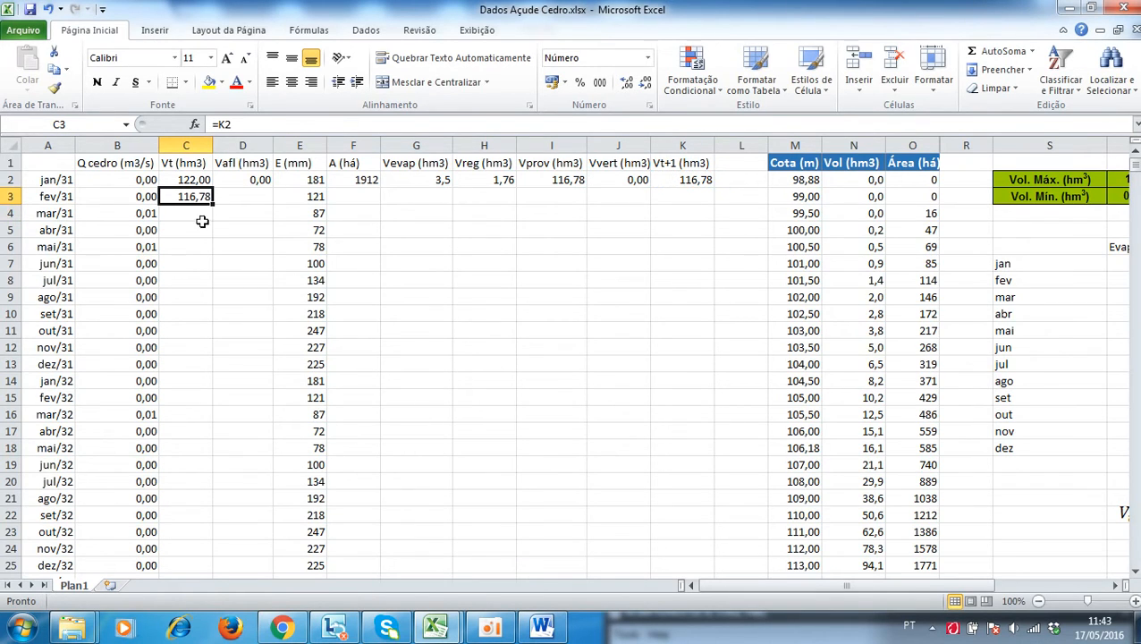
# Fill the Vafl formula from D2 down the whole monthly series, dismissing the Windows colour scheme dialog
pyautogui.click(238, 179)
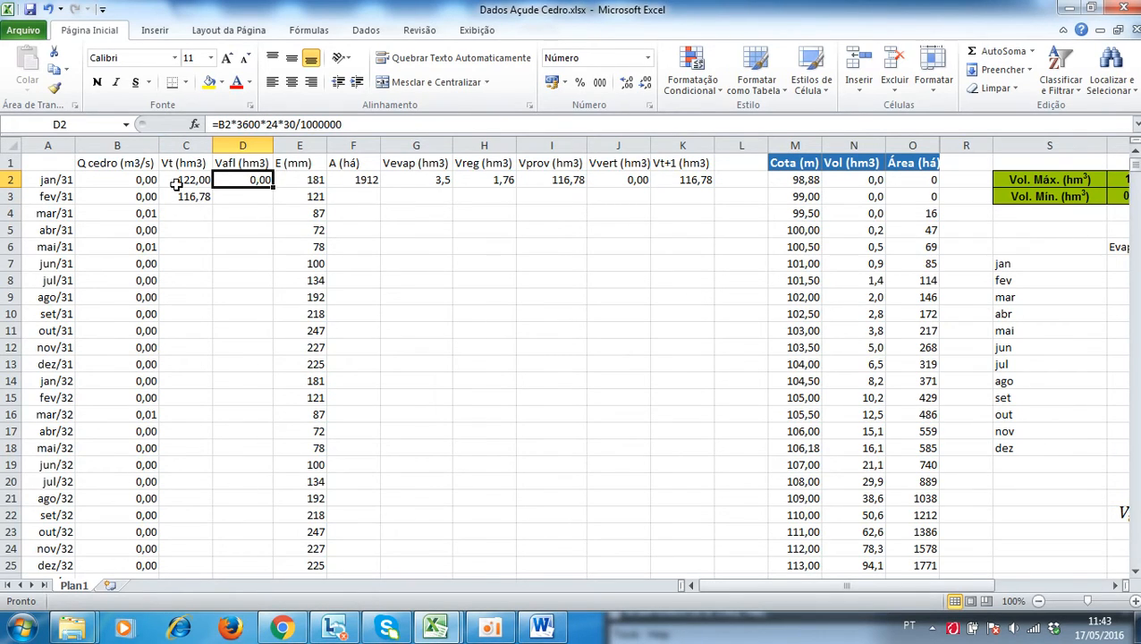
pyautogui.doubleClick(274, 188)
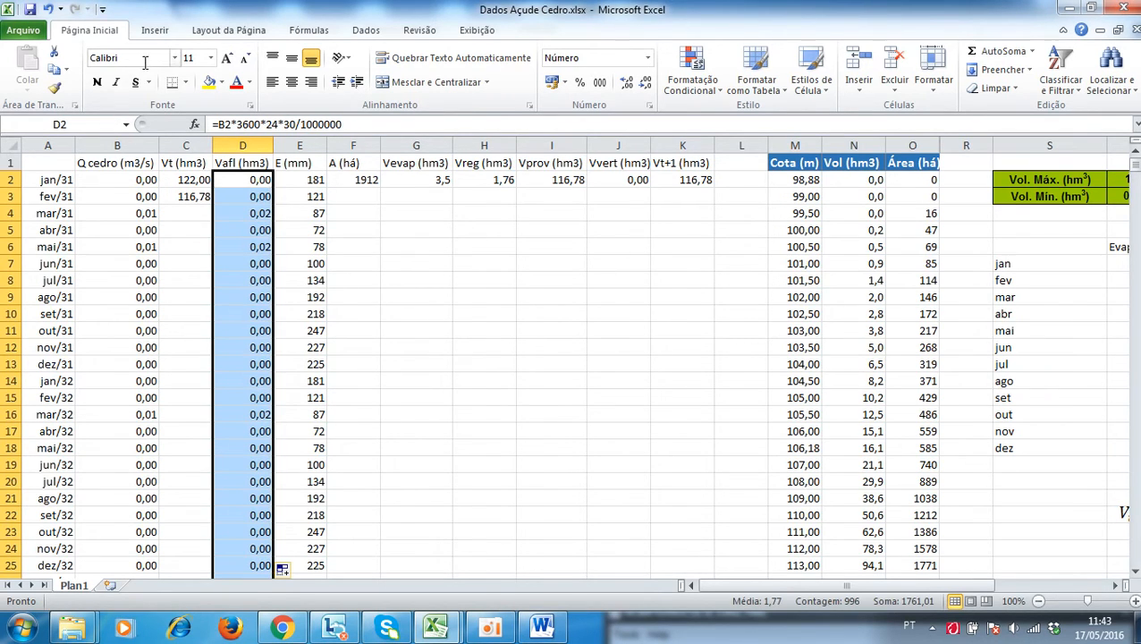
pyautogui.click(48, 9)
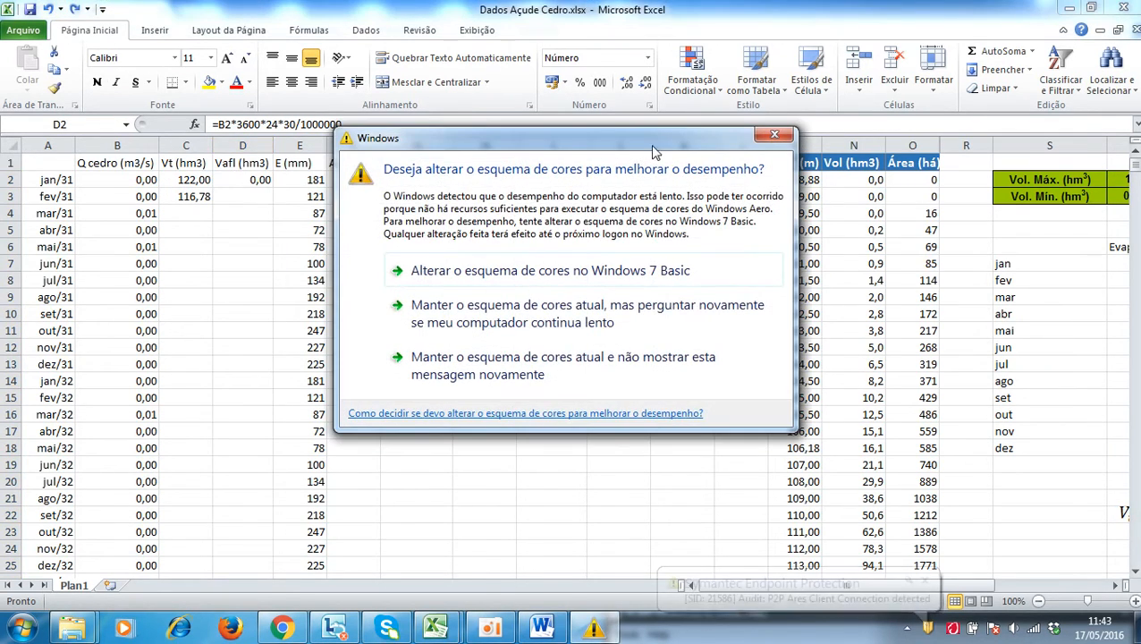
pyautogui.click(774, 134)
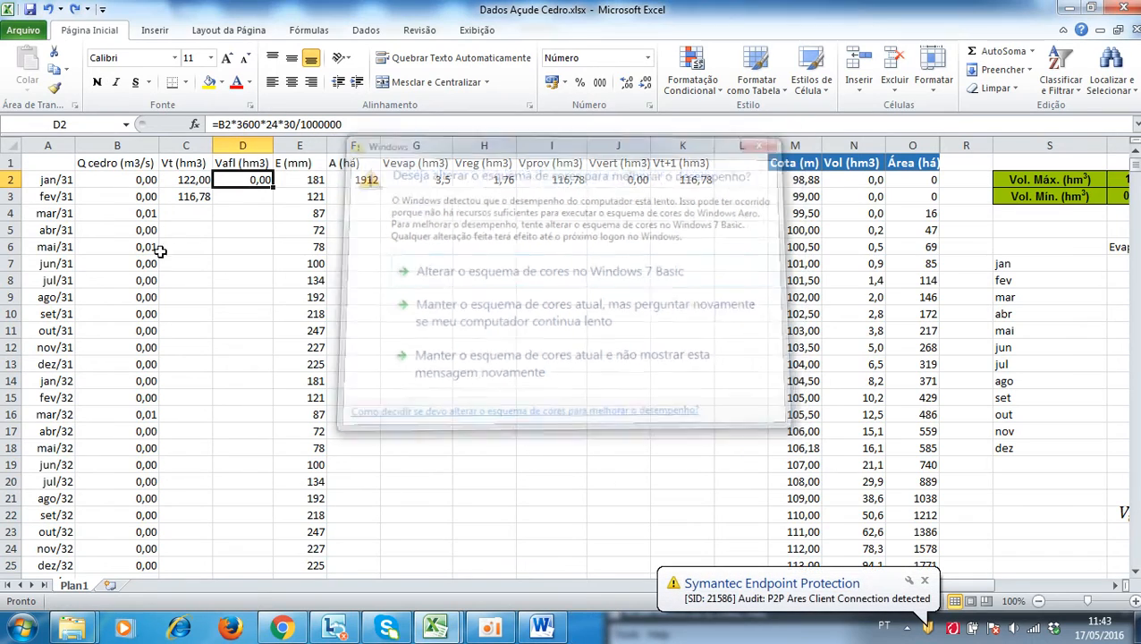
pyautogui.doubleClick(274, 188)
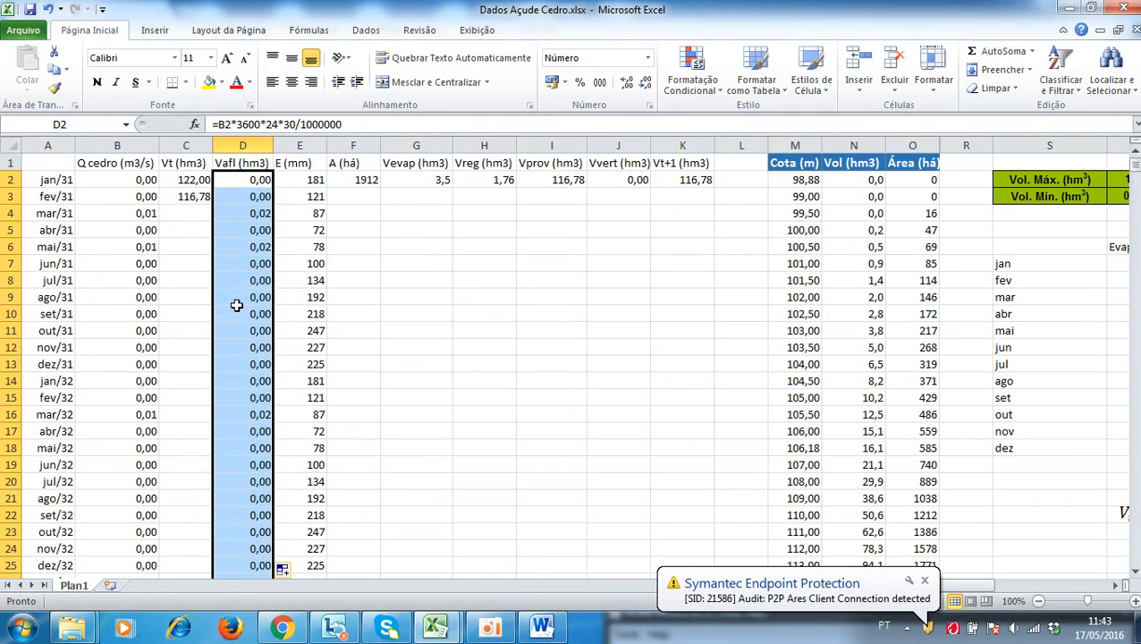
# Fill the A, Vevap and Vreg formulas from F2, G2 and H2 down the whole monthly series
pyautogui.click(367, 181)
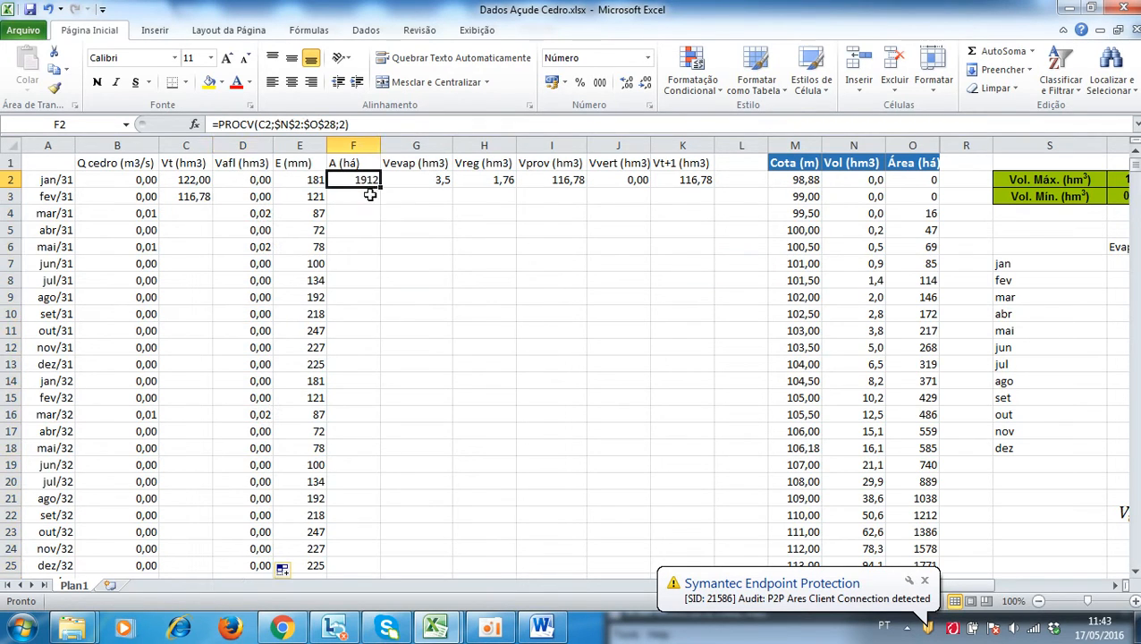
pyautogui.doubleClick(380, 188)
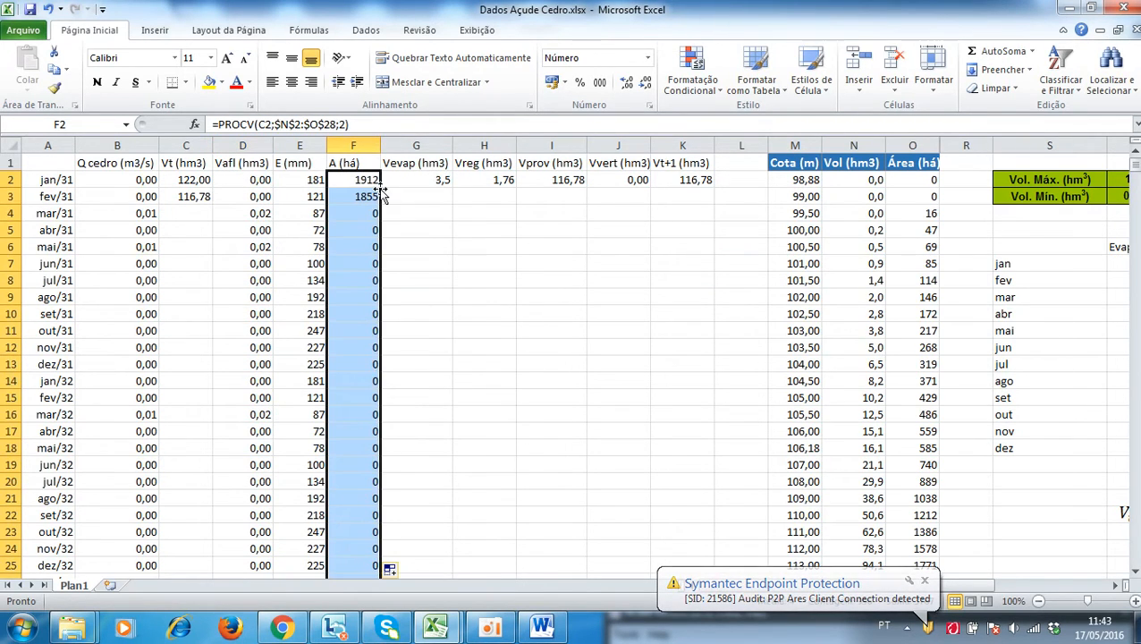
pyautogui.click(432, 182)
pyautogui.doubleClick(452, 188)
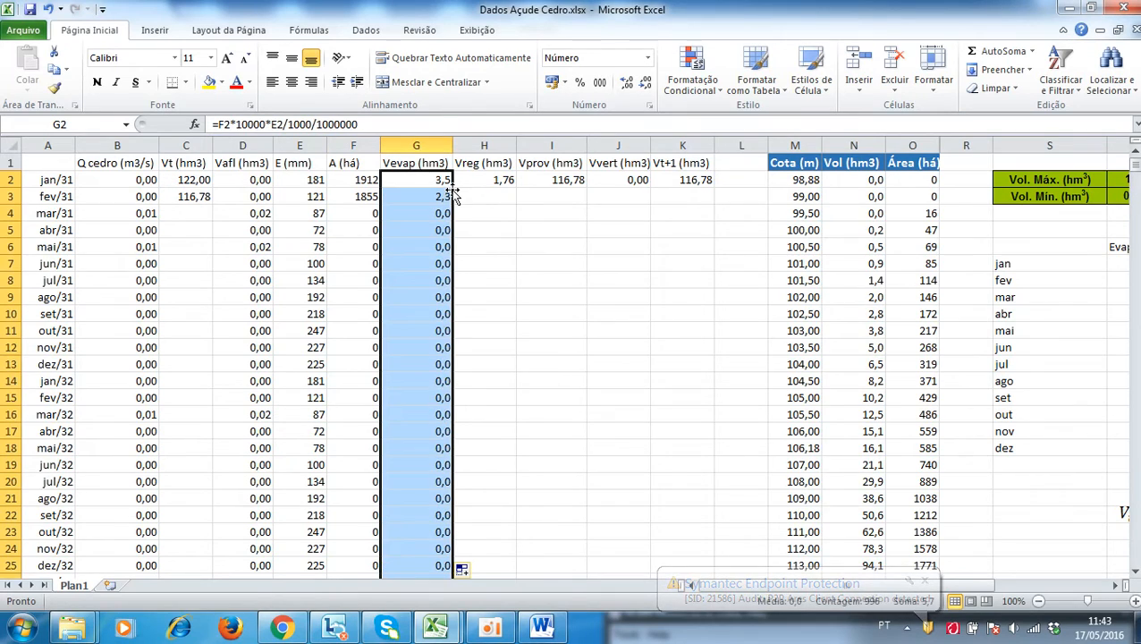
pyautogui.click(486, 179)
pyautogui.doubleClick(516, 188)
# Fill the Vprov formula from I2 down the whole monthly series, dismissing the antivirus notification
pyautogui.click(579, 179)
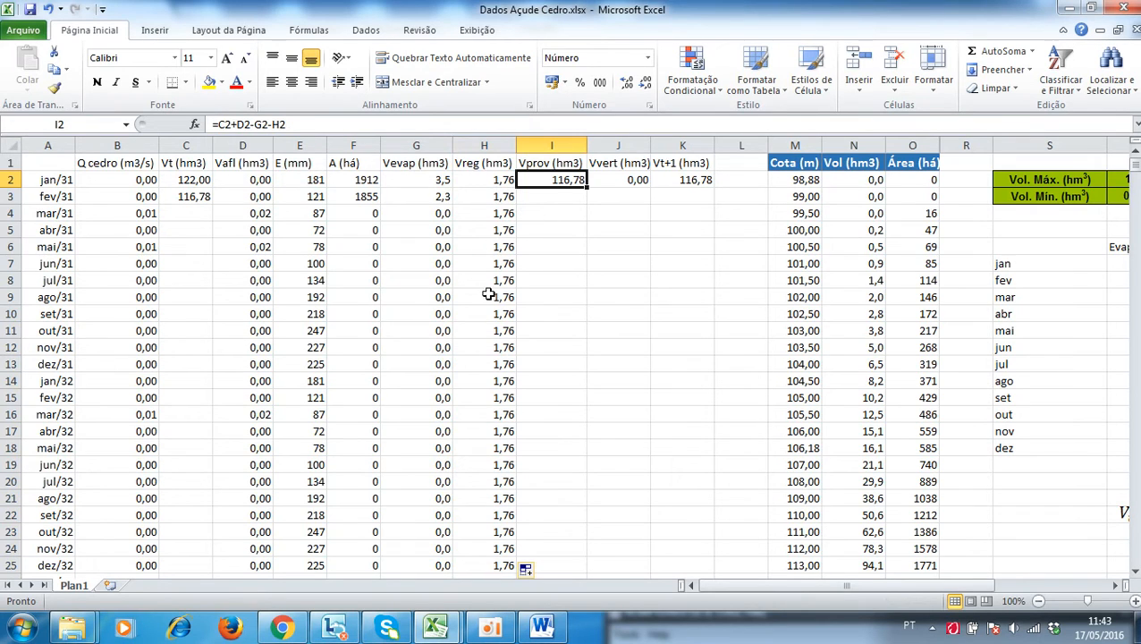
pyautogui.click(1115, 585)
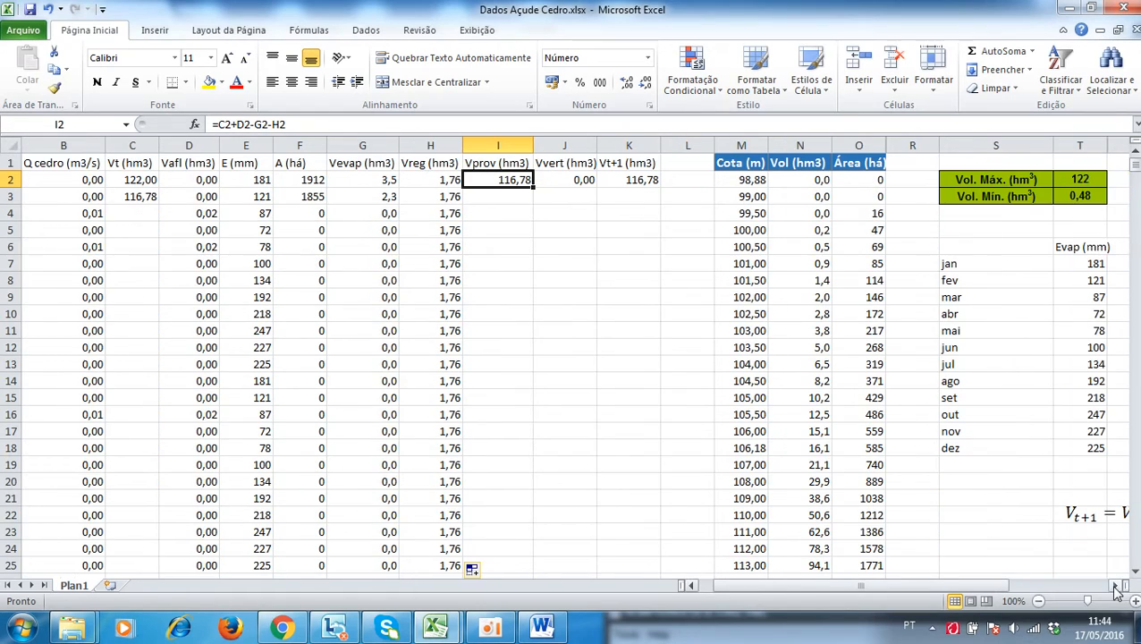
pyautogui.click(1115, 585)
pyautogui.click(1115, 584)
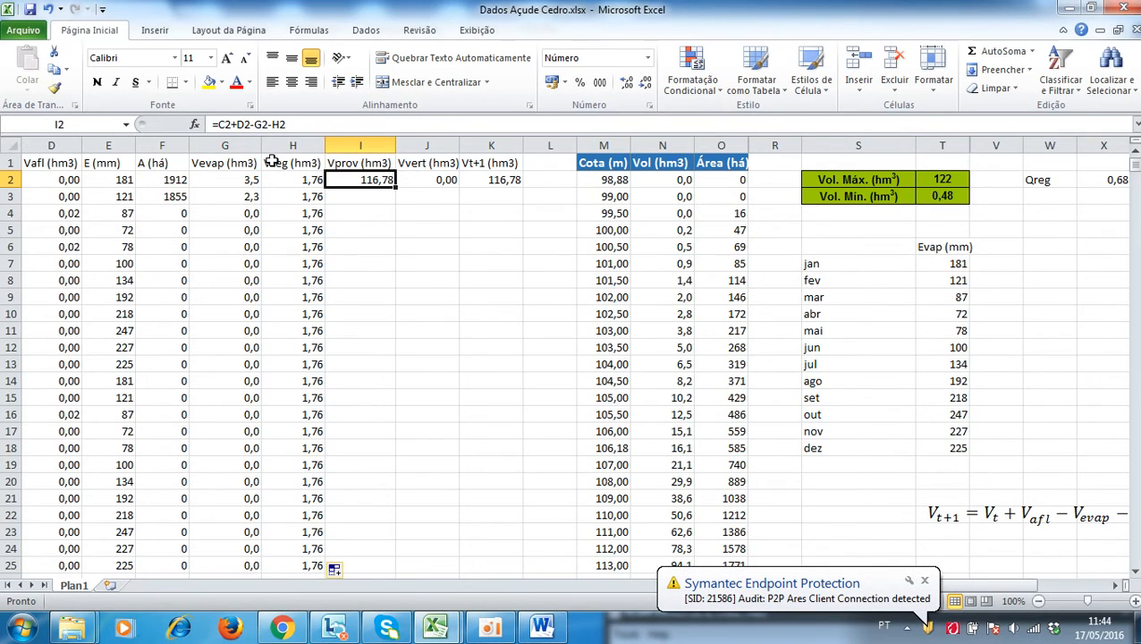
pyautogui.click(923, 581)
pyautogui.click(690, 589)
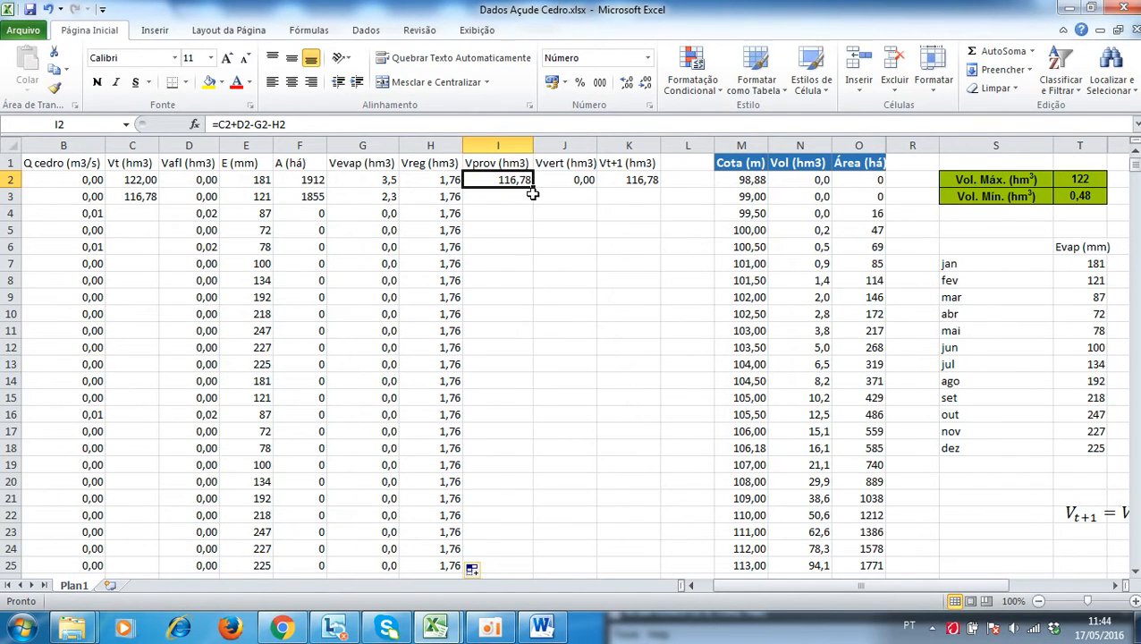
pyautogui.doubleClick(533, 187)
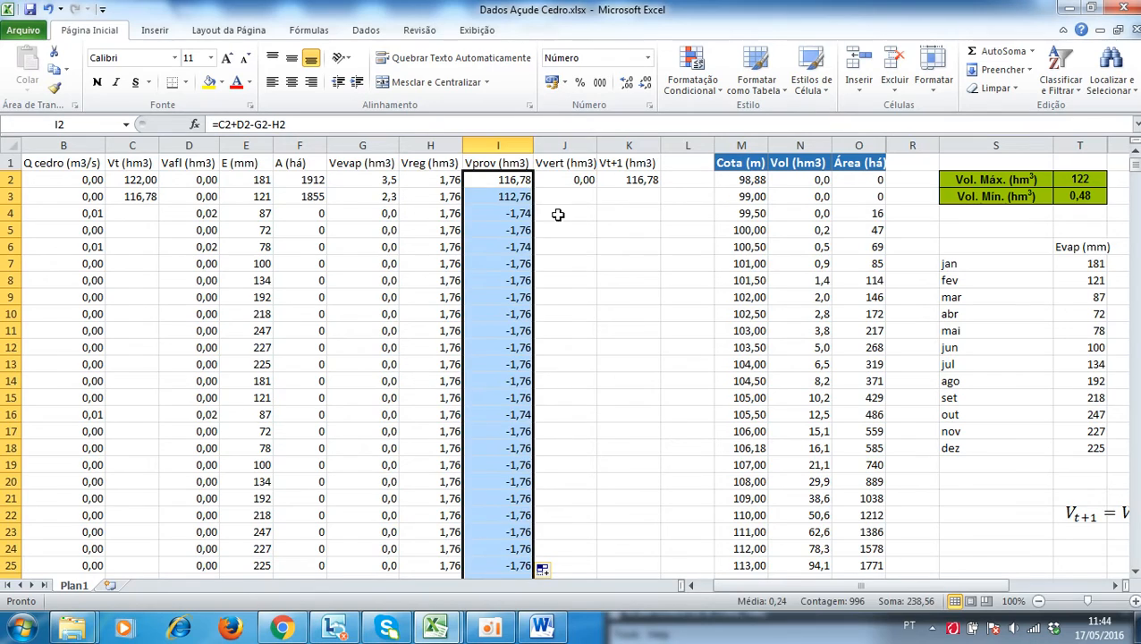
# Fill the Vvert and Vt+1 formulas from J2 and K2 down the whole monthly series
pyautogui.click(583, 179)
pyautogui.doubleClick(597, 188)
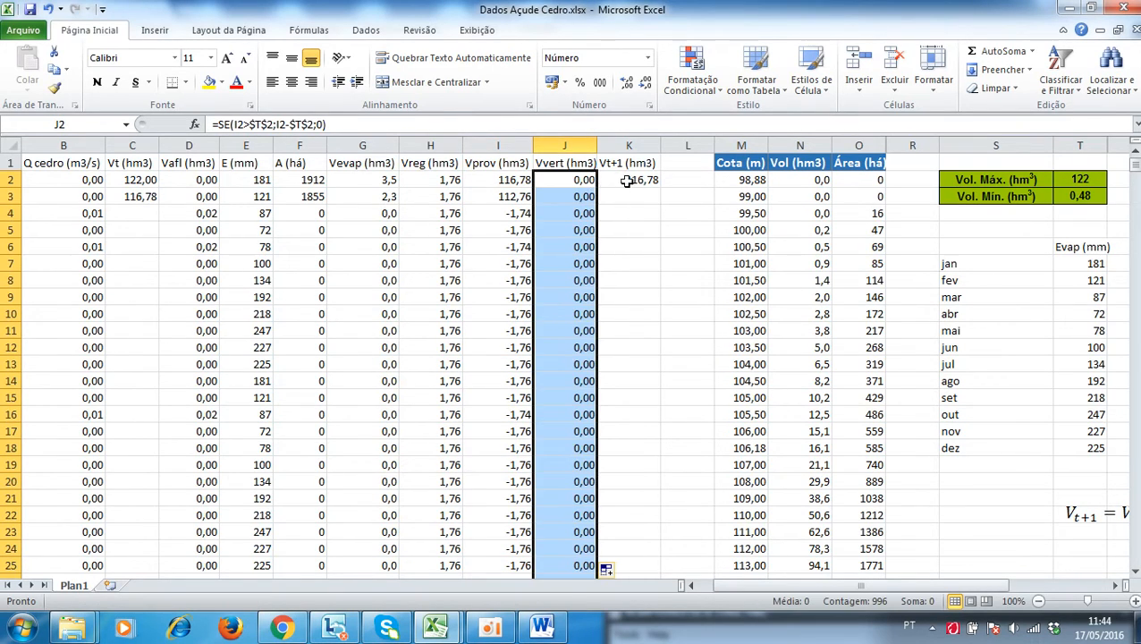
pyautogui.click(626, 179)
pyautogui.doubleClick(660, 188)
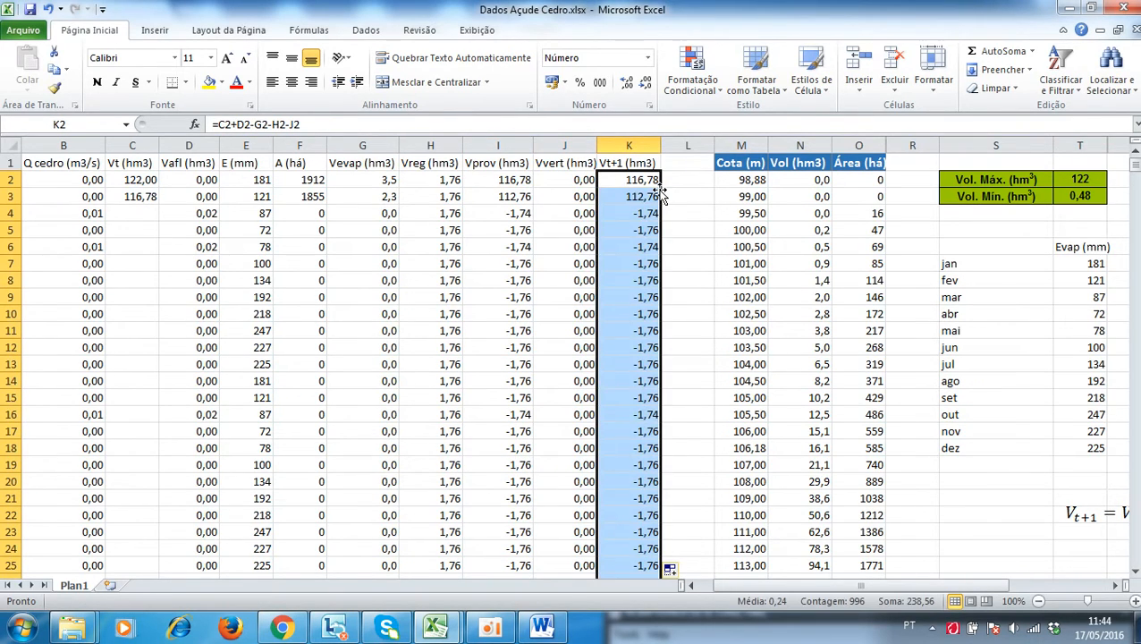
# Fill the starting volume formula =K2 from C3 down the rest of the Vt column
pyautogui.click(143, 195)
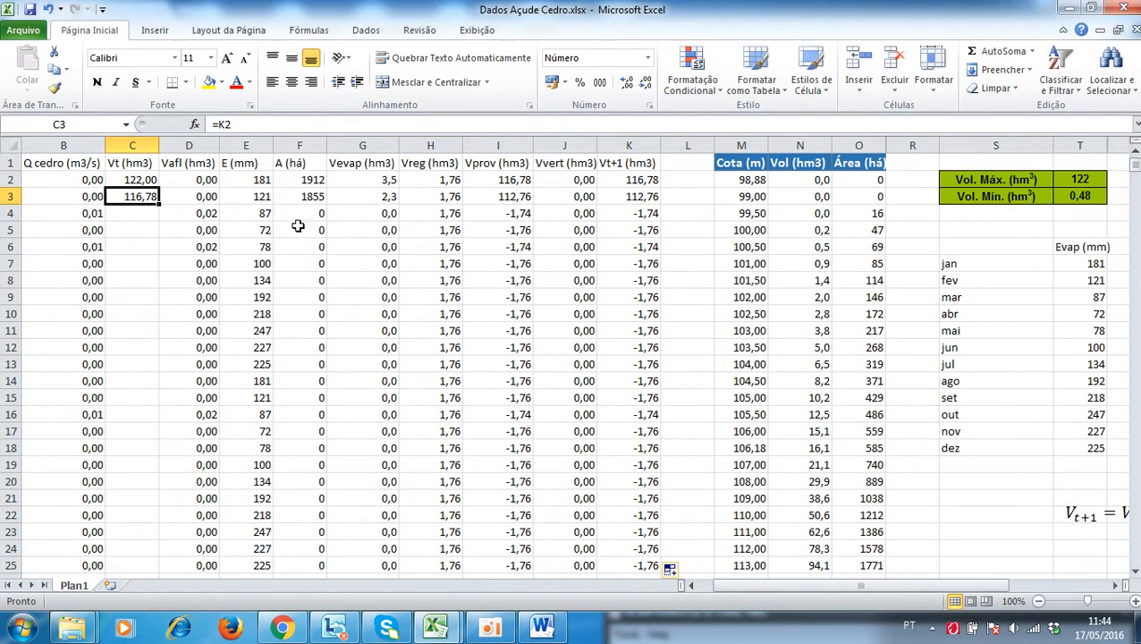
pyautogui.doubleClick(158, 204)
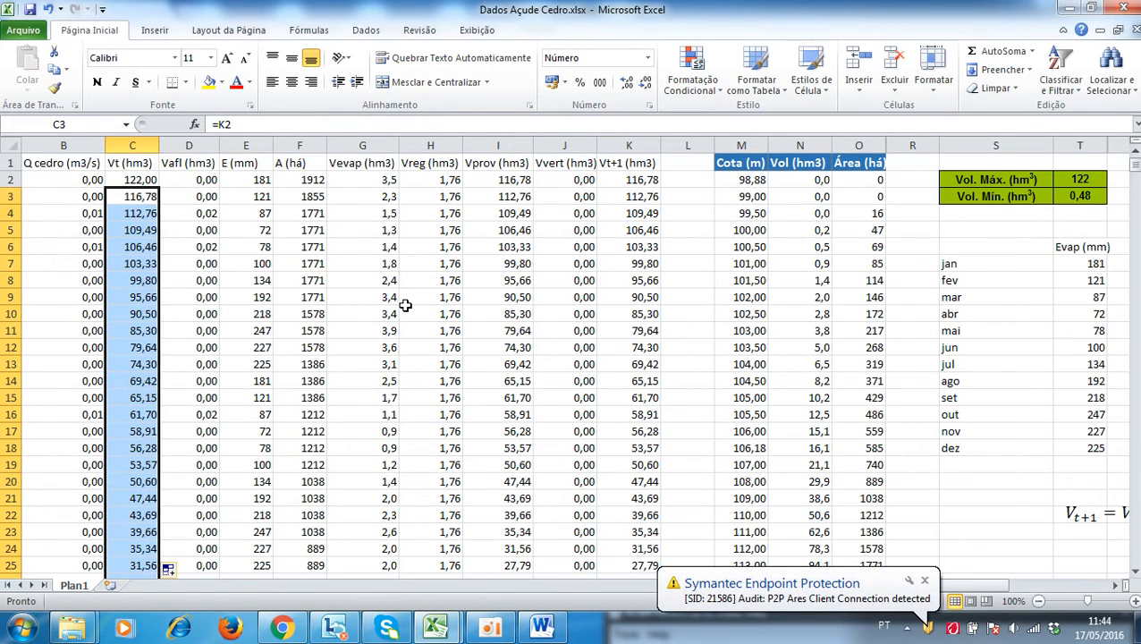
pyautogui.press('Home')
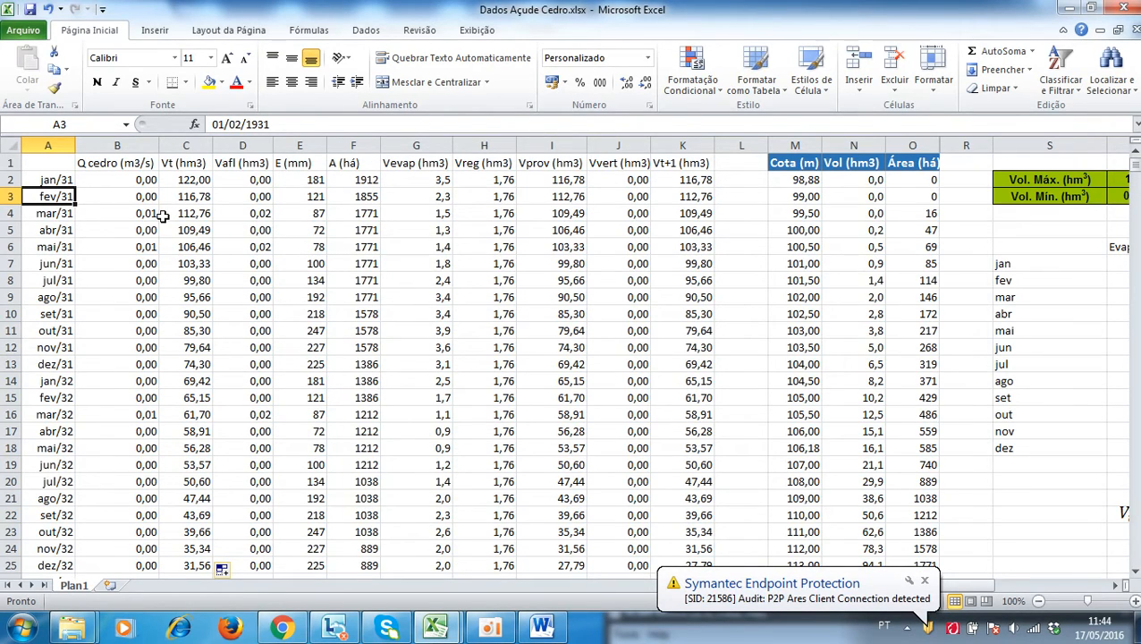
# Examine the Vt column down the monthly series for months in which the reservoir volume fails
pyautogui.click(178, 148)
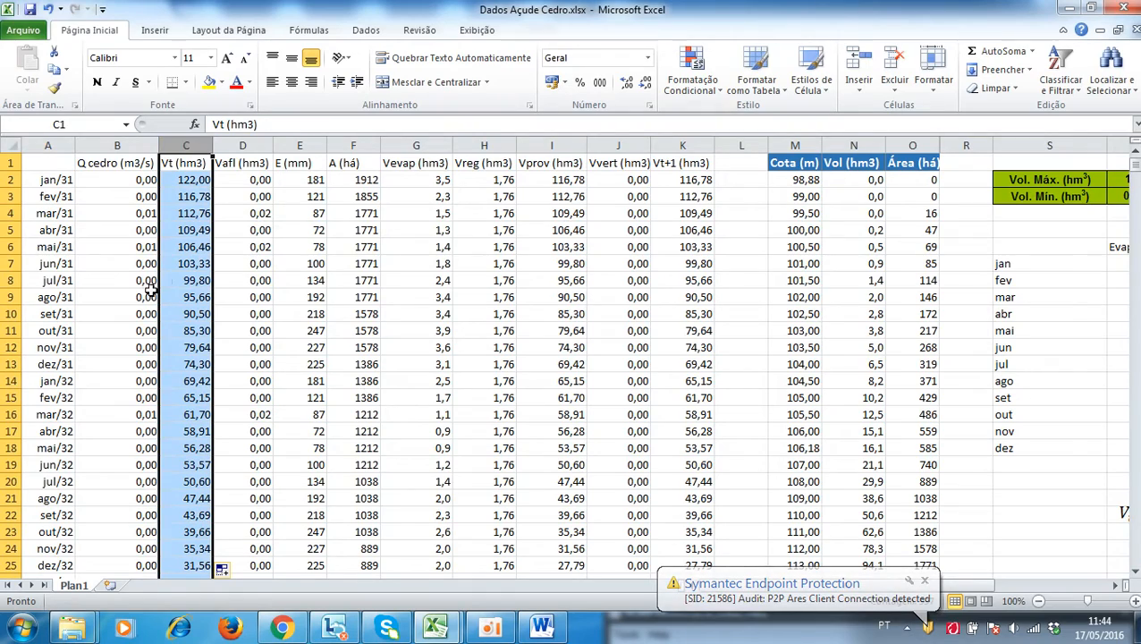
pyautogui.scroll(-1, 155, 284)
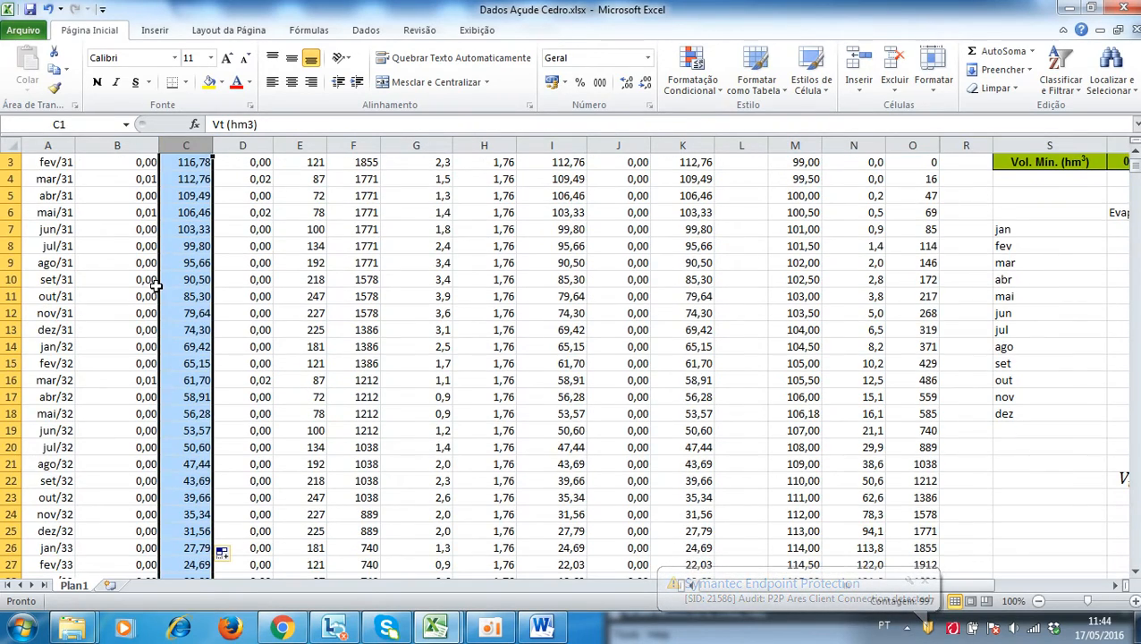
pyautogui.scroll(-1, 156, 284)
pyautogui.scroll(-4, 155, 284)
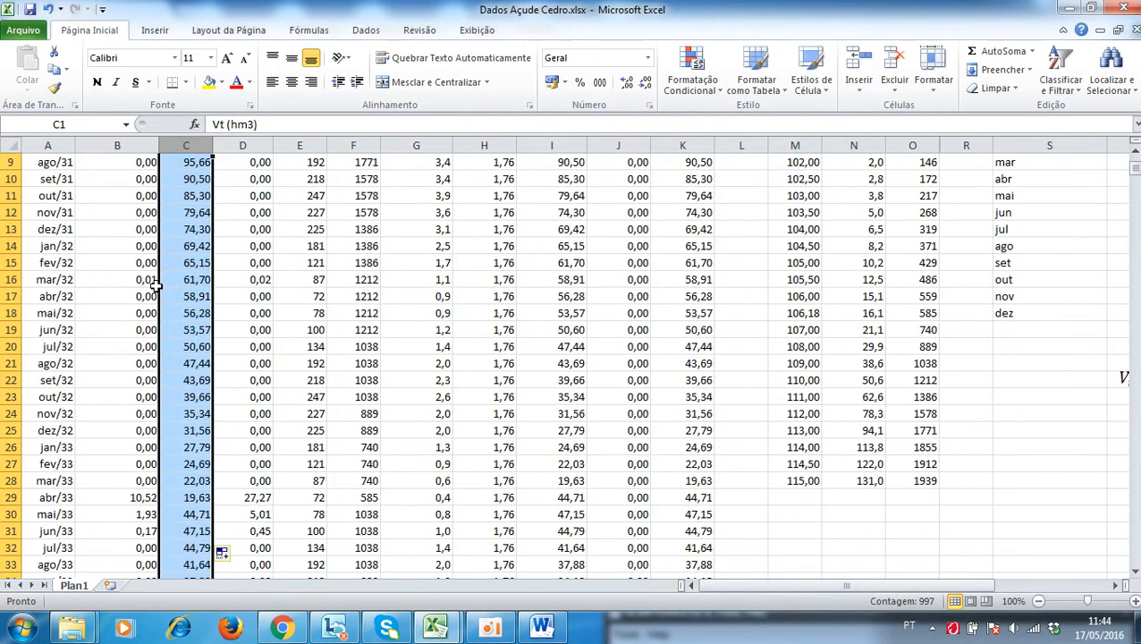
pyautogui.scroll(-6, 152, 295)
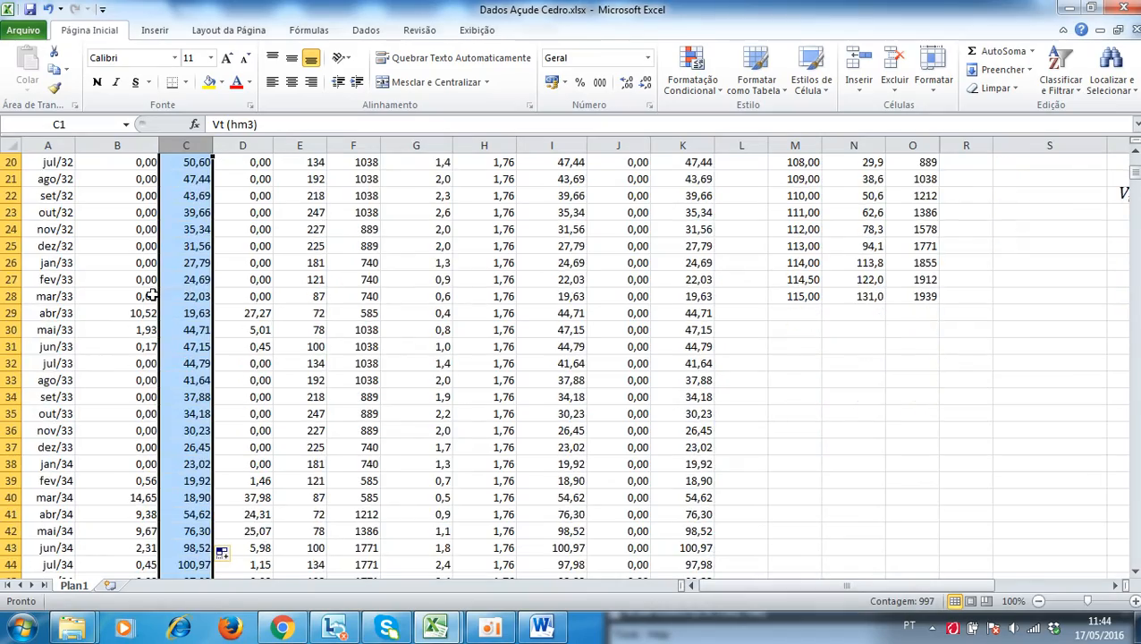
pyautogui.scroll(-8, 152, 297)
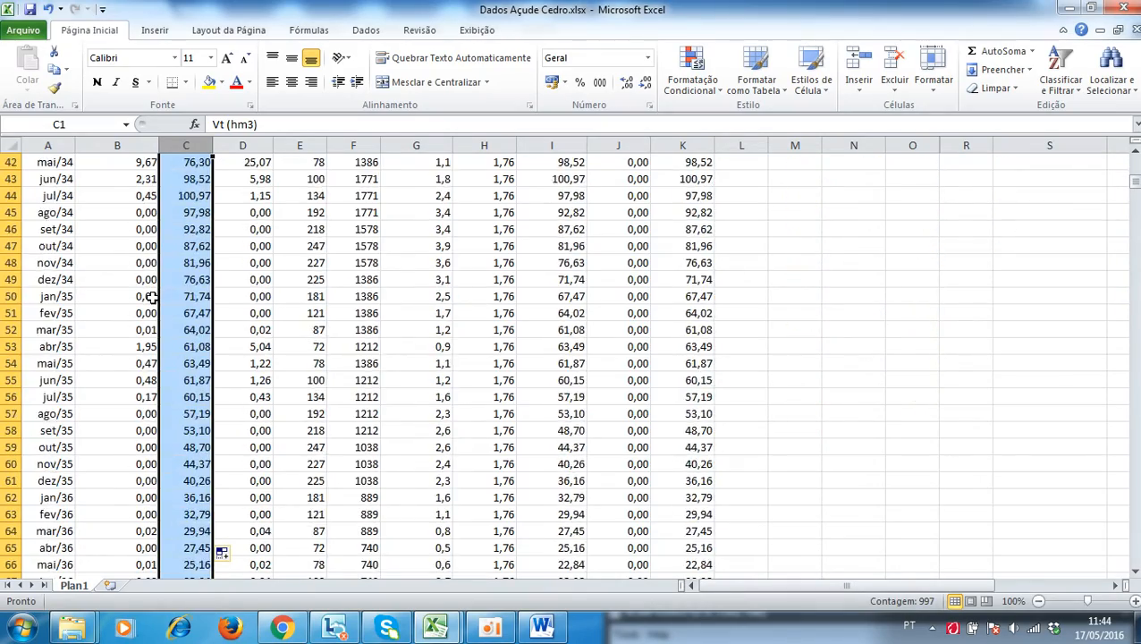
pyautogui.scroll(1, 152, 296)
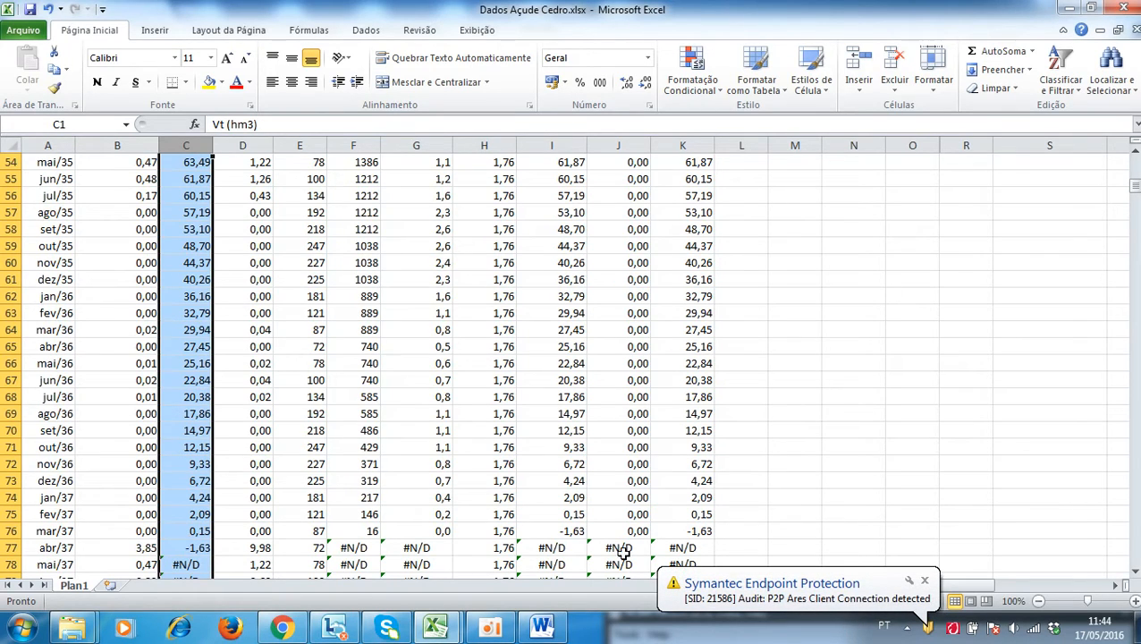
pyautogui.click(930, 584)
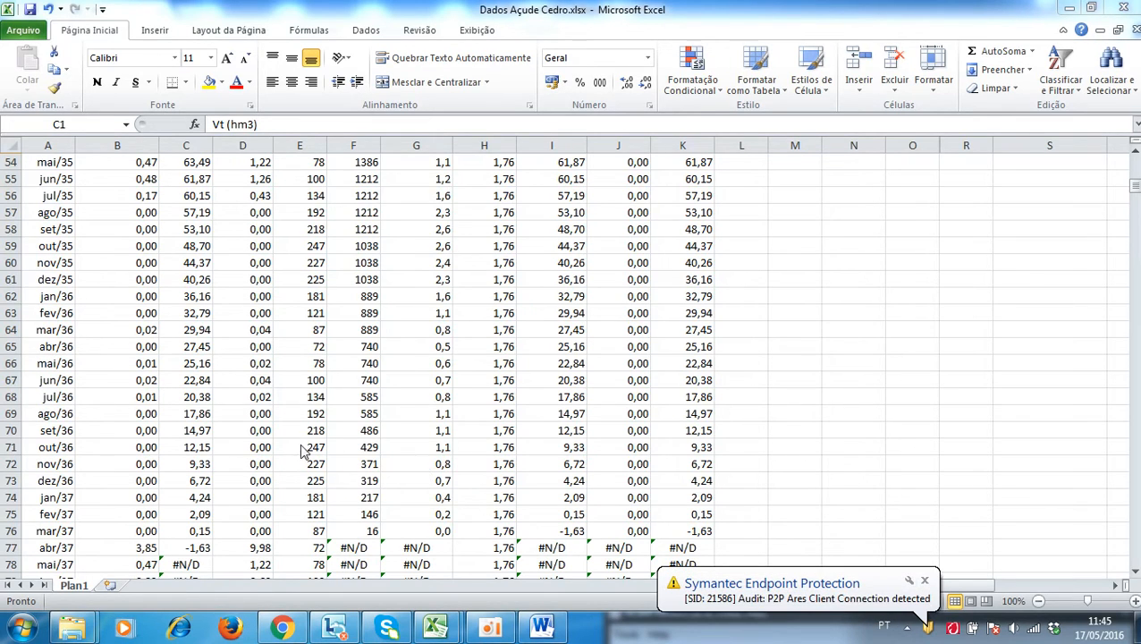
pyautogui.click(934, 581)
pyautogui.scroll(8, 795, 385)
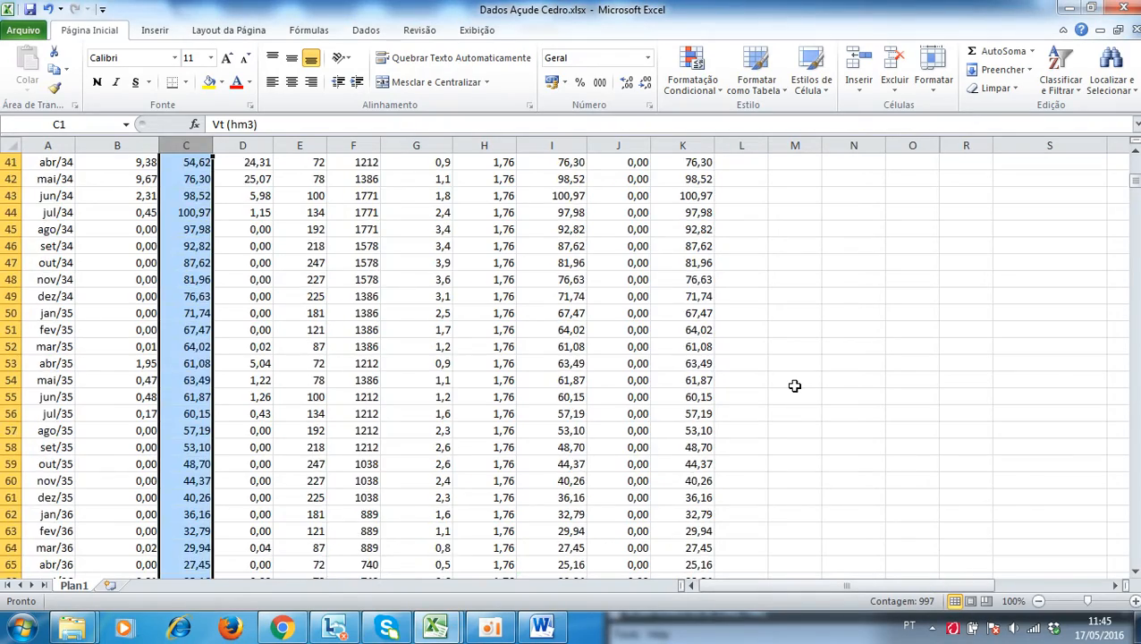
pyautogui.scroll(10, 795, 385)
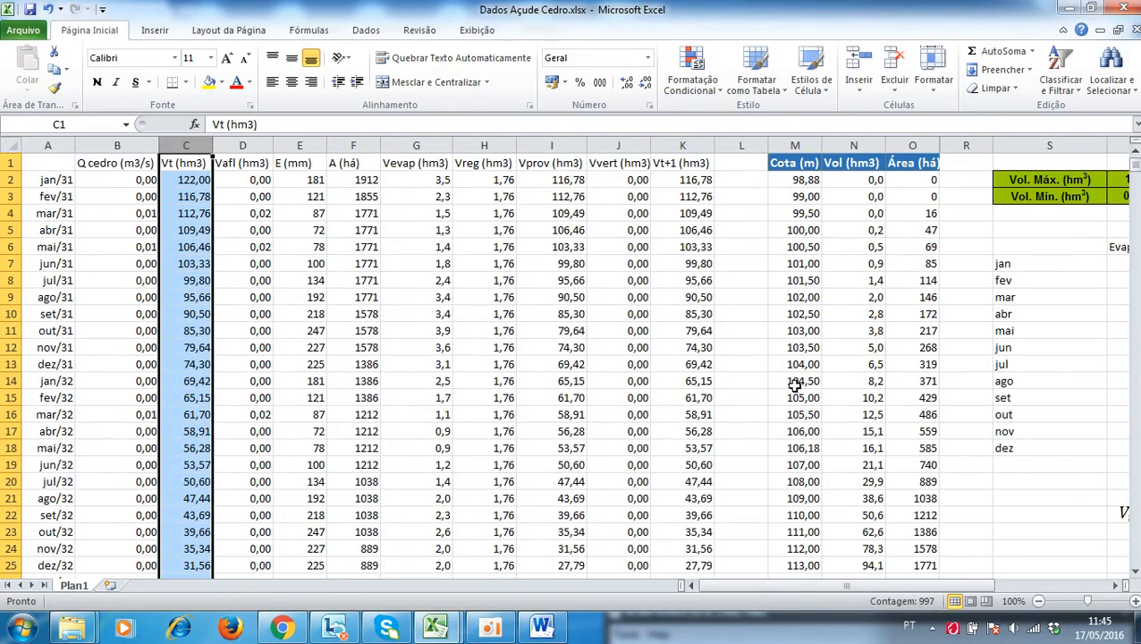
# Set the regulated flow Qreg in X2 to 0,6 m3/s
pyautogui.click(1114, 585)
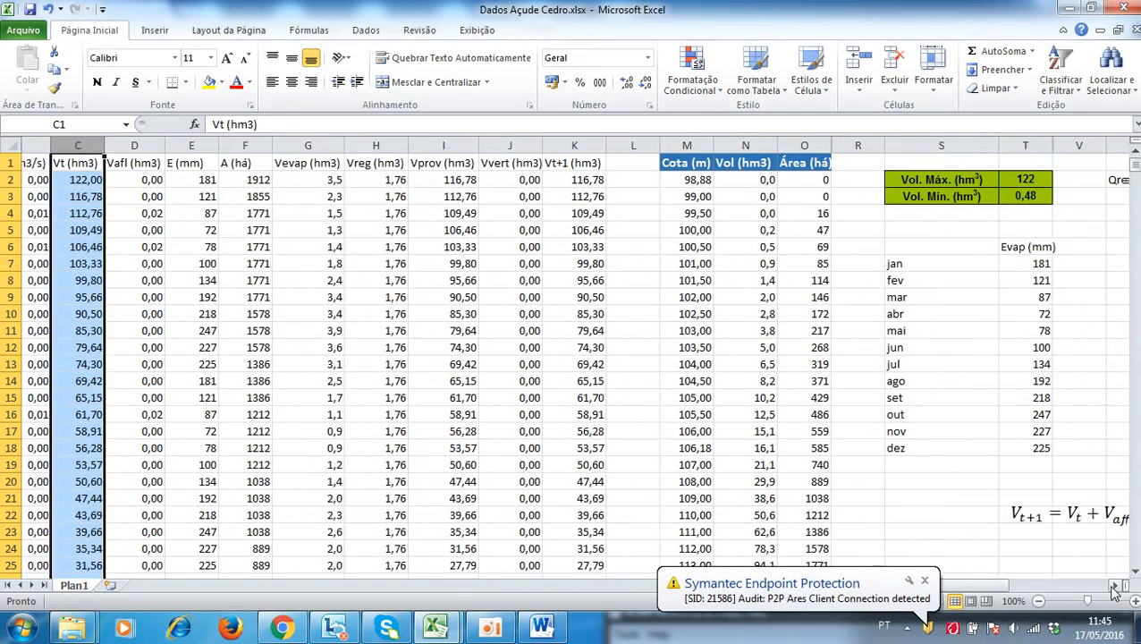
pyautogui.click(1113, 585)
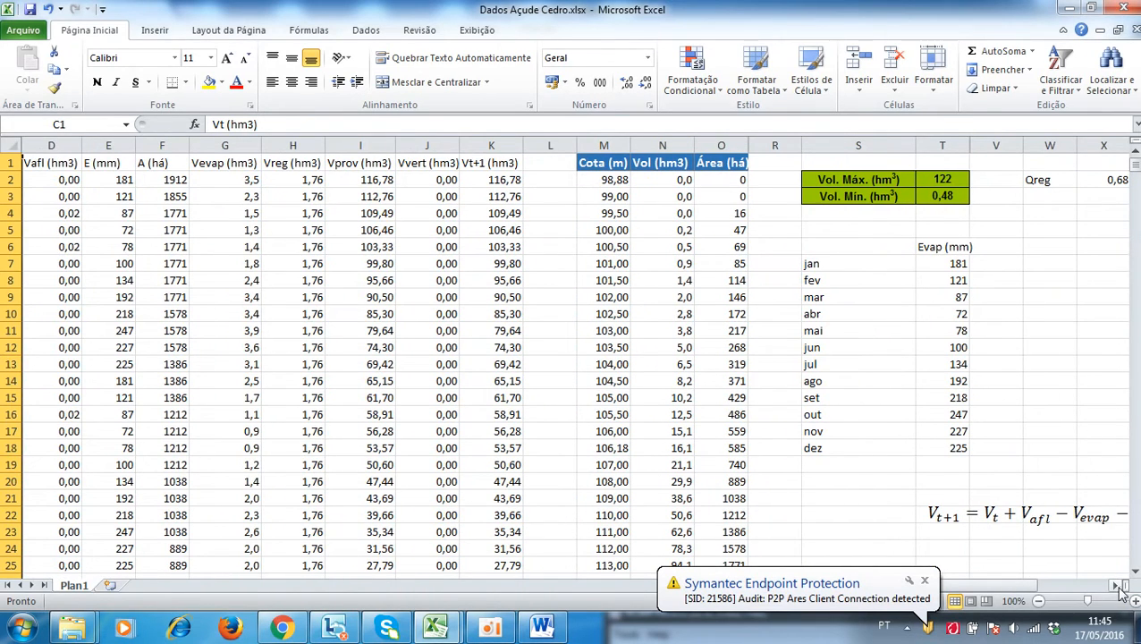
pyautogui.click(1117, 586)
pyautogui.click(1044, 178)
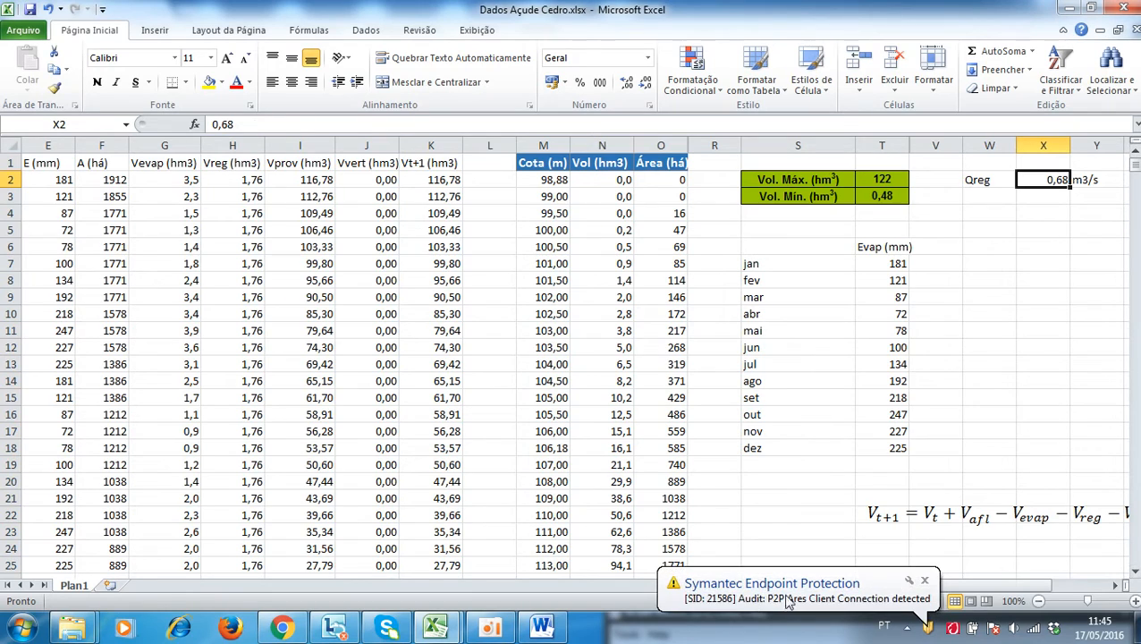
pyautogui.click(924, 580)
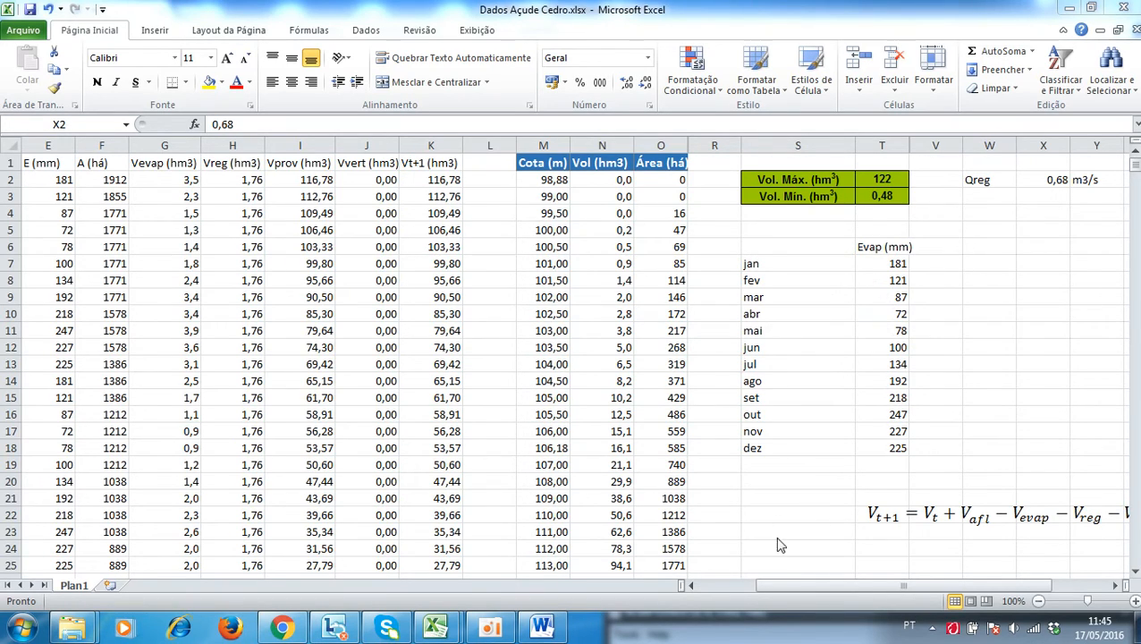
pyautogui.click(689, 586)
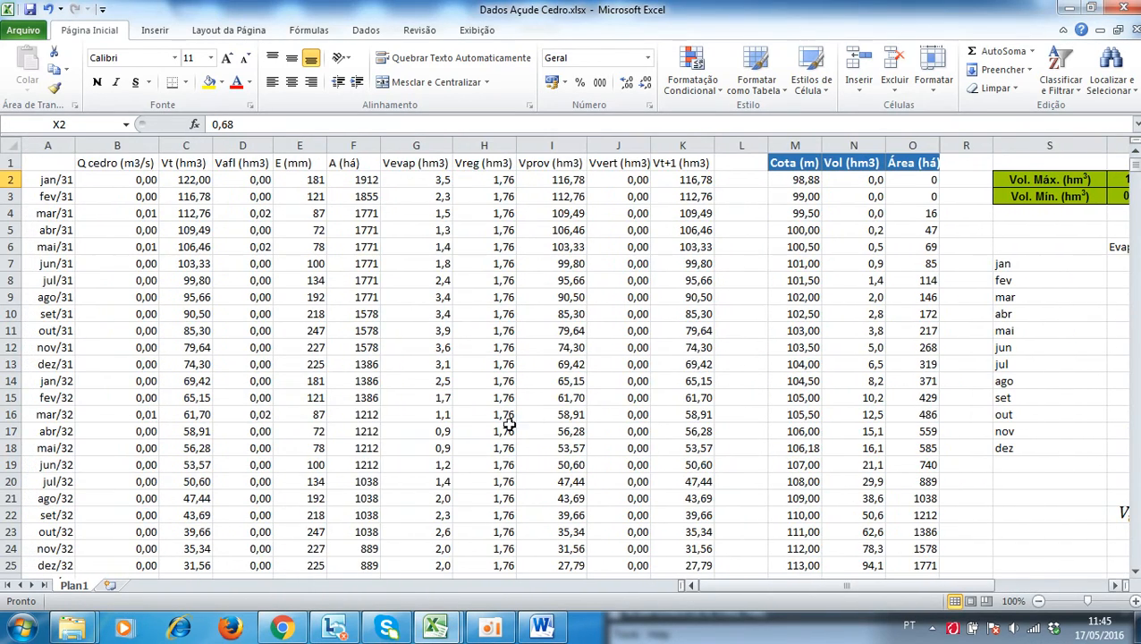
pyautogui.scroll(-12, 430, 344)
pyautogui.scroll(-9, 430, 344)
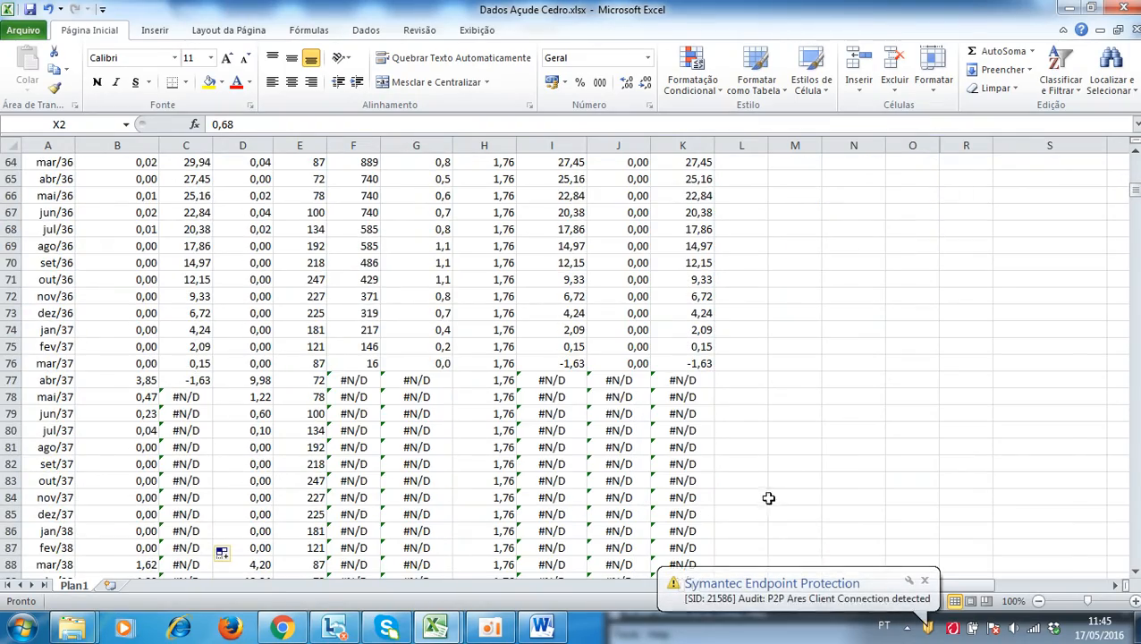
pyautogui.scroll(8, 794, 459)
pyautogui.scroll(9, 795, 459)
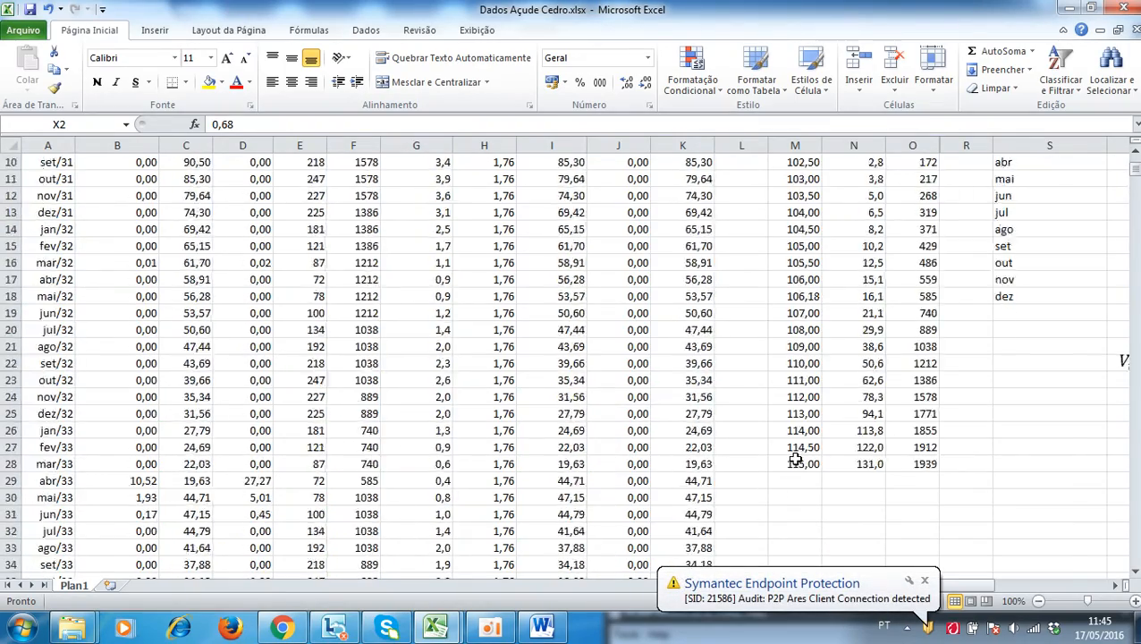
pyautogui.hscroll(3, 1107, 591)
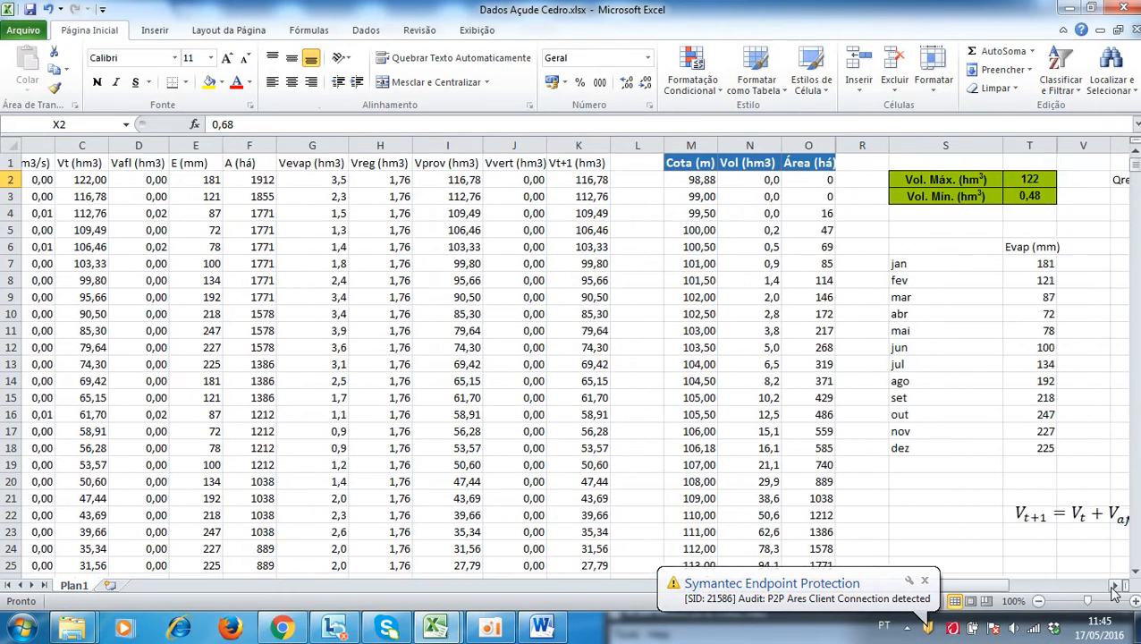
pyautogui.write('0,6')
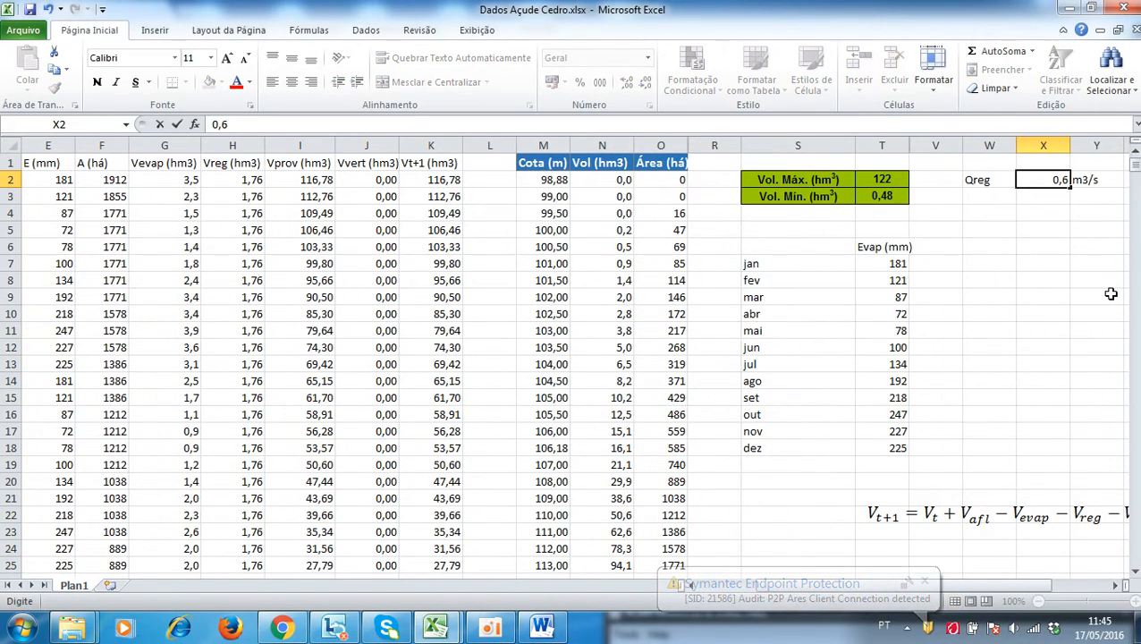
pyautogui.press('Return')
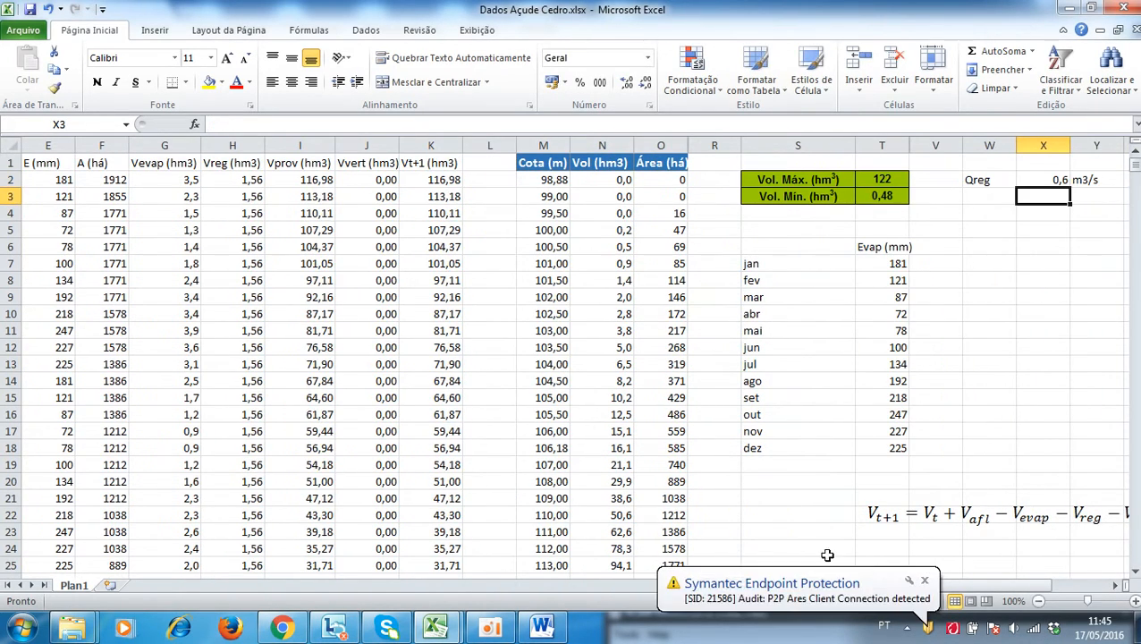
# Check the recalculated volumes down the monthly series and select the April 1937 row
pyautogui.moveTo(862, 586); pyautogui.dragTo(675, 591)
pyautogui.scroll(-16, 327, 430)
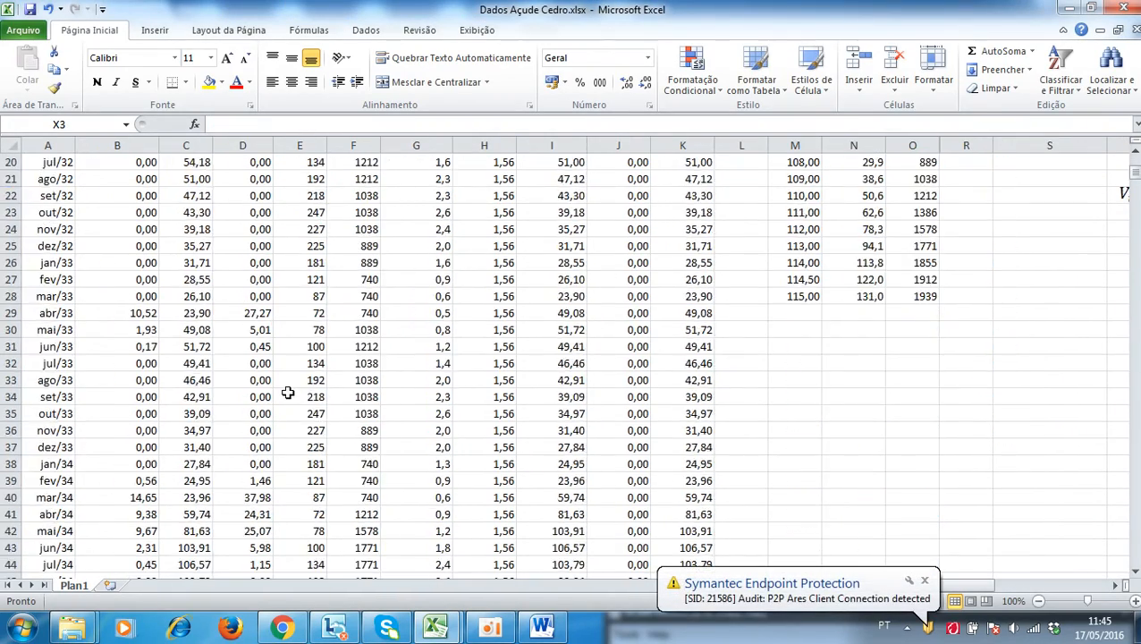
pyautogui.scroll(-8, 289, 397)
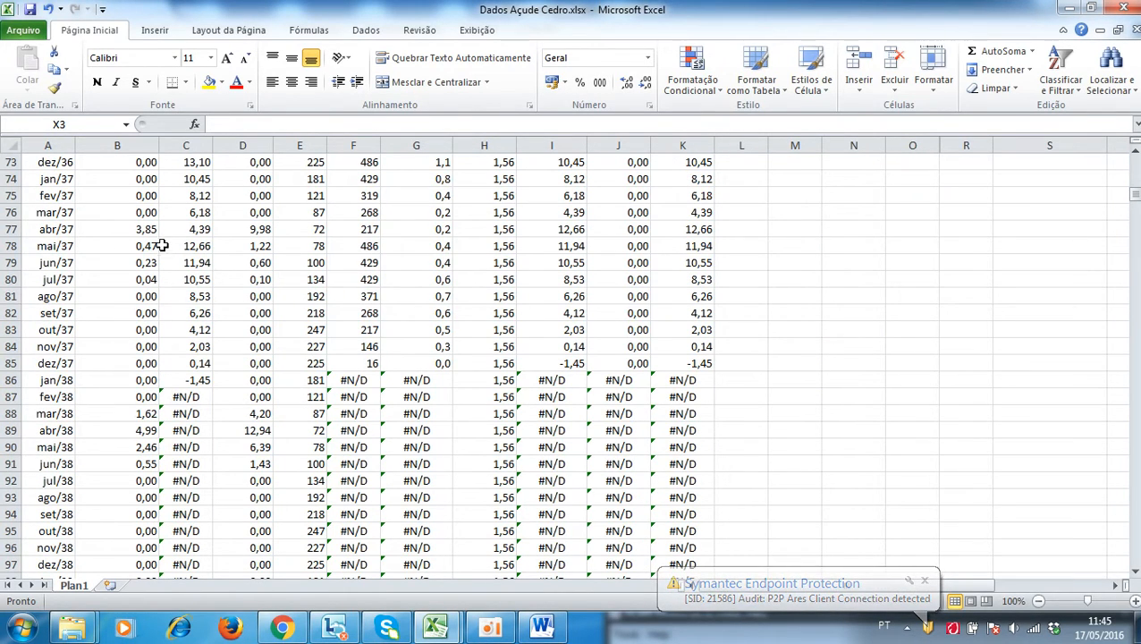
pyautogui.click(11, 229)
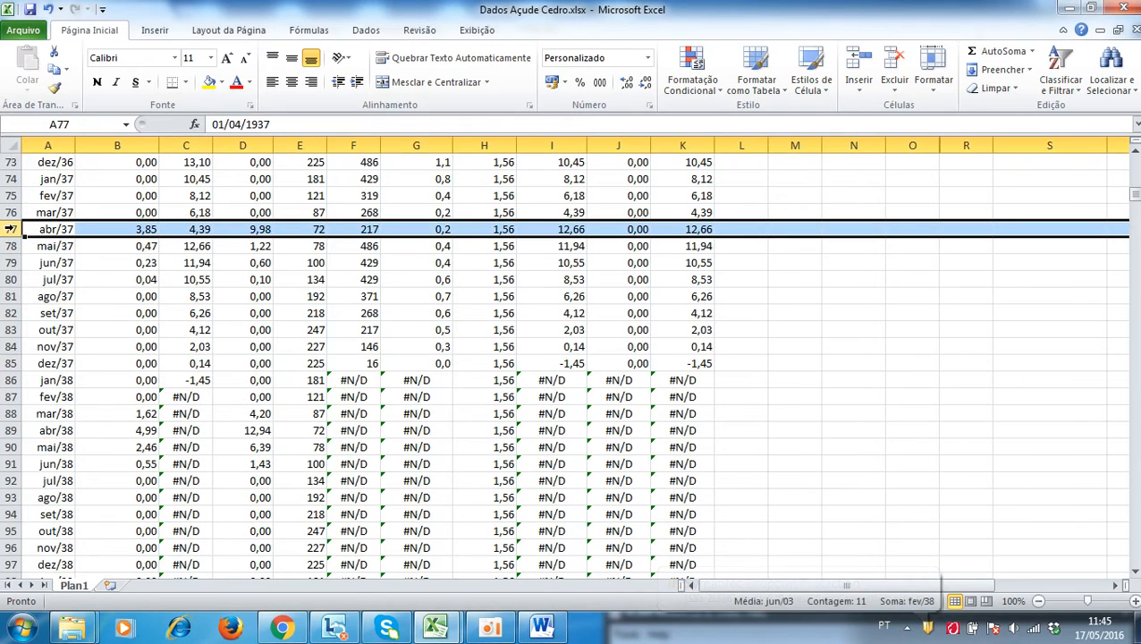
# Mark the January 1938 row, and lower the regulated flow Qreg in X2 to 0,5 m3/s
pyautogui.click(9, 380)
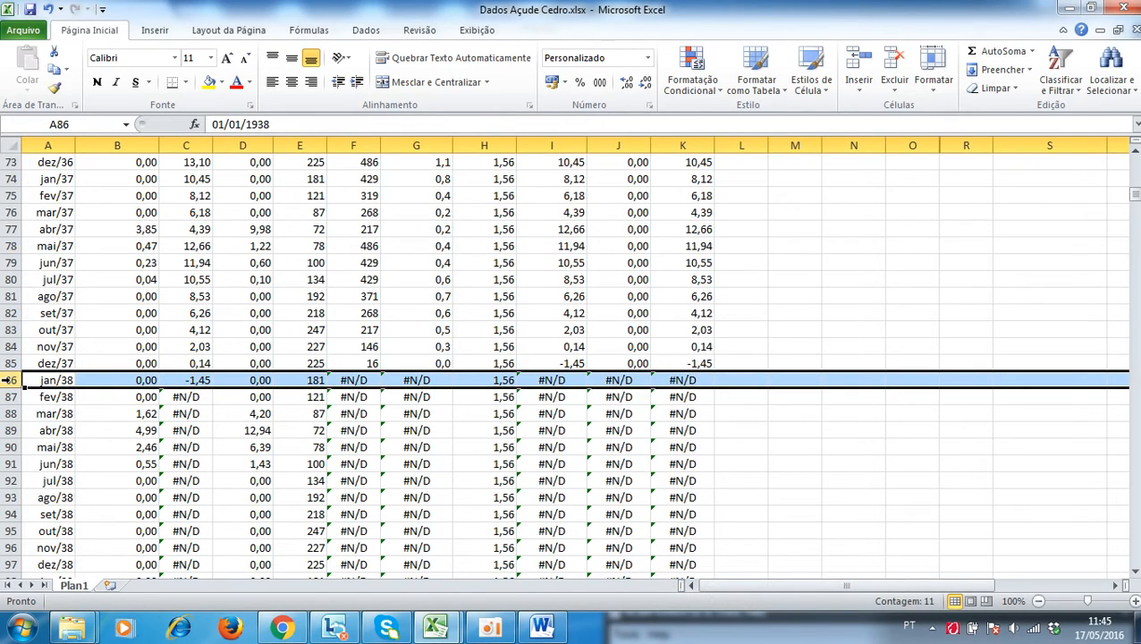
pyautogui.hotkey('ctrl', 'Home')
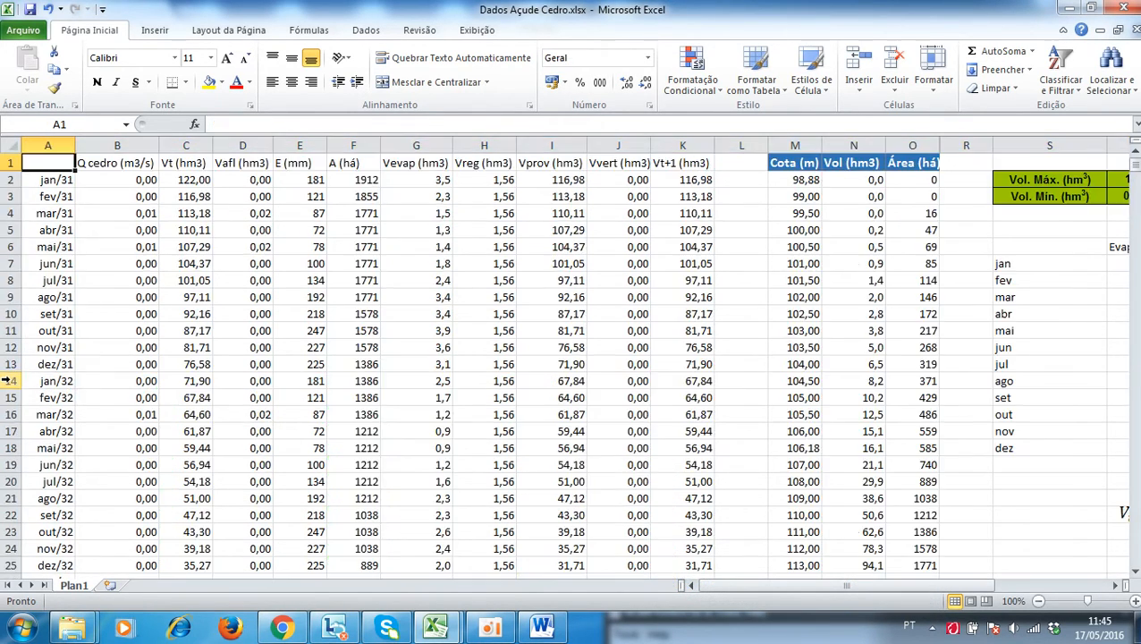
pyautogui.moveTo(1116, 585); pyautogui.dragTo(1117, 585)
pyautogui.click(962, 181)
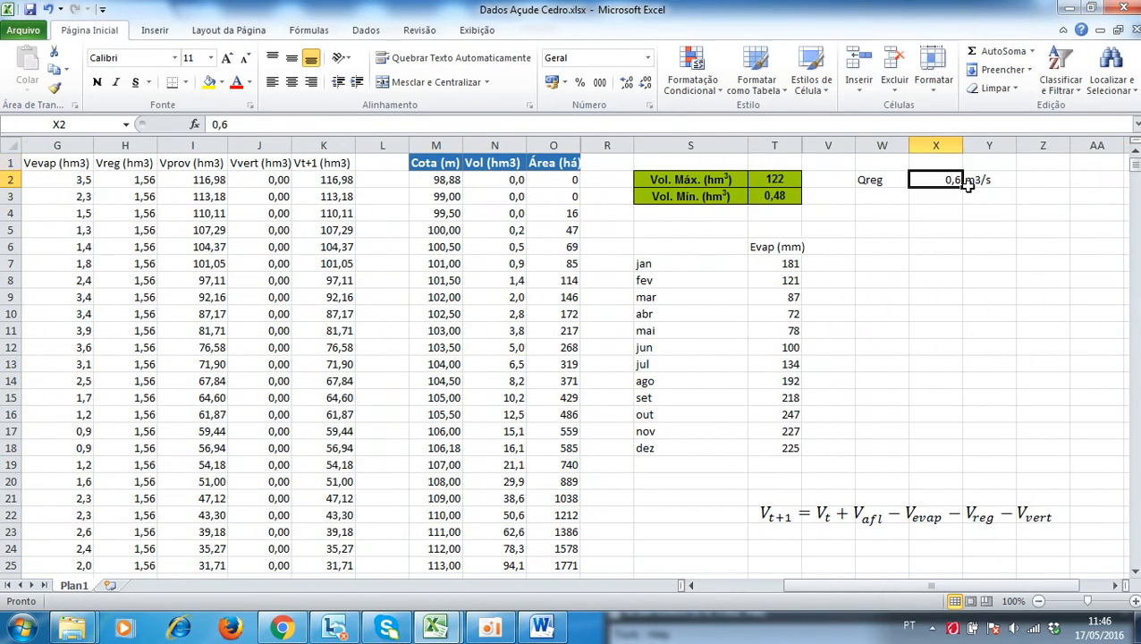
pyautogui.write('0,5')
pyautogui.press('Return')
# Check the recalculated reservoir volumes down the monthly series for months that fail
pyautogui.moveTo(832, 586); pyautogui.dragTo(751, 587)
pyautogui.scroll(-20, 533, 524)
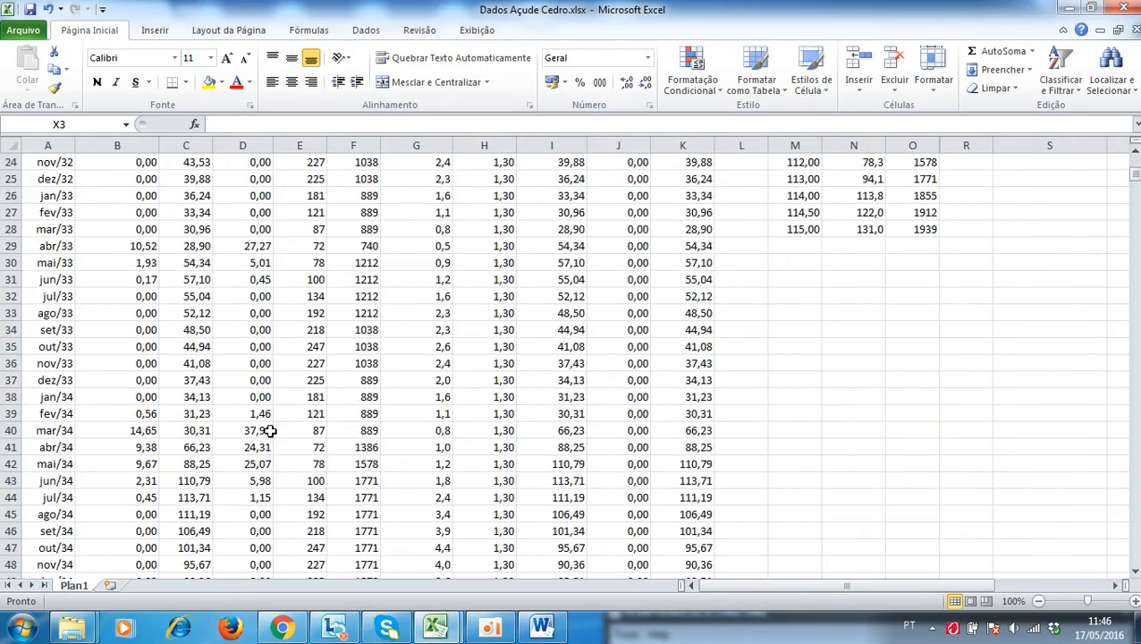
pyautogui.scroll(-9, 283, 417)
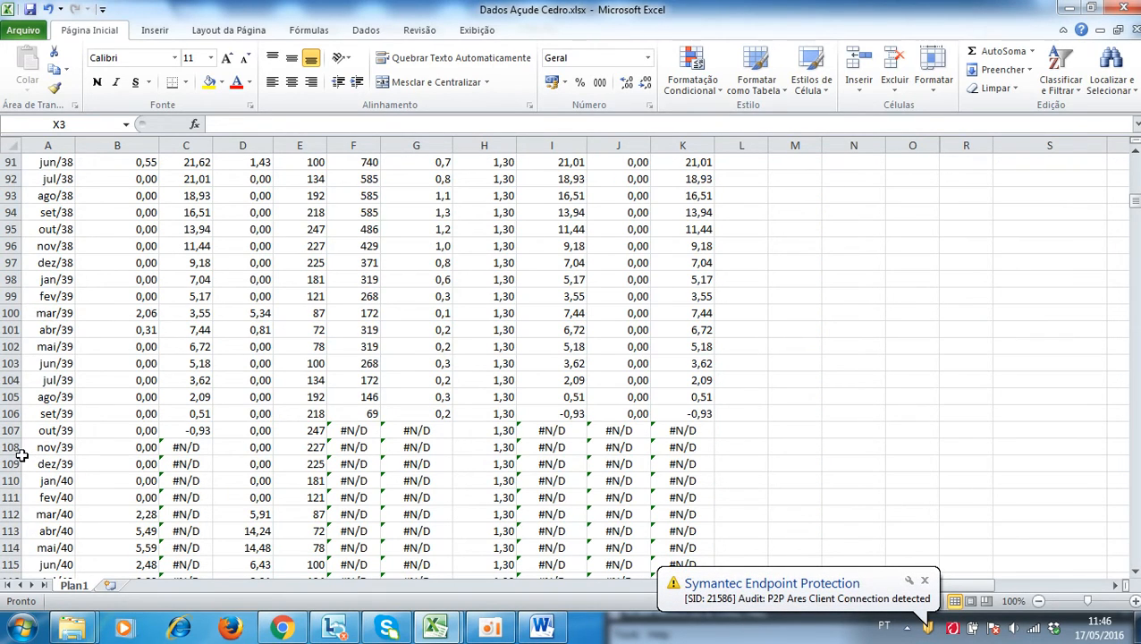
# Enter the label Vmin in W3, directly below the Qreg label
pyautogui.hotkey('ctrl', 'Home')
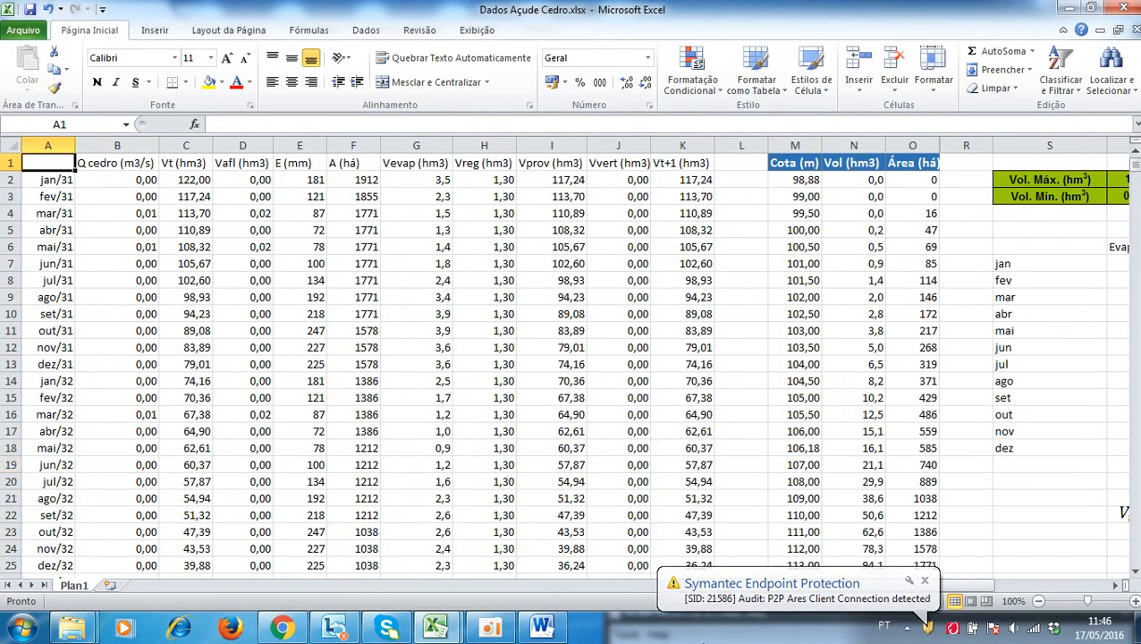
pyautogui.click(925, 580)
pyautogui.moveTo(1118, 586); pyautogui.dragTo(1118, 586)
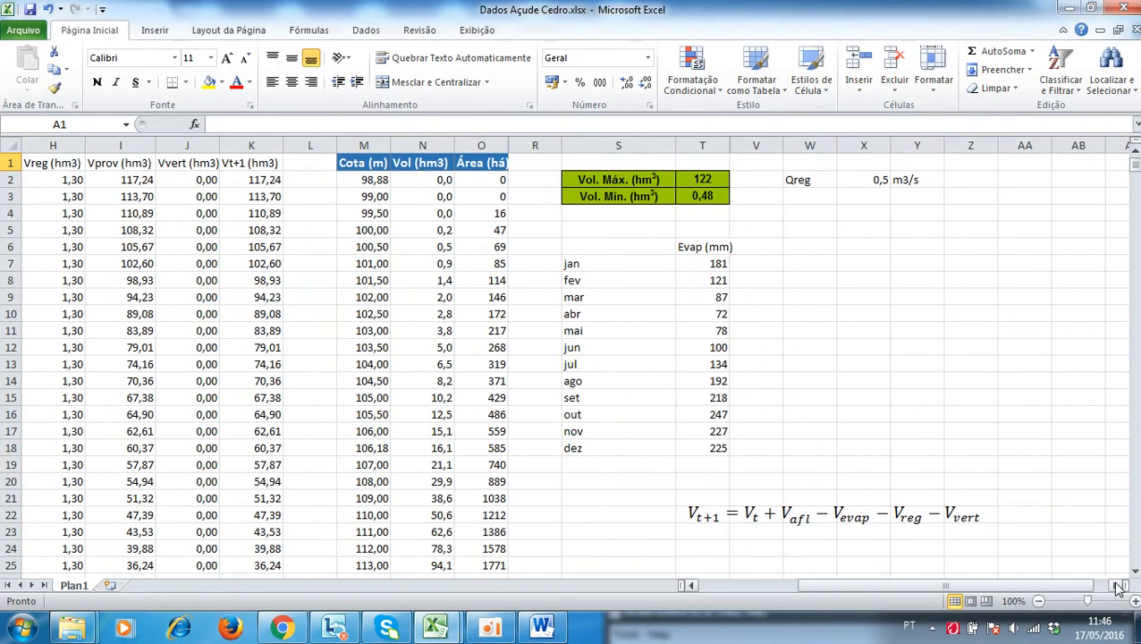
pyautogui.click(807, 198)
pyautogui.write('Vmin')
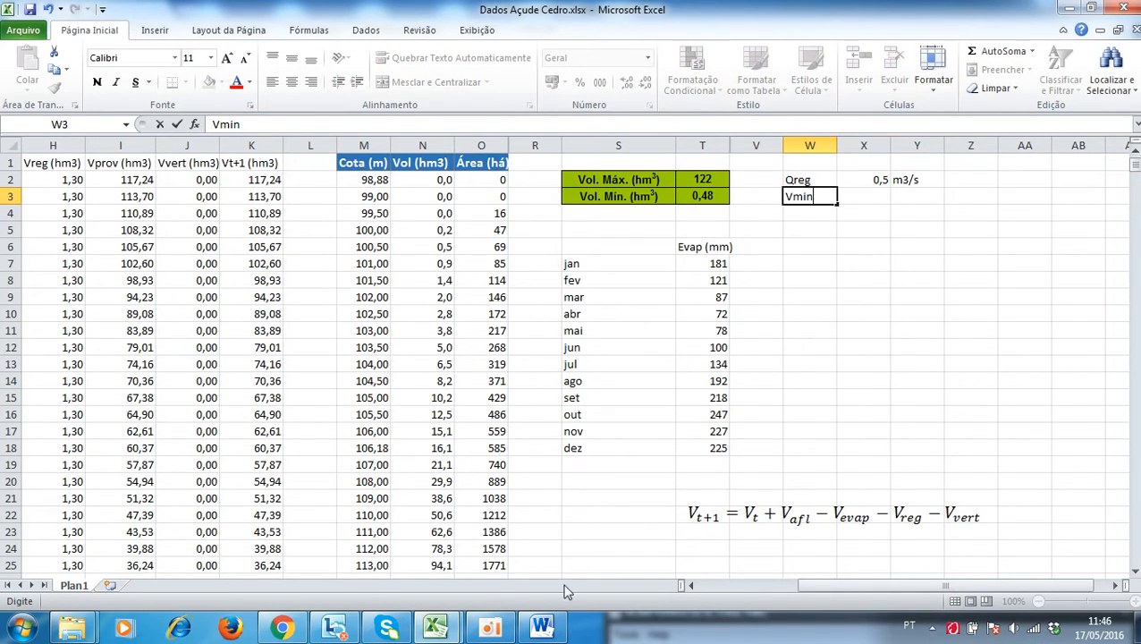
pyautogui.click(490, 628)
pyautogui.moveTo(771, 619); pyautogui.dragTo(769, 514)
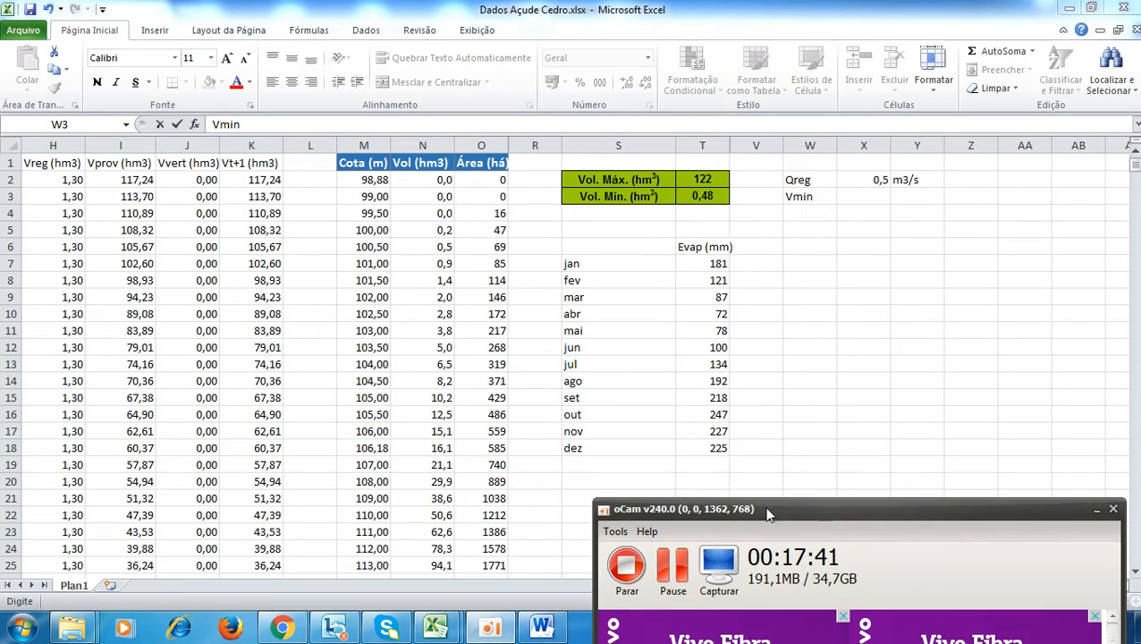
pyautogui.moveTo(858, 513); pyautogui.dragTo(867, 591)
# Enter a formula in X3 that returns the minimum of the whole Vt column, =min(C:C)
pyautogui.click(861, 191)
pyautogui.click(855, 194)
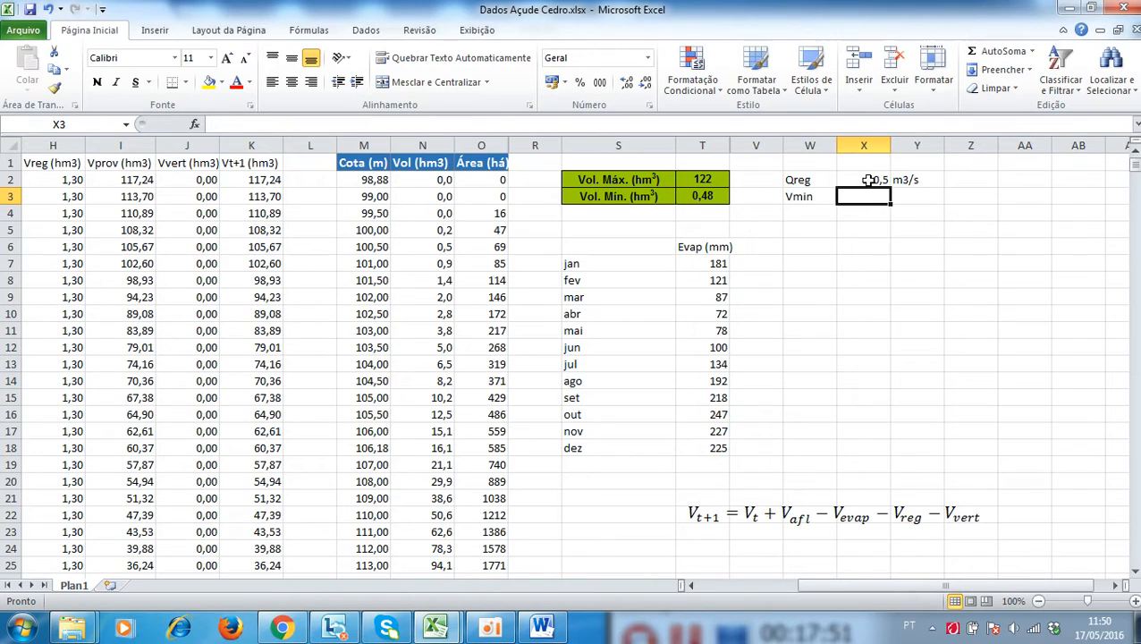
pyautogui.write('=min')
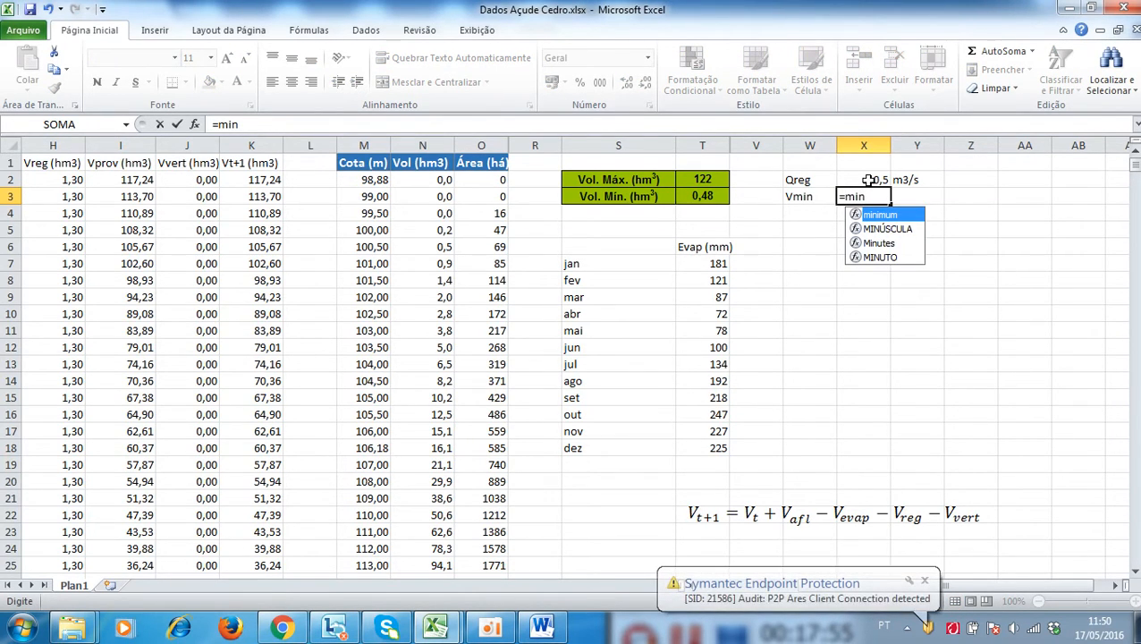
pyautogui.write('(')
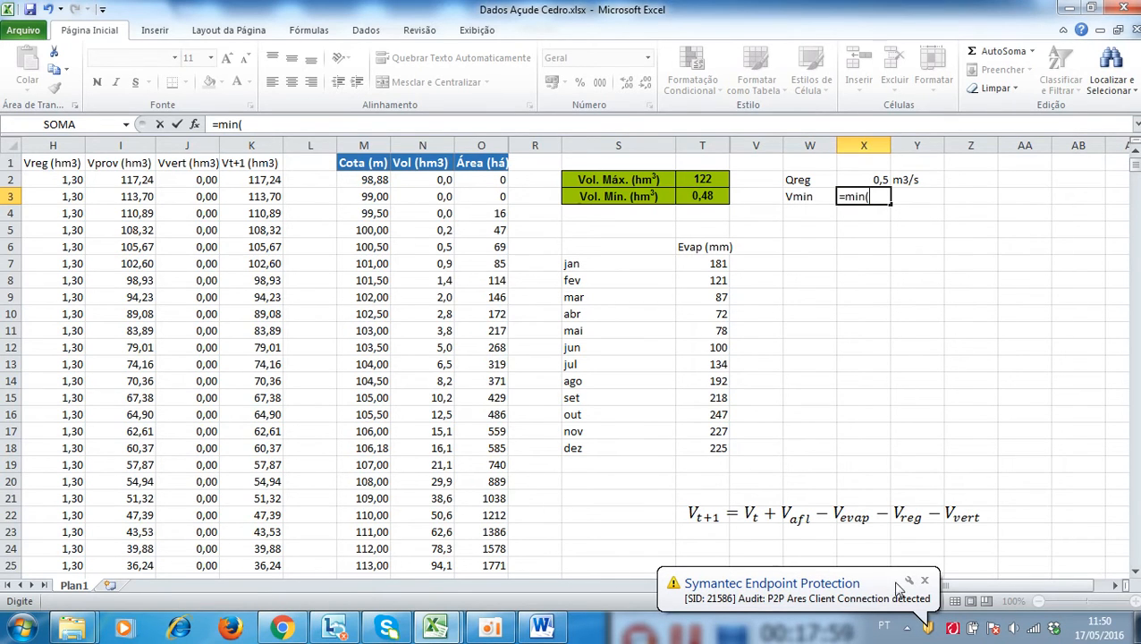
pyautogui.click(925, 580)
pyautogui.click(690, 586)
pyautogui.click(690, 586)
pyautogui.click(690, 586)
pyautogui.click(691, 586)
pyautogui.click(690, 586)
pyautogui.click(47, 144)
pyautogui.write(')')
pyautogui.press('Return')
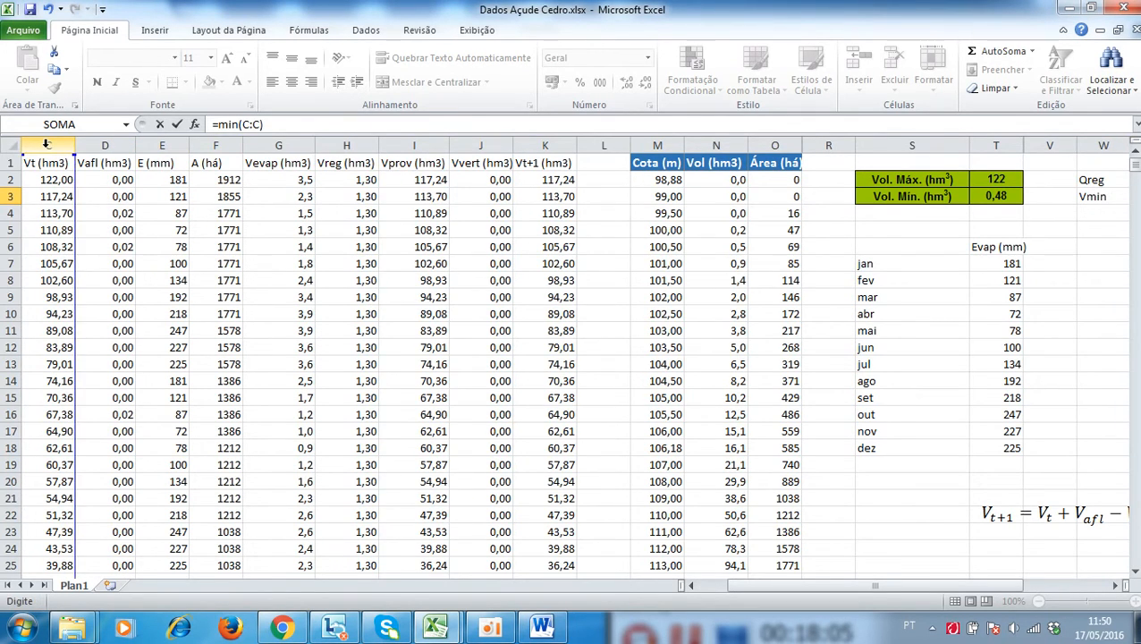
pyautogui.press('Up')
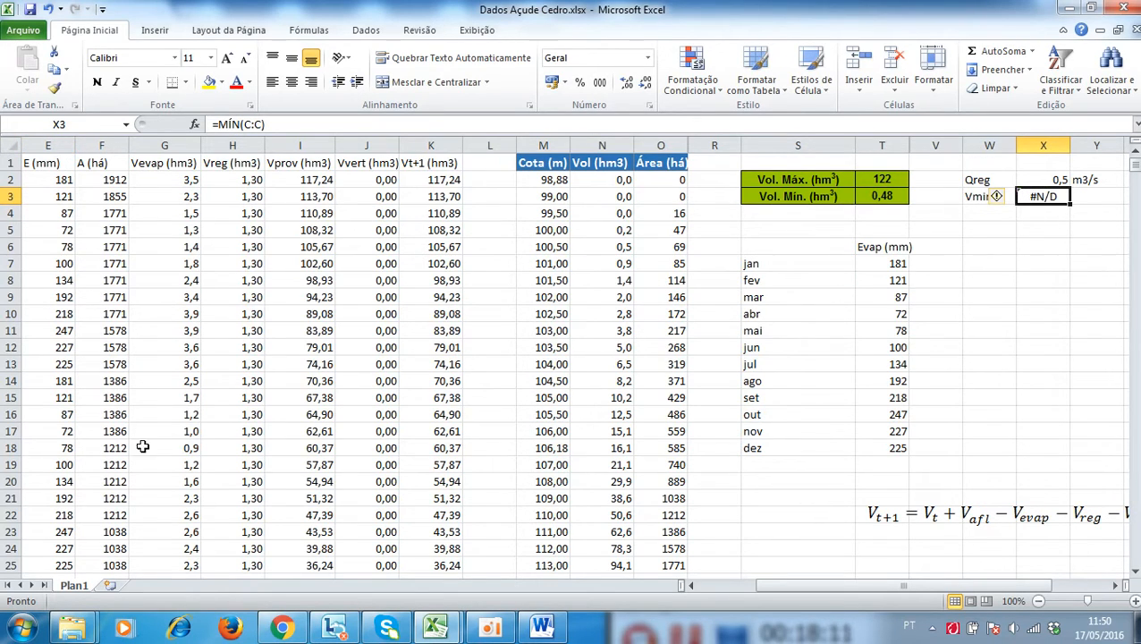
# Examine the Vt column down to late 1939 for the first month whose volume fails, including the formula in C108
pyautogui.click(691, 585)
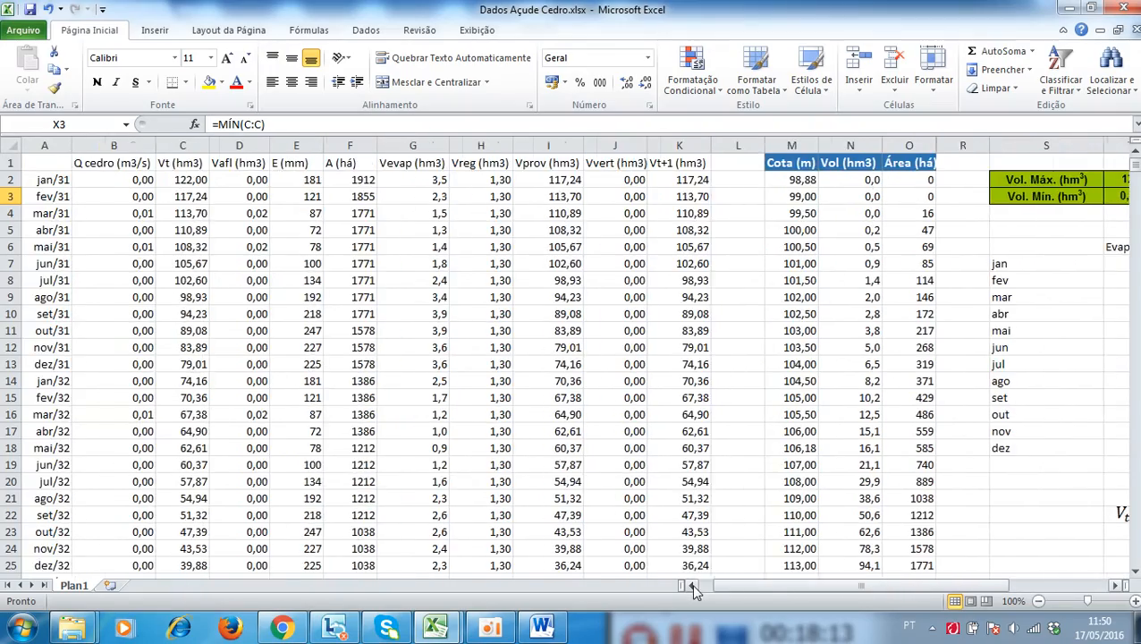
pyautogui.scroll(-7, 455, 491)
pyautogui.scroll(-15, 455, 496)
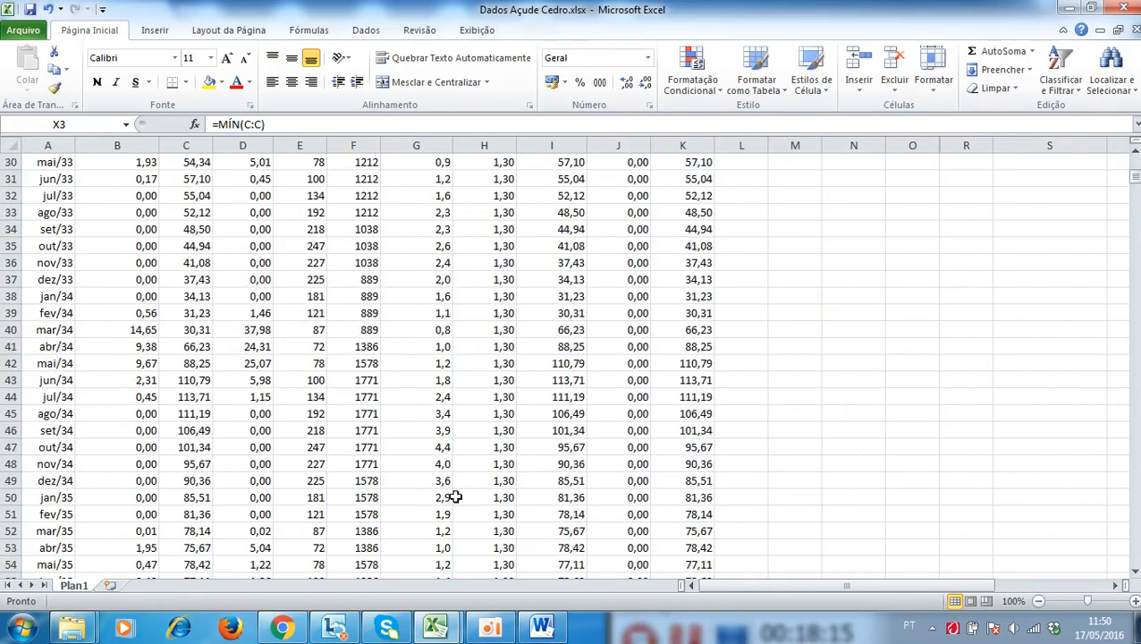
pyautogui.scroll(-10, 457, 499)
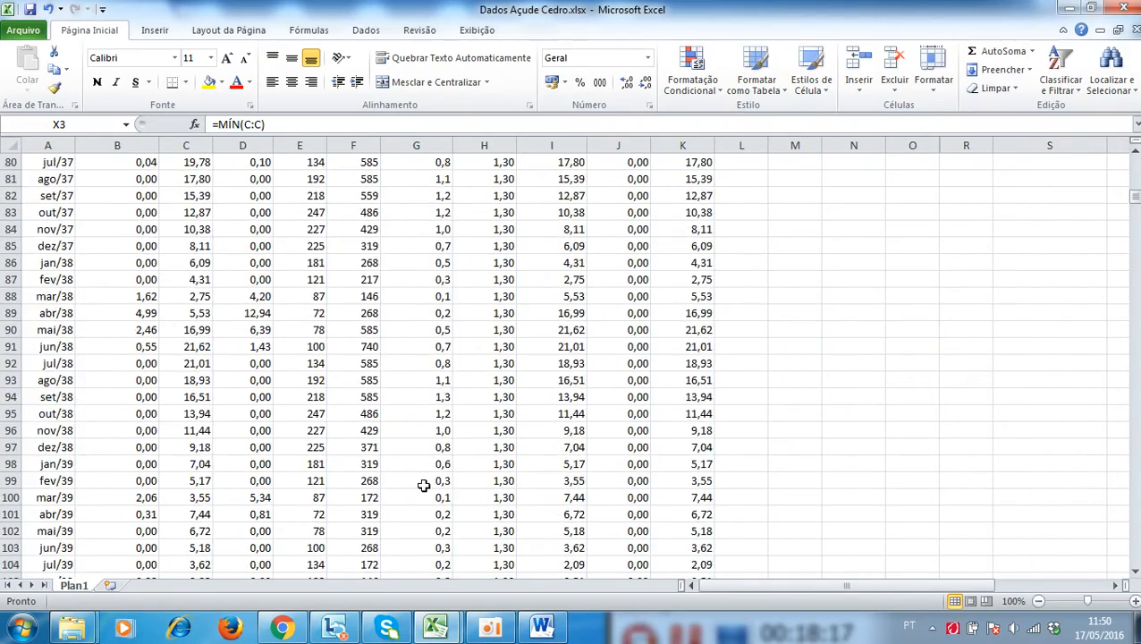
pyautogui.click(181, 380)
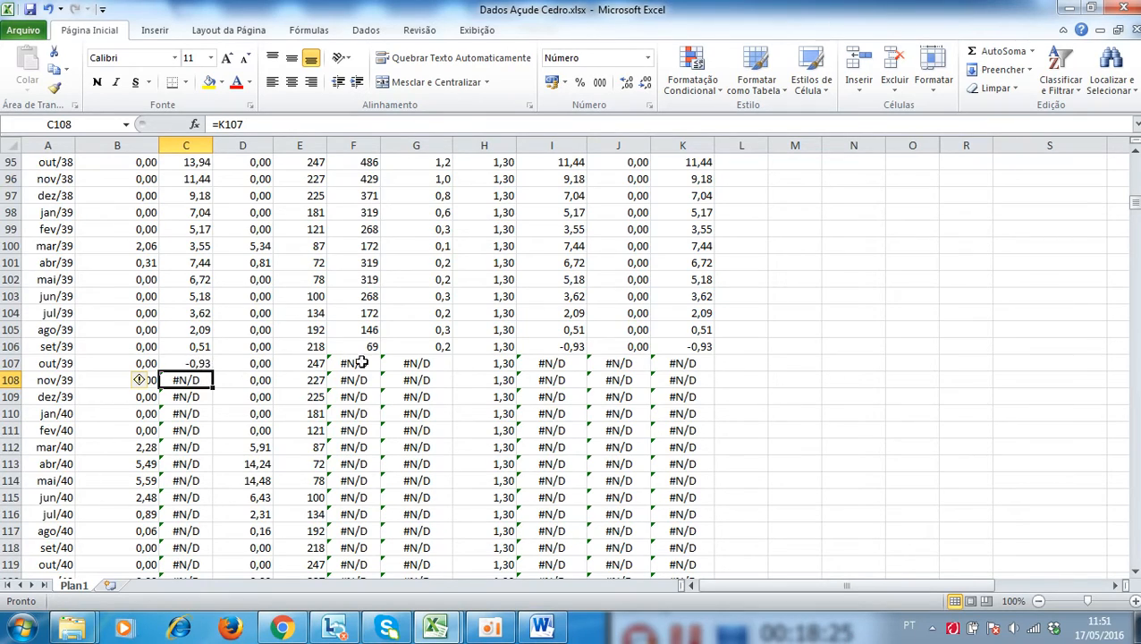
pyautogui.scroll(2, 626, 429)
pyautogui.moveTo(1134, 202); pyautogui.dragTo(1134, 161)
pyautogui.scroll(-1, 872, 351)
pyautogui.scroll(1, 855, 348)
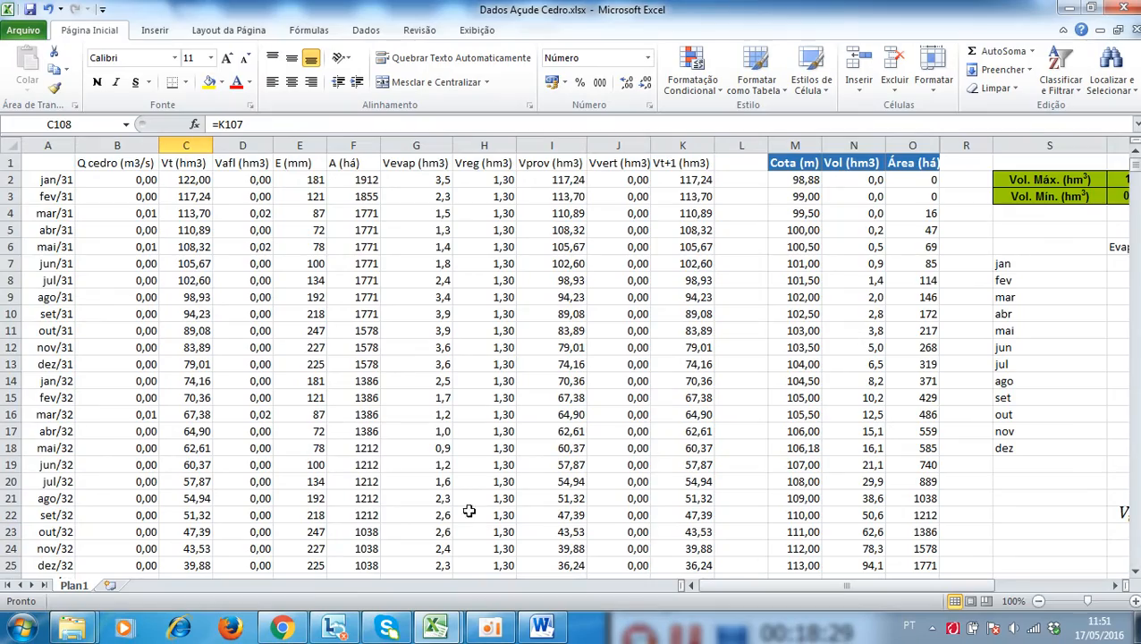
pyautogui.scroll(-10, 637, 448)
pyautogui.scroll(-16, 460, 441)
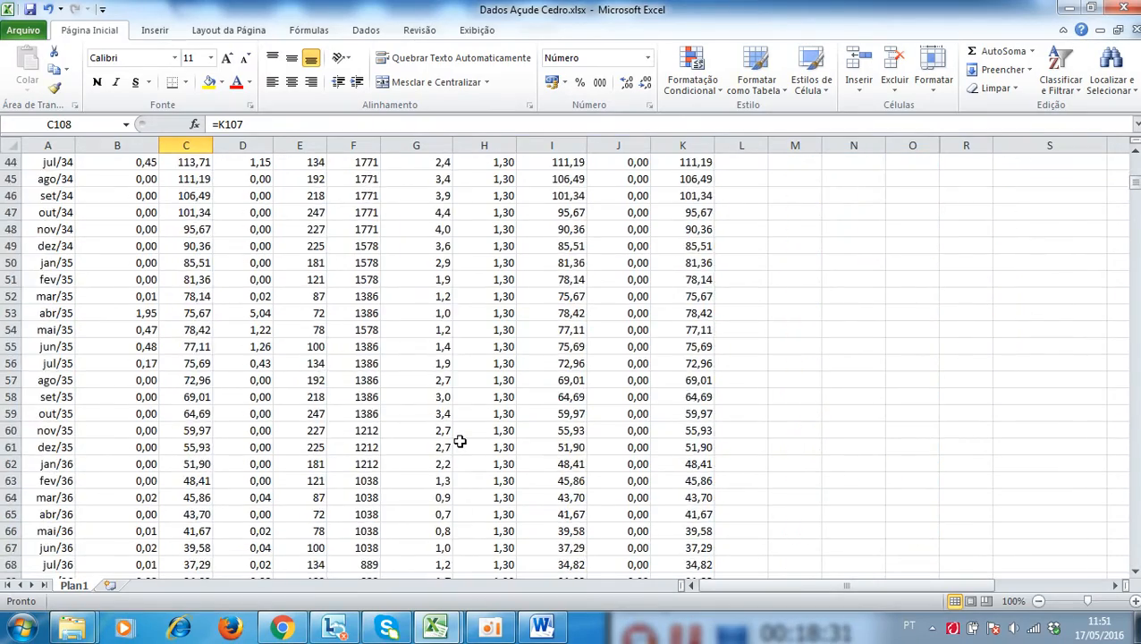
pyautogui.scroll(-4, 461, 454)
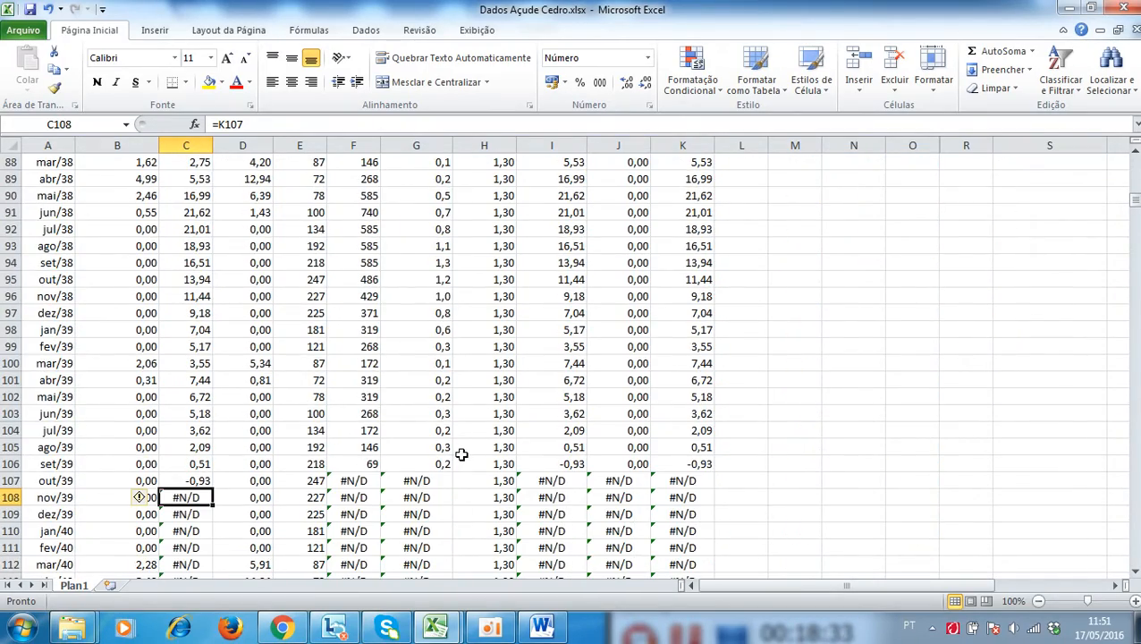
# Split the worksheet window into panes showing the first rows above and the failing months from September 1939 below
pyautogui.click(477, 29)
pyautogui.click(783, 52)
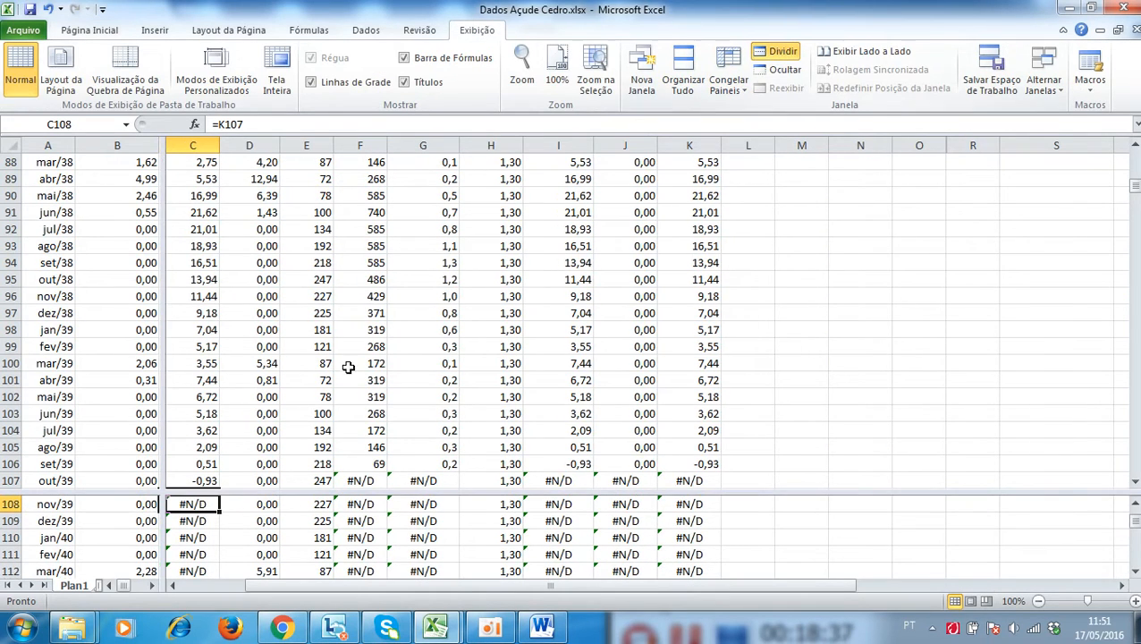
pyautogui.click(126, 330)
pyautogui.hotkey('ctrl', 'Home')
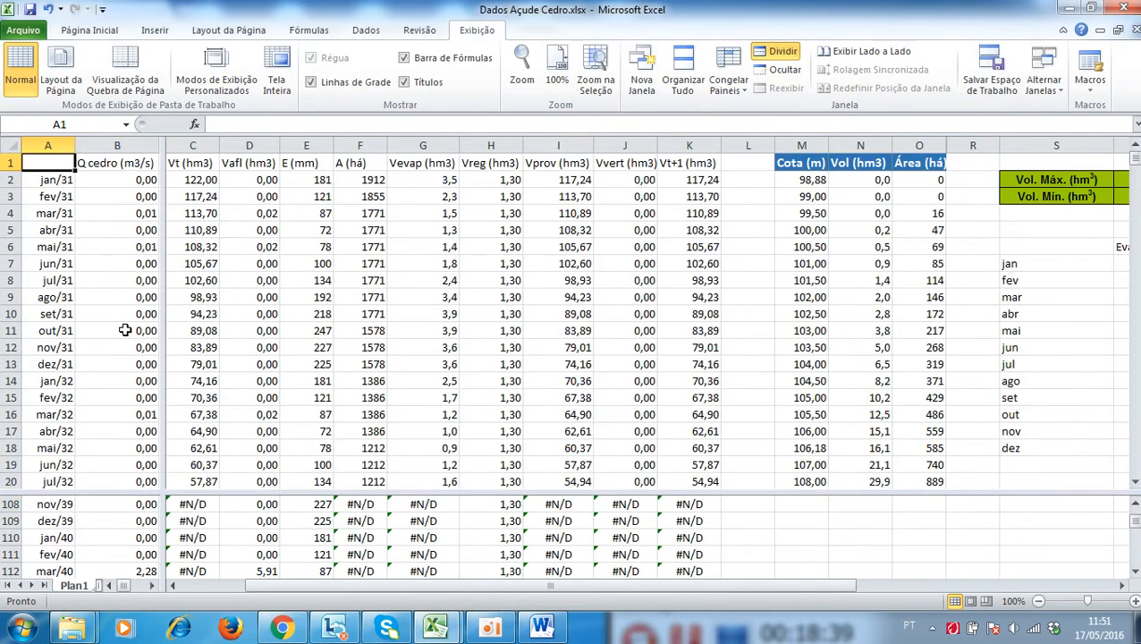
pyautogui.click(253, 519)
pyautogui.scroll(1, 253, 516)
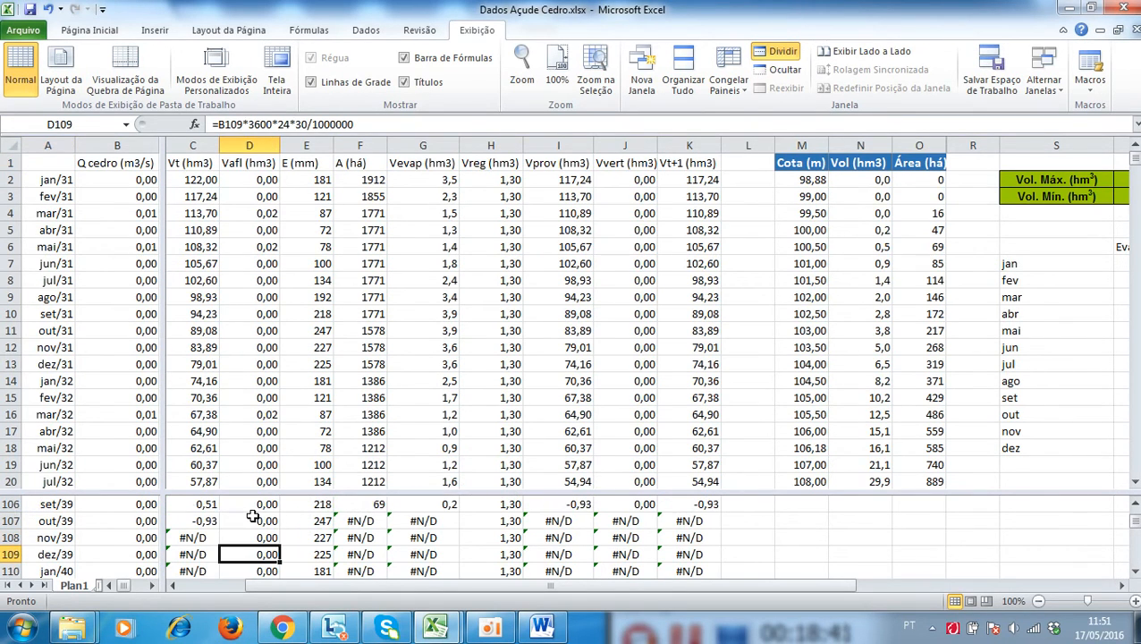
pyautogui.click(172, 585)
pyautogui.click(172, 586)
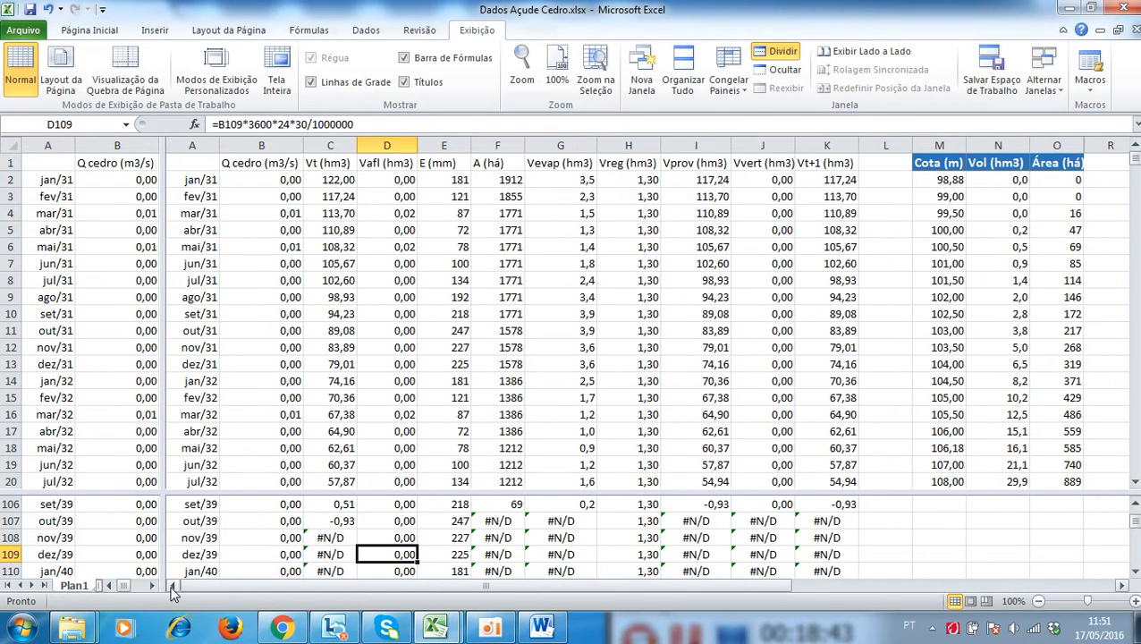
# Inspect the October 1939 volume in C107 and the area lookup formula in F107, and enlarge the lower pane
pyautogui.click(344, 524)
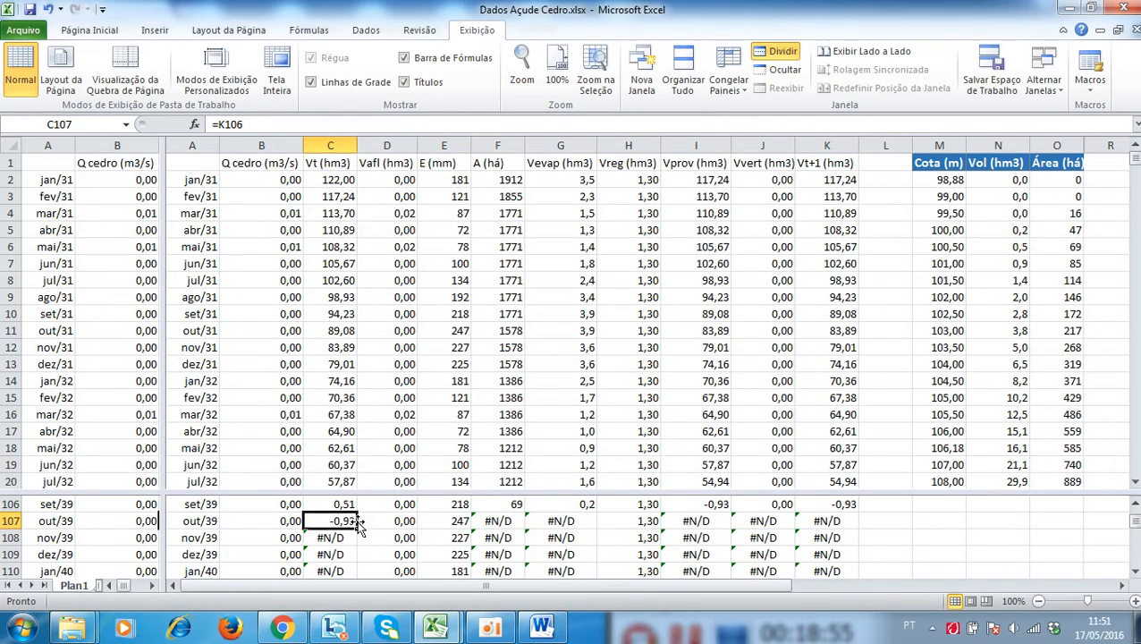
pyautogui.click(499, 521)
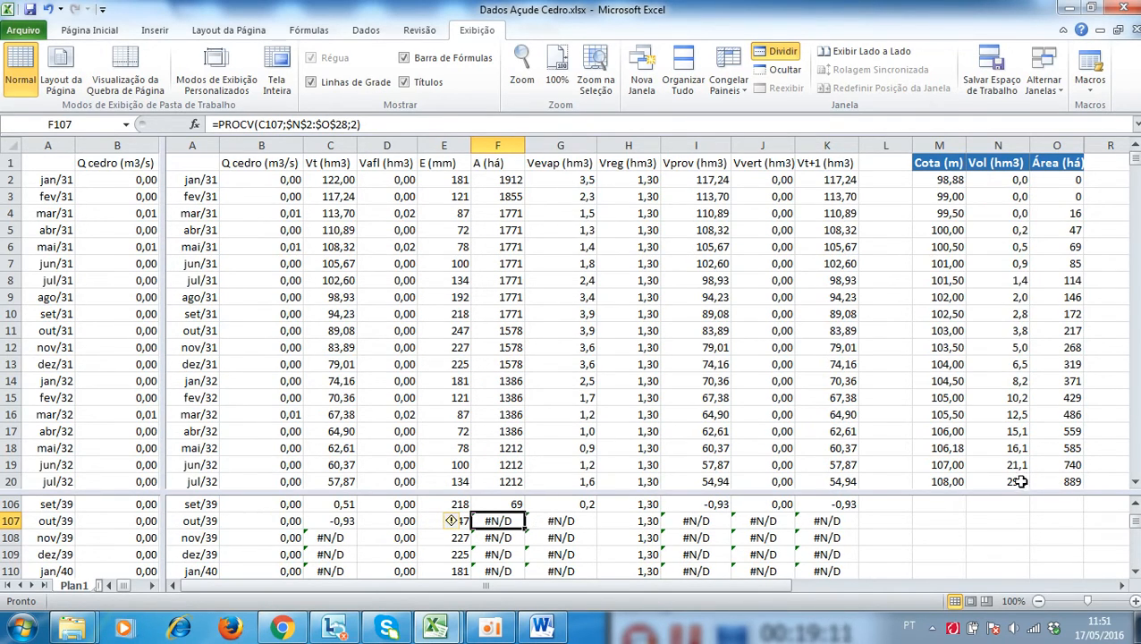
pyautogui.moveTo(1012, 493); pyautogui.dragTo(1010, 442)
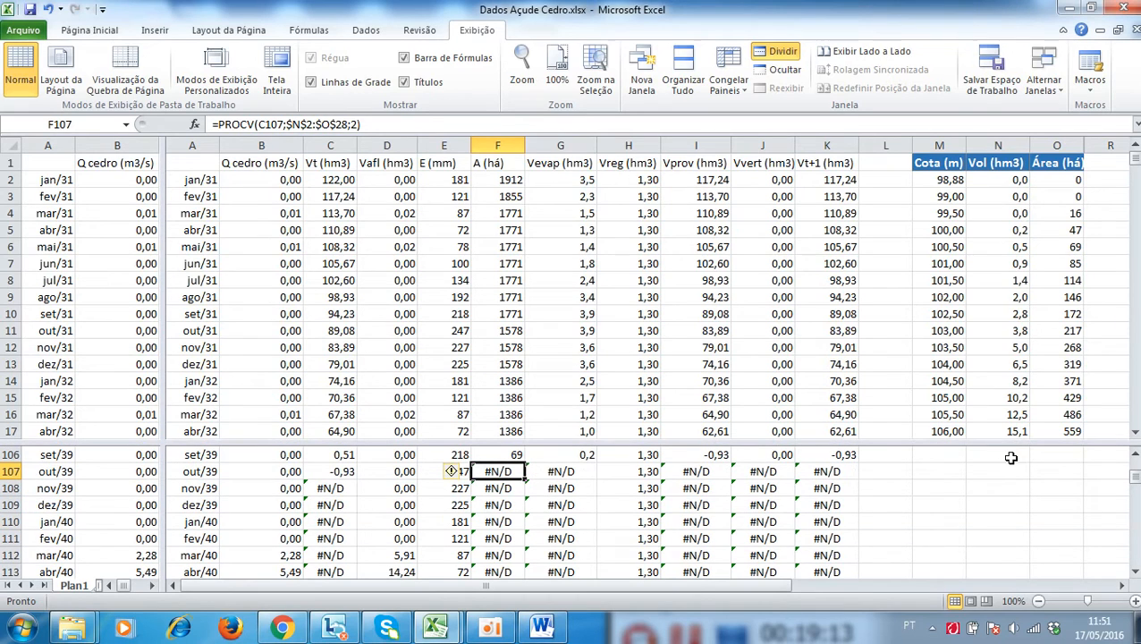
# Set the regulated flow Qreg in X2 to 0,4 m3/s
pyautogui.click(1120, 585)
pyautogui.moveTo(1120, 586); pyautogui.dragTo(1120, 586)
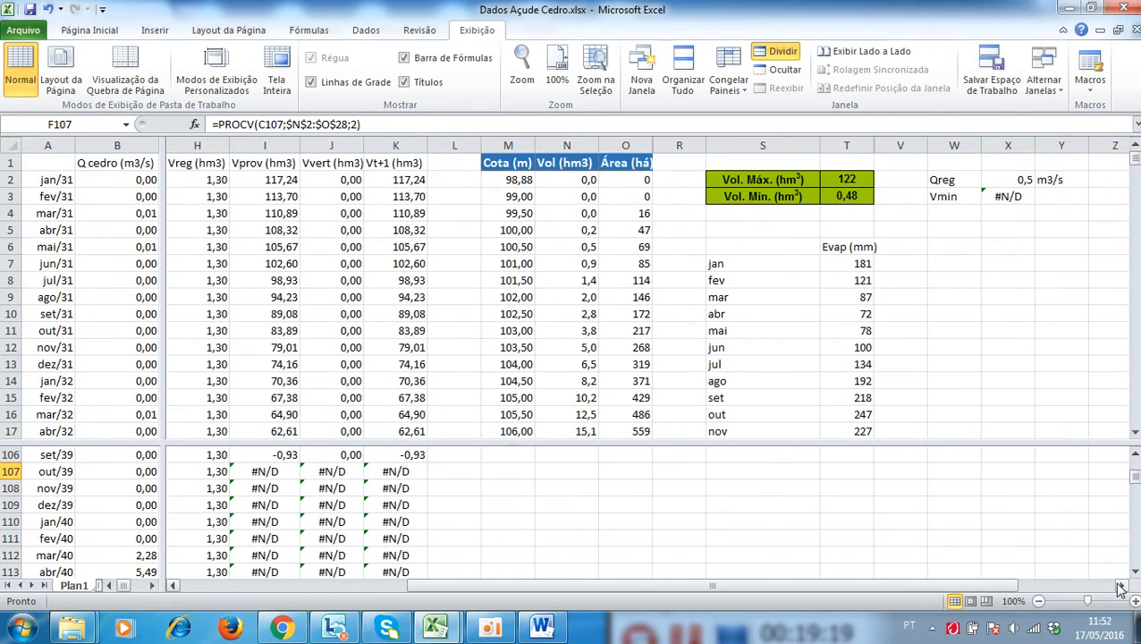
pyautogui.click(1019, 182)
pyautogui.write('0')
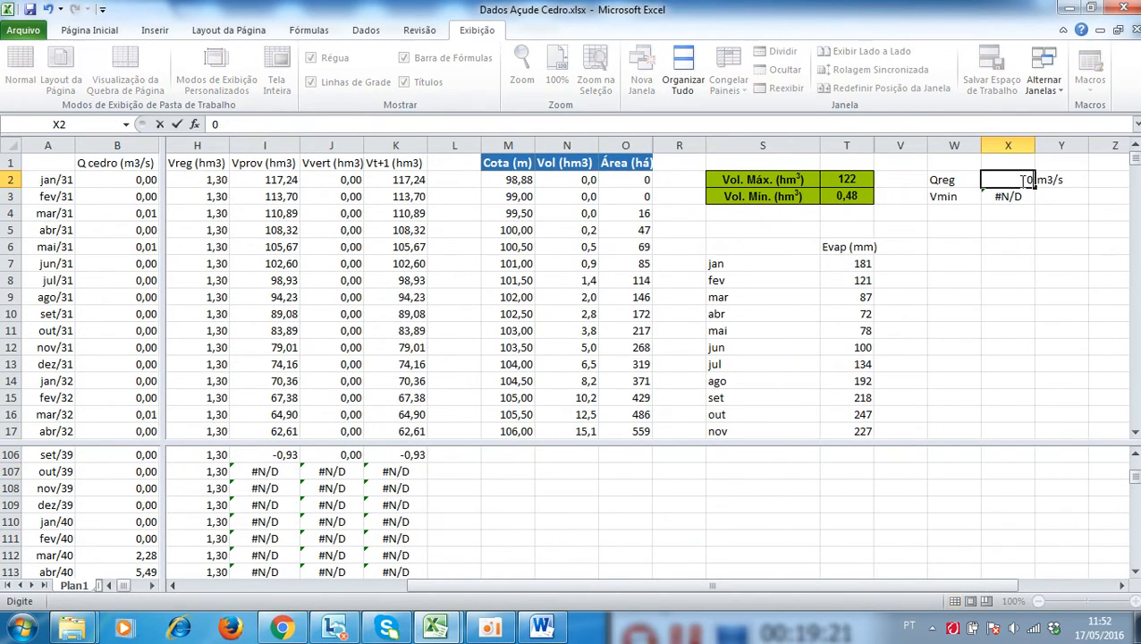
pyautogui.write(',4')
pyautogui.press('Return')
# Reduce the regulated flow Qreg in X2 to 0,3 m3/s
pyautogui.click(1020, 180)
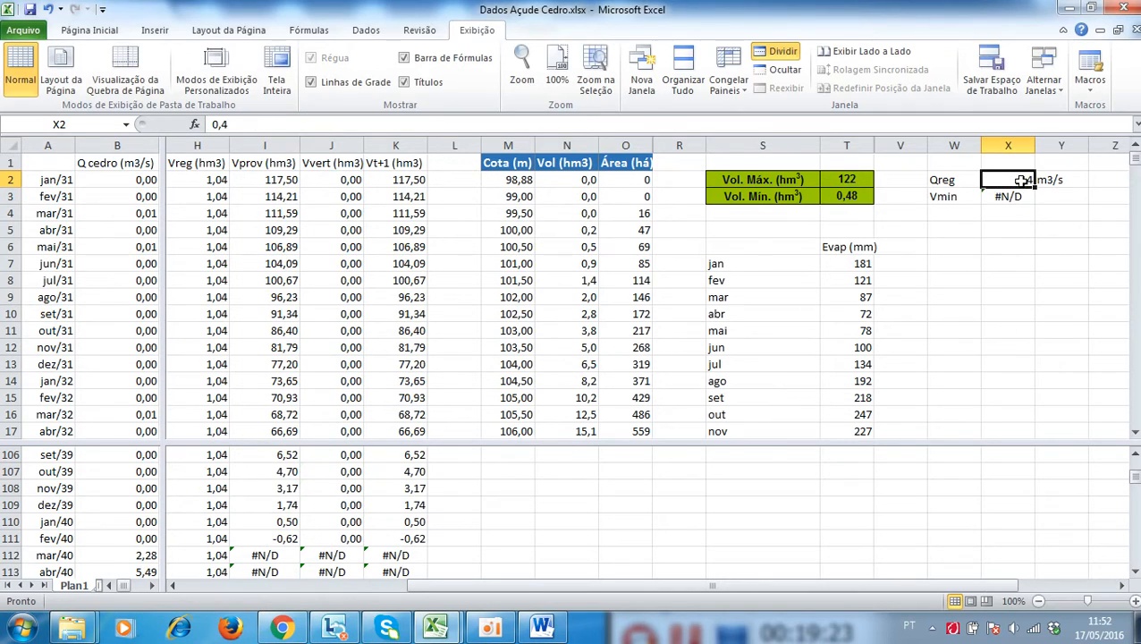
pyautogui.write('0,')
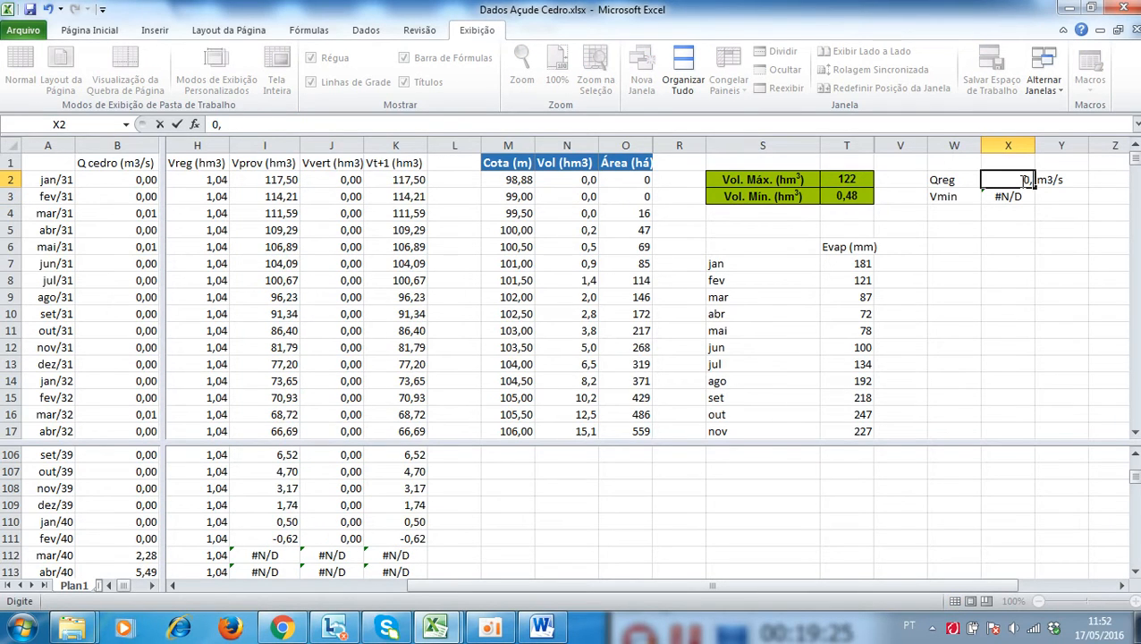
pyautogui.write('3')
pyautogui.press('Return')
# Reduce the regulated flow Qreg in X2 to 0,2 m3/s
pyautogui.click(1020, 179)
pyautogui.write('0')
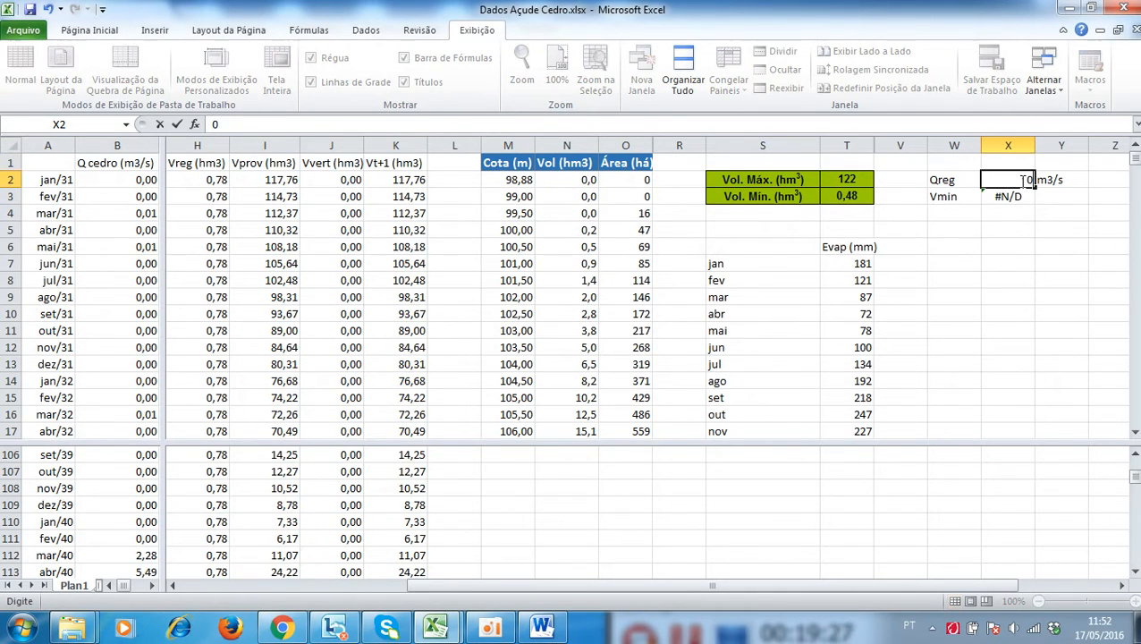
pyautogui.write(',2')
pyautogui.press('Return')
# Reduce the regulated flow Qreg in X2 to 0,1 m3/s
pyautogui.click(1022, 179)
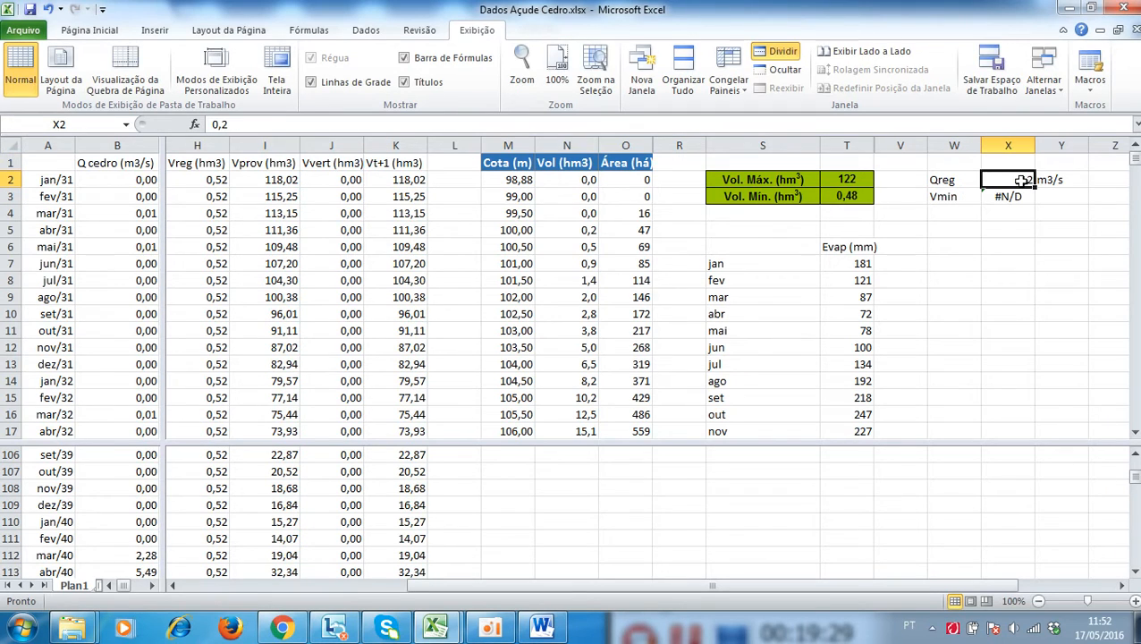
pyautogui.write('0,1')
pyautogui.press('Return')
# Reduce the regulated flow Qreg in X2 to 0,05 m3/s
pyautogui.click(1022, 180)
pyautogui.write('0')
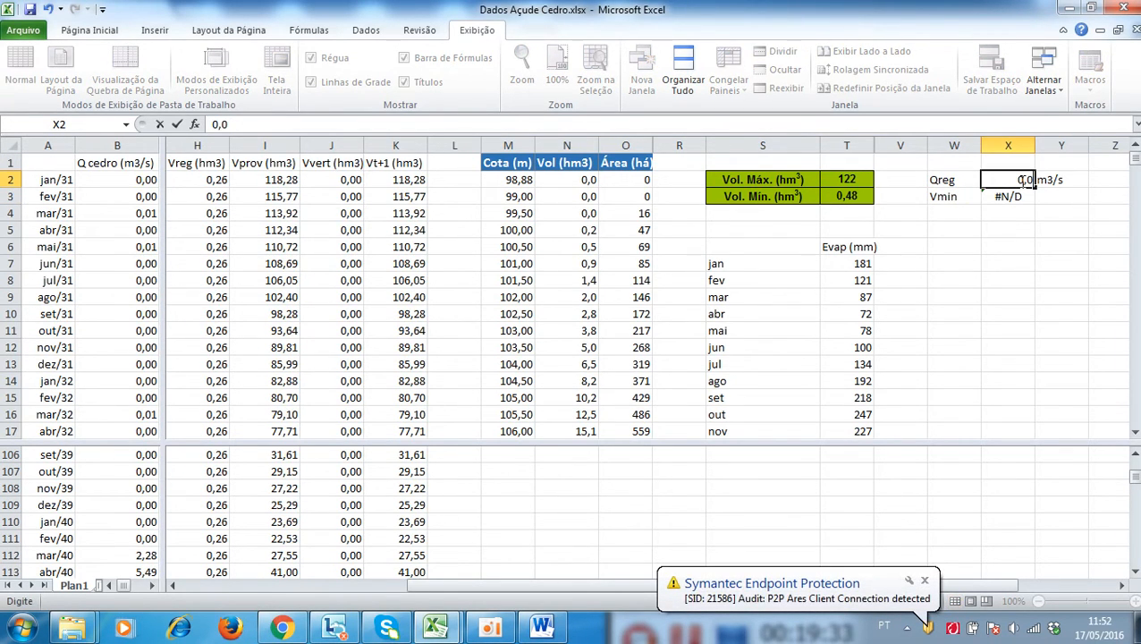
pyautogui.write(',05')
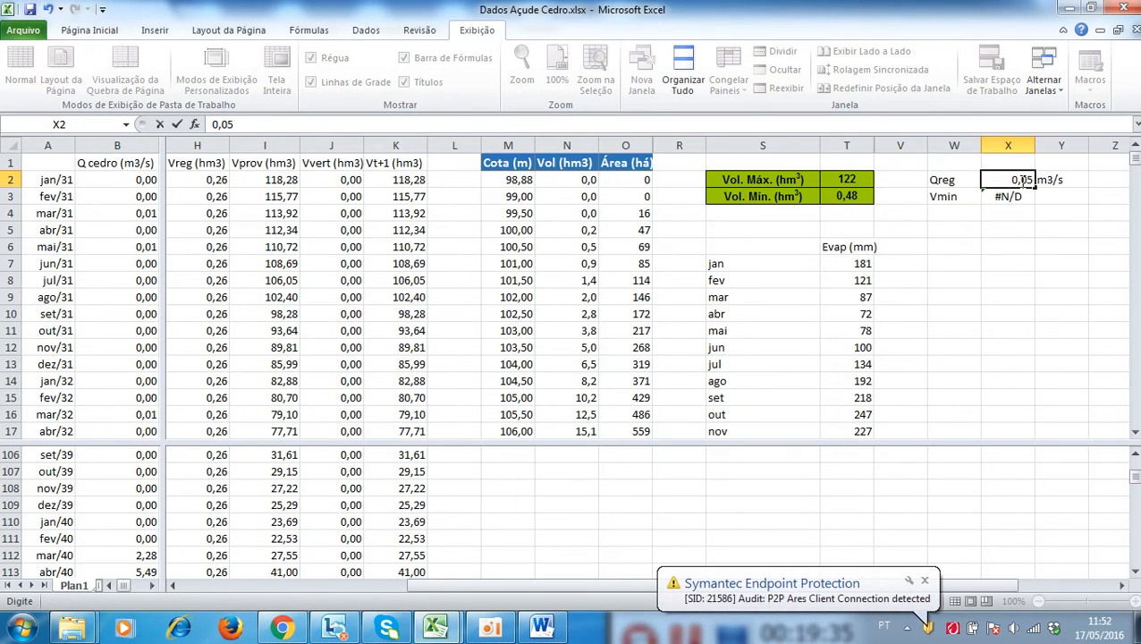
pyautogui.press('Return')
# Reduce the regulated flow Qreg in X2 to 0,01 m3/s
pyautogui.click(1021, 180)
pyautogui.write('0')
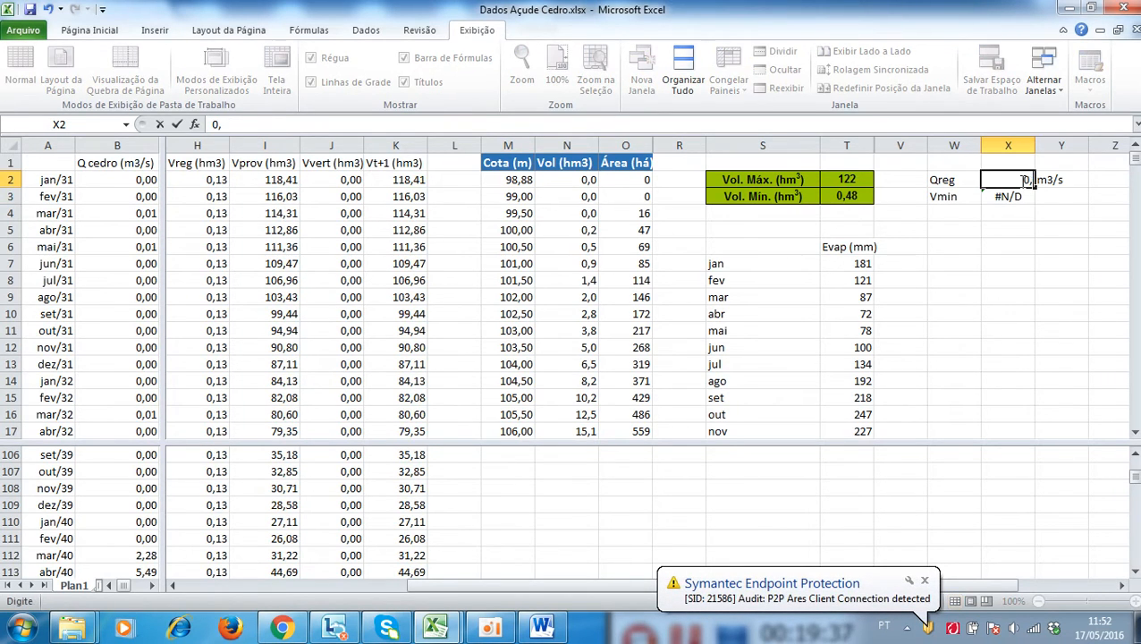
pyautogui.write(',01')
pyautogui.press('Return')
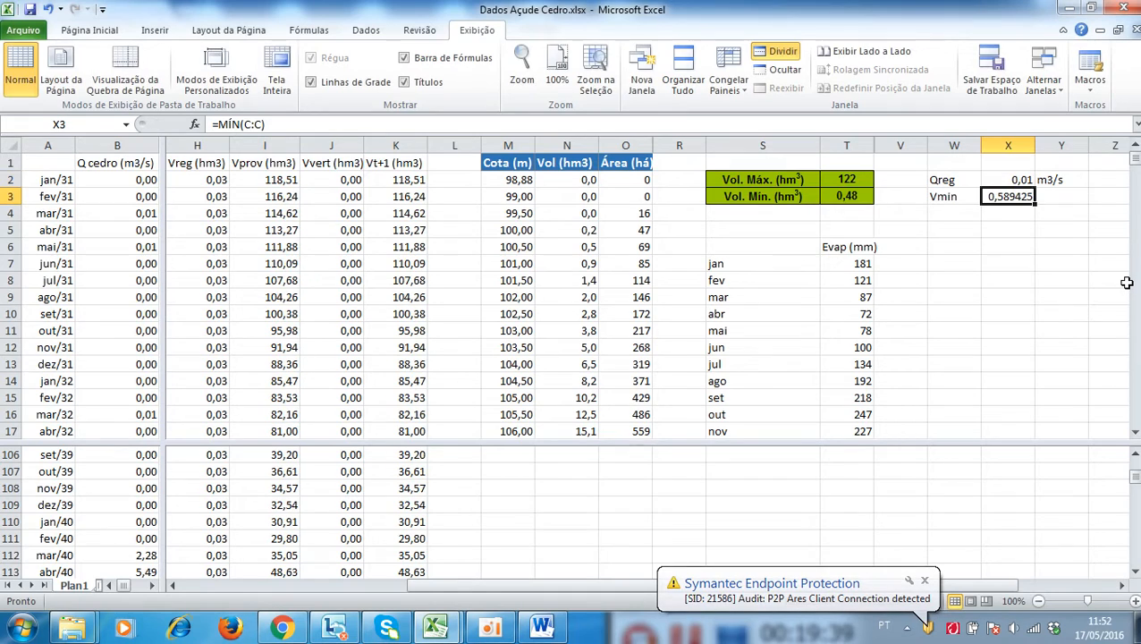
pyautogui.press('Up')
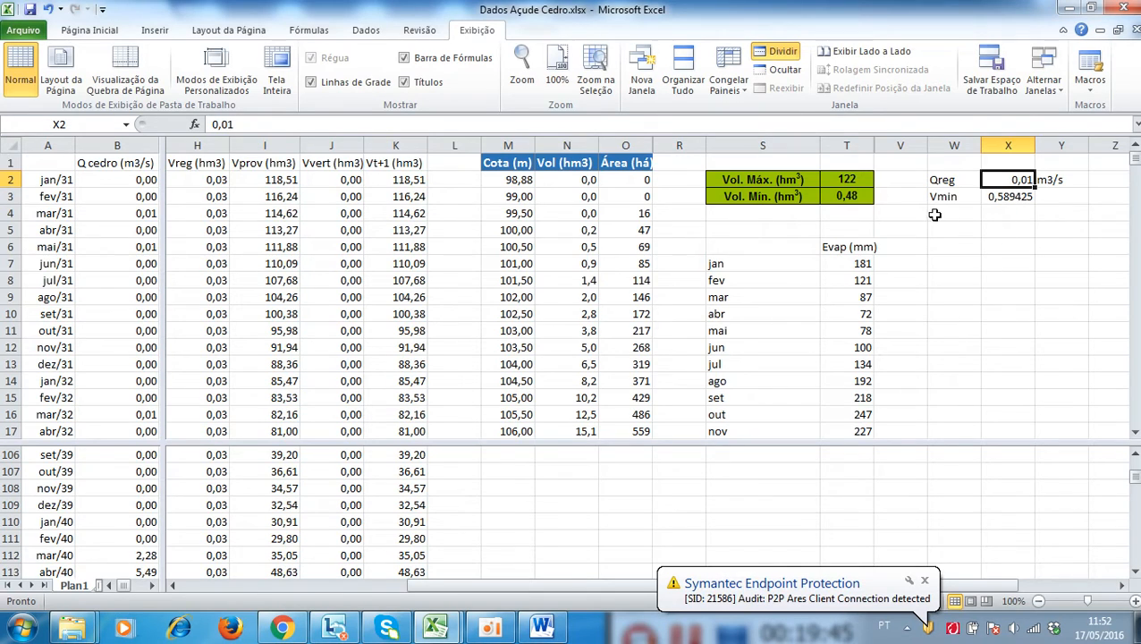
# Compare the computed Vmin in X3 with the reservoir's minimum volume in T3, dismissing the antivirus notifications
pyautogui.click(924, 581)
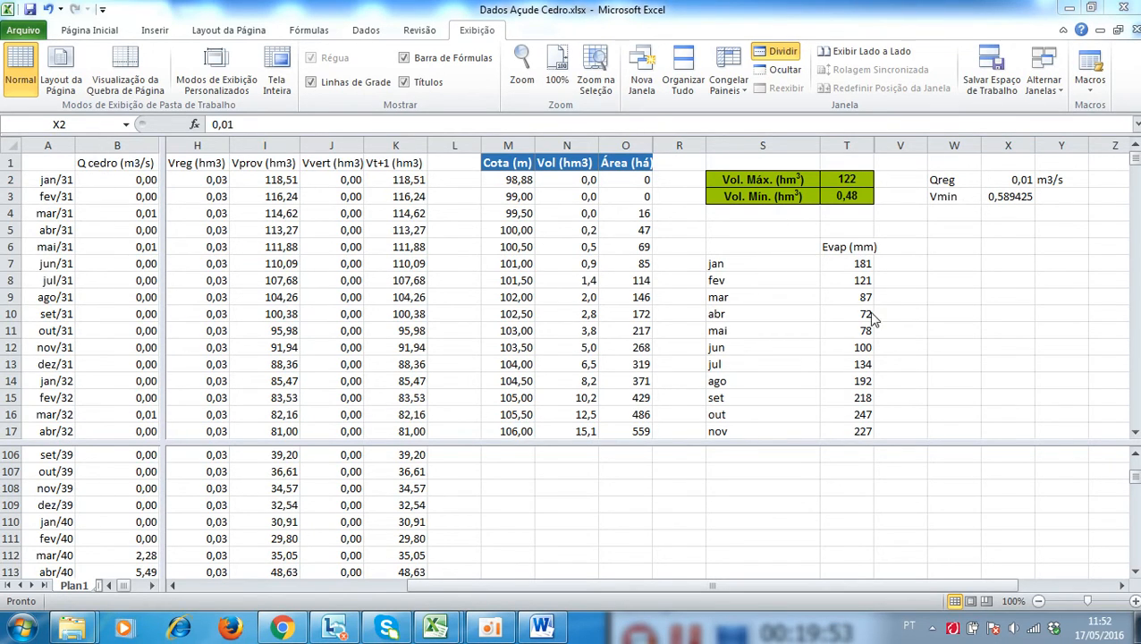
pyautogui.click(953, 197)
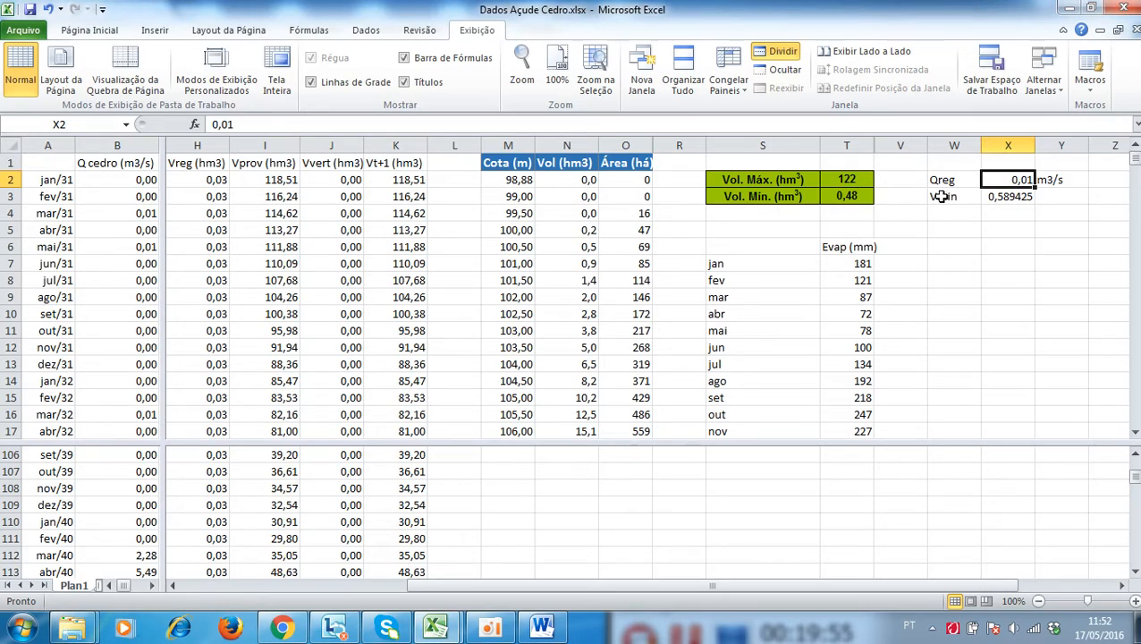
pyautogui.click(1008, 196)
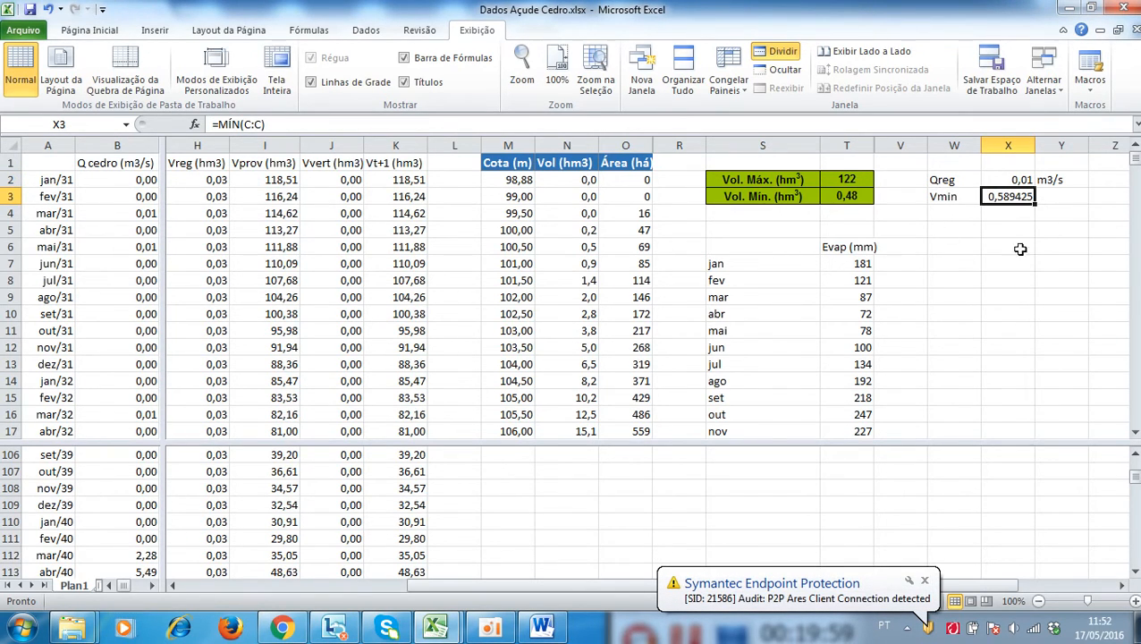
pyautogui.click(925, 580)
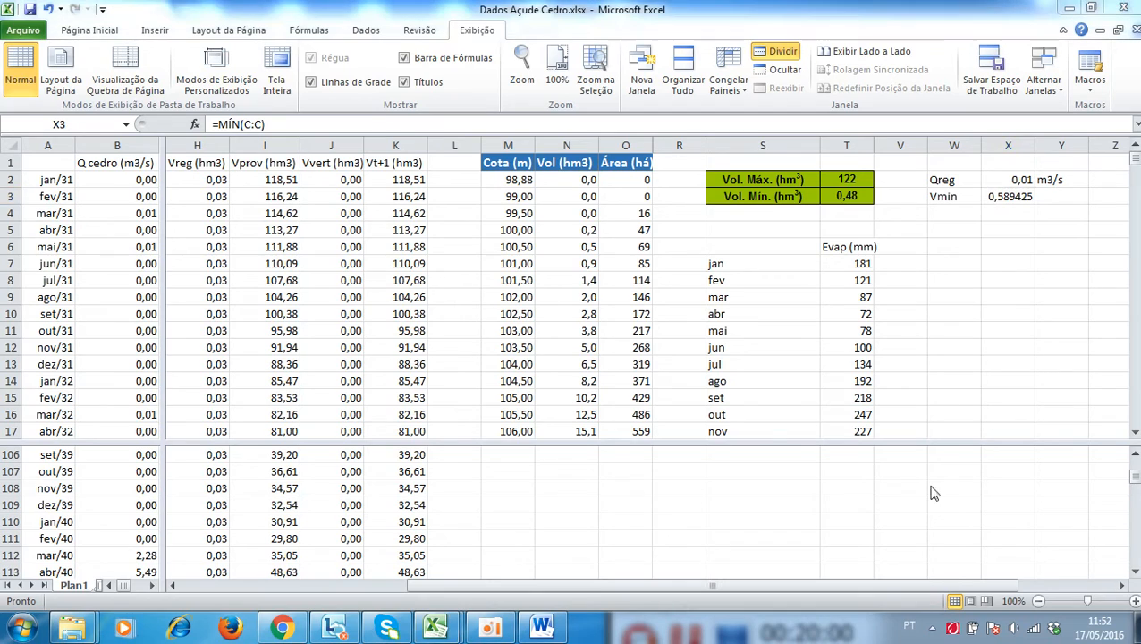
pyautogui.click(1007, 198)
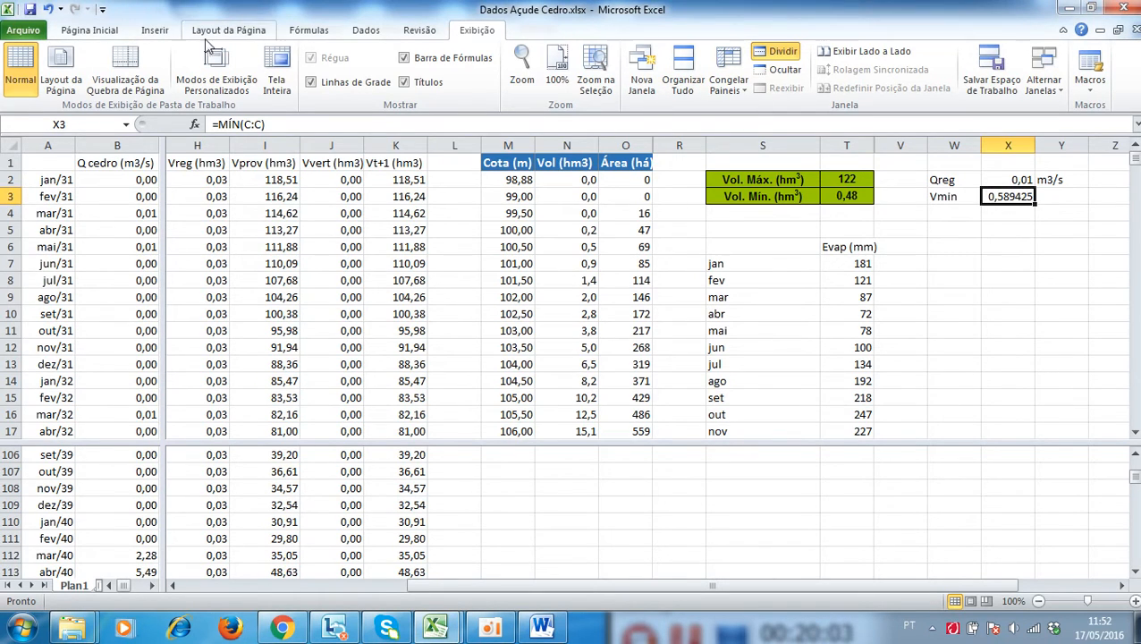
pyautogui.click(852, 196)
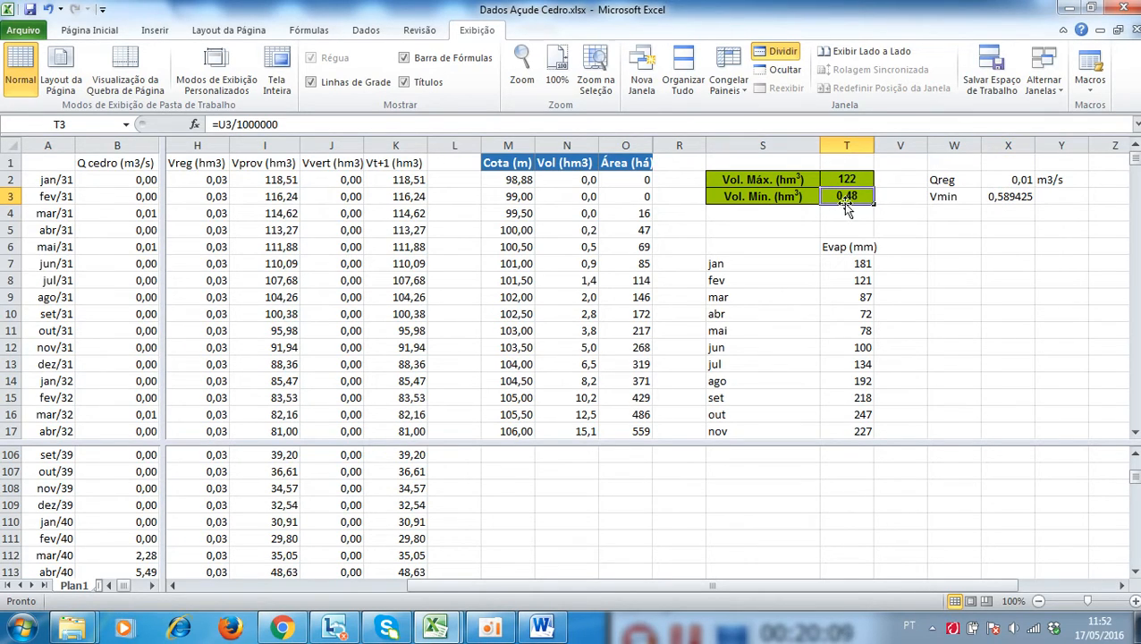
# Try Goal Seek to bring Vmin in X3 to 0,48 by changing Qreg in X2, and discard the outcome
pyautogui.click(1020, 182)
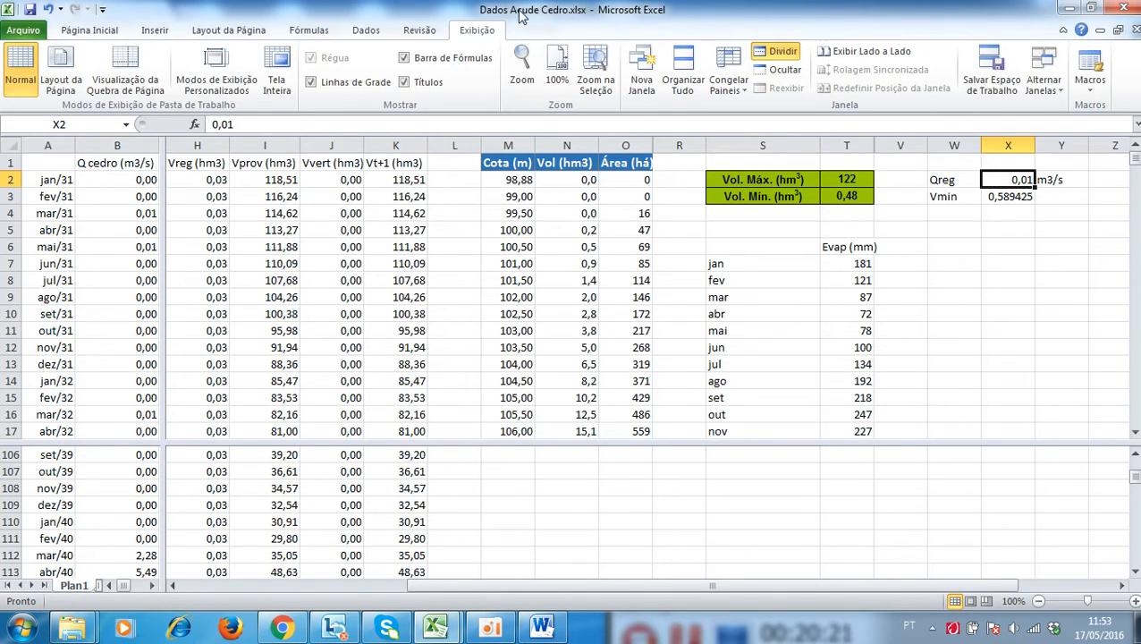
pyautogui.click(367, 31)
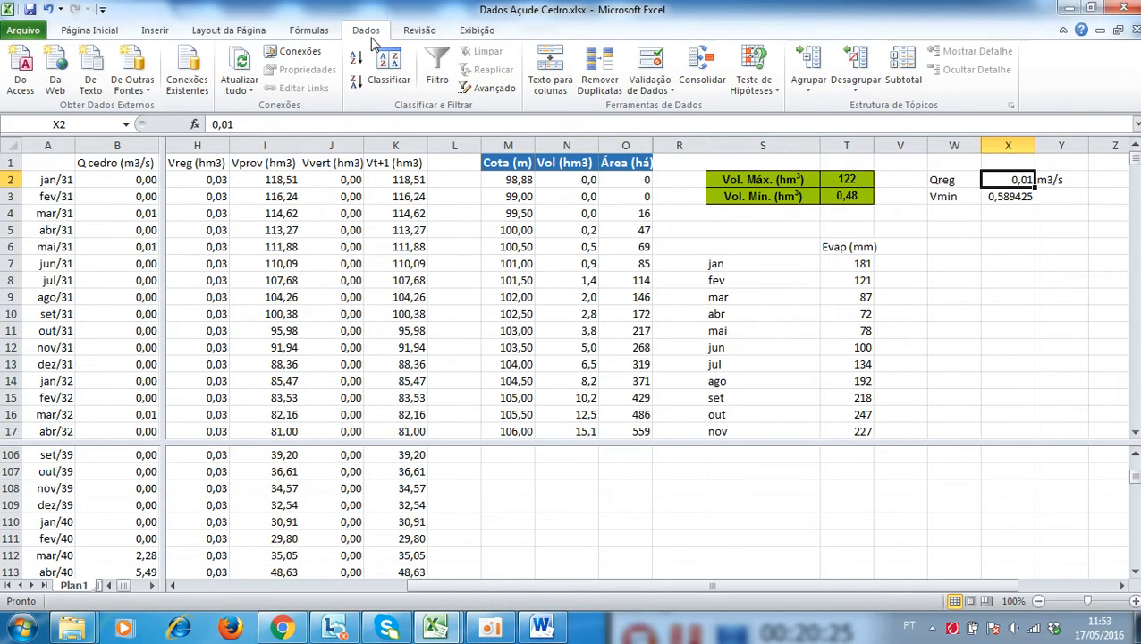
pyautogui.click(756, 85)
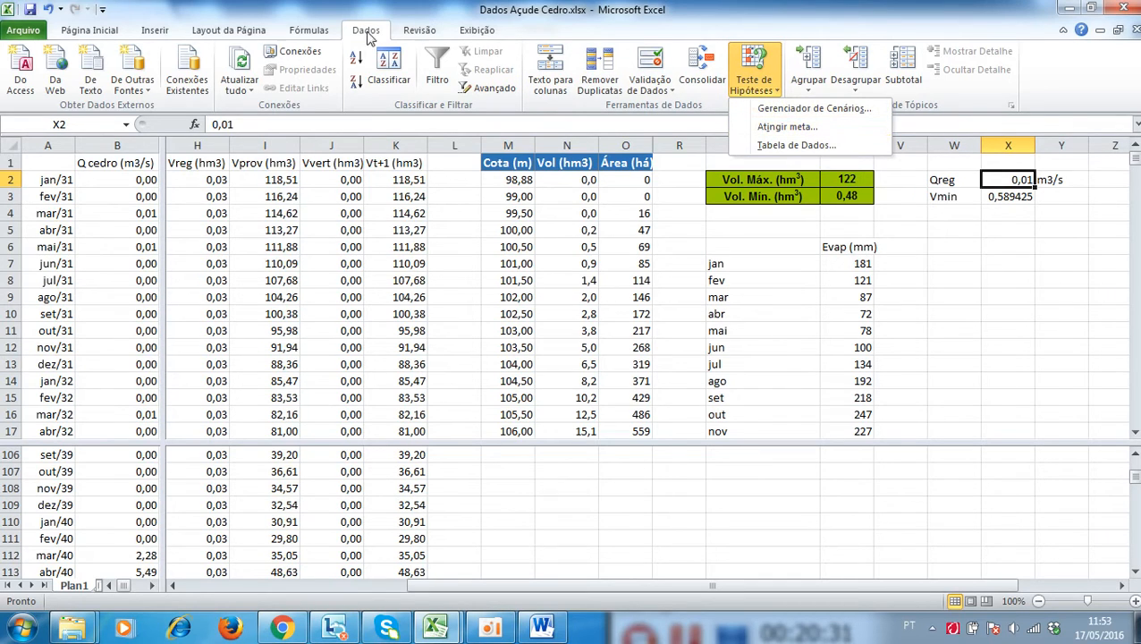
pyautogui.click(771, 129)
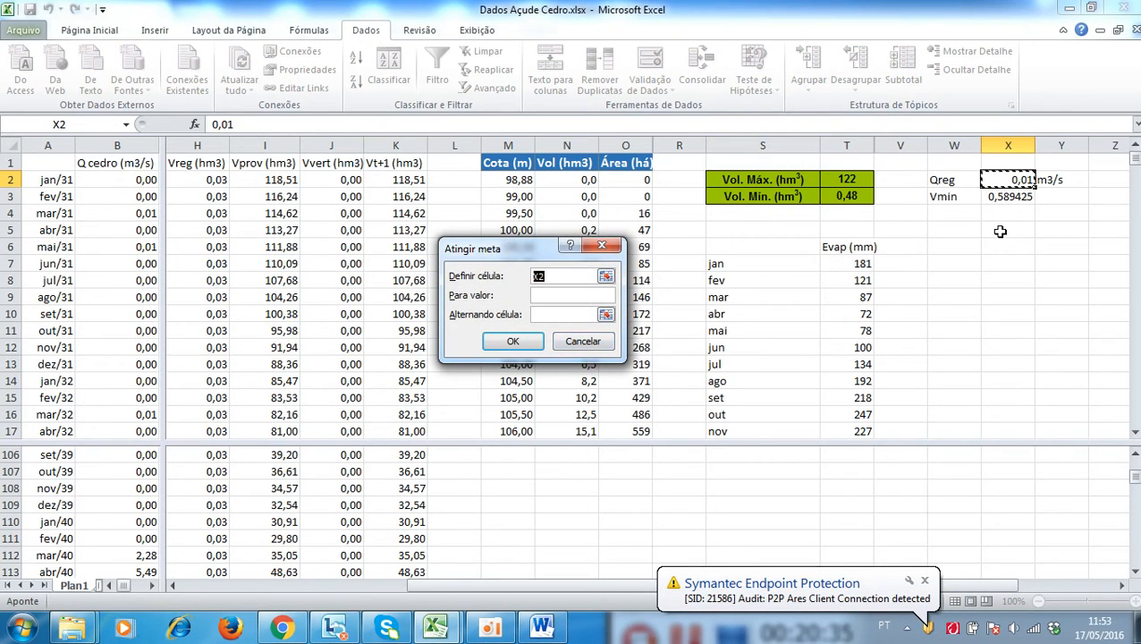
pyautogui.click(1008, 199)
pyautogui.click(550, 297)
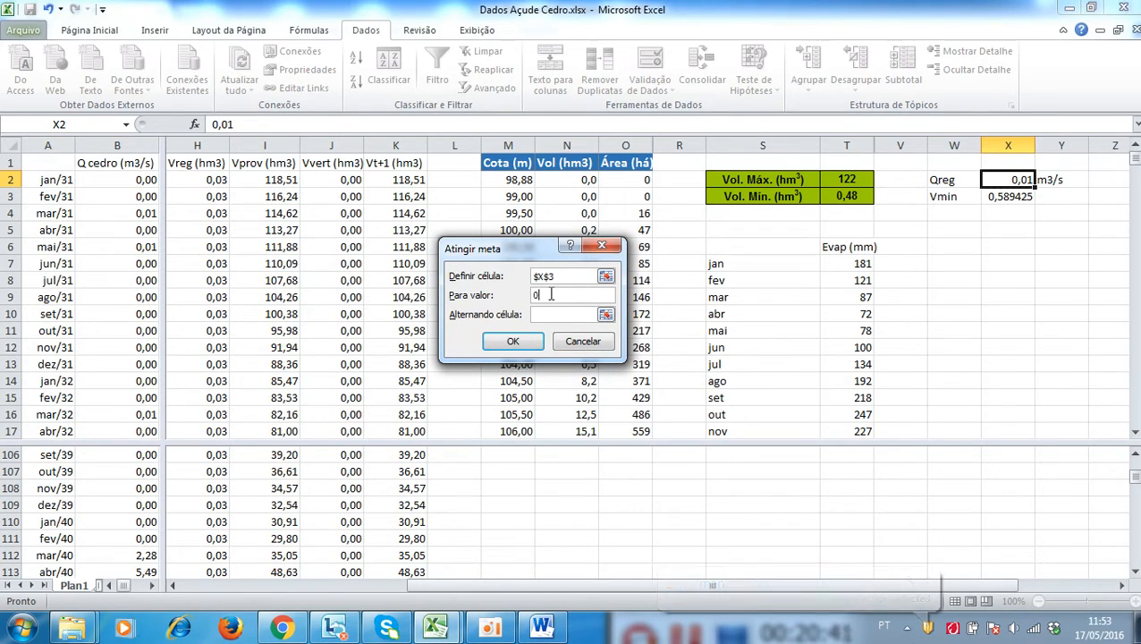
pyautogui.write('0,48')
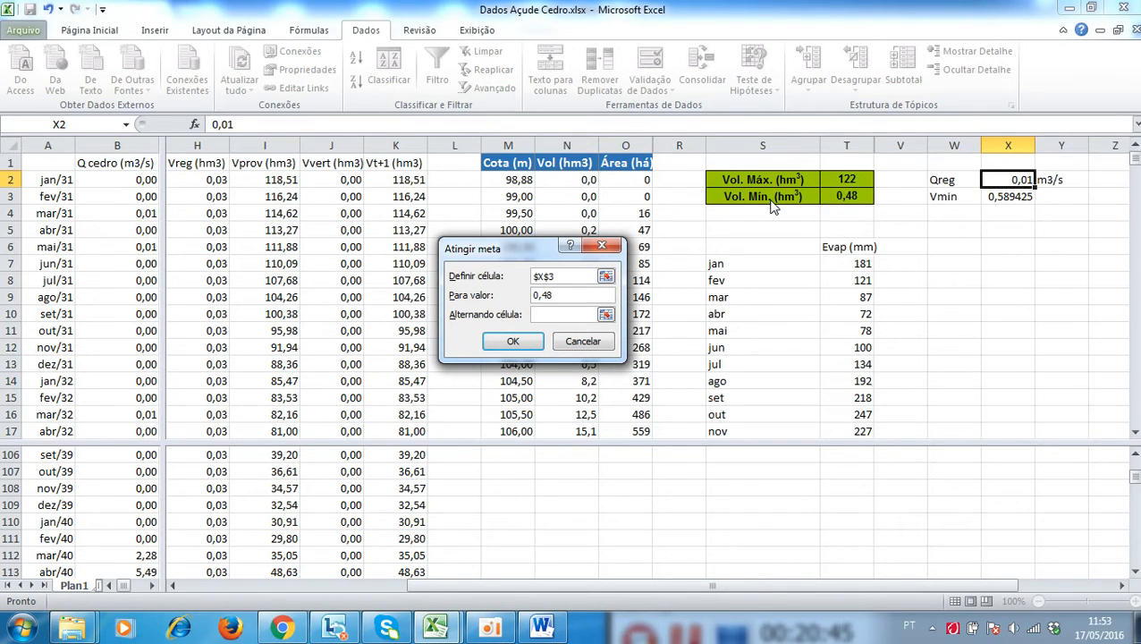
pyautogui.write(',')
pyautogui.click(994, 179)
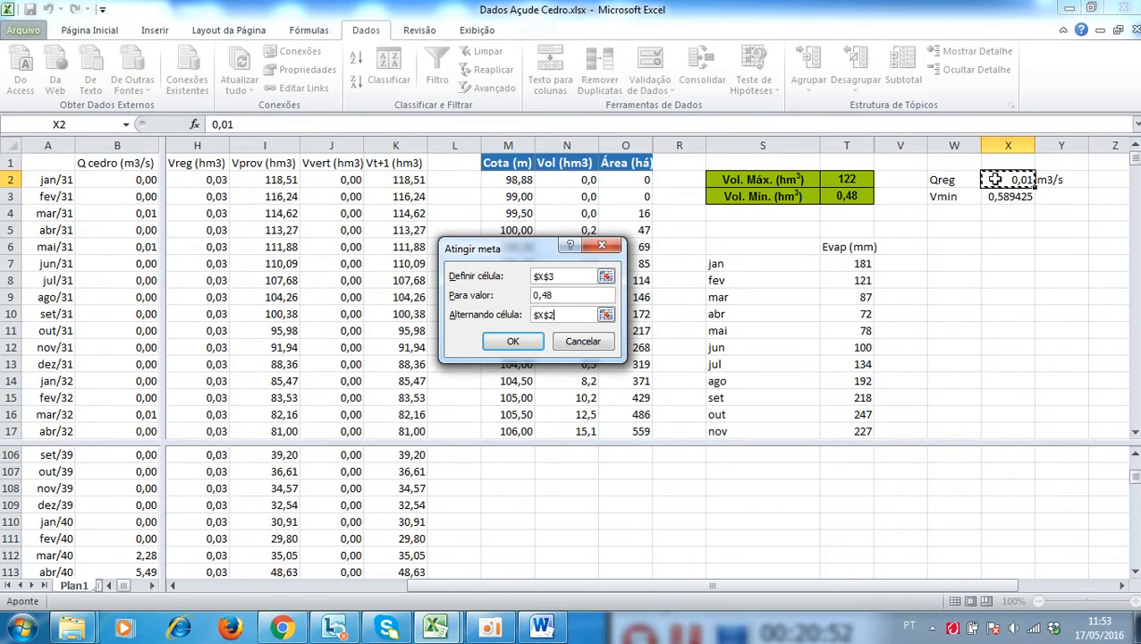
pyautogui.click(513, 343)
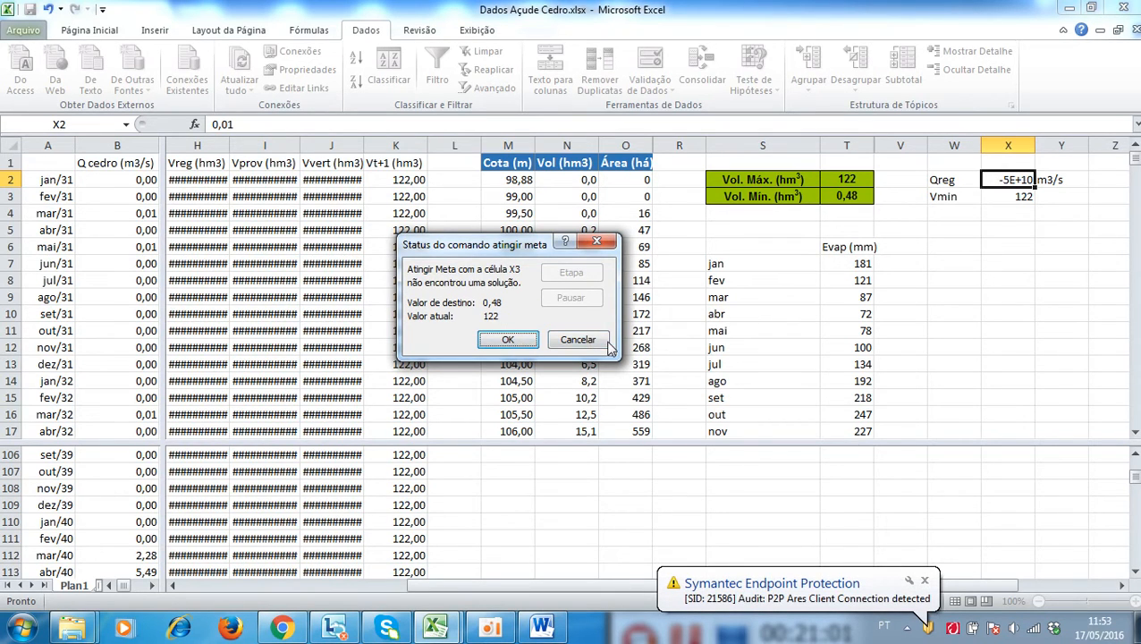
pyautogui.click(578, 341)
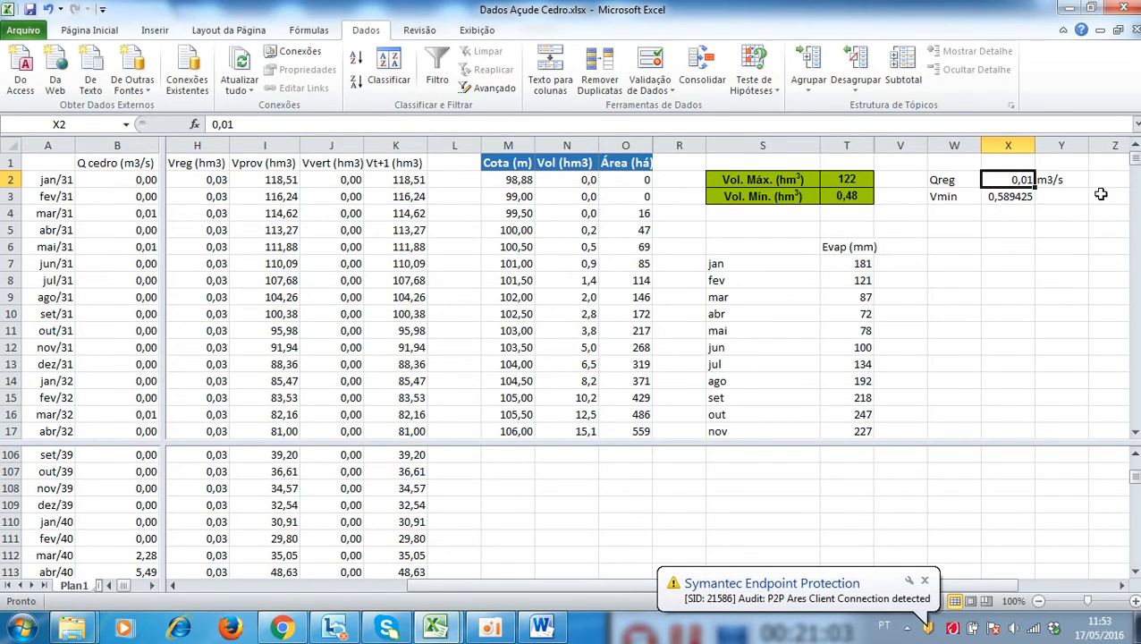
# Test regulated flows of 0,011, 0,012 and 0,013 m3/s one after another in X2
pyautogui.write('0,0')
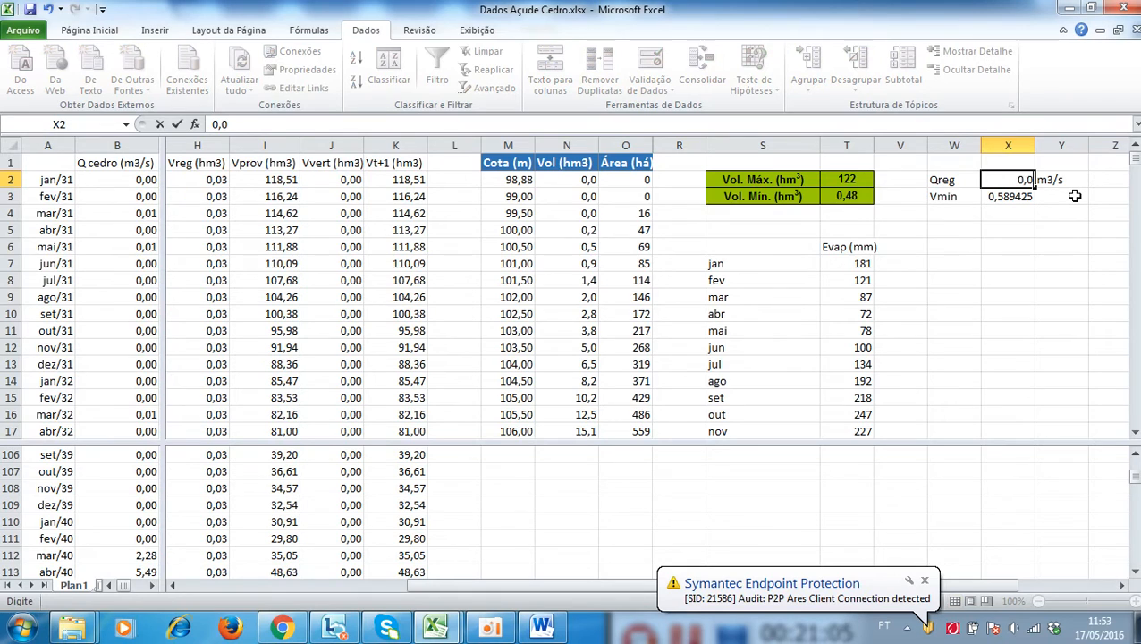
pyautogui.write('11')
pyautogui.press('Return')
pyautogui.press('Up')
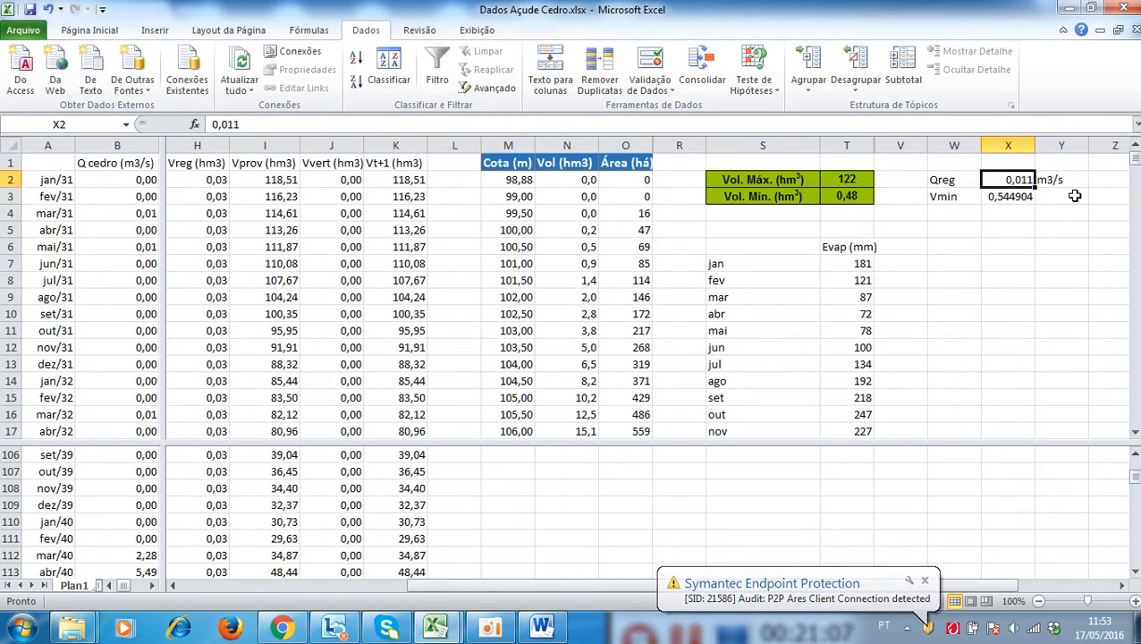
pyautogui.write('0,012')
pyautogui.press('Return')
pyautogui.press('Up')
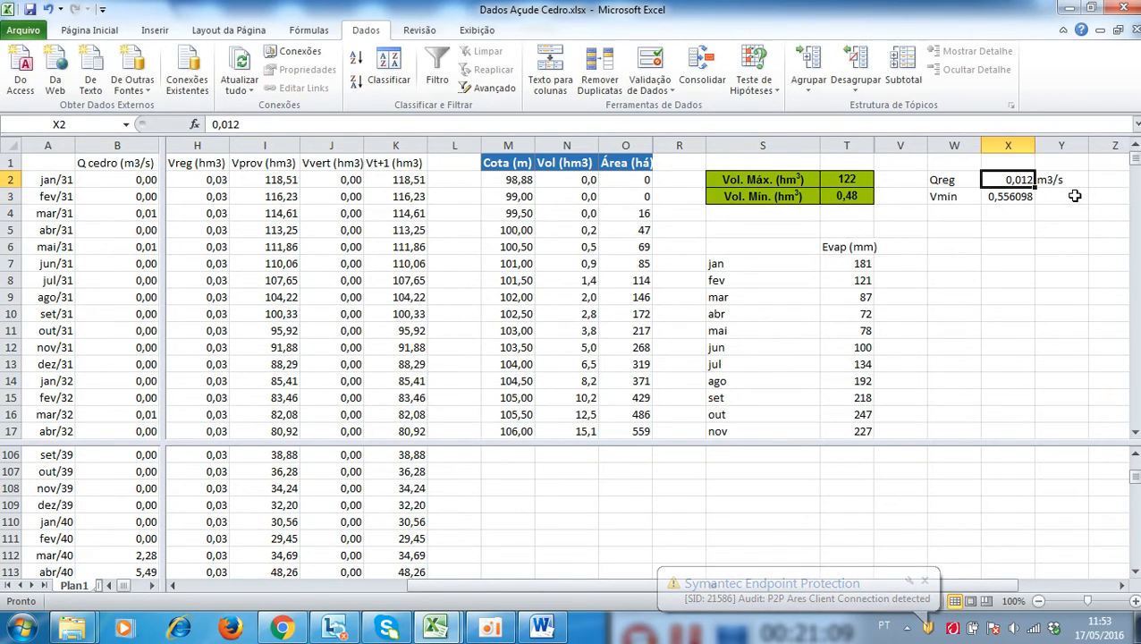
pyautogui.write('0,013')
pyautogui.press('Return')
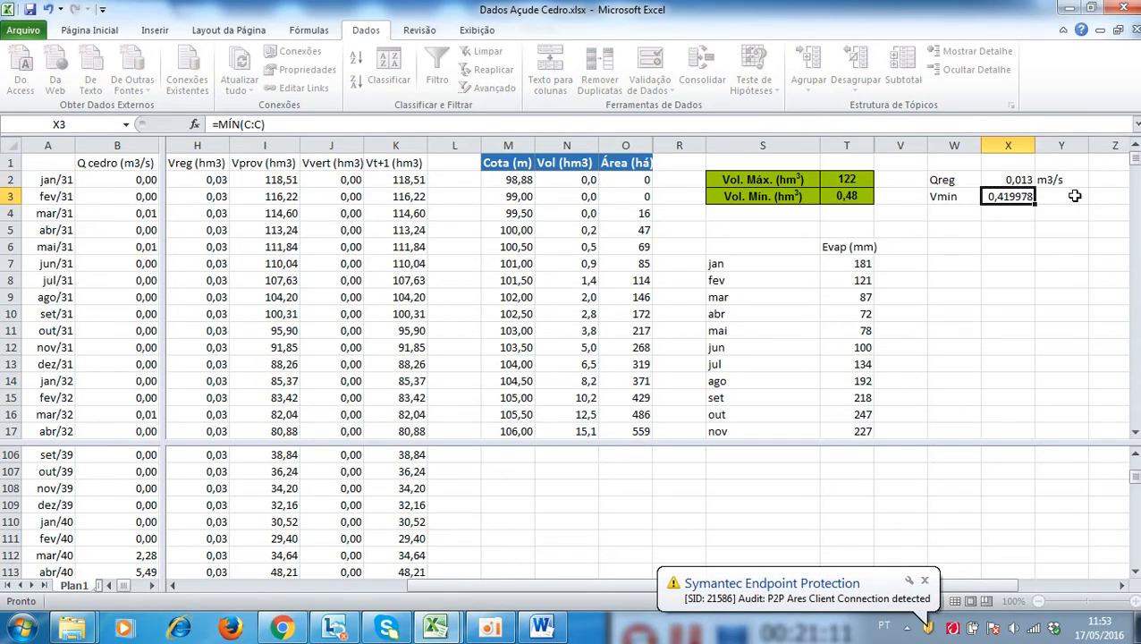
# Set the regulated flow Qreg in X2 back to 0,012 m3/s
pyautogui.press('Up')
pyautogui.write('0,012')
pyautogui.press('Return')
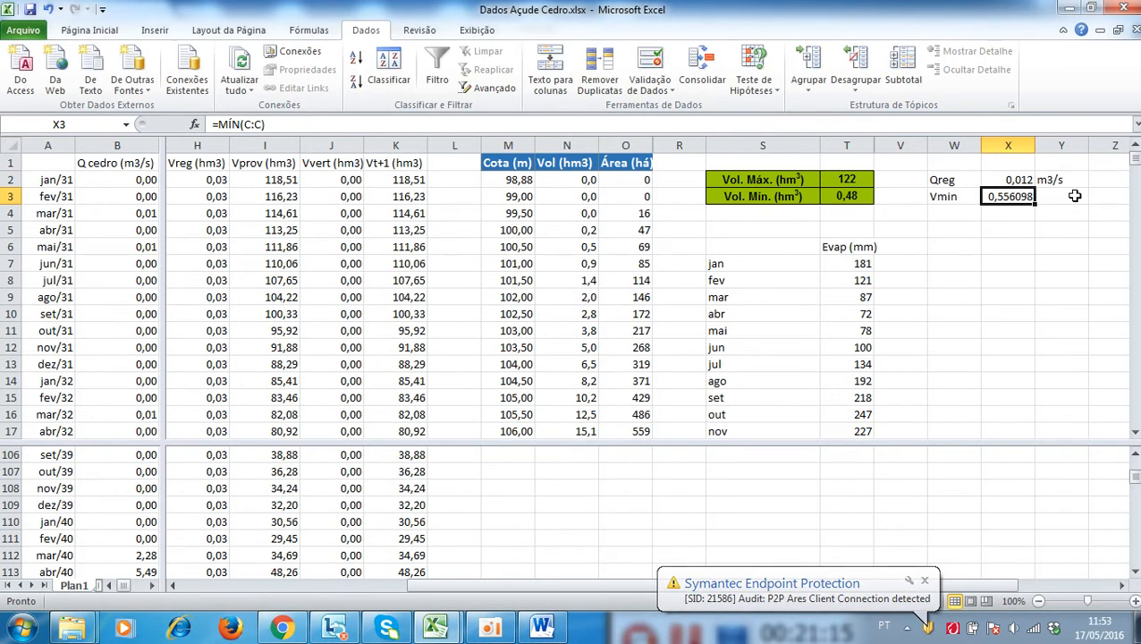
# Run Goal Seek from the current Qreg to bring X3 to 0,48 by changing X2, and keep the solution
pyautogui.click(1007, 180)
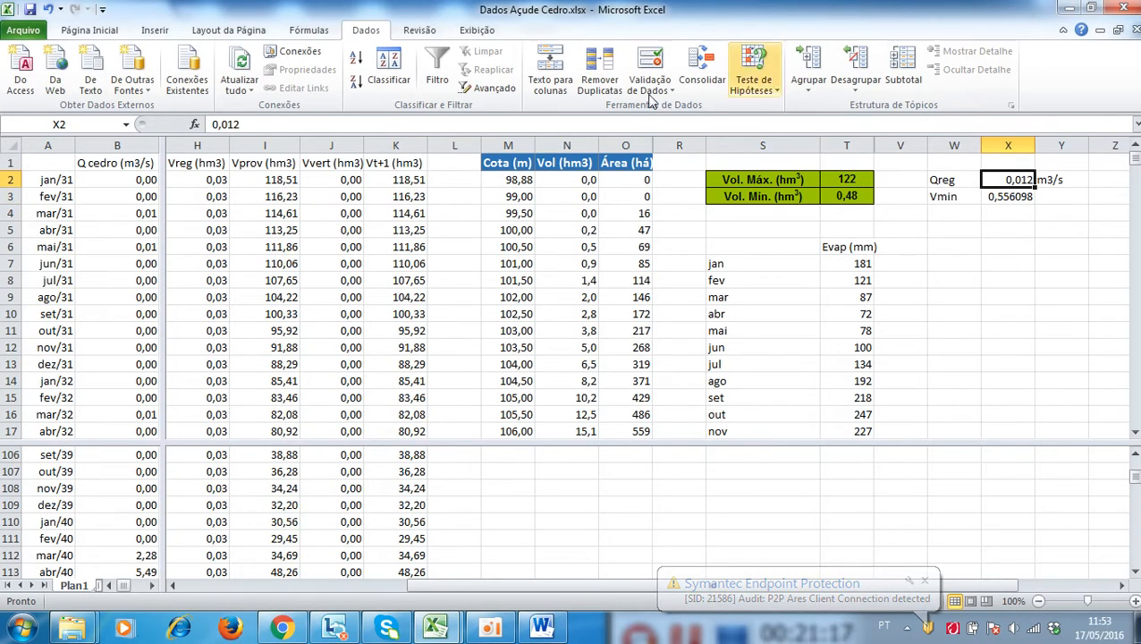
pyautogui.click(753, 82)
pyautogui.click(779, 126)
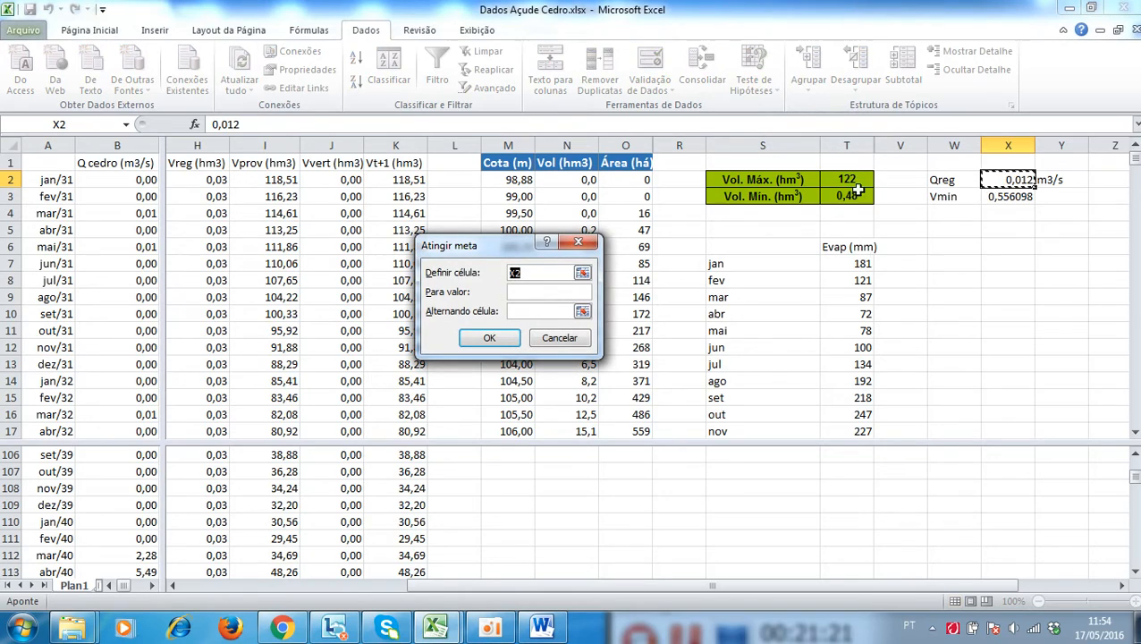
pyautogui.click(1007, 197)
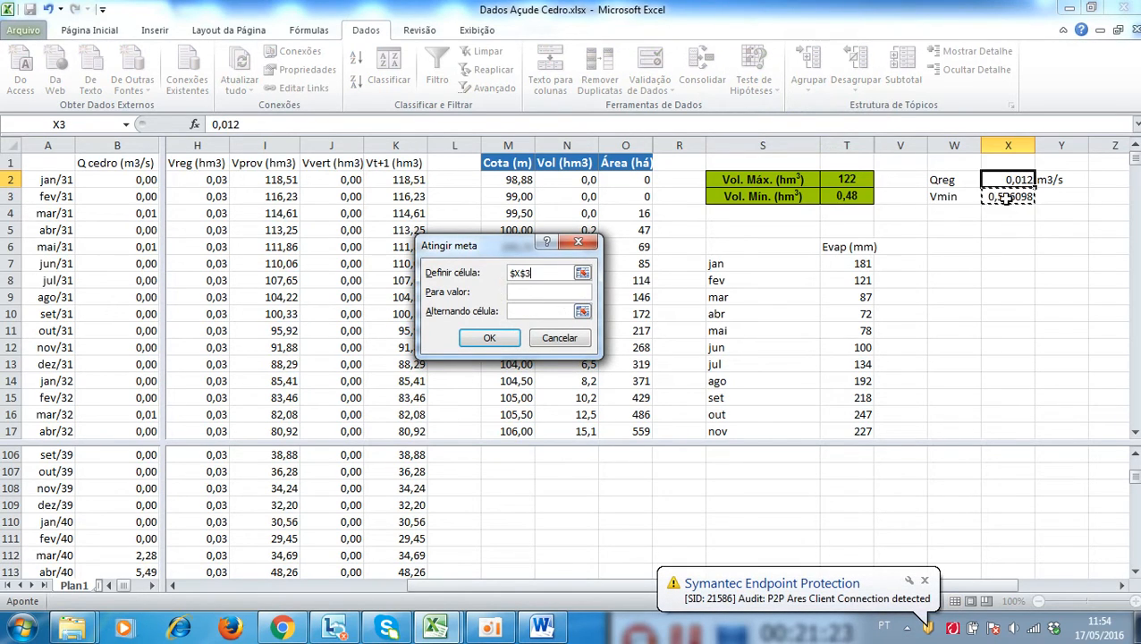
pyautogui.click(519, 291)
pyautogui.write('0,48')
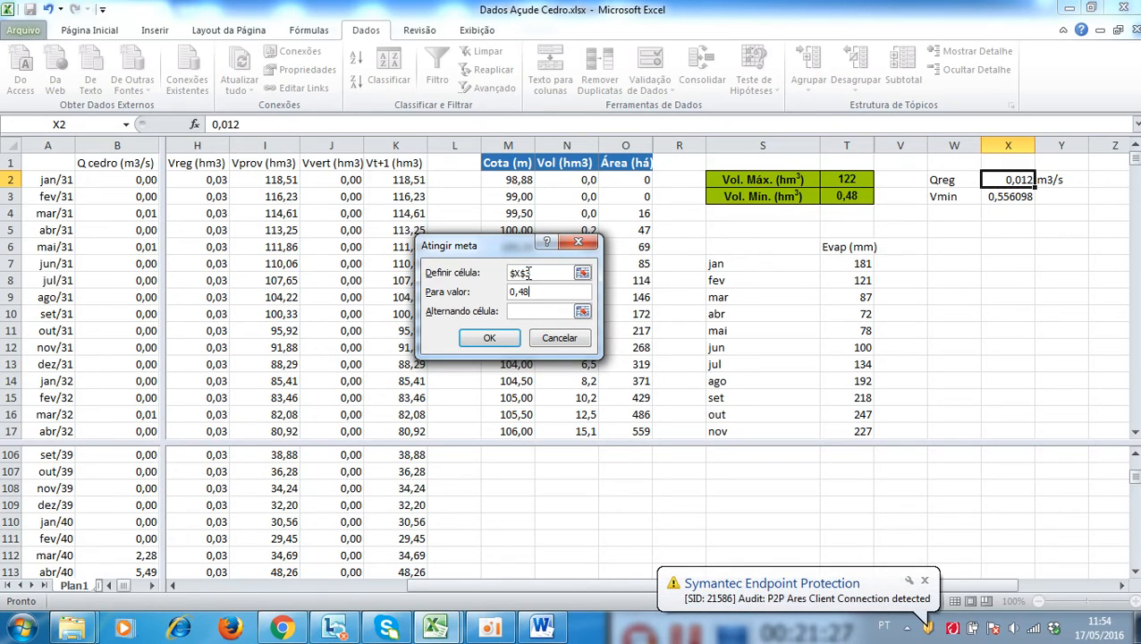
pyautogui.press('Tab')
pyautogui.click(1003, 179)
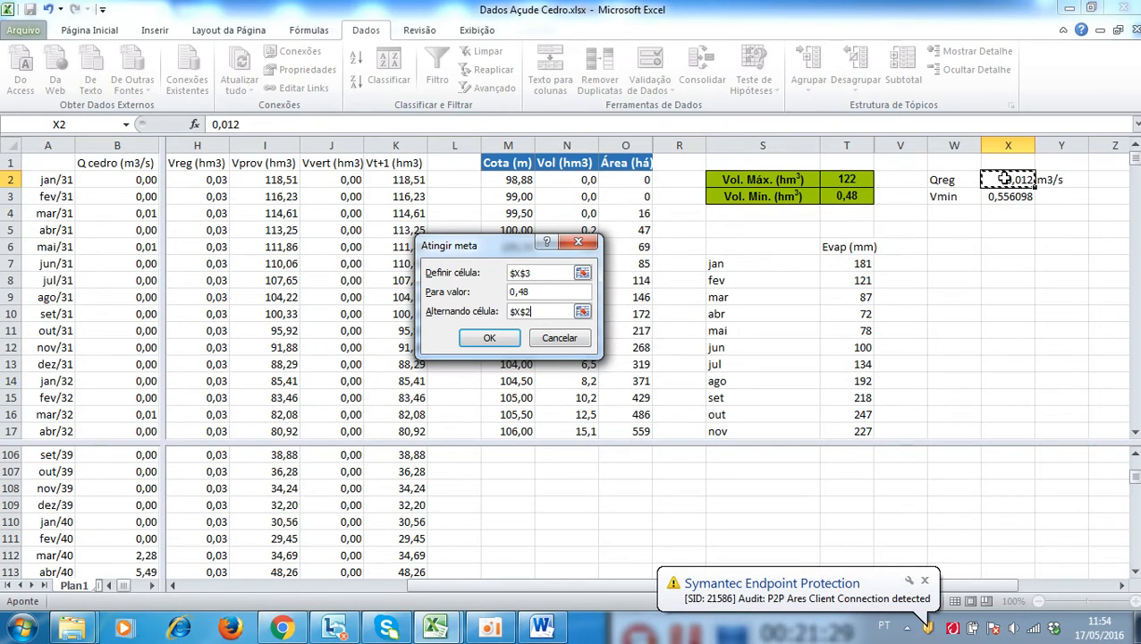
pyautogui.click(510, 344)
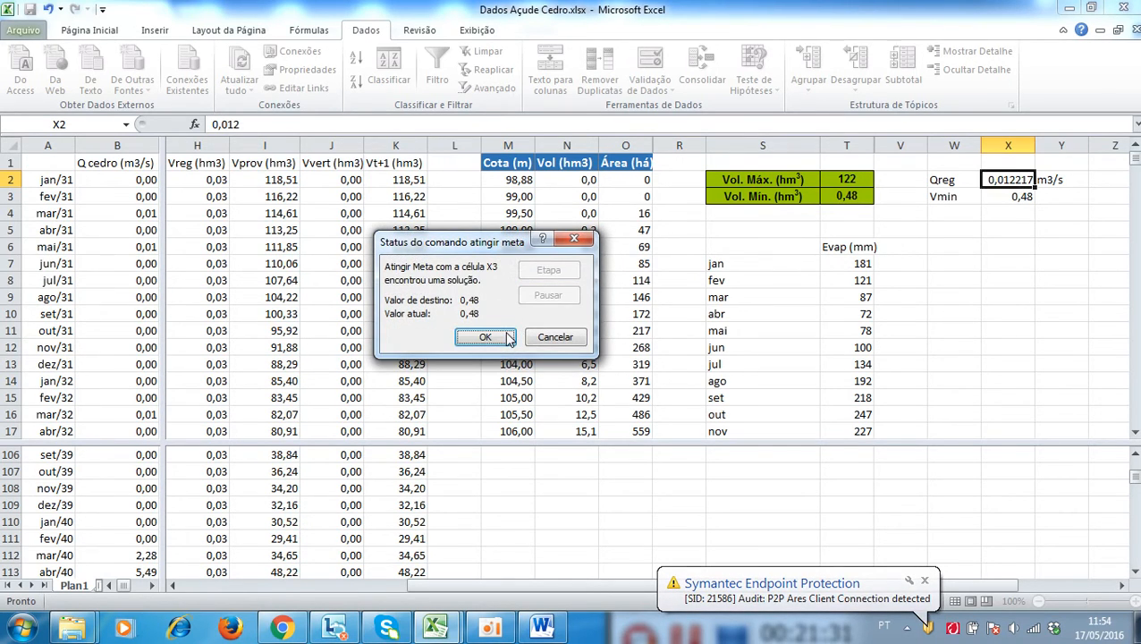
pyautogui.click(484, 336)
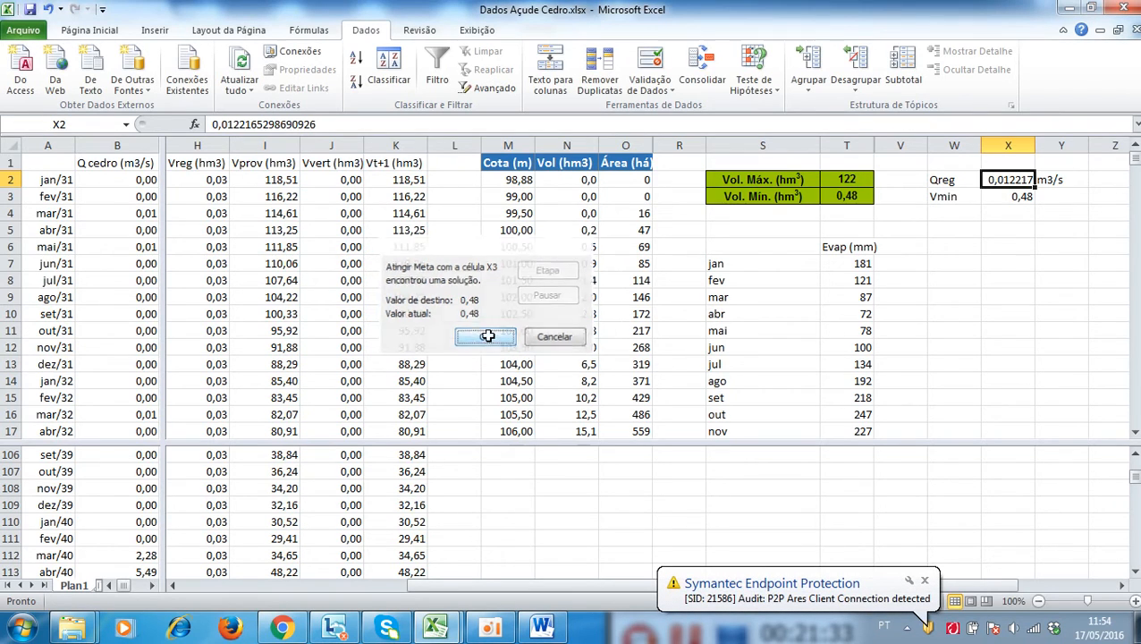
# Reduce the displayed decimals of Qreg in X2 to three places and dismiss the antivirus notification
pyautogui.click(89, 29)
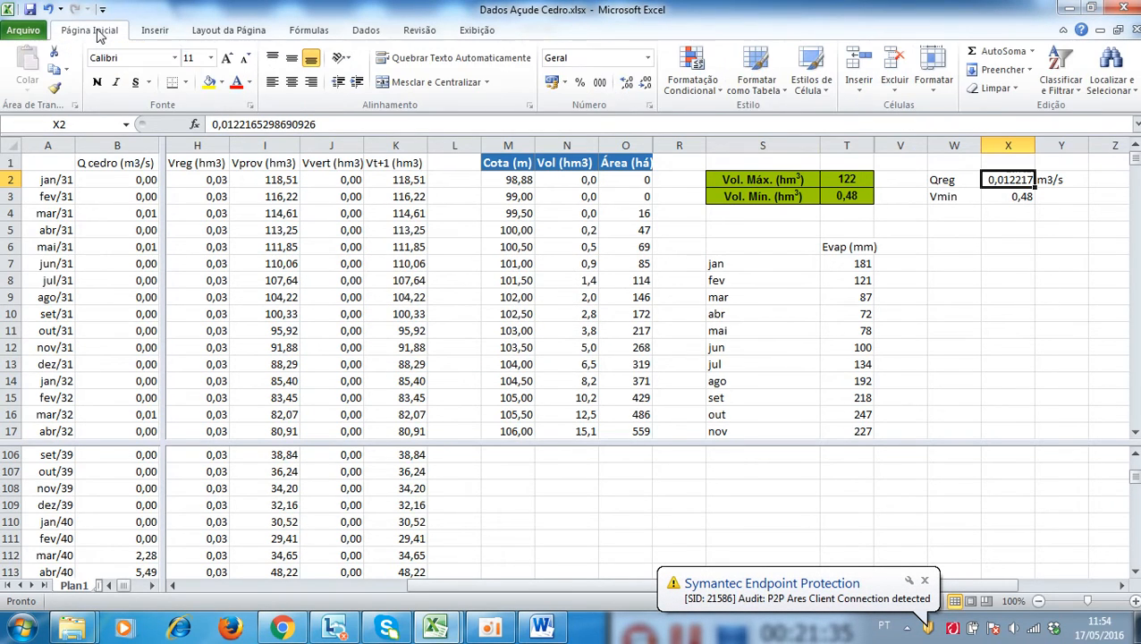
pyautogui.click(643, 85)
pyautogui.click(643, 86)
pyautogui.click(644, 86)
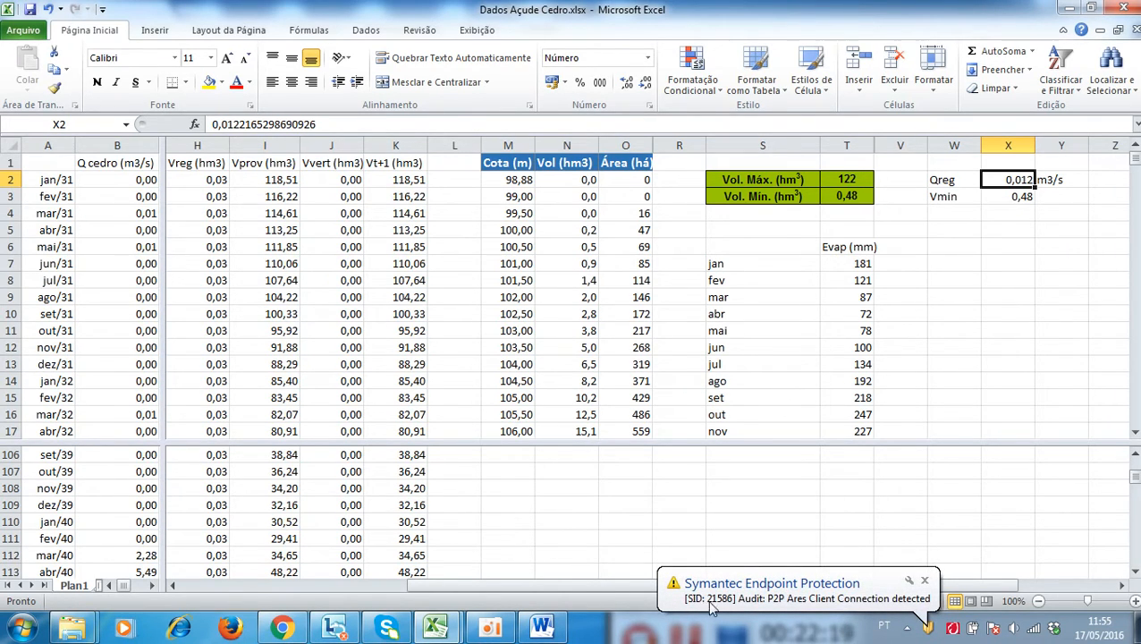
pyautogui.click(924, 580)
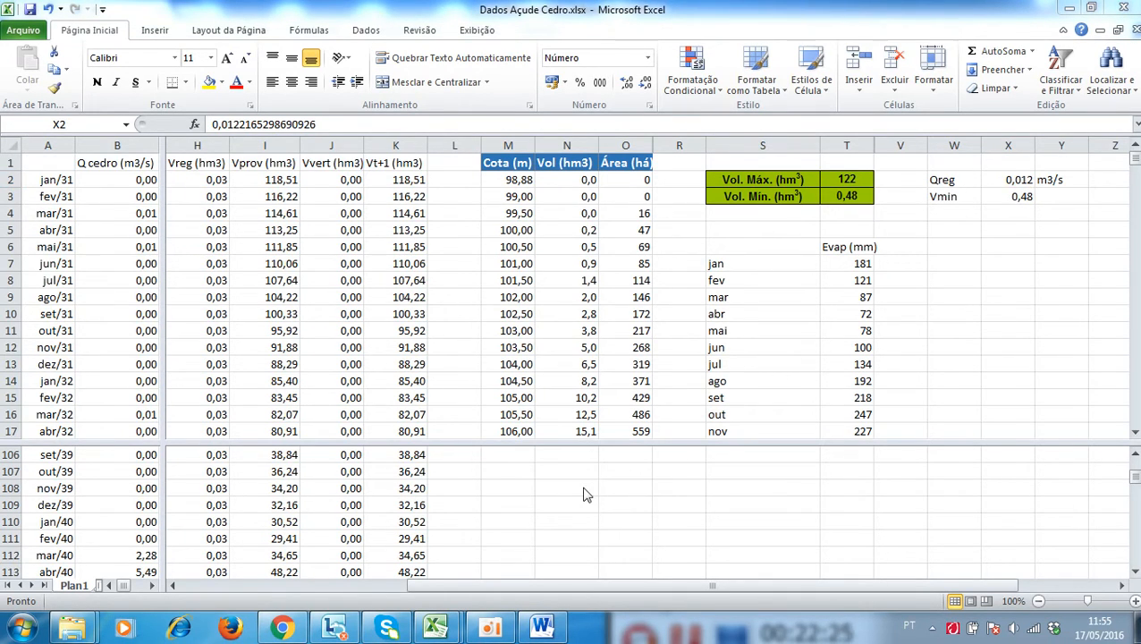
# Switch to the Word exercise document and highlight the question on whether the initial condition influences the result
pyautogui.click(547, 629)
pyautogui.scroll(-1, 400, 358)
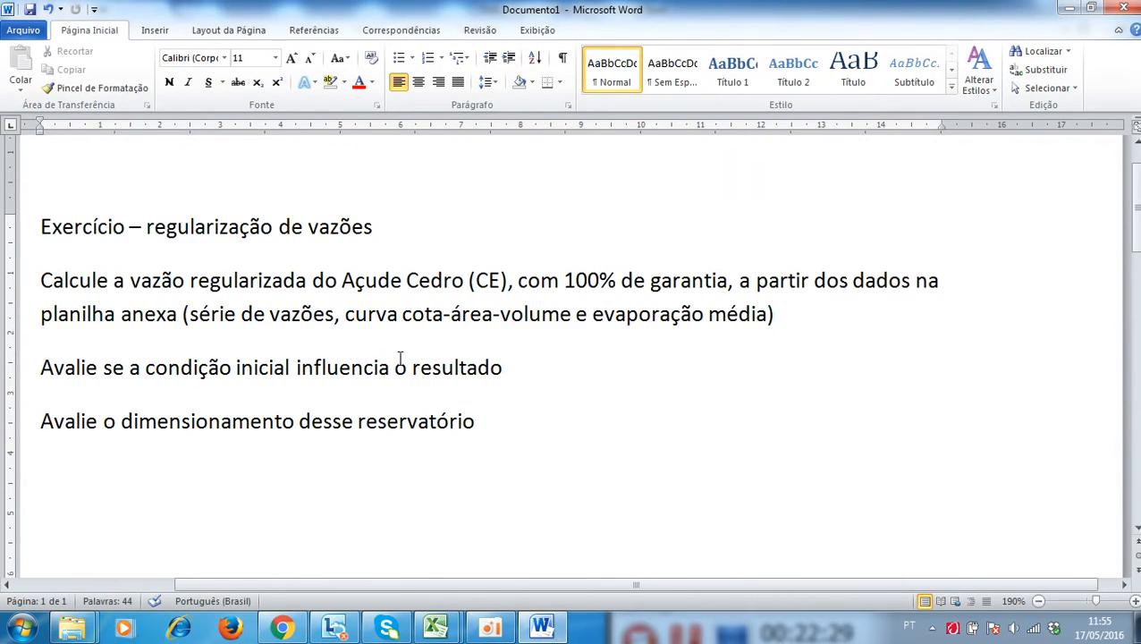
pyautogui.scroll(1, 399, 358)
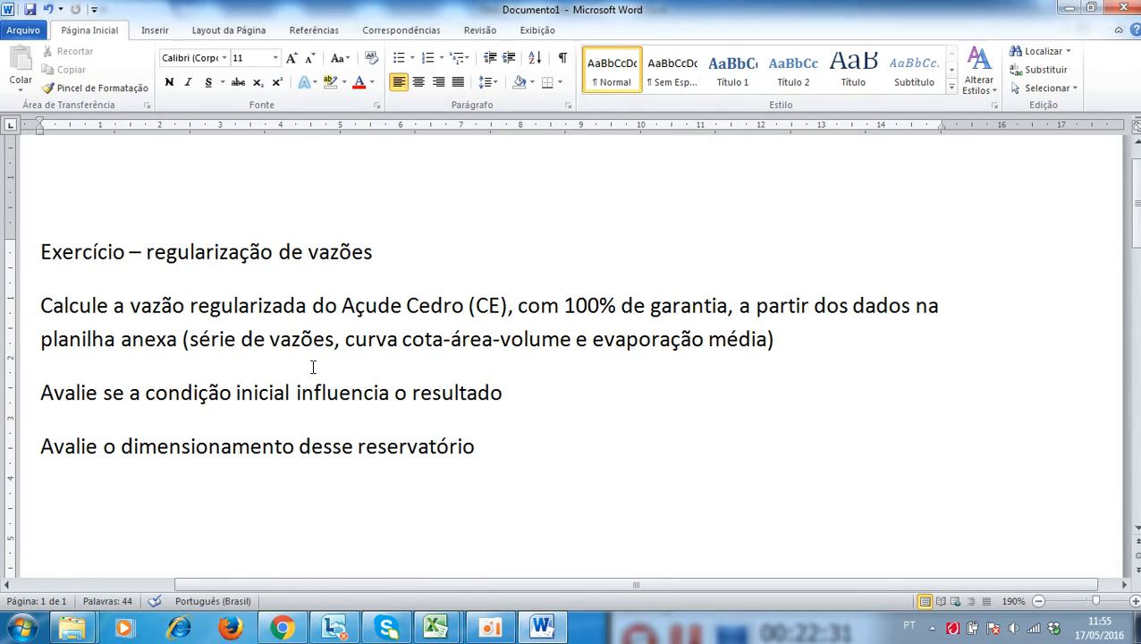
pyautogui.click(21, 404)
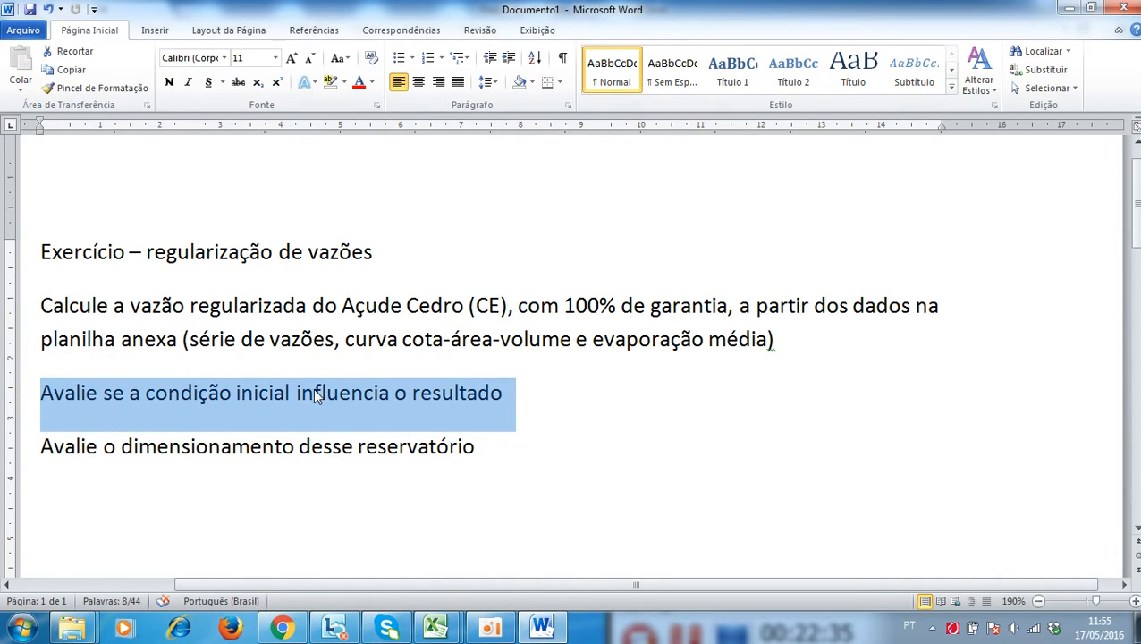
# Return to Dados Açude Cedro.xlsx in Excel and move the vertical split to reveal columns C to E
pyautogui.click(435, 628)
pyautogui.click(515, 560)
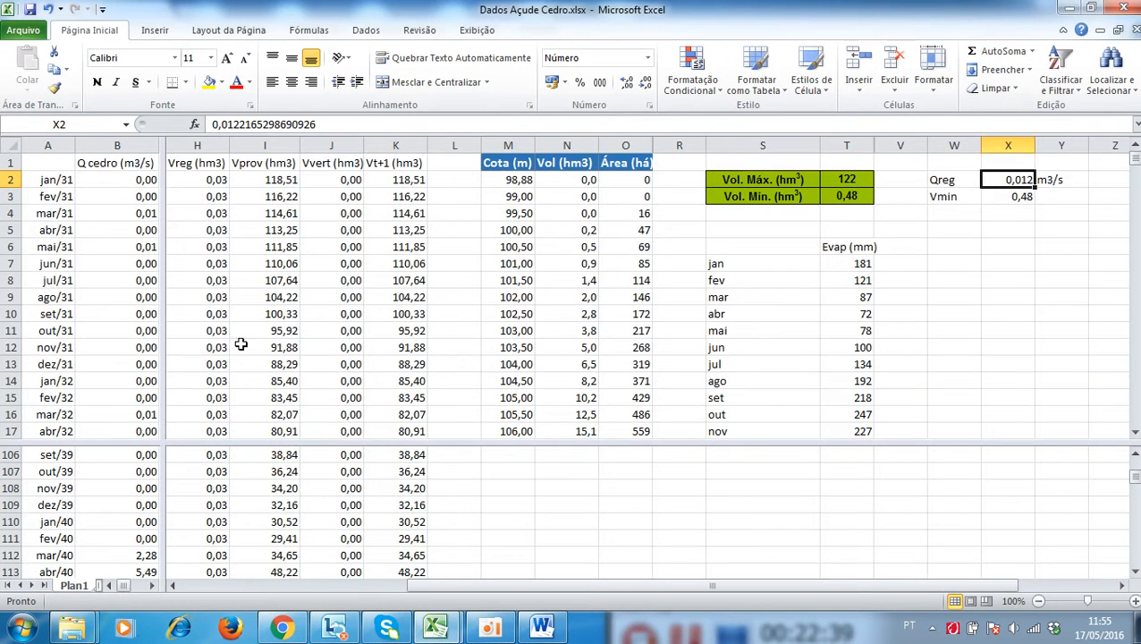
pyautogui.moveTo(163, 400); pyautogui.dragTo(309, 409)
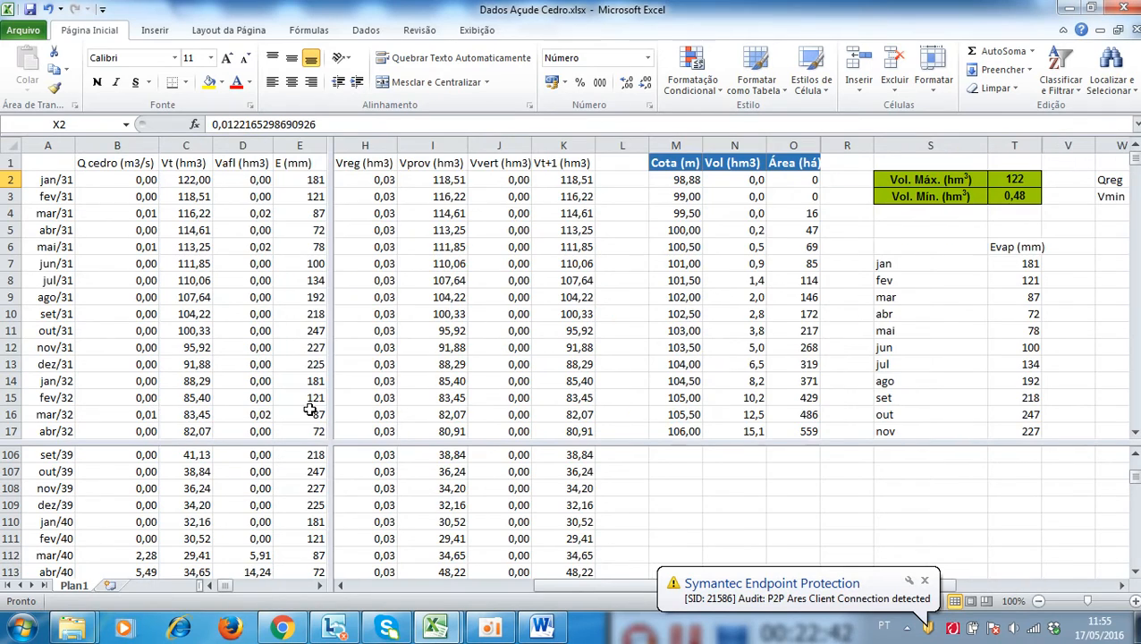
# Set the initial reservoir volume in C2 to 61 hm3 and check Vmin in X3
pyautogui.click(181, 179)
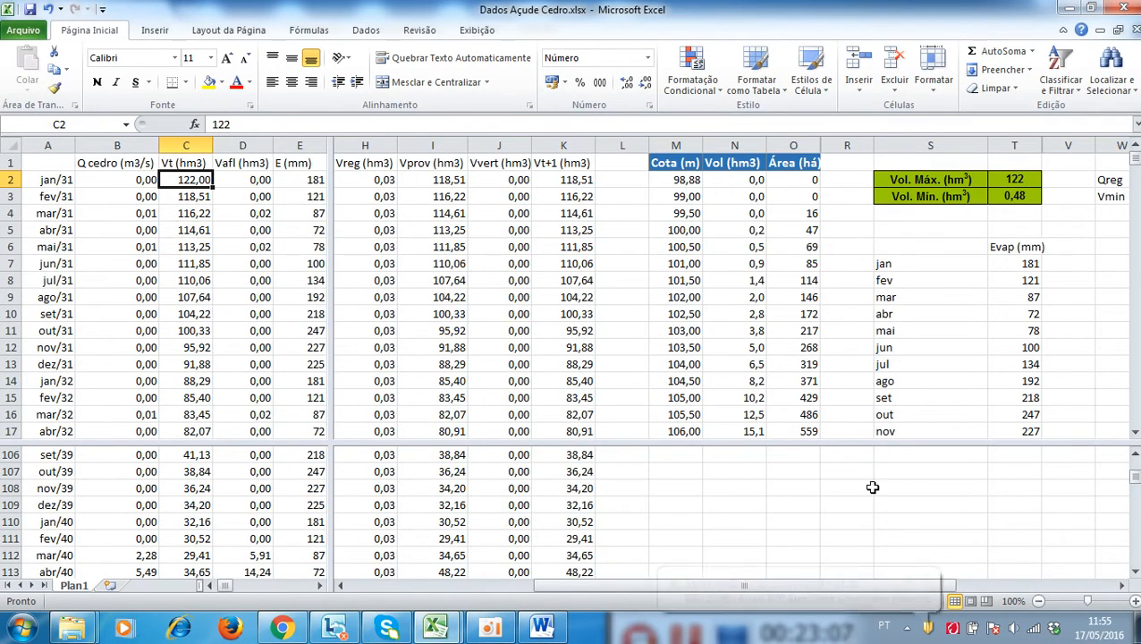
pyautogui.click(925, 580)
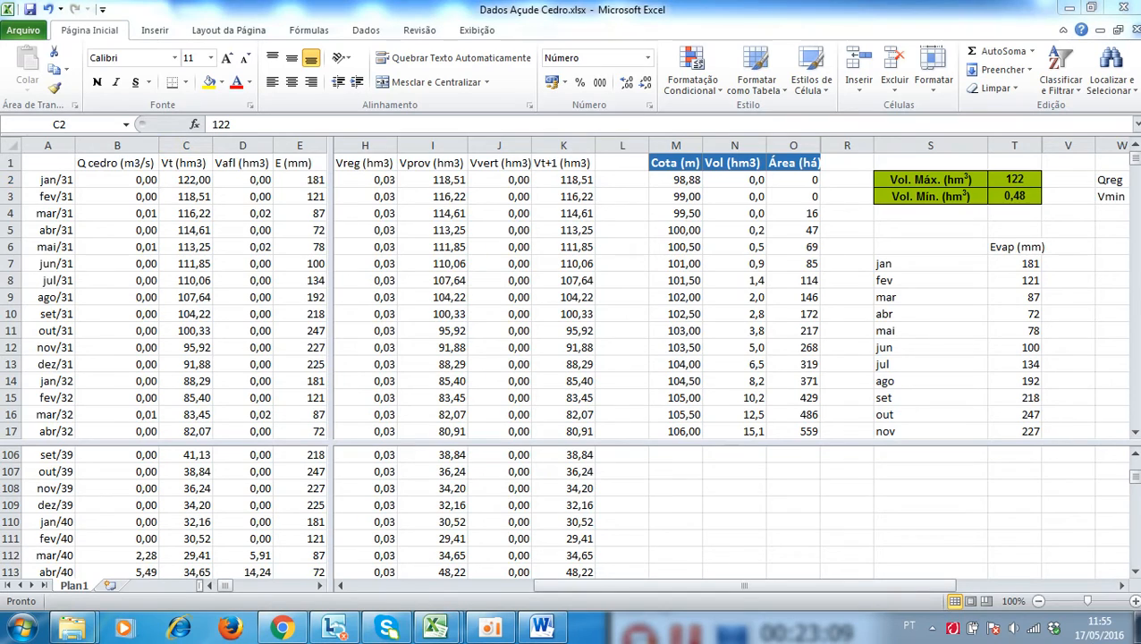
pyautogui.click(1122, 585)
pyautogui.click(1122, 585)
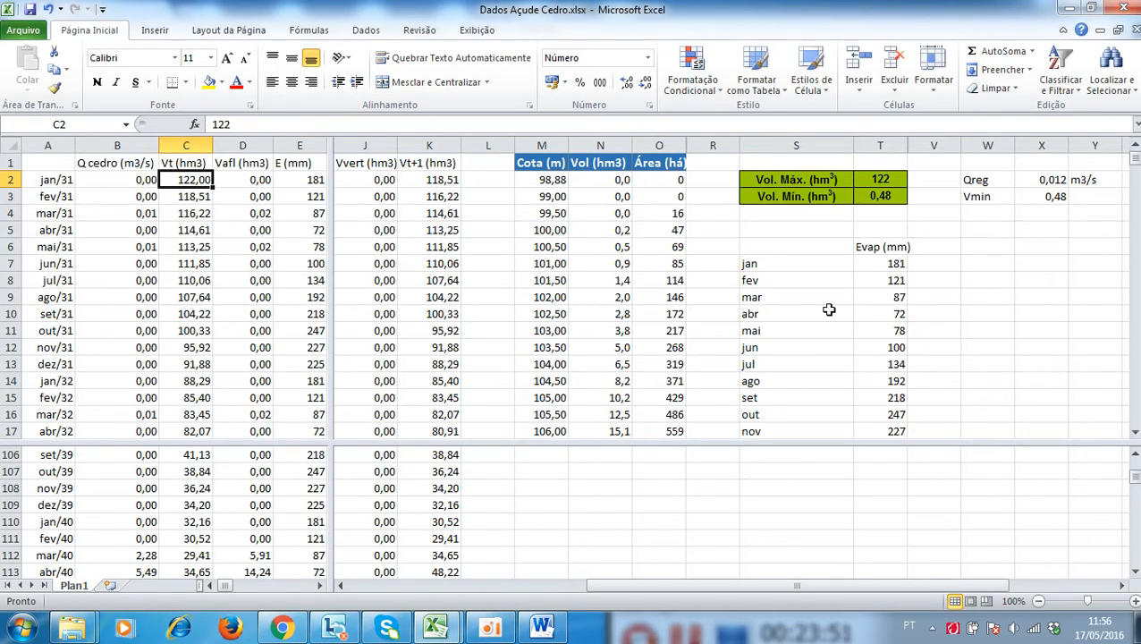
pyautogui.write('6')
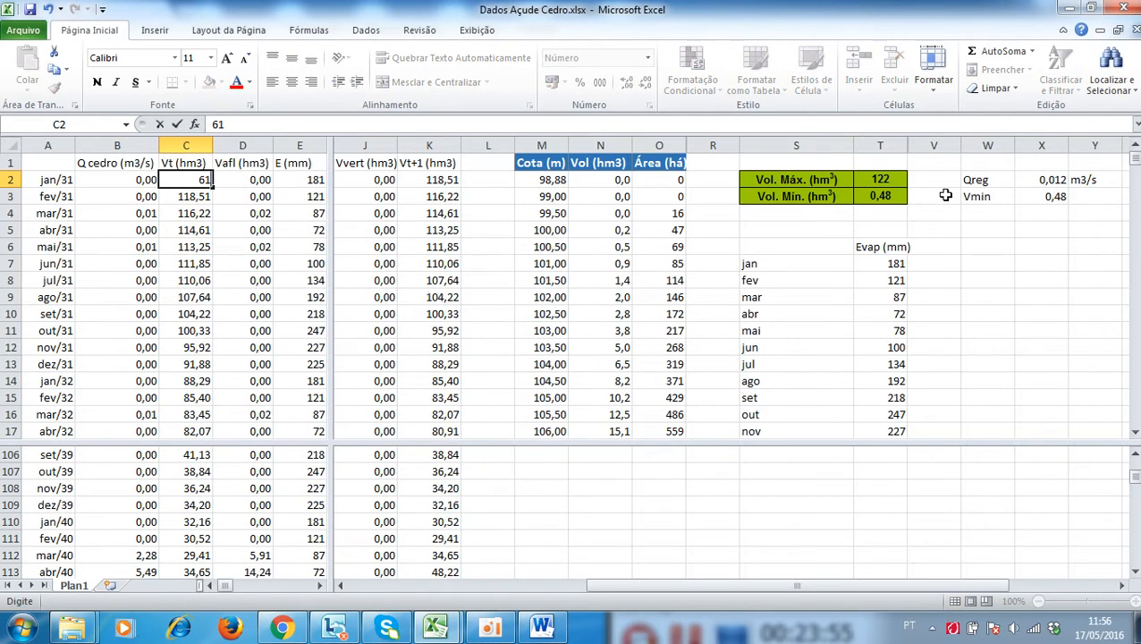
pyautogui.write('1')
pyautogui.press('Return')
pyautogui.press('Up')
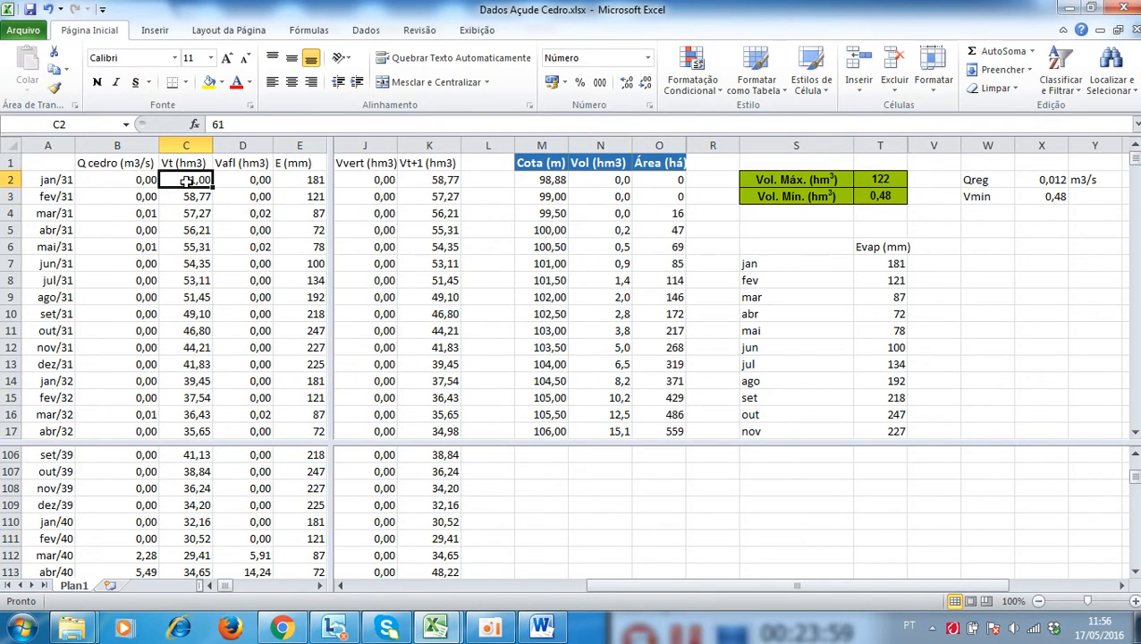
pyautogui.click(1051, 197)
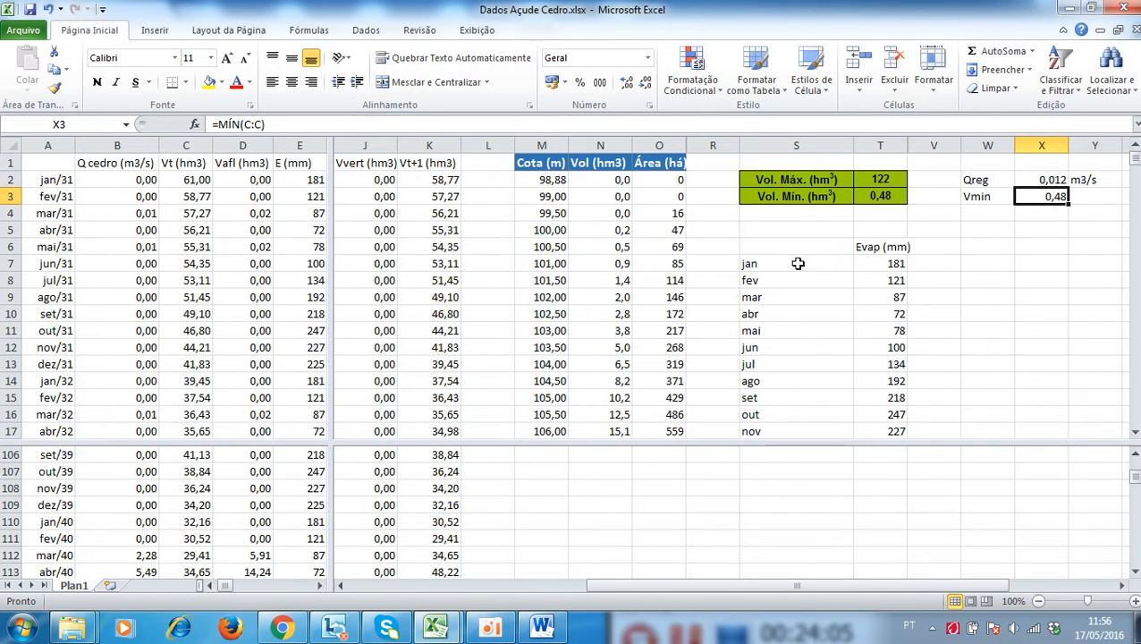
# Test initial reservoir volumes of 0 and 40 hm3 one after another in C2
pyautogui.click(179, 179)
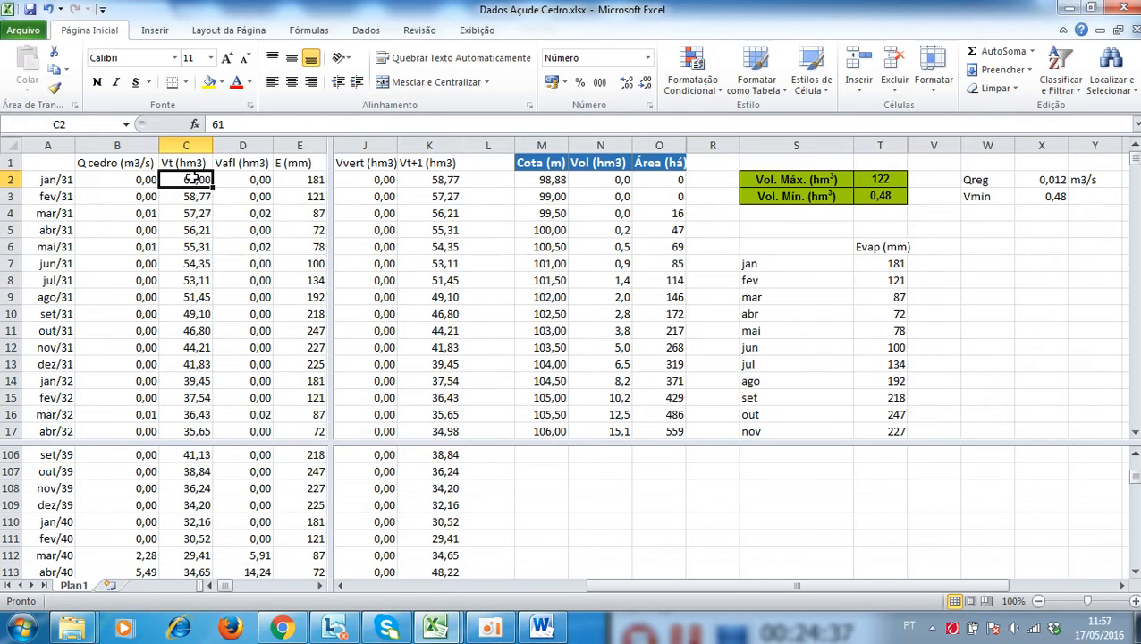
pyautogui.write('0')
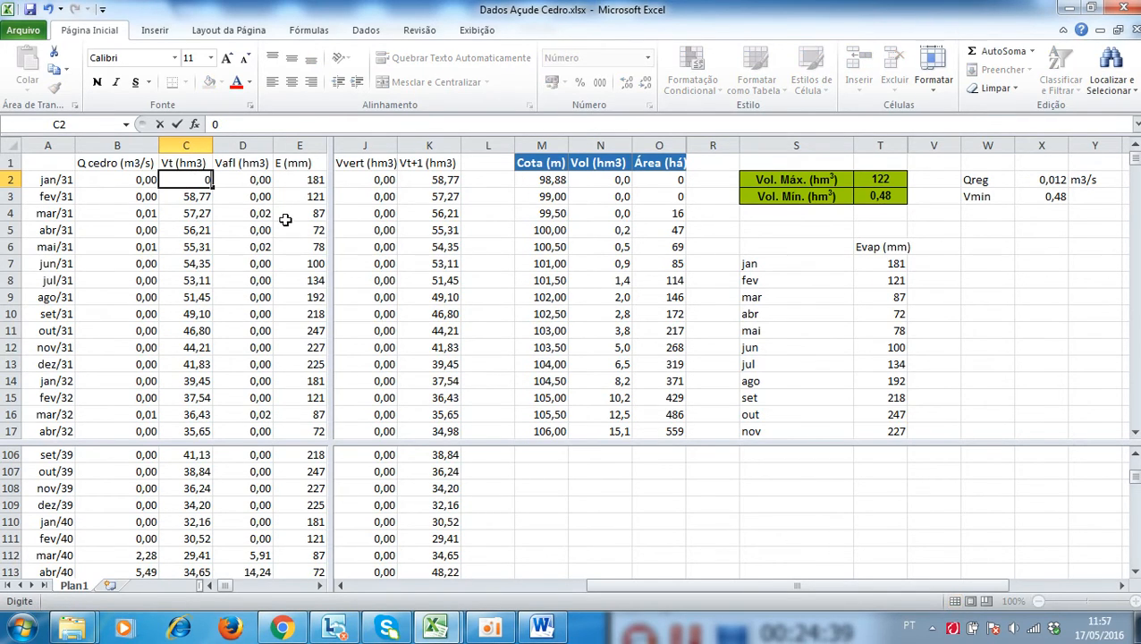
pyautogui.press('Return')
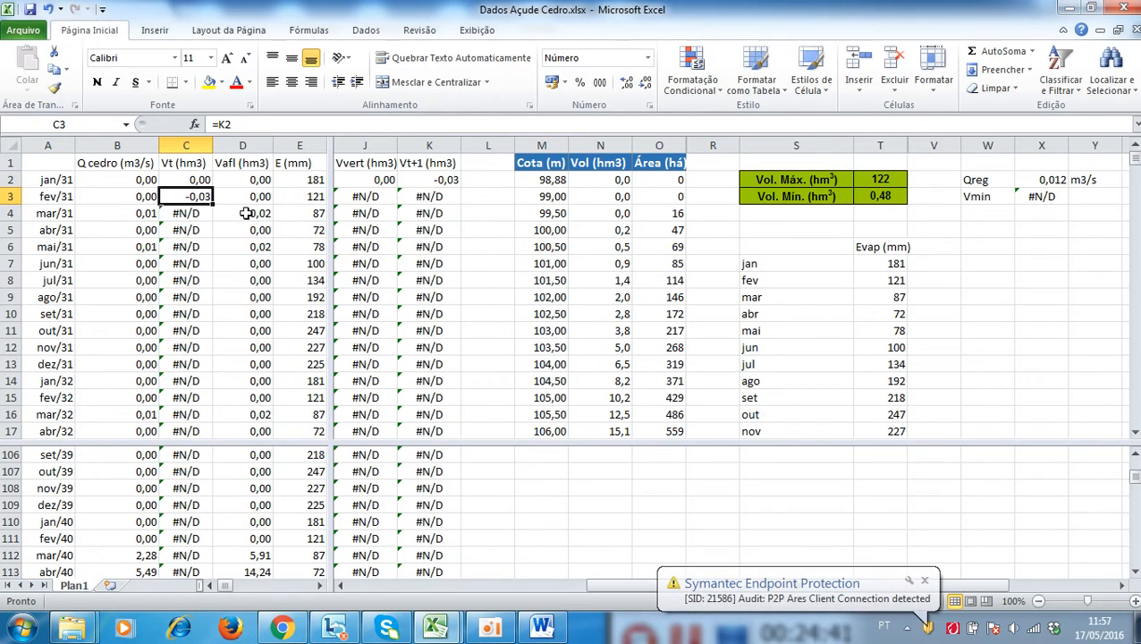
pyautogui.click(201, 181)
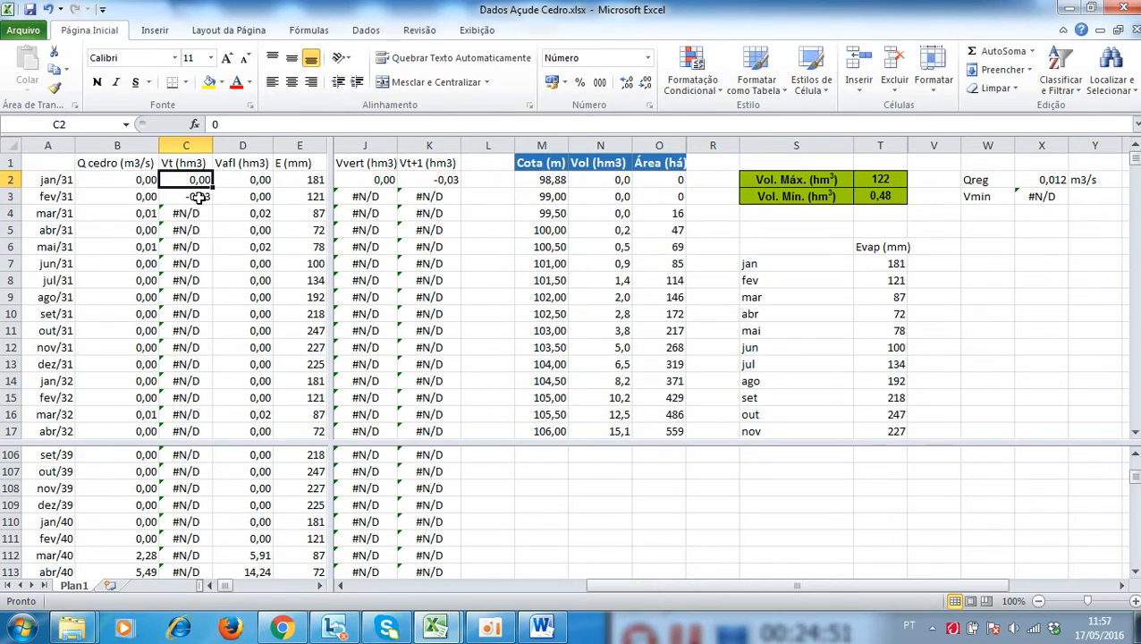
pyautogui.write('40')
pyautogui.press('Return')
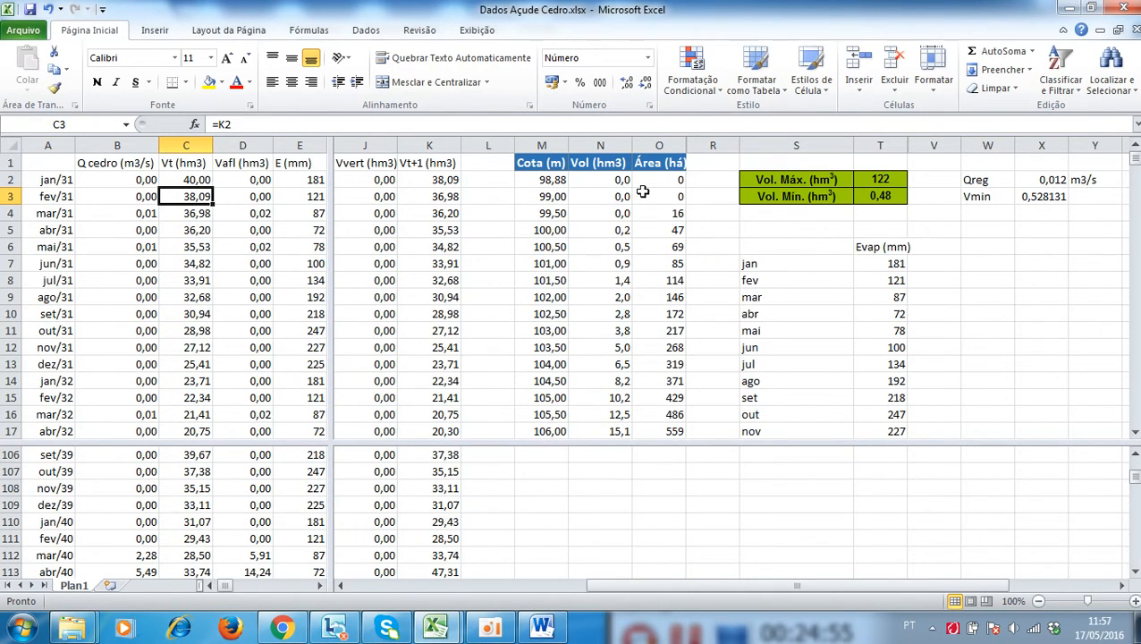
# Test initial volumes of 61 and 50 hm3 in C2, and set it back to 61
pyautogui.click(171, 179)
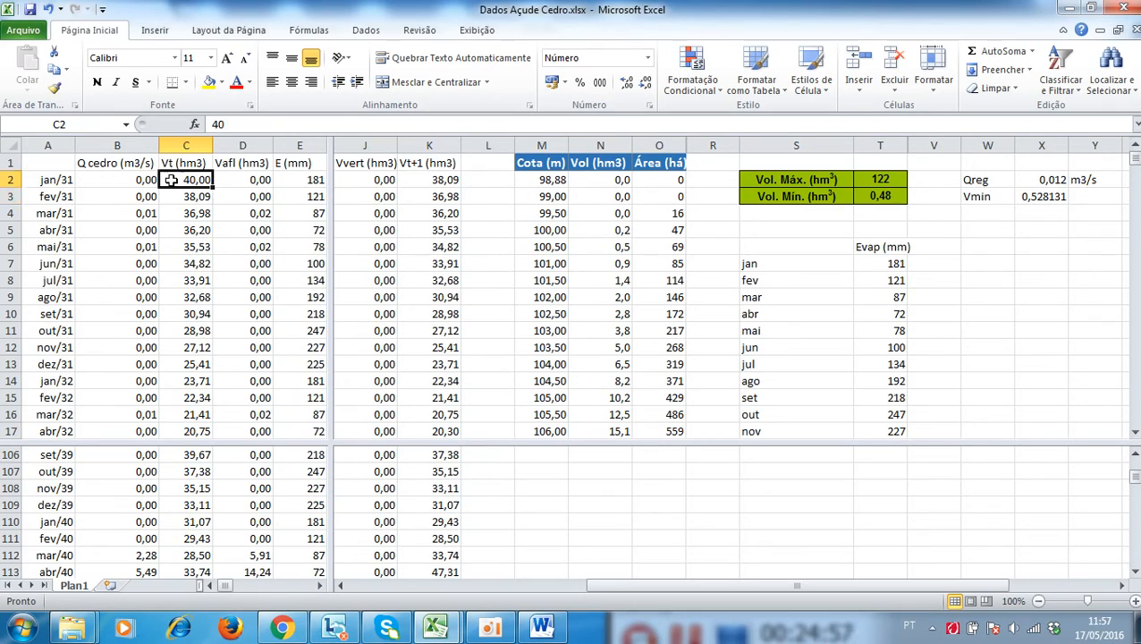
pyautogui.write('61')
pyautogui.press('Return')
pyautogui.click(171, 180)
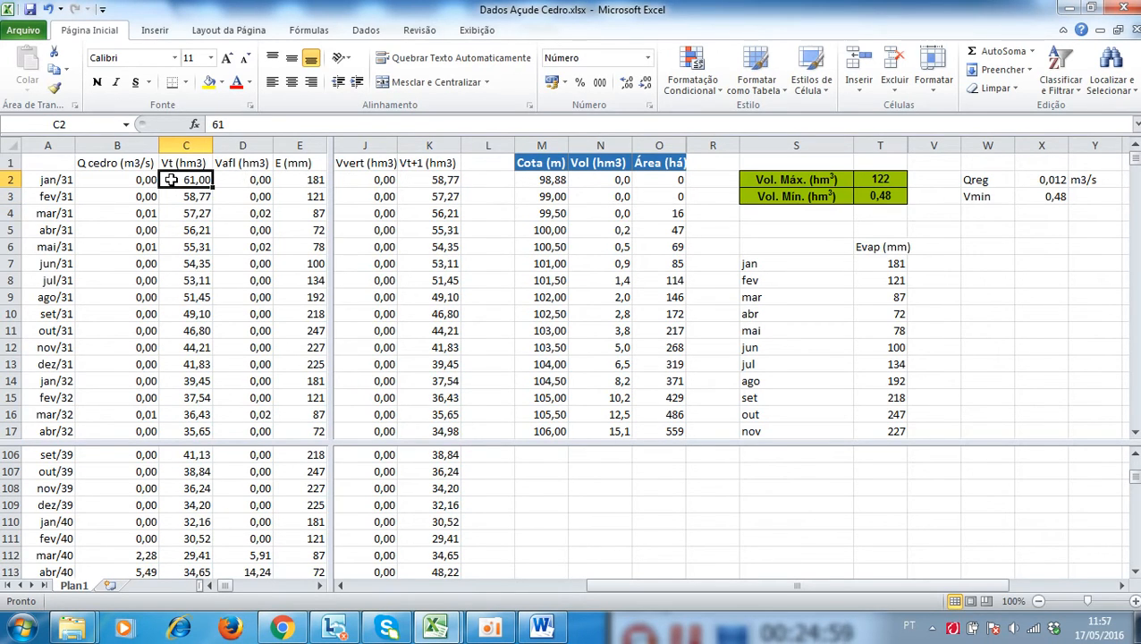
pyautogui.write('50')
pyautogui.press('Return')
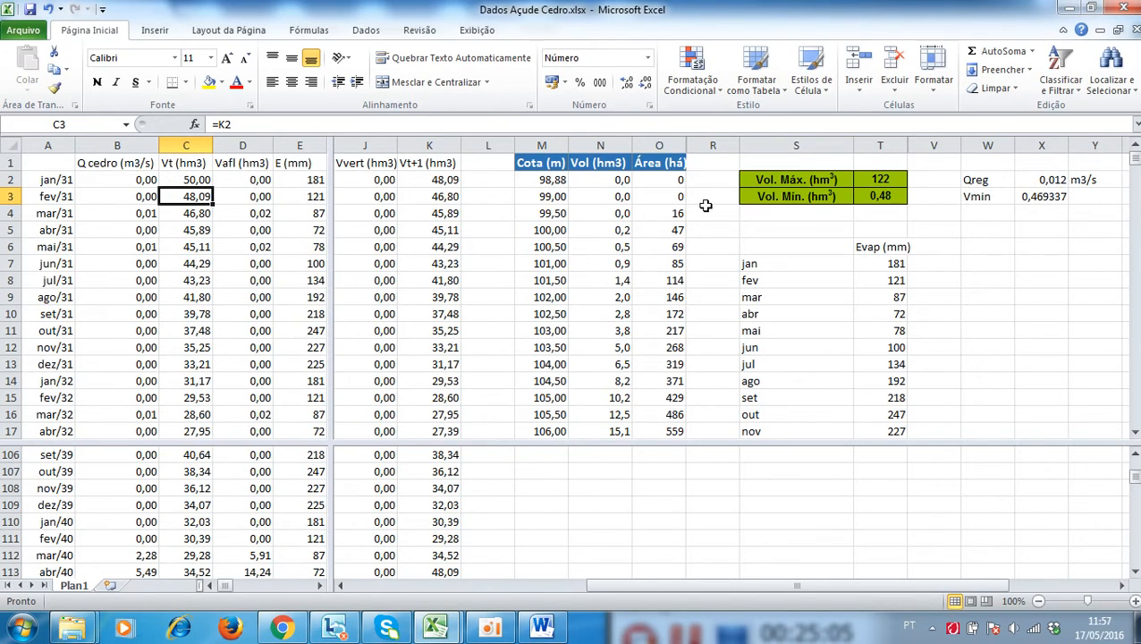
pyautogui.press('Up')
pyautogui.write('61')
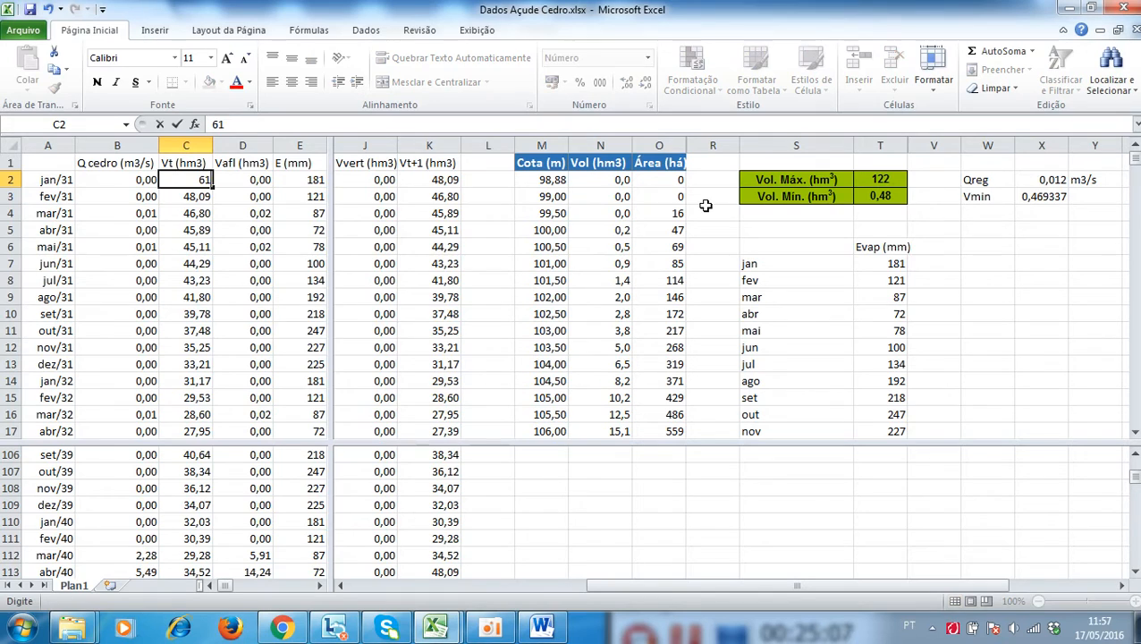
pyautogui.press('Return')
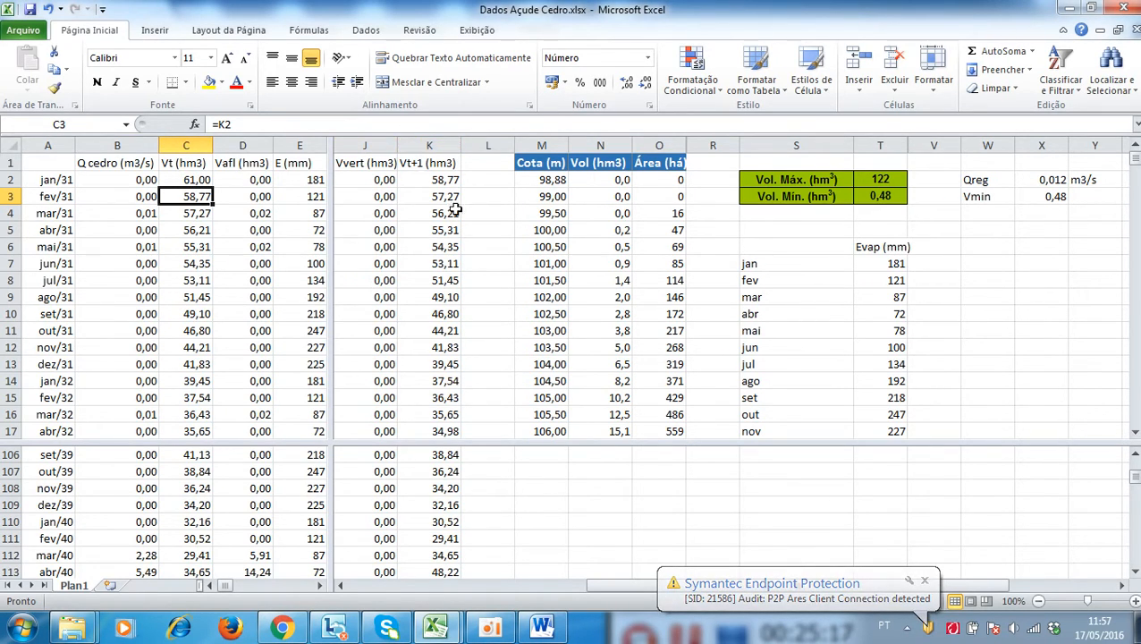
# Switch to the Word exercise document and highlight the question on evaluating the reservoir's sizing
pyautogui.click(541, 628)
pyautogui.click(158, 442)
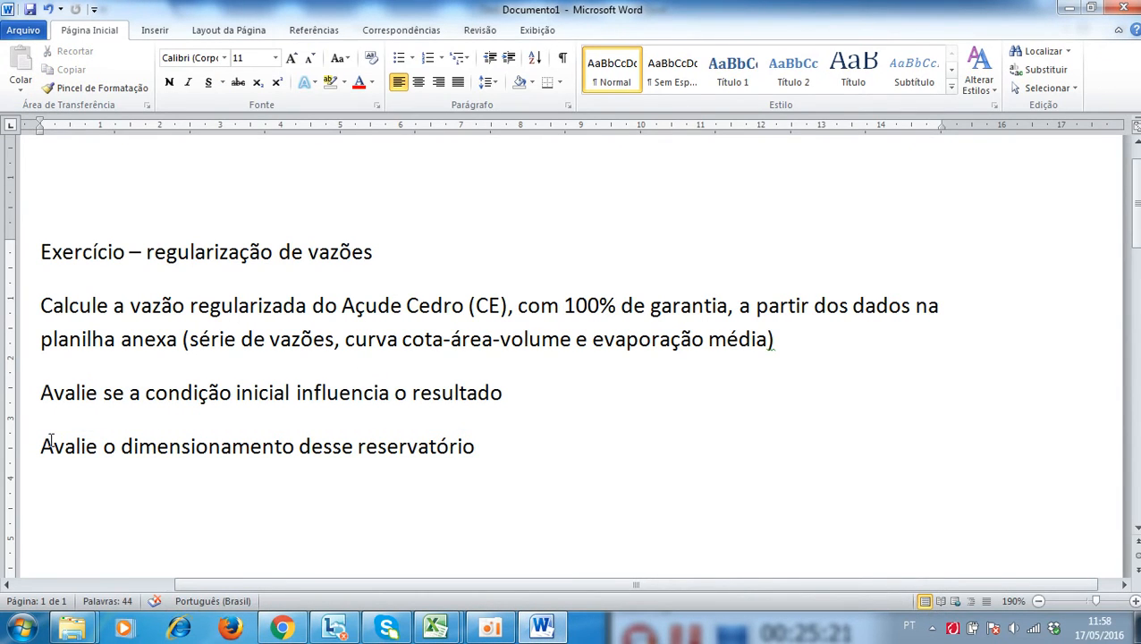
pyautogui.moveTo(43, 445); pyautogui.dragTo(483, 451)
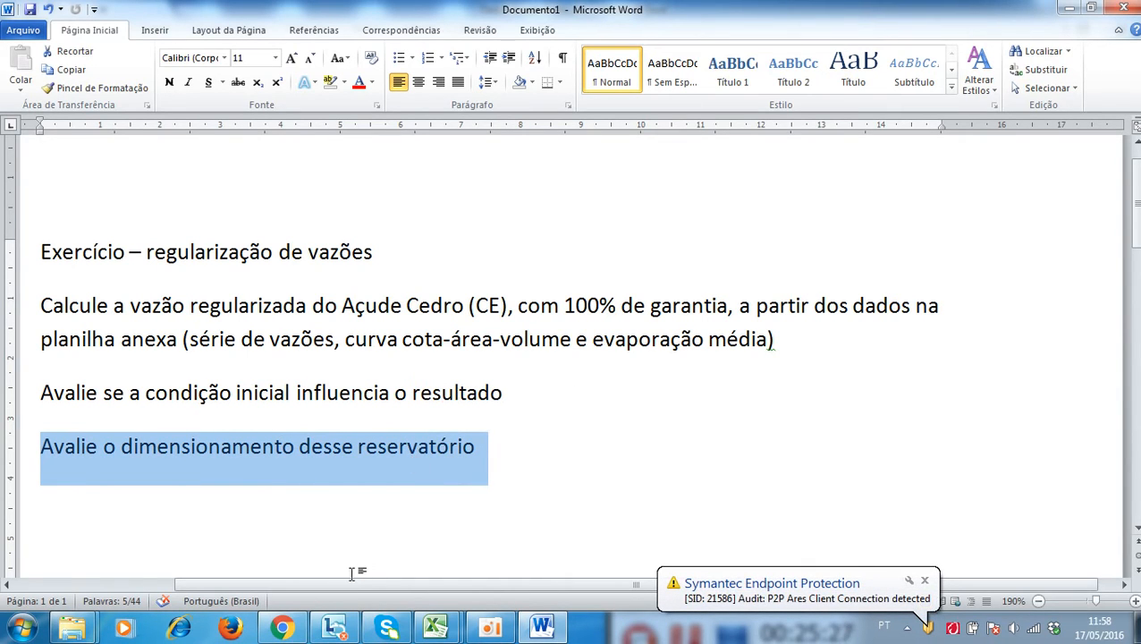
# Switch to Chrome and search Google for "açude cedro"
pyautogui.click(278, 630)
pyautogui.write('a')
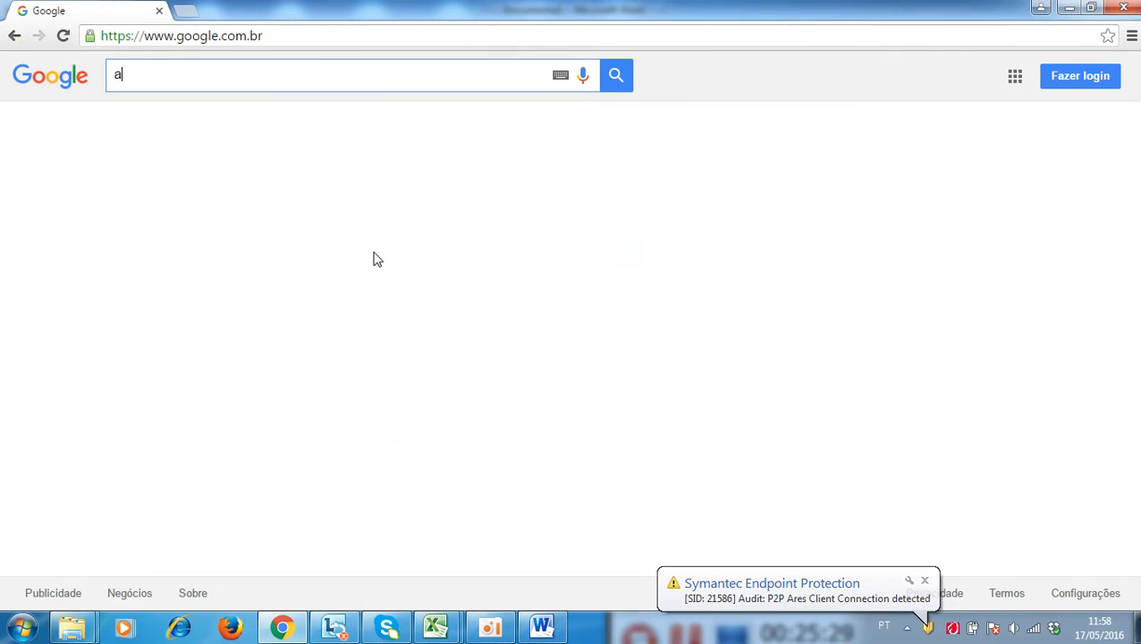
pyautogui.write('çude cedro')
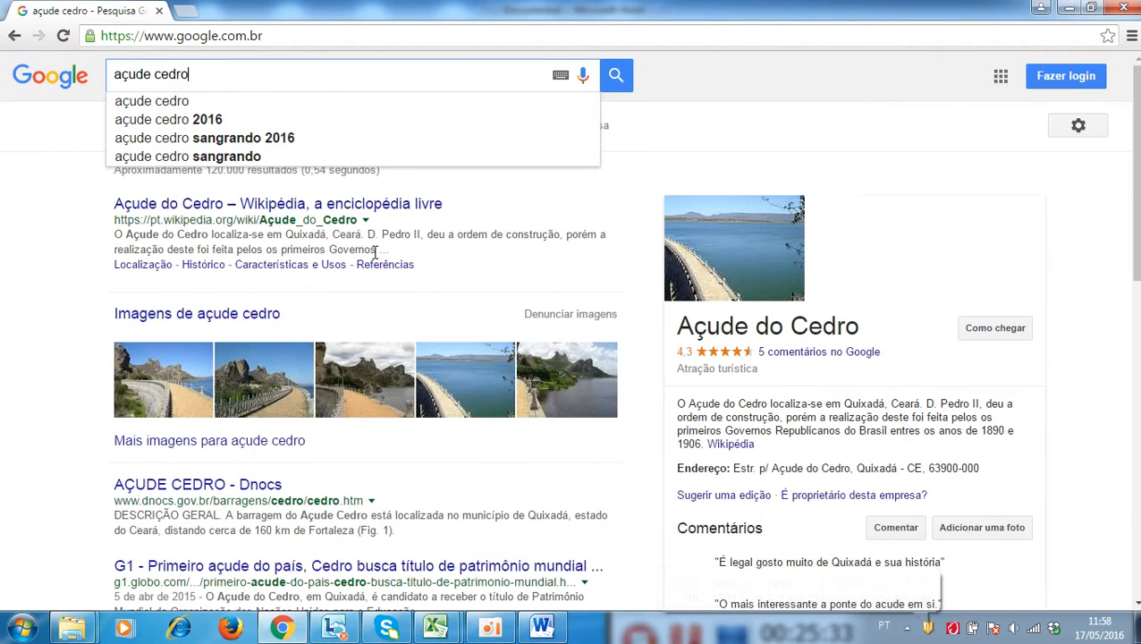
pyautogui.press('Return')
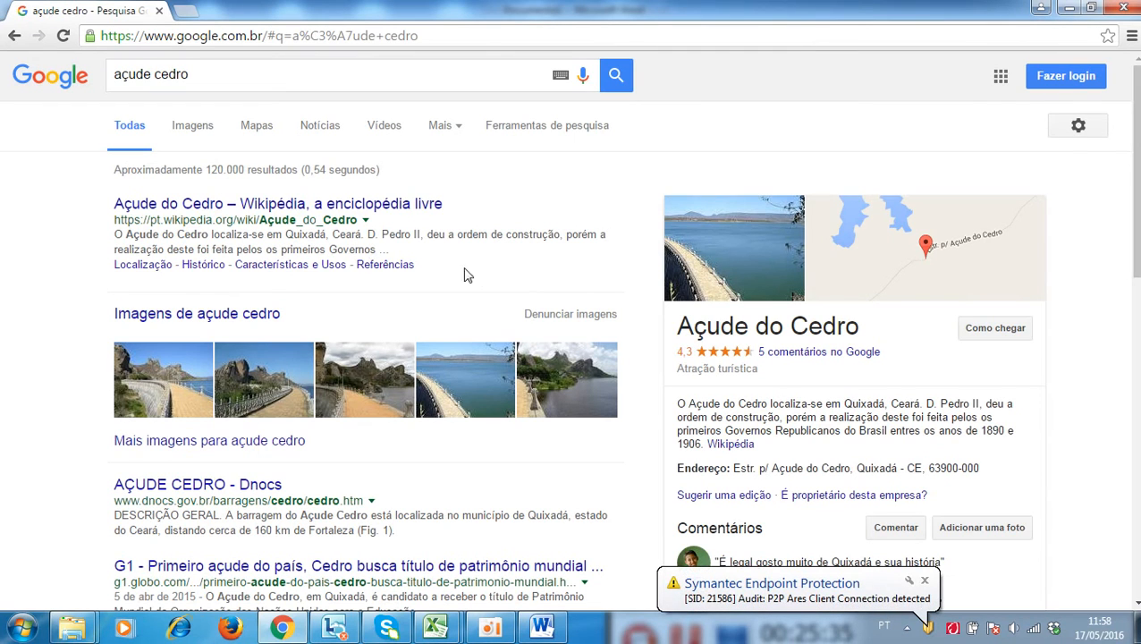
# Show the image results for the reservoir, enlarge the first dam photo from Wikipedia and dismiss the antivirus notification
pyautogui.click(191, 126)
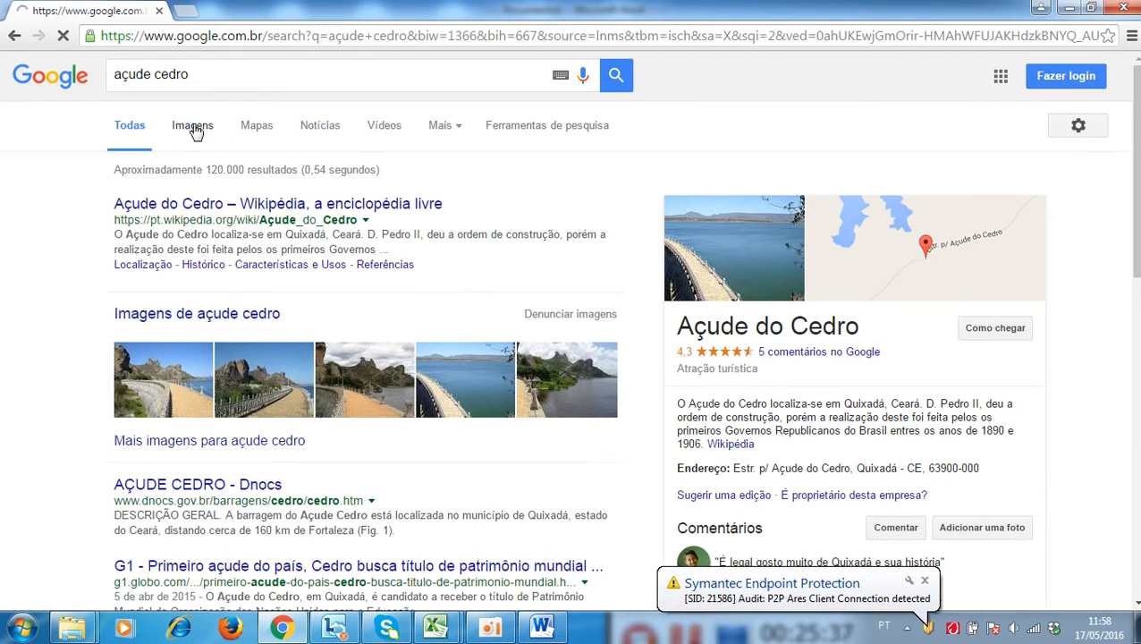
pyautogui.scroll(-1, 125, 300)
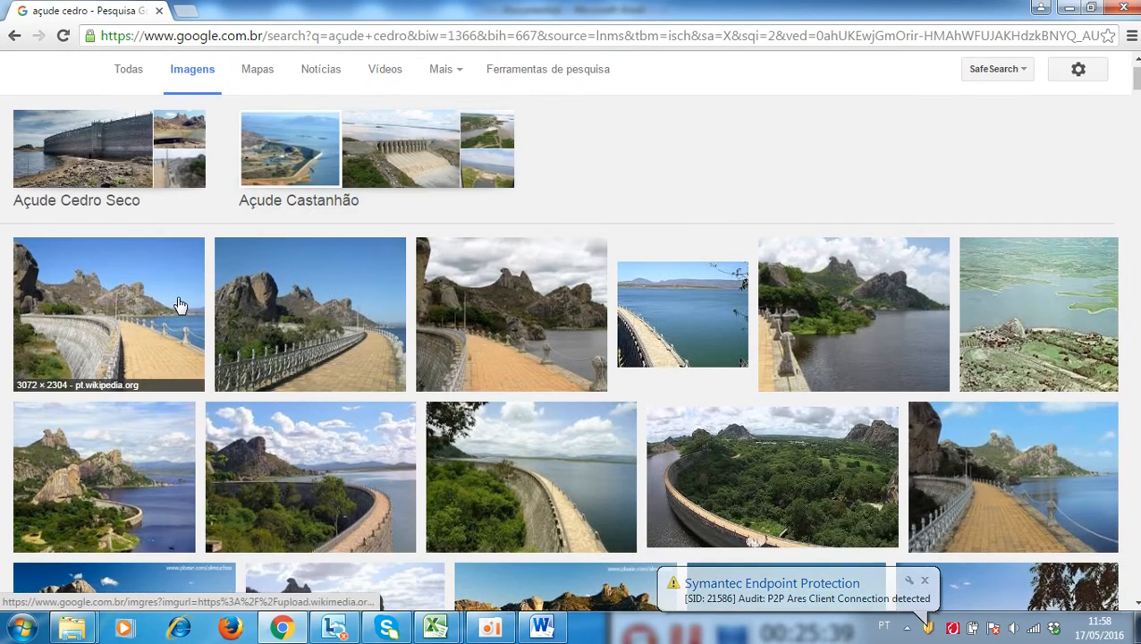
pyautogui.click(125, 300)
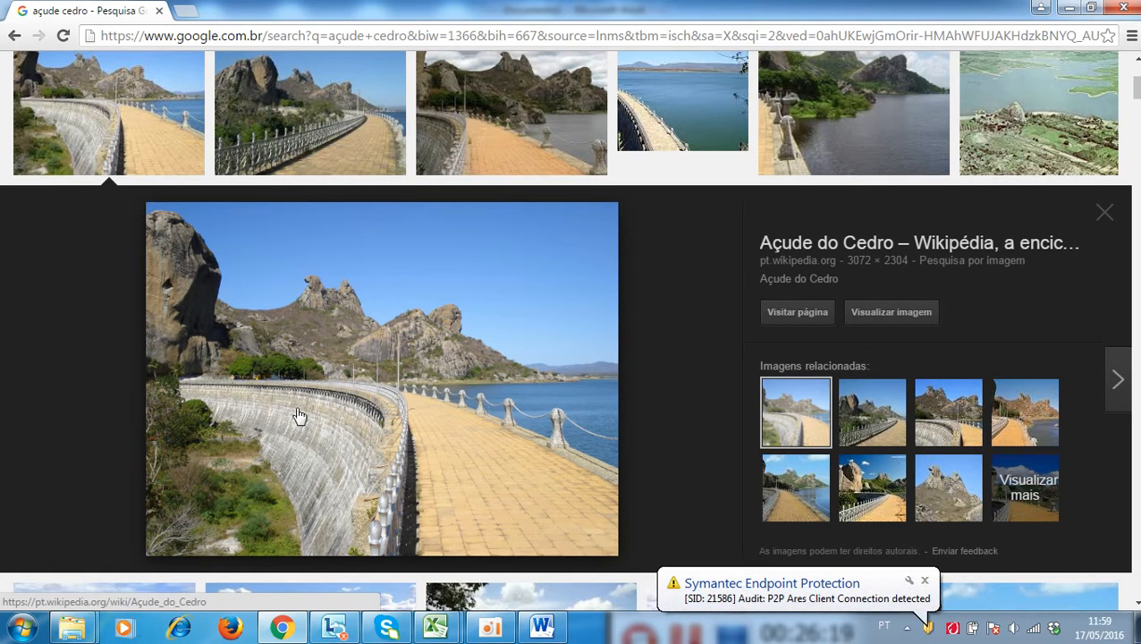
pyautogui.click(924, 580)
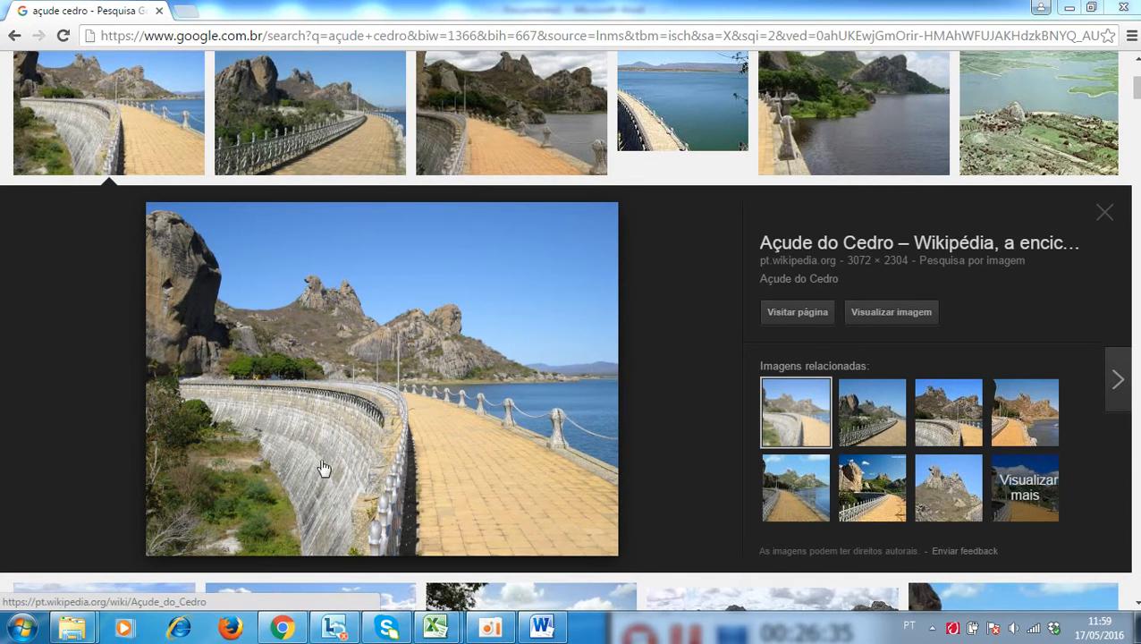
# Return to Dados Açude Cedro.xlsx in Excel, set the initial volume in C2 to 122 hm3 and select the maximum volume in T2
pyautogui.moveTo(425, 628)
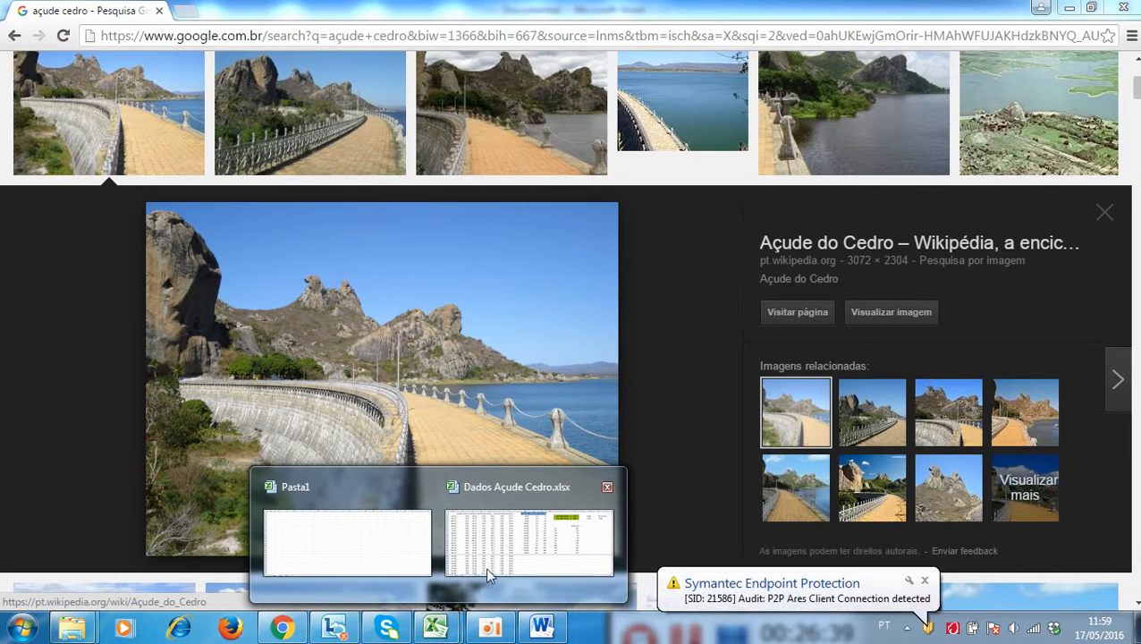
pyautogui.click(500, 550)
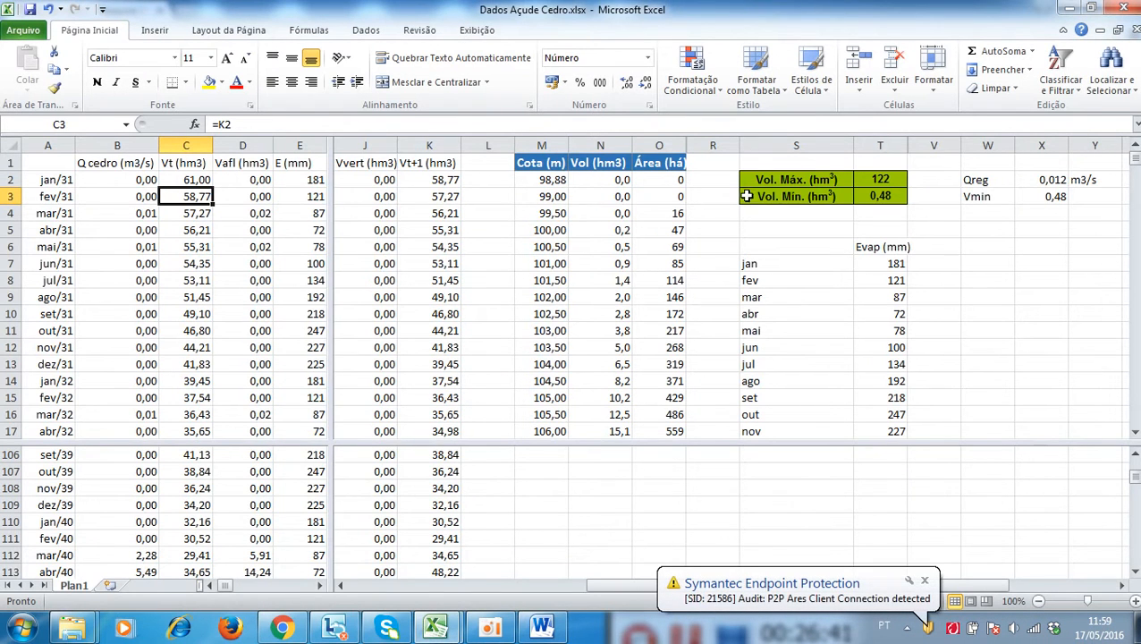
pyautogui.click(186, 179)
pyautogui.write('122')
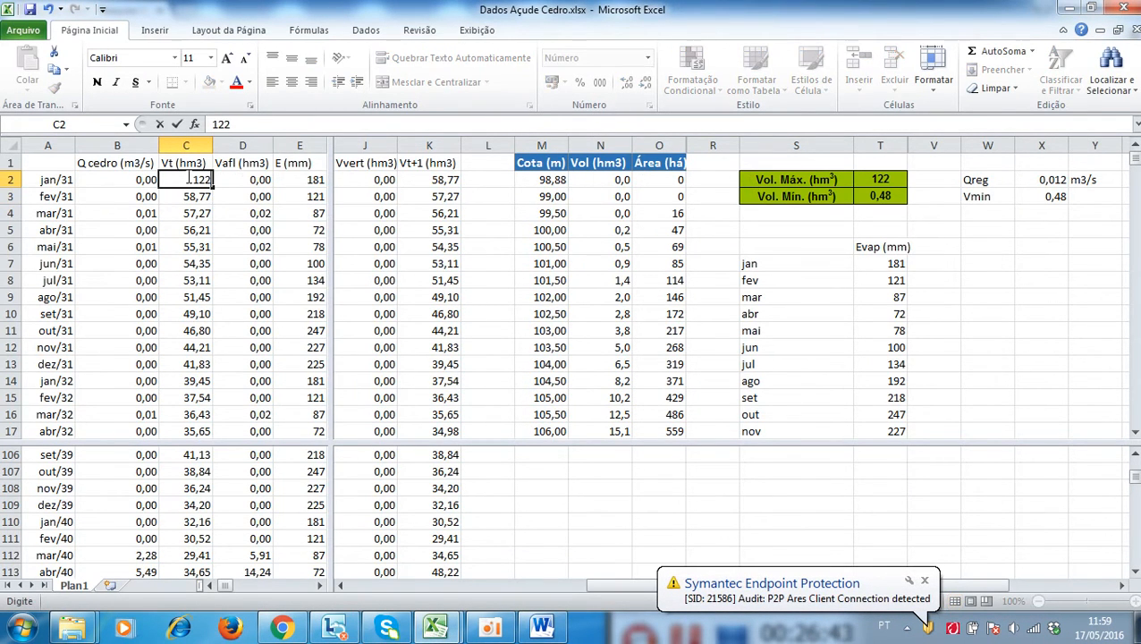
pyautogui.press('Return')
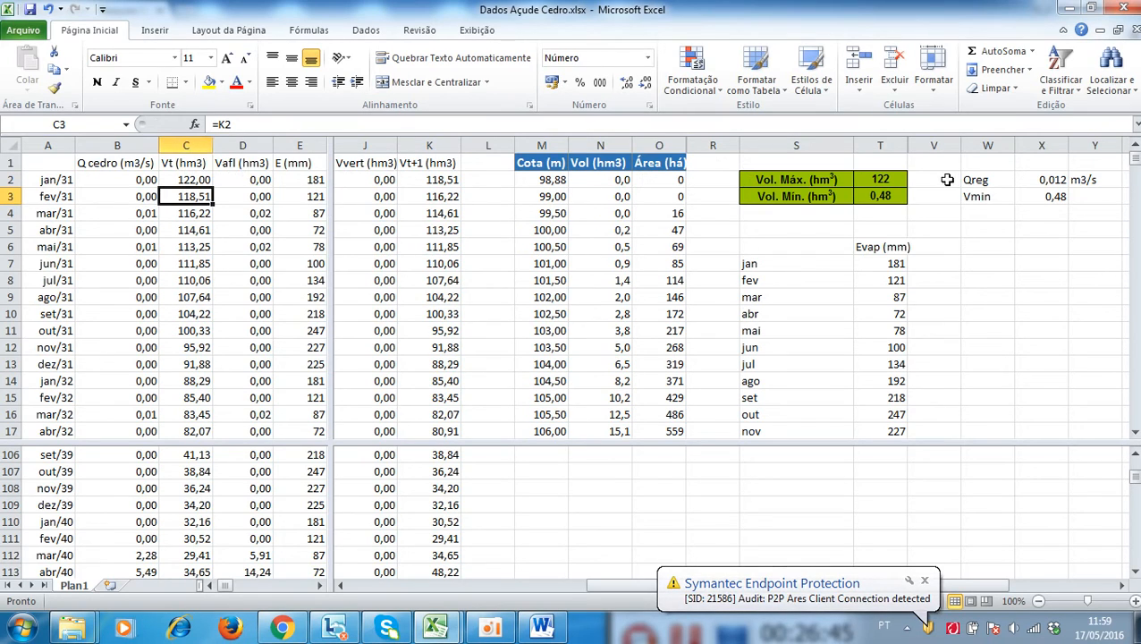
pyautogui.click(860, 183)
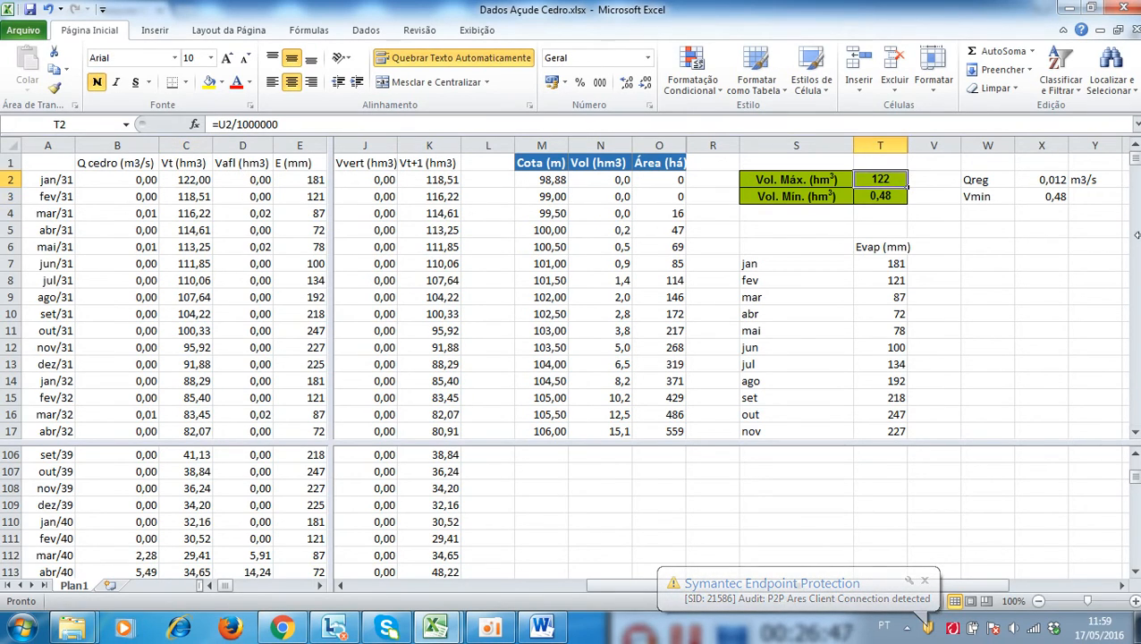
# Set the reservoir's maximum volume in T2 to 100 hm3
pyautogui.write('100')
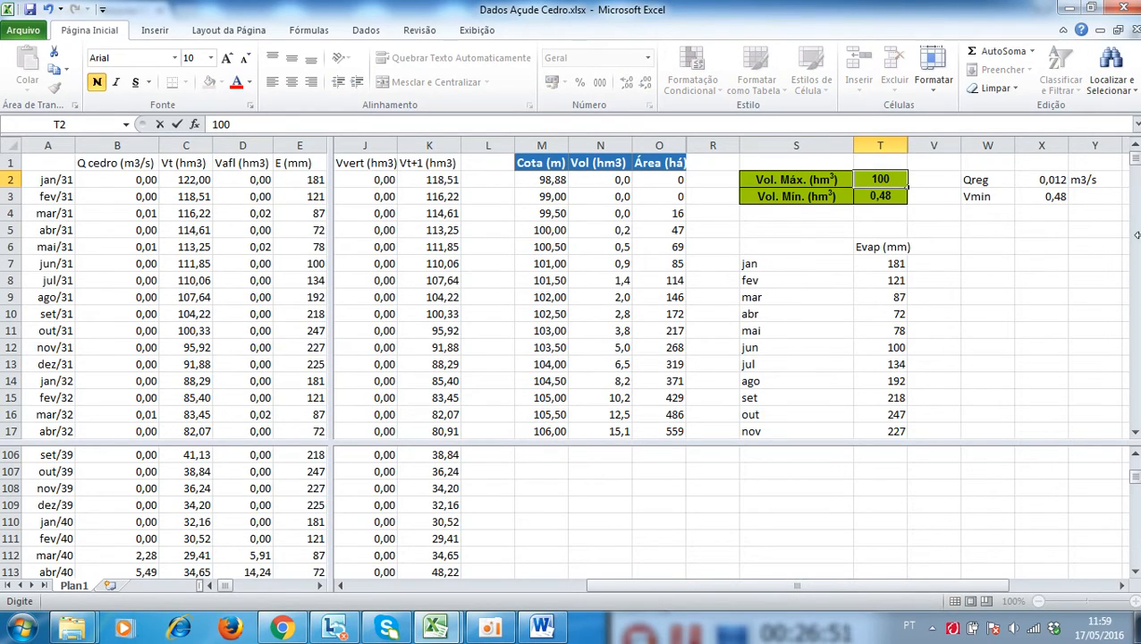
pyautogui.press('Return')
pyautogui.press('Return')
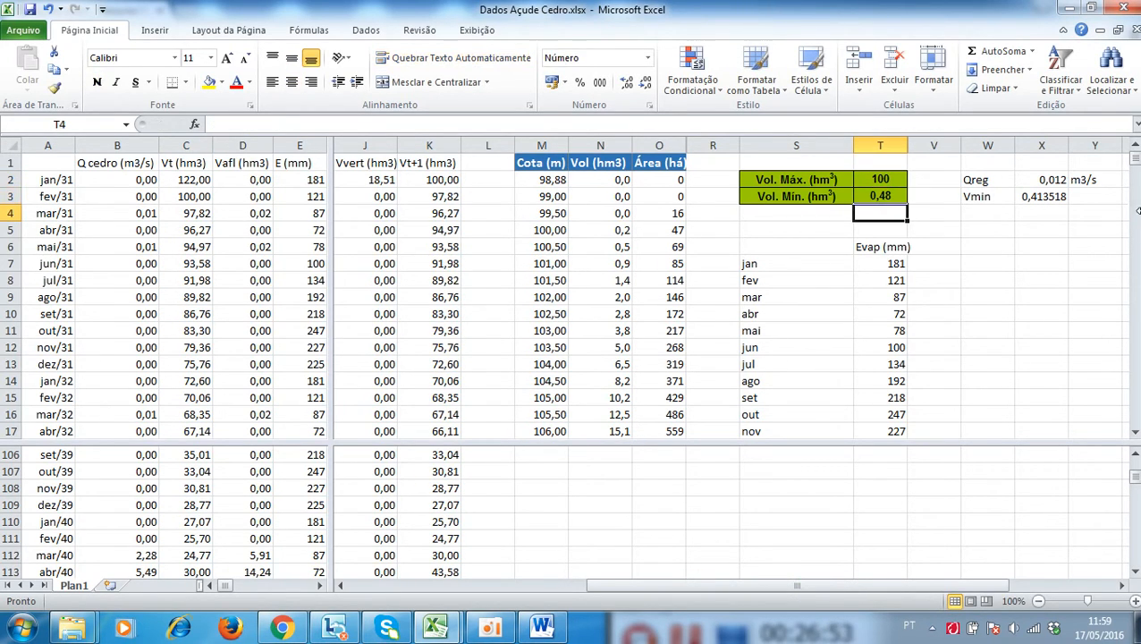
# Test regulated flows of 0,01 and 0,011 m3/s in X2 for the 100 hm3 reservoir
pyautogui.click(1030, 176)
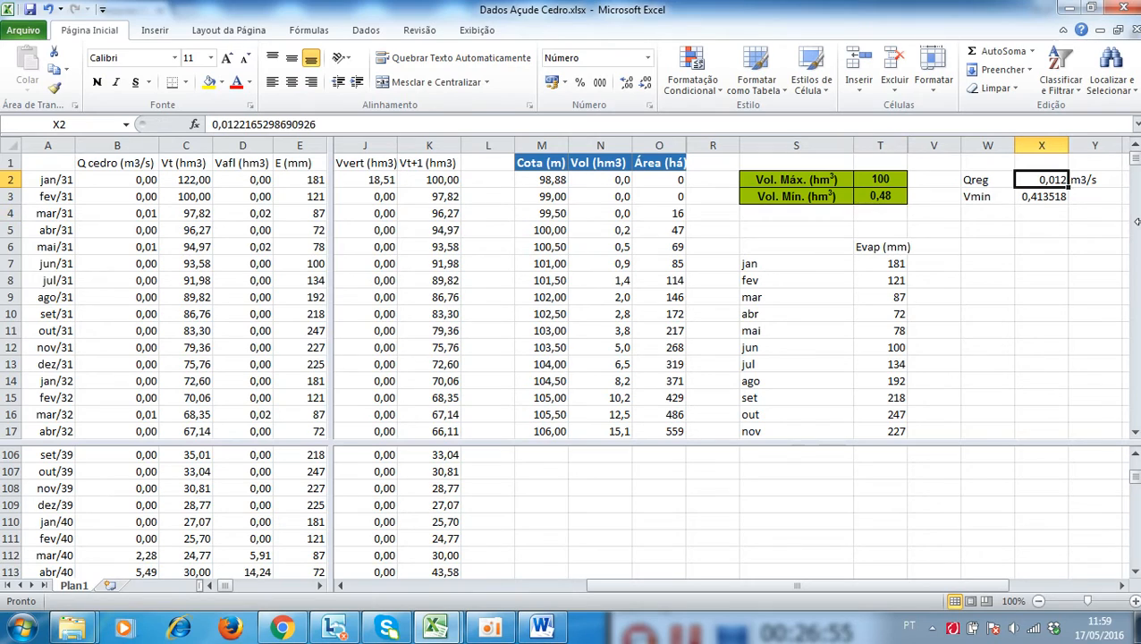
pyautogui.write('0,0')
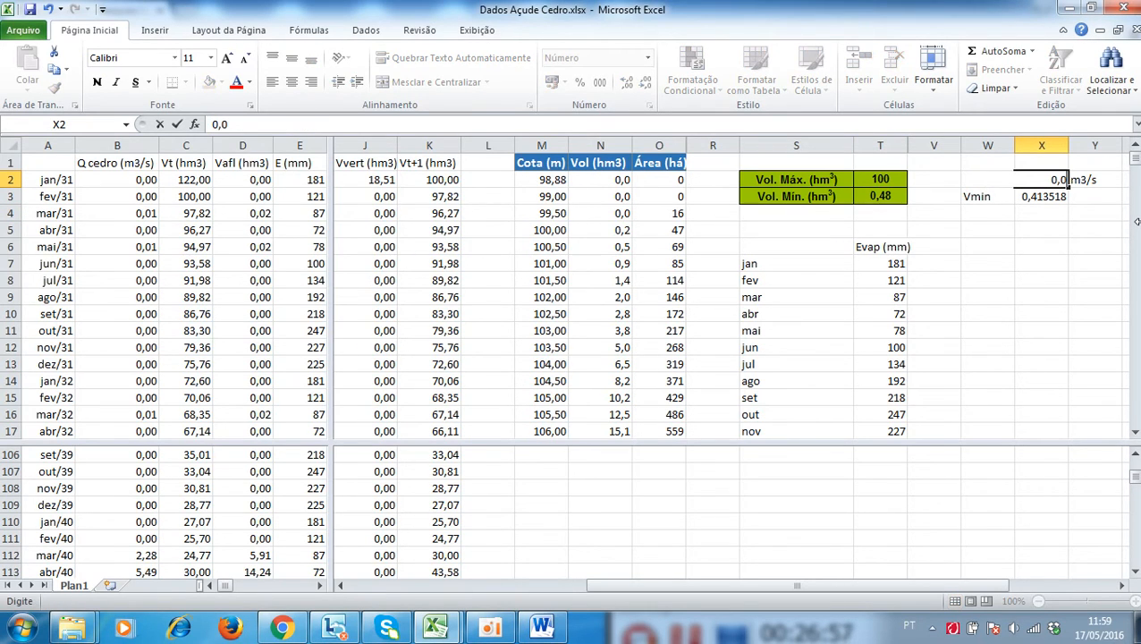
pyautogui.write('1')
pyautogui.press('Return')
pyautogui.press('Up')
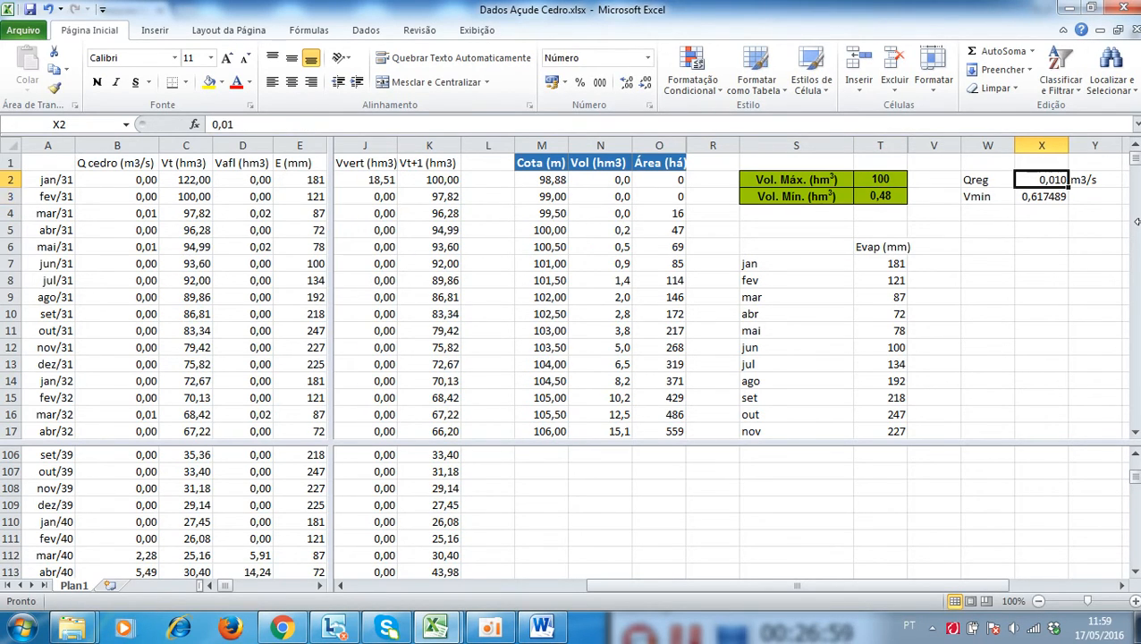
pyautogui.write('0')
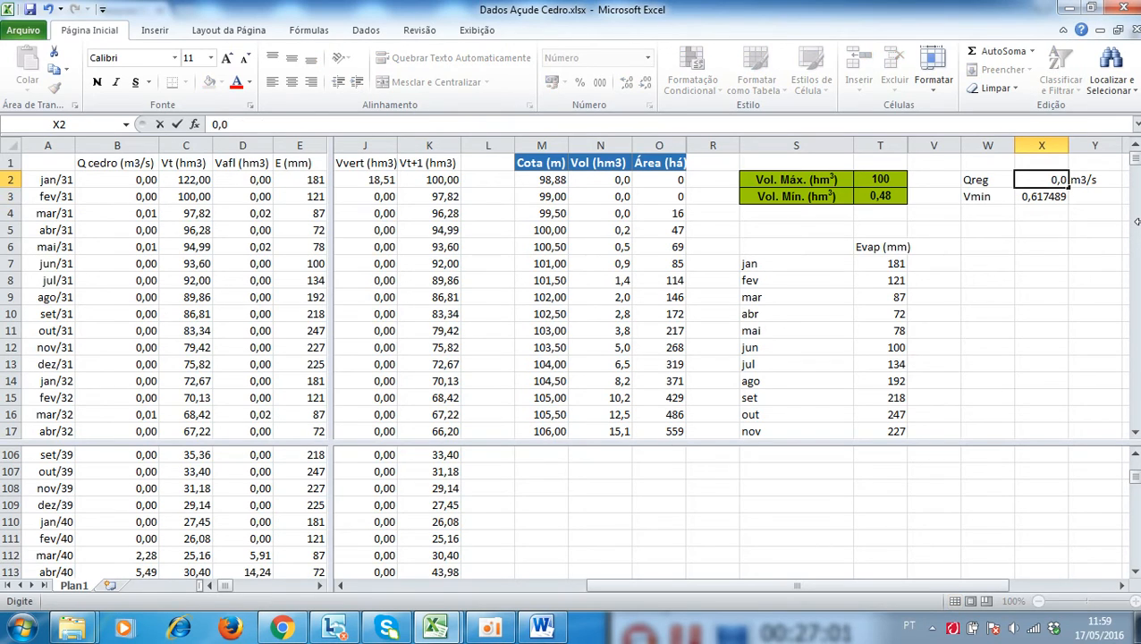
pyautogui.press('Return')
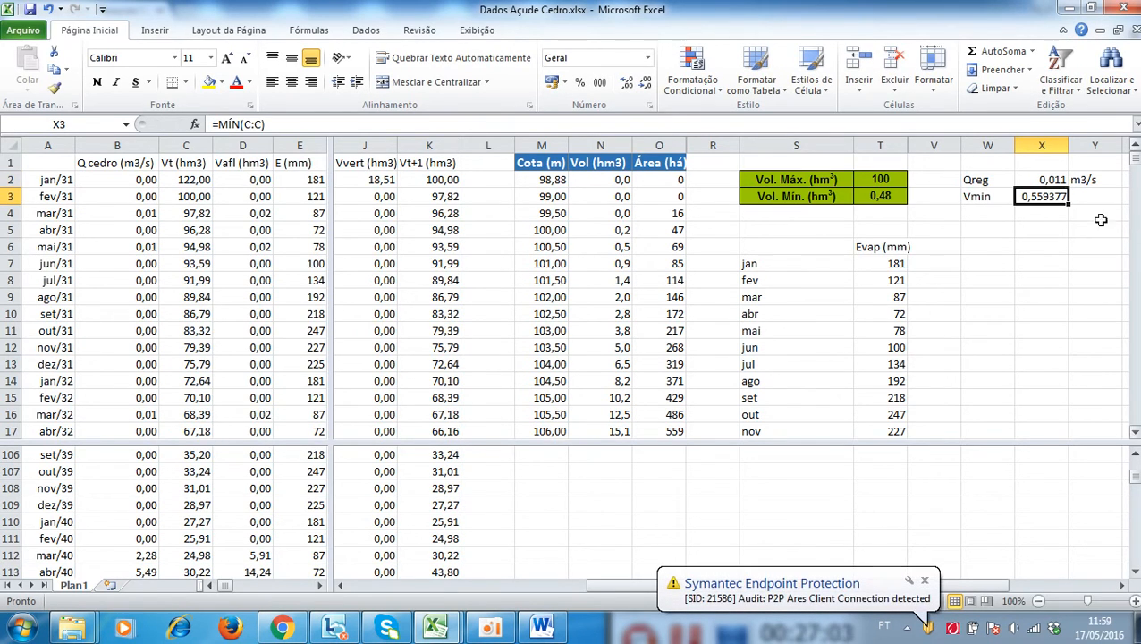
# Use Goal Seek to bring the minimum volume in X3 to 0,48 by changing the regulated flow in X2, and accept the solution
pyautogui.click(1040, 183)
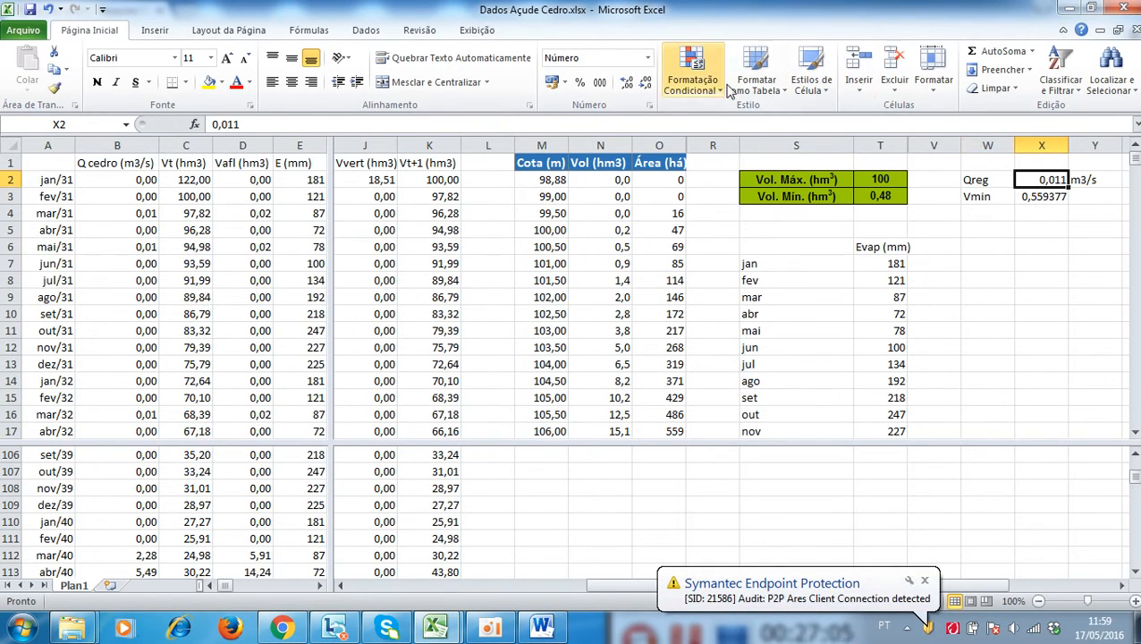
pyautogui.click(365, 30)
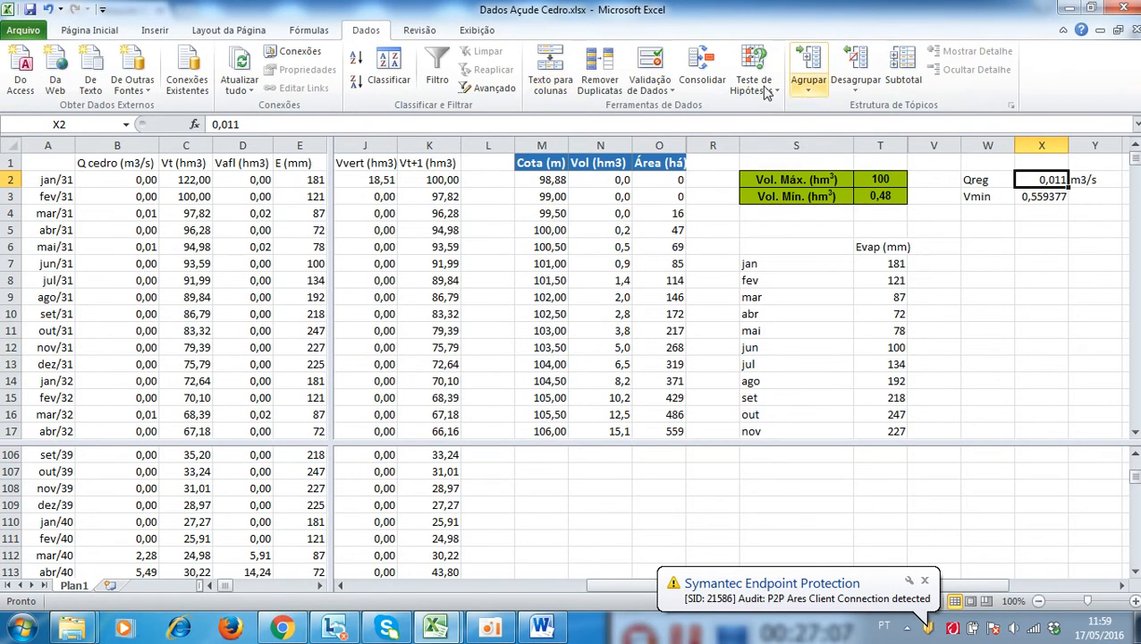
pyautogui.click(670, 94)
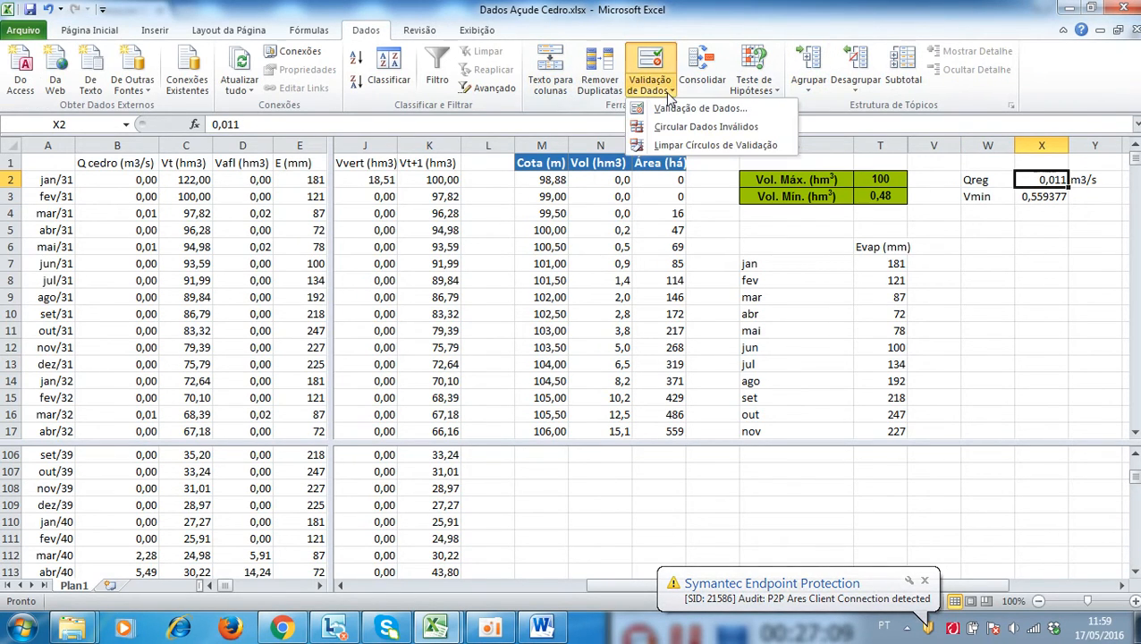
pyautogui.click(758, 85)
pyautogui.click(769, 126)
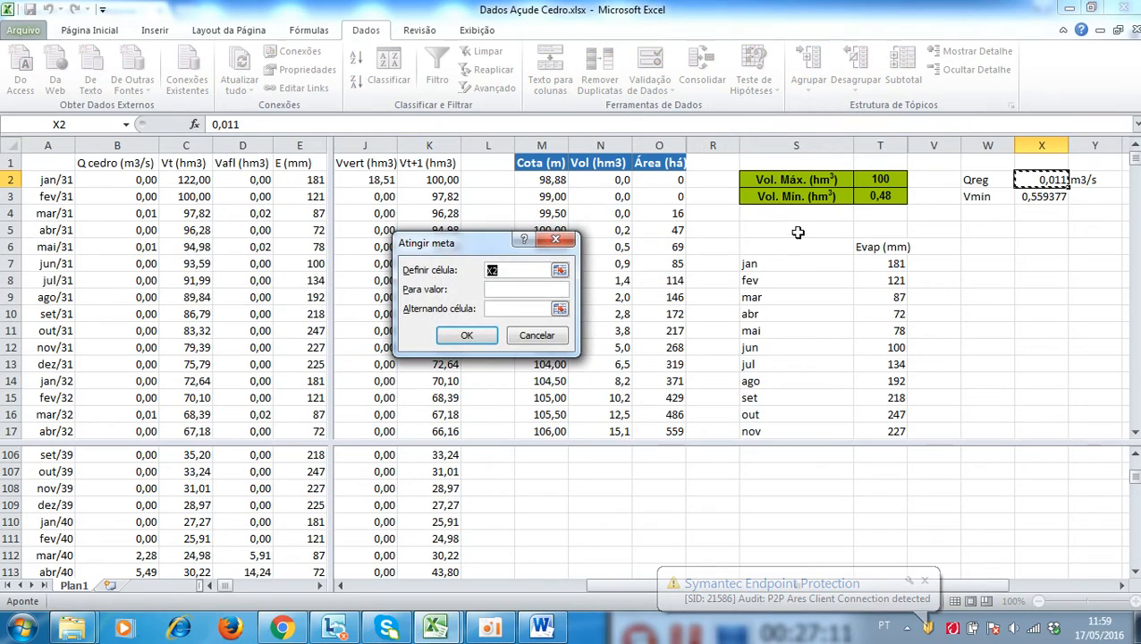
pyautogui.click(1022, 199)
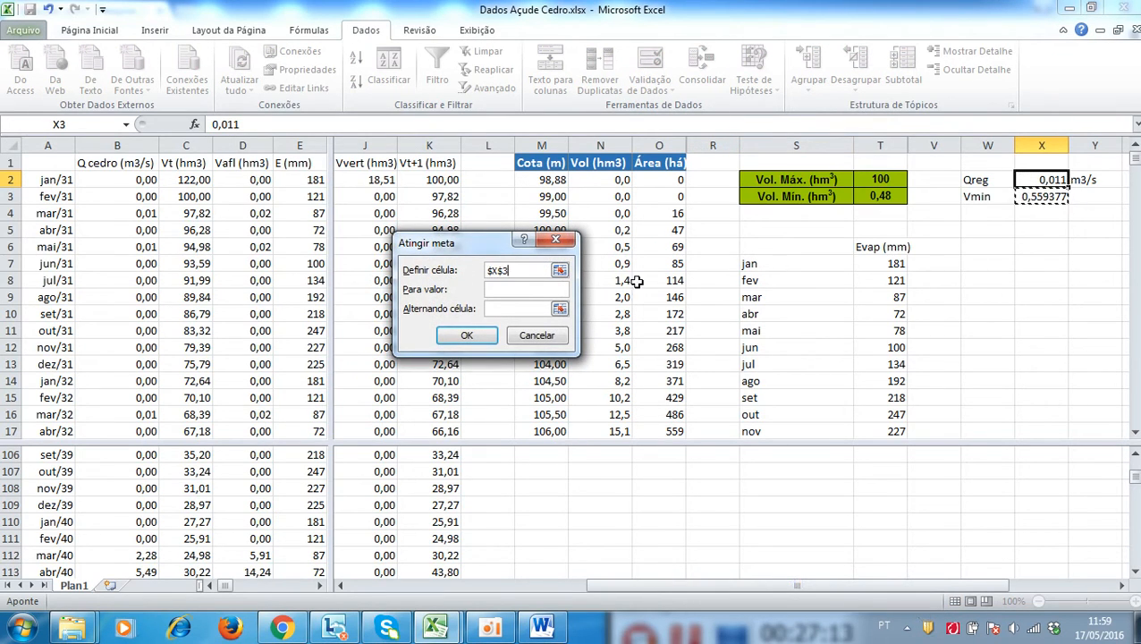
pyautogui.click(510, 287)
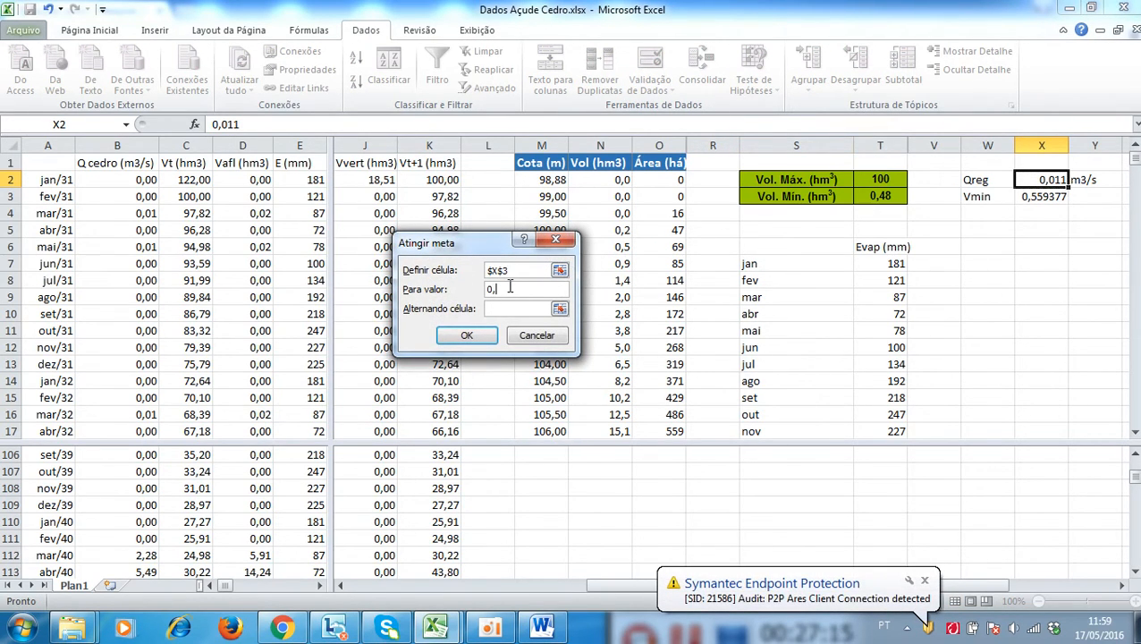
pyautogui.press('Tab')
pyautogui.click(1037, 181)
pyautogui.click(468, 337)
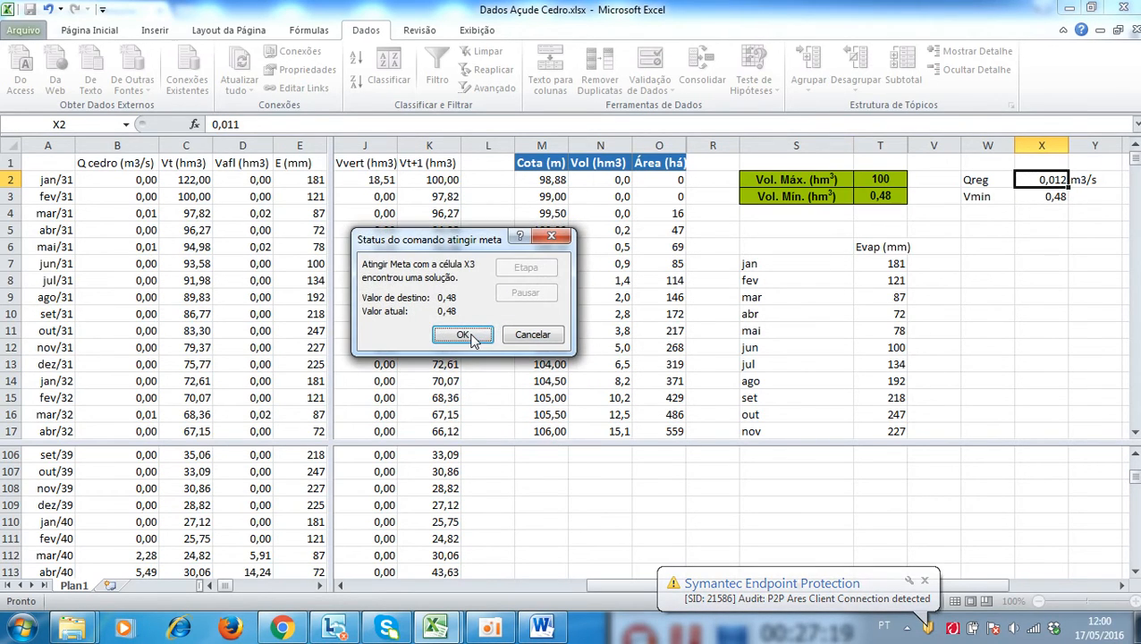
pyautogui.click(469, 335)
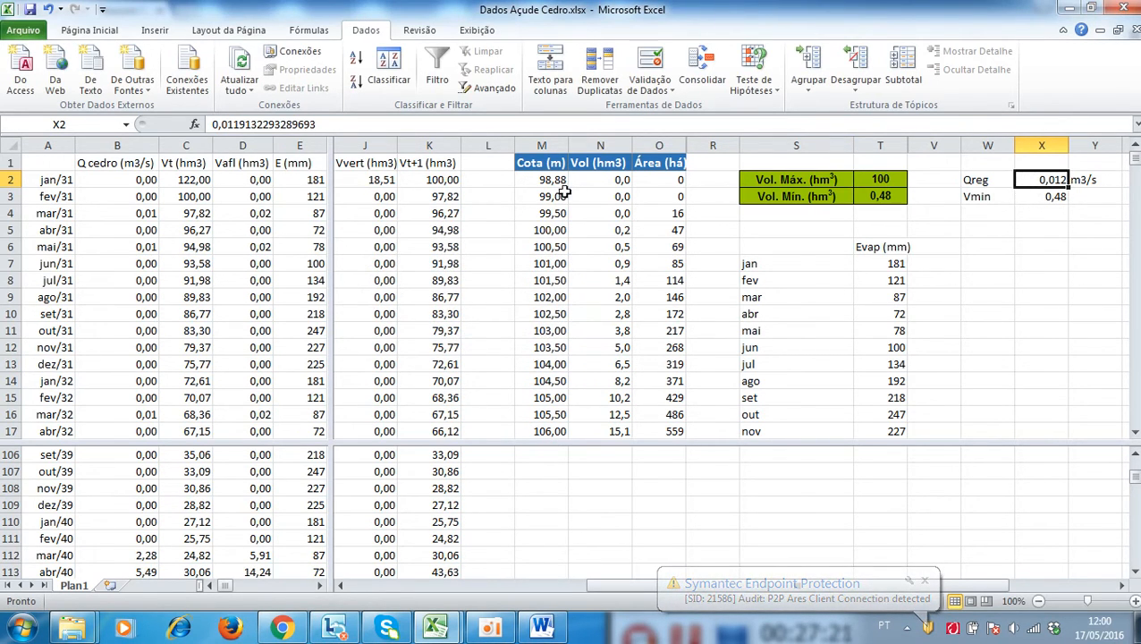
# Format the regulated flow in X2 to show four decimal places
pyautogui.click(865, 176)
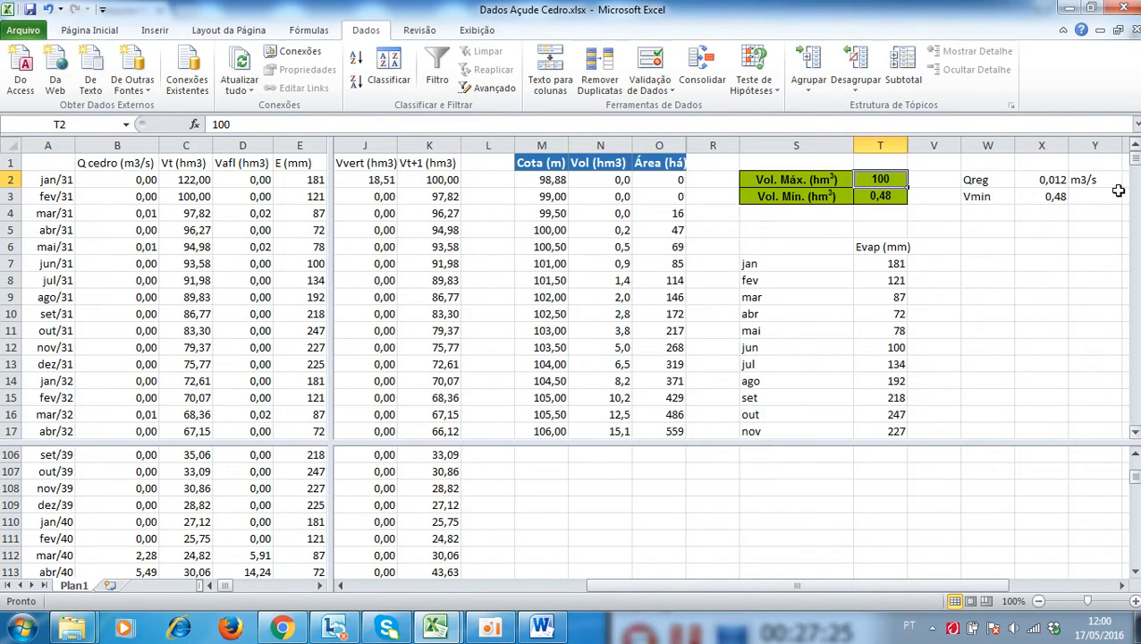
pyautogui.click(1047, 182)
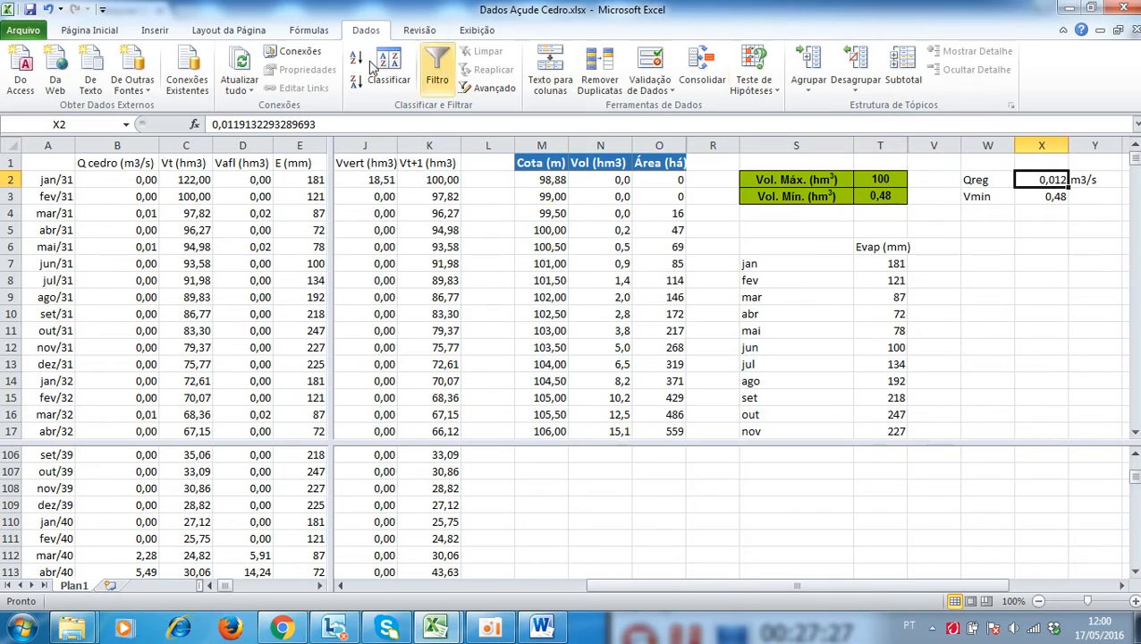
pyautogui.click(90, 29)
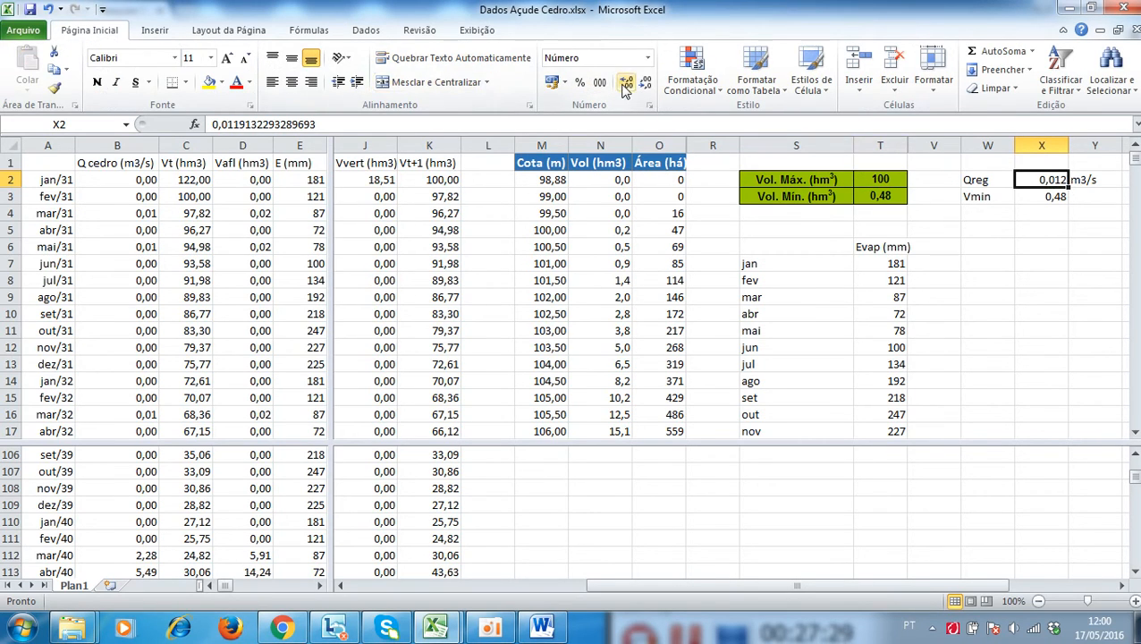
# Set the reservoir's maximum volume in T2 to 80 hm3
pyautogui.press('Left')
pyautogui.press('Left')
pyautogui.press('Left')
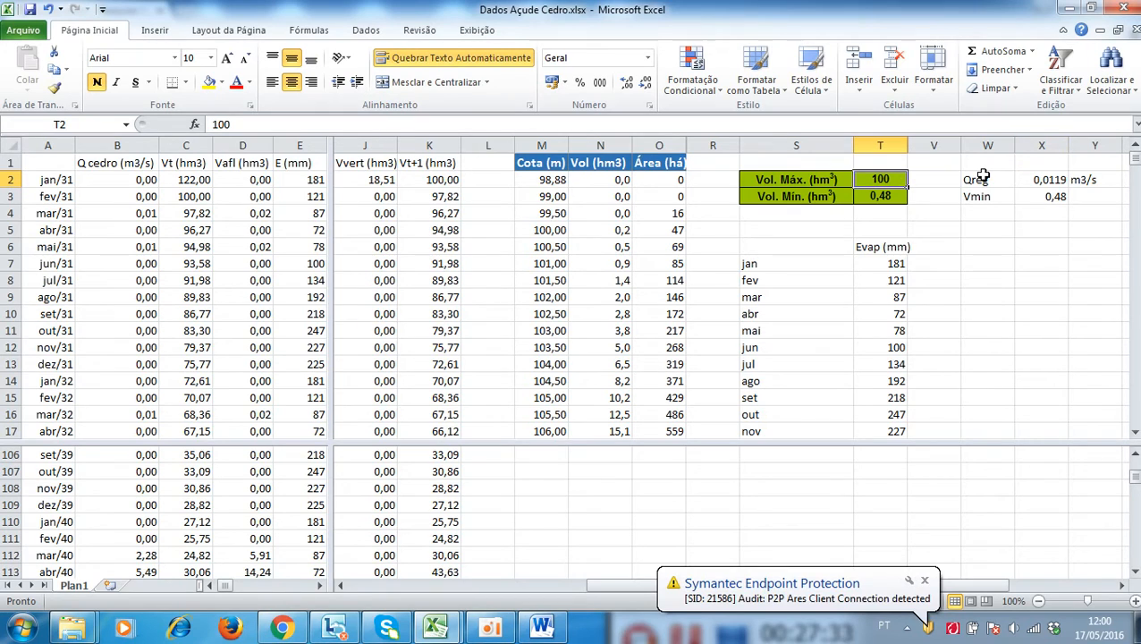
pyautogui.write('80')
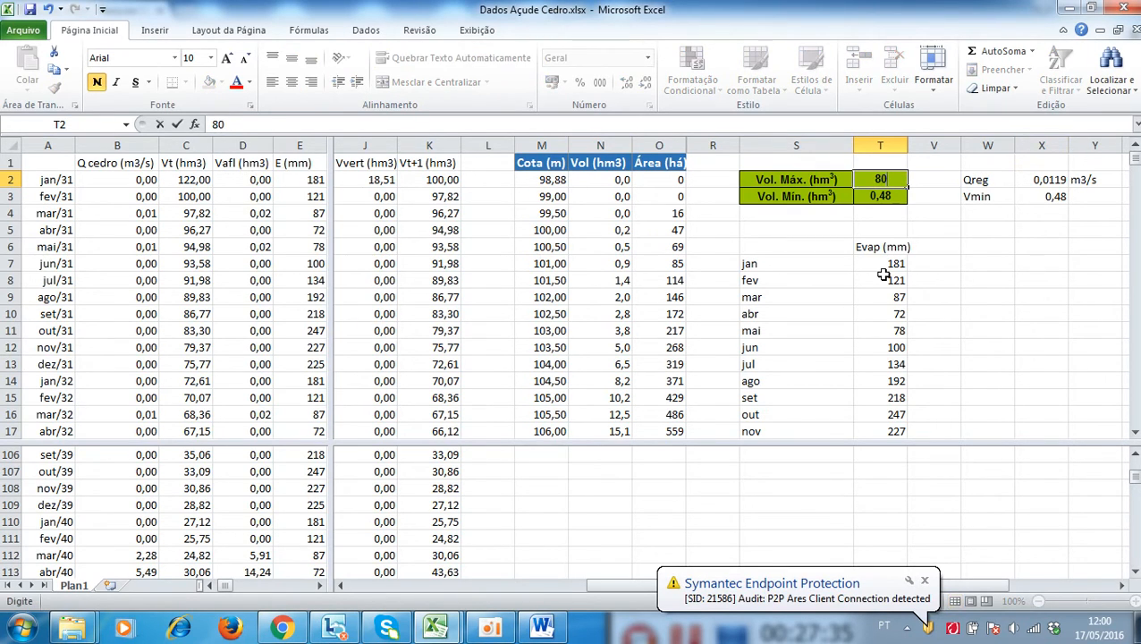
pyautogui.press('Return')
# Try Goal Seek for the 80 hm3 reservoir, targeting 0,48 in X3 by changing X2, and discard the result
pyautogui.click(1052, 191)
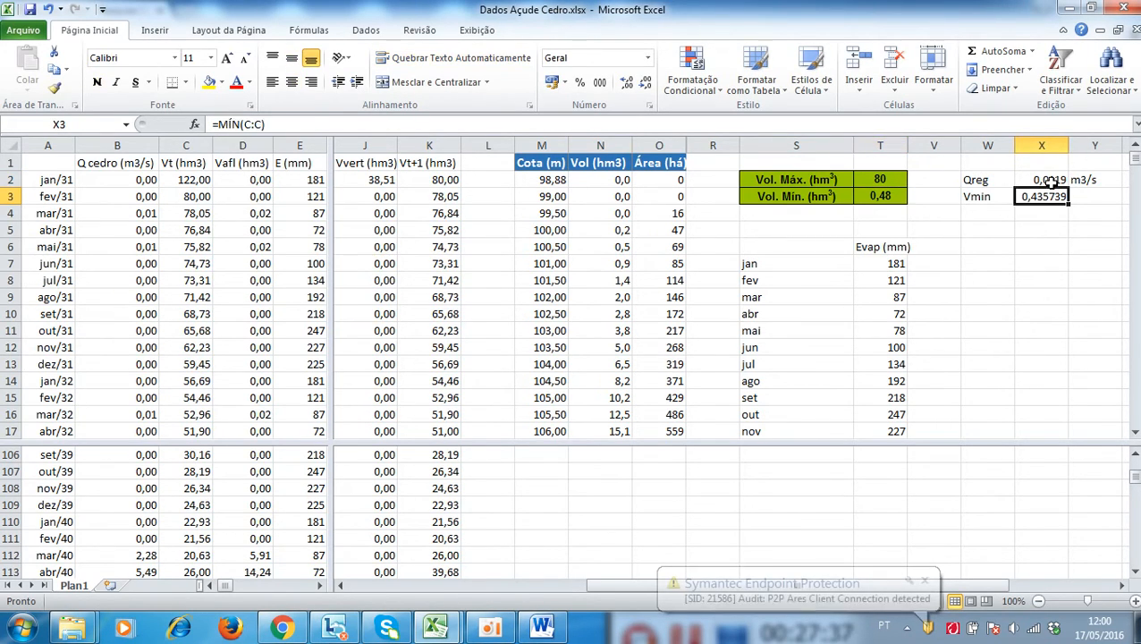
pyautogui.click(1048, 180)
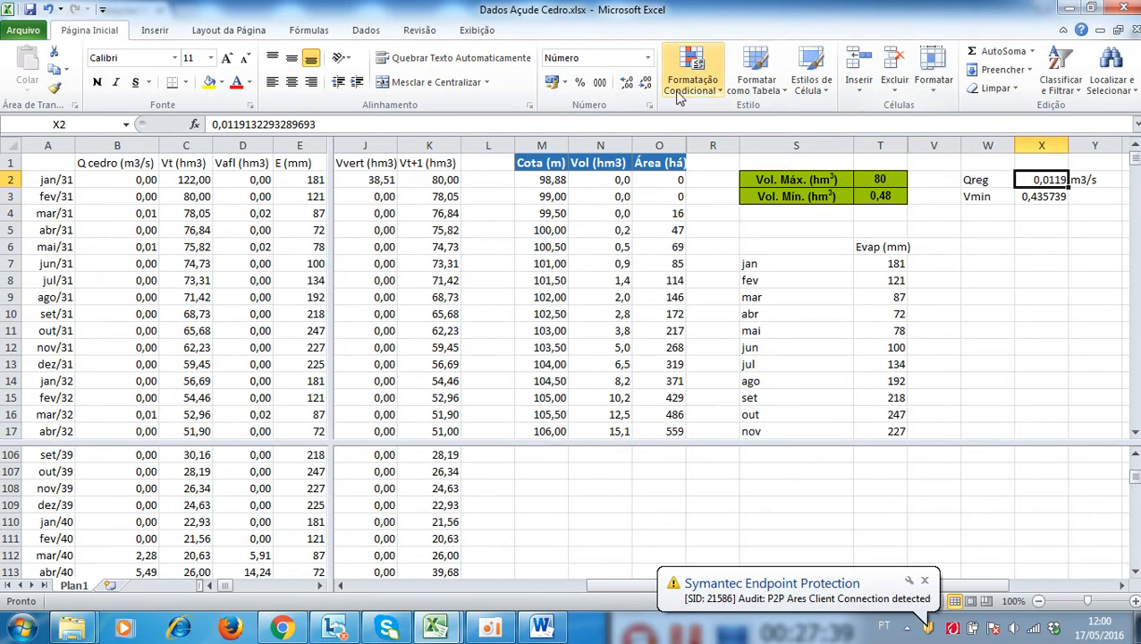
pyautogui.click(368, 31)
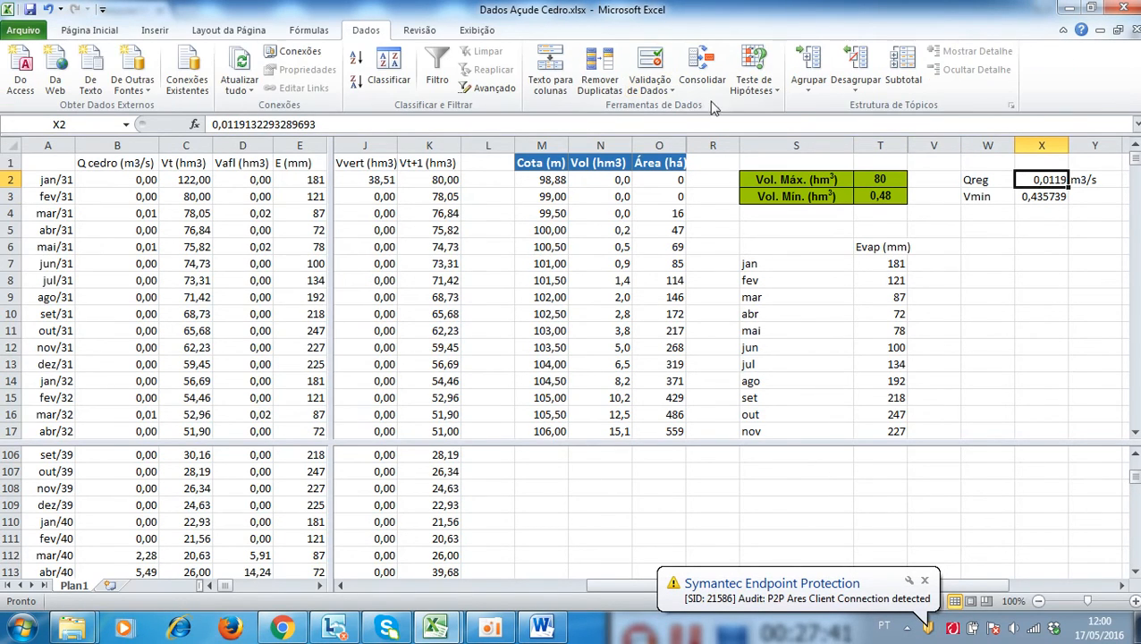
pyautogui.click(753, 85)
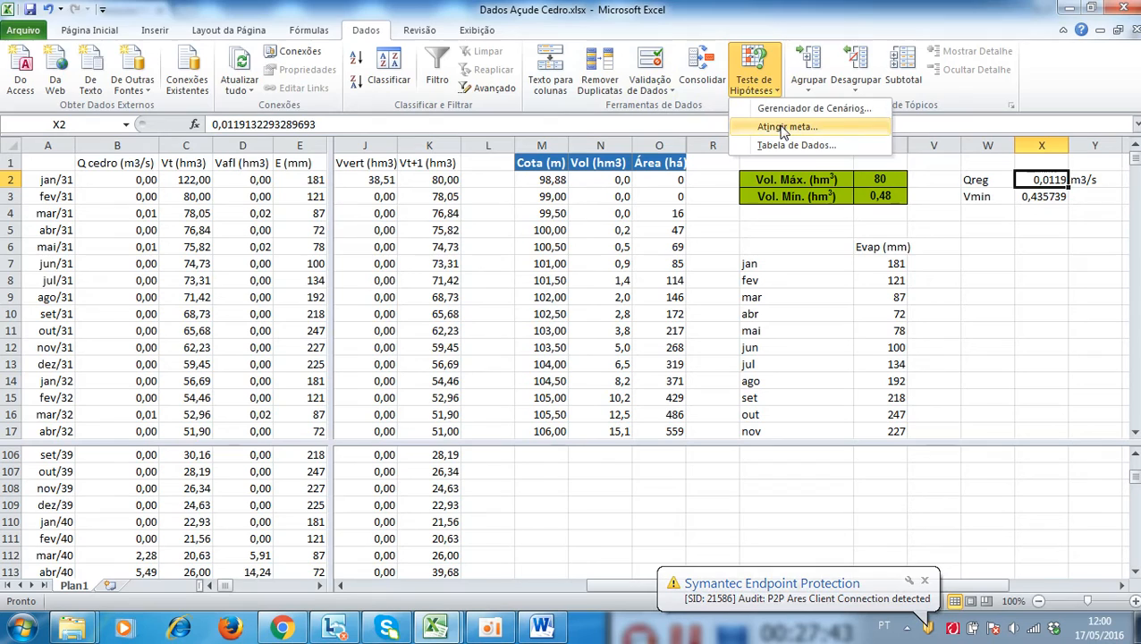
pyautogui.click(784, 127)
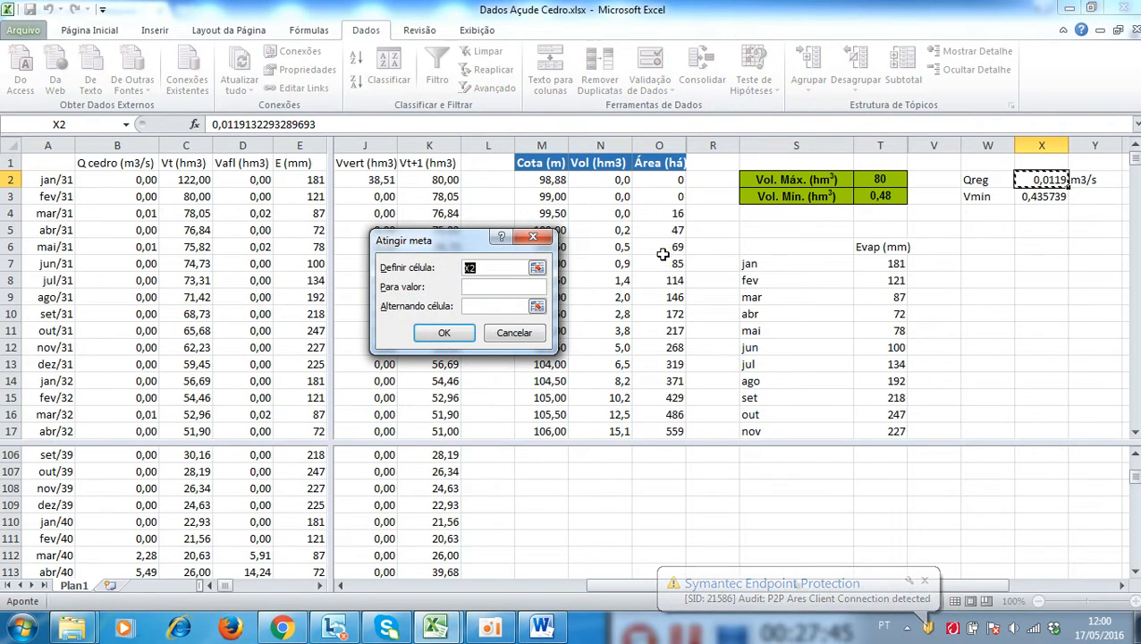
pyautogui.click(1040, 197)
pyautogui.press('Tab')
pyautogui.write('0,48')
pyautogui.press('Tab')
pyautogui.click(1040, 180)
pyautogui.click(453, 336)
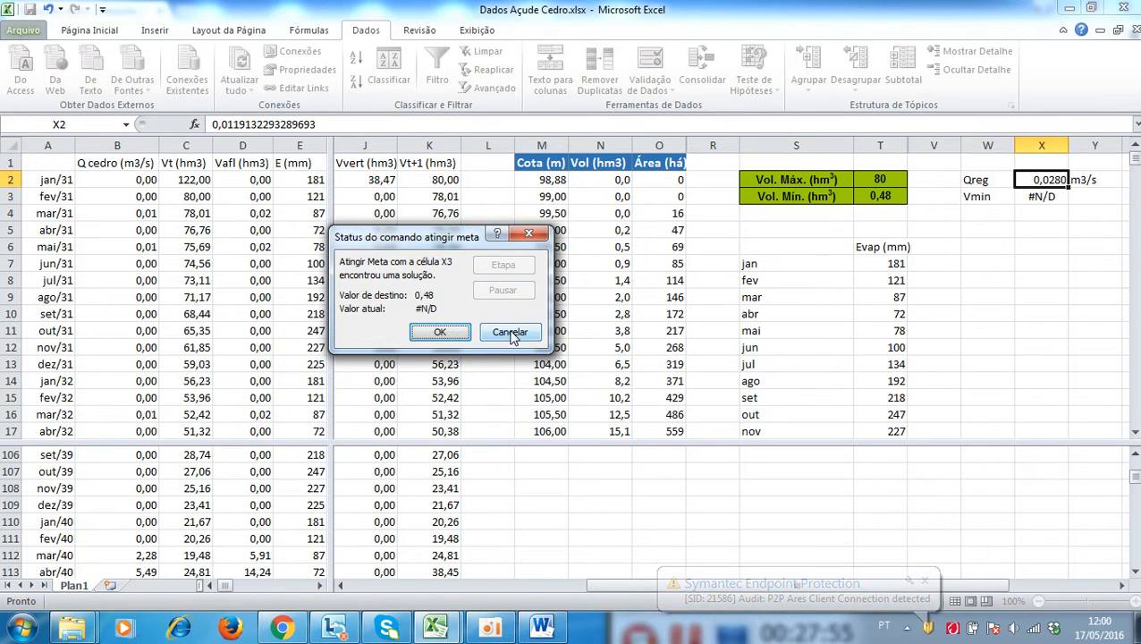
pyautogui.click(509, 333)
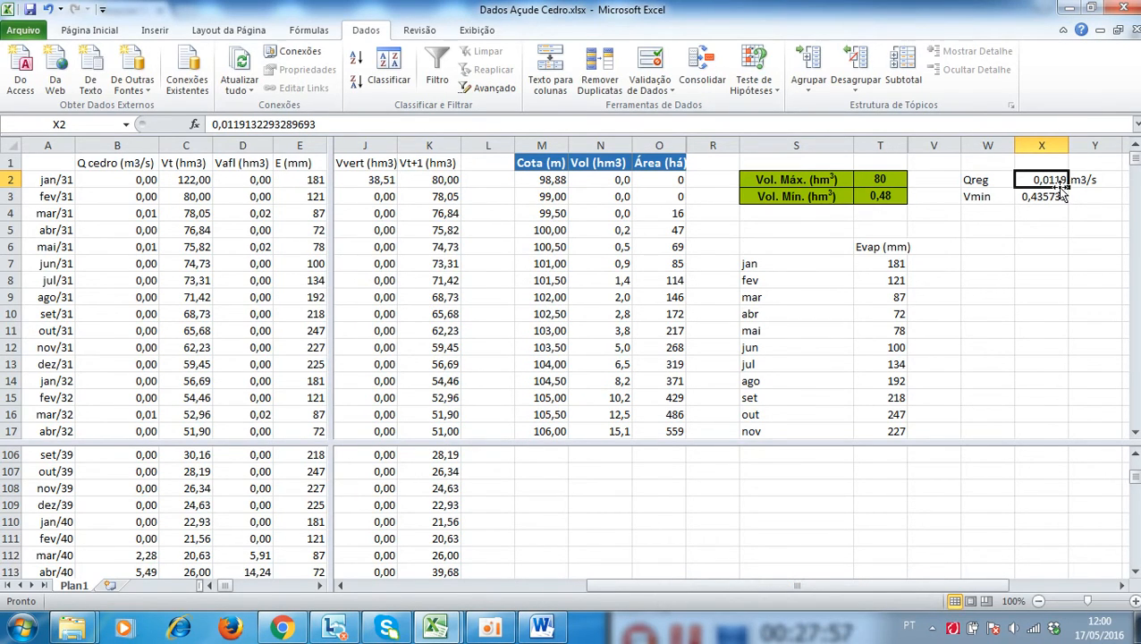
# Set the regulated flow in X2 to 0,01 m3/s as a new starting value
pyautogui.write('0,01')
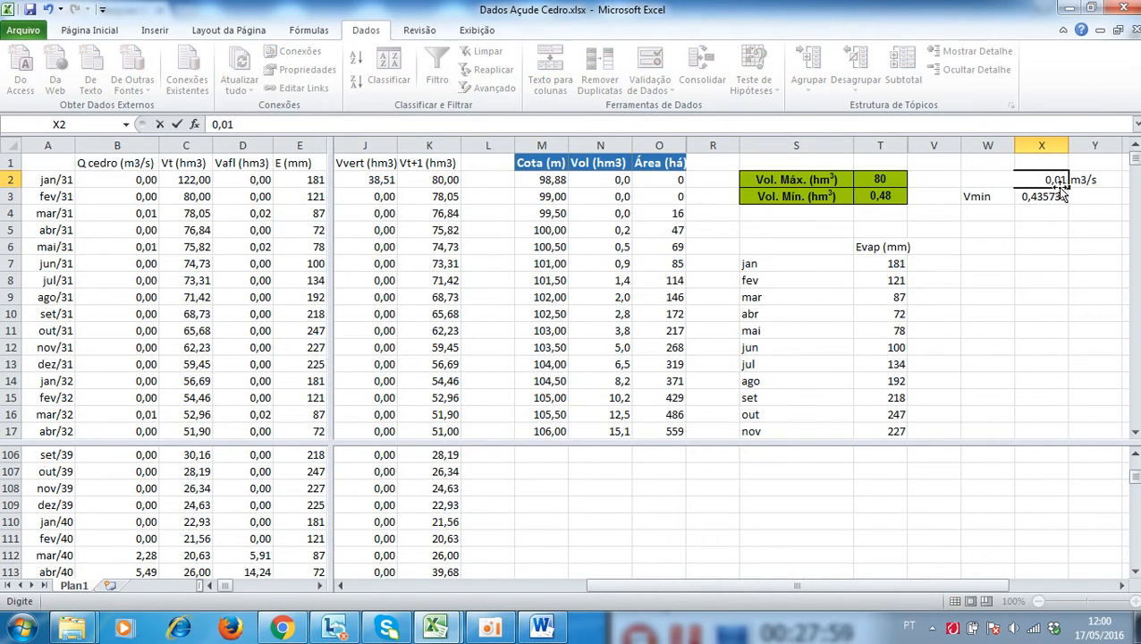
pyautogui.press('Return')
pyautogui.click(1054, 180)
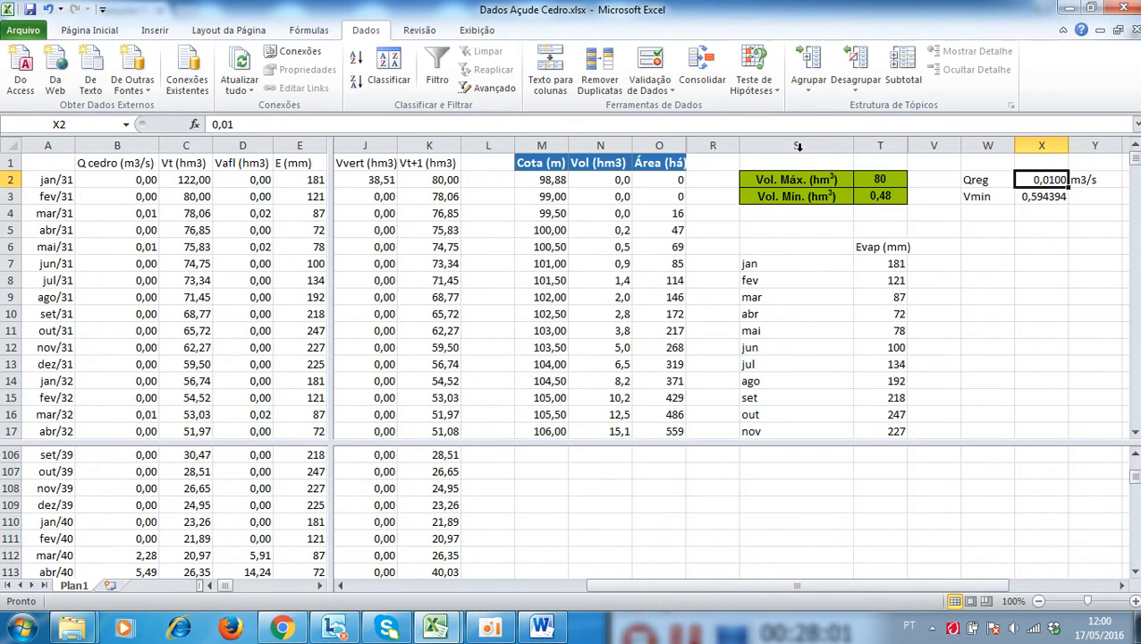
# Try Goal Seek again from the 0,01 m3/s starting flow, targeting 0,48 in X3 by changing X2, and discard the result
pyautogui.click(780, 100)
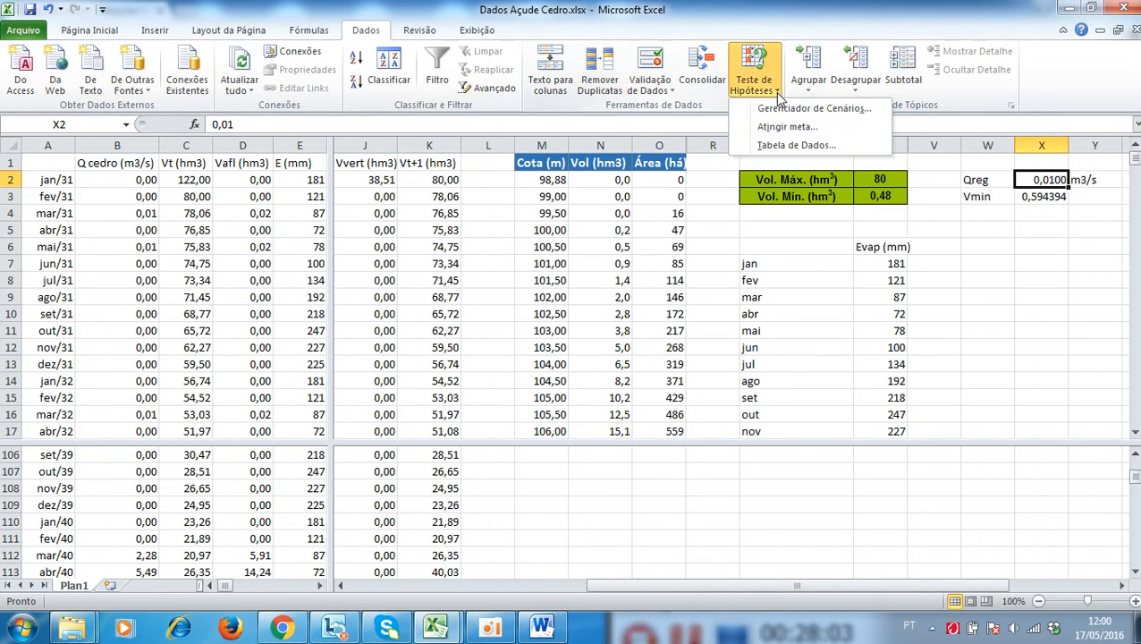
pyautogui.click(776, 132)
pyautogui.click(1037, 196)
pyautogui.click(462, 284)
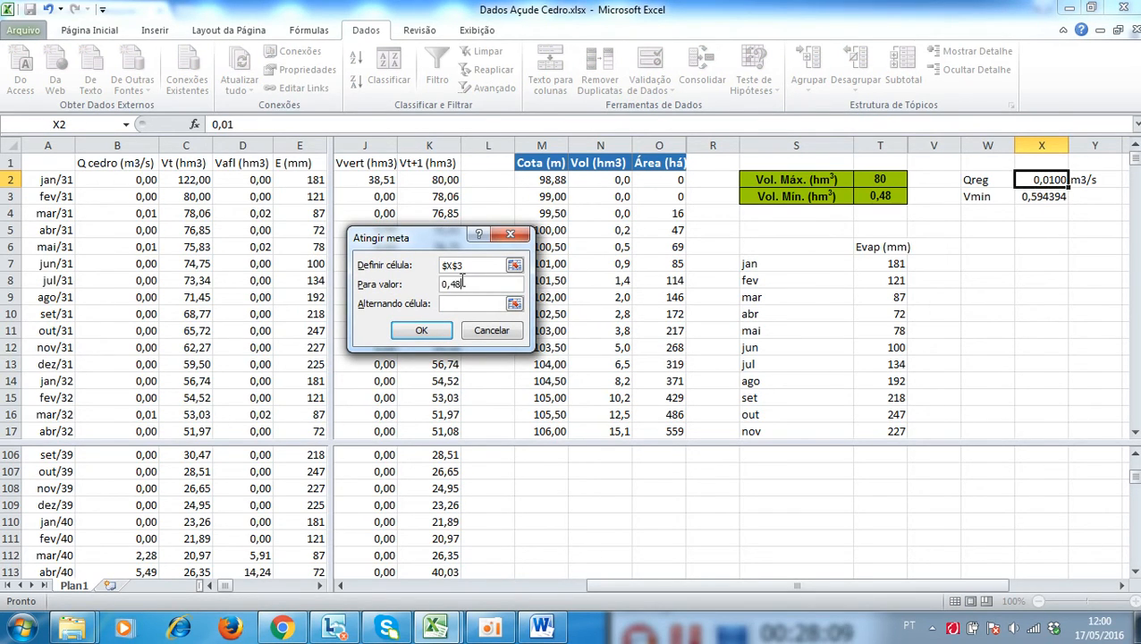
pyautogui.write('0,48')
pyautogui.press('Tab')
pyautogui.click(1039, 180)
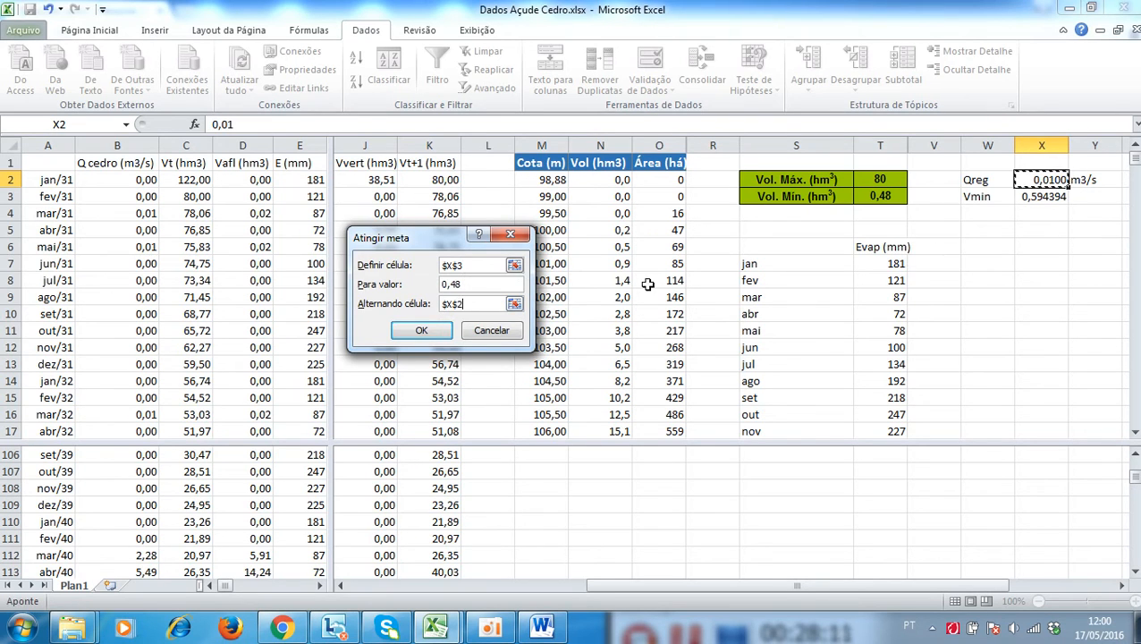
pyautogui.click(421, 331)
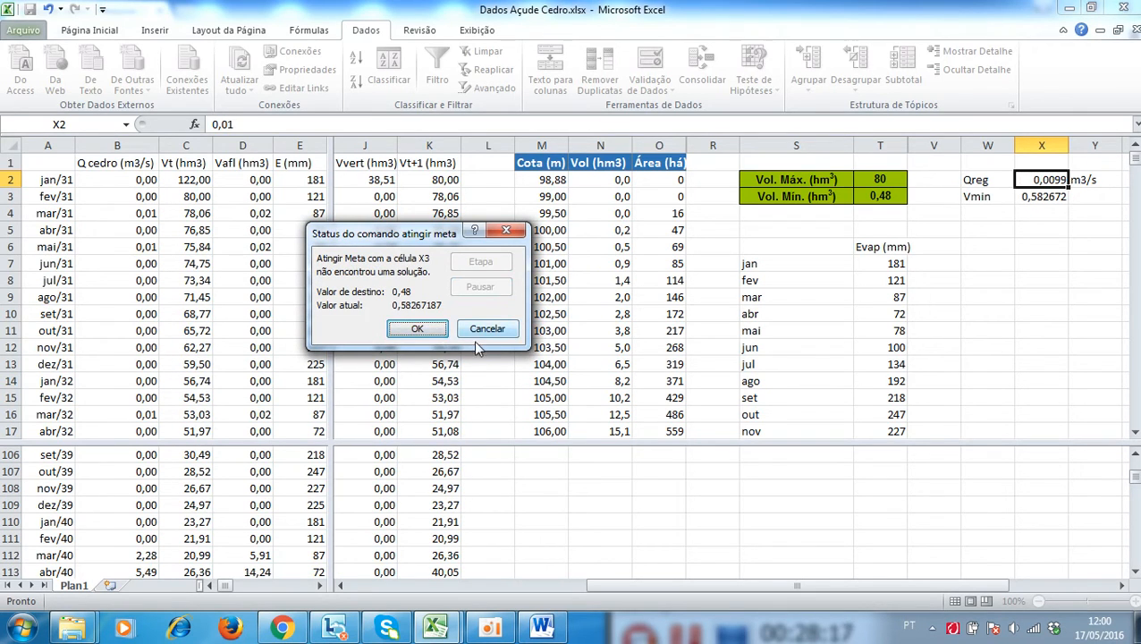
pyautogui.click(507, 332)
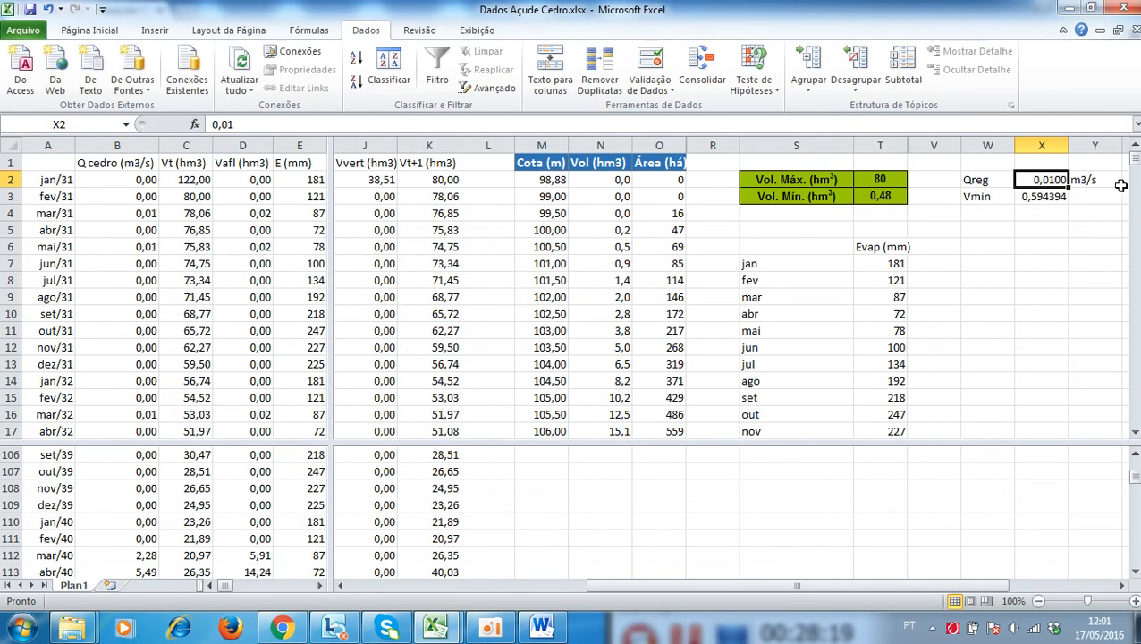
# Try regulated flows of 0,011, 0,0115 and 0,0116 m3/s in X2, bringing Vmin closer to the minimum volume
pyautogui.write('0,0')
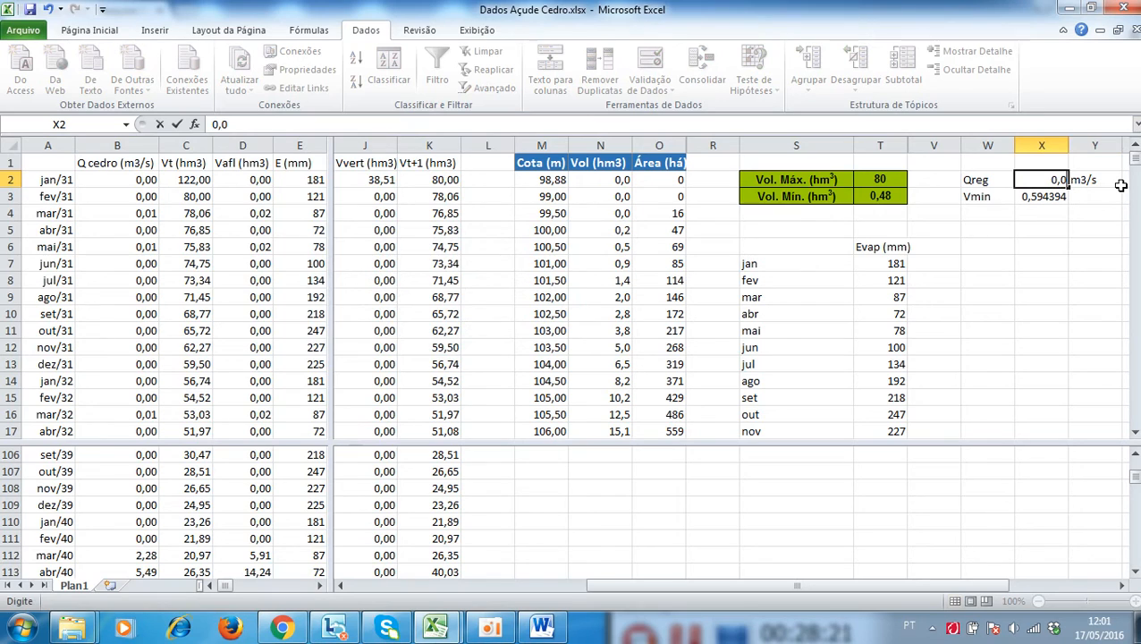
pyautogui.write('11')
pyautogui.press('Return')
pyautogui.press('Up')
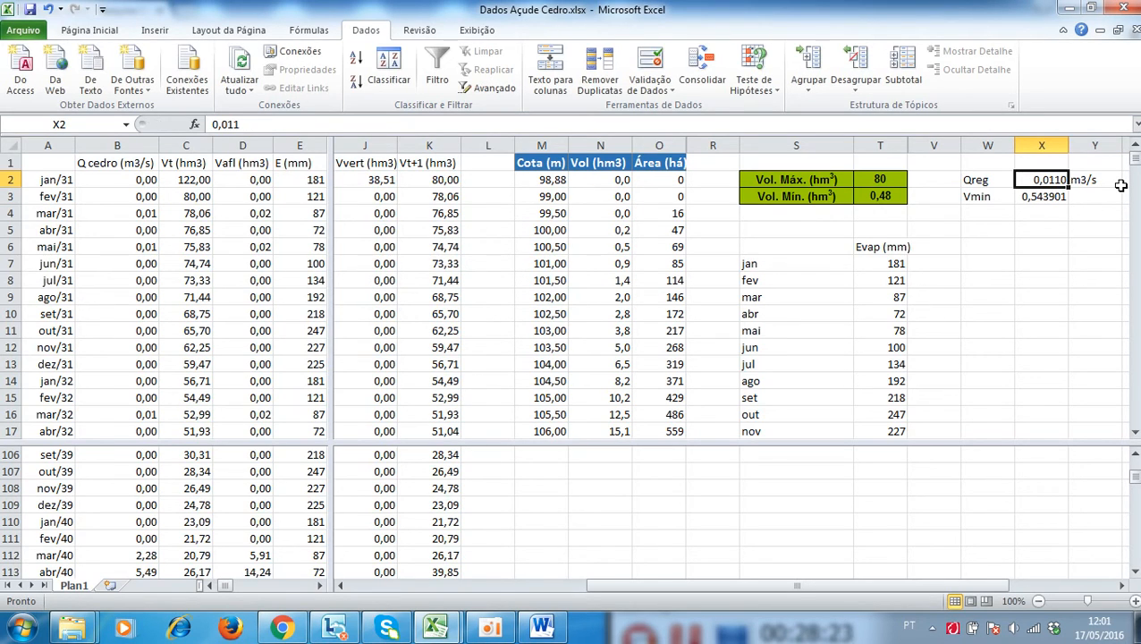
pyautogui.press('BackSpace')
pyautogui.write('0,0115')
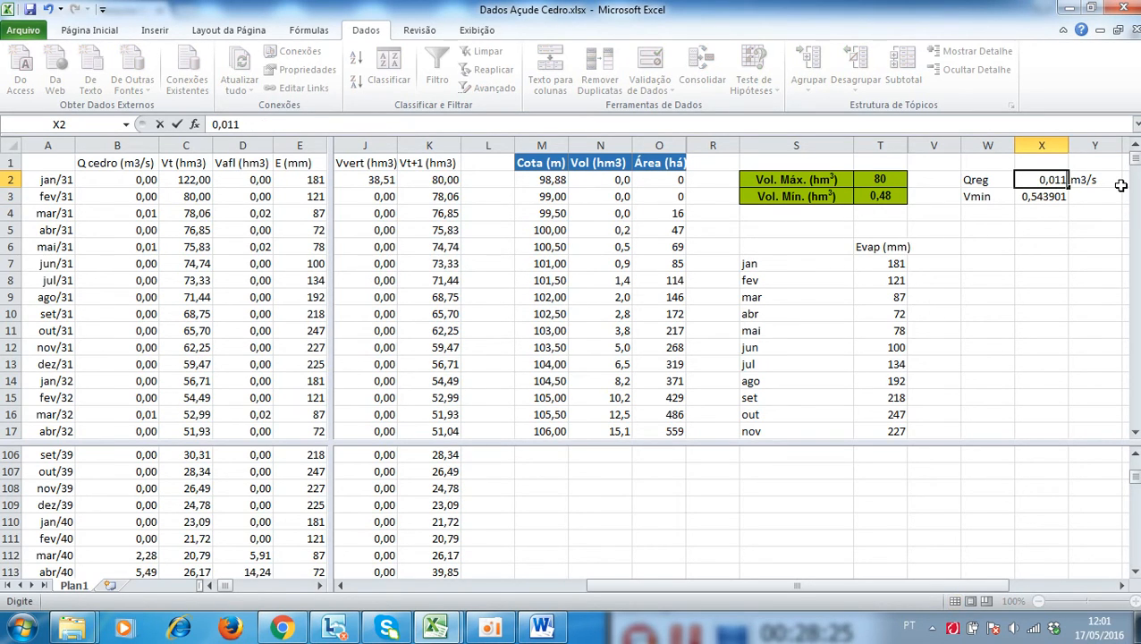
pyautogui.press('Return')
pyautogui.press('Up')
pyautogui.press('BackSpace')
pyautogui.write('0,0116')
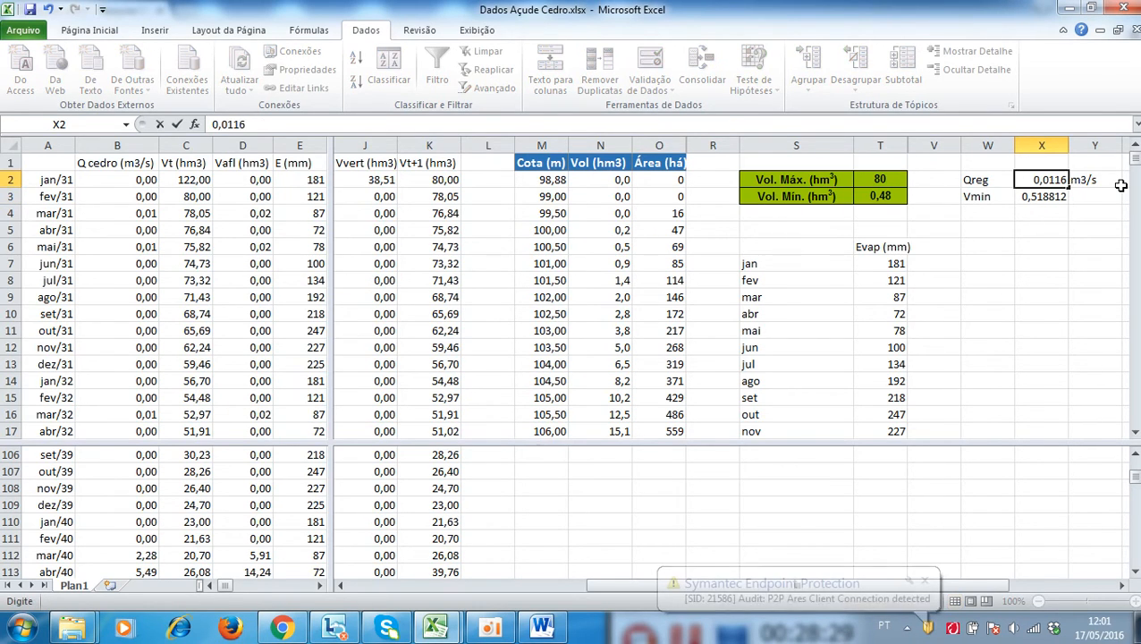
pyautogui.press('Return')
pyautogui.press('Up')
# Set the regulated flow in X2 to 0,0117 m3/s and dismiss the Symantec Endpoint Protection notification
pyautogui.press('BackSpace')
pyautogui.write('0,0117')
pyautogui.press('Return')
pyautogui.press('Up')
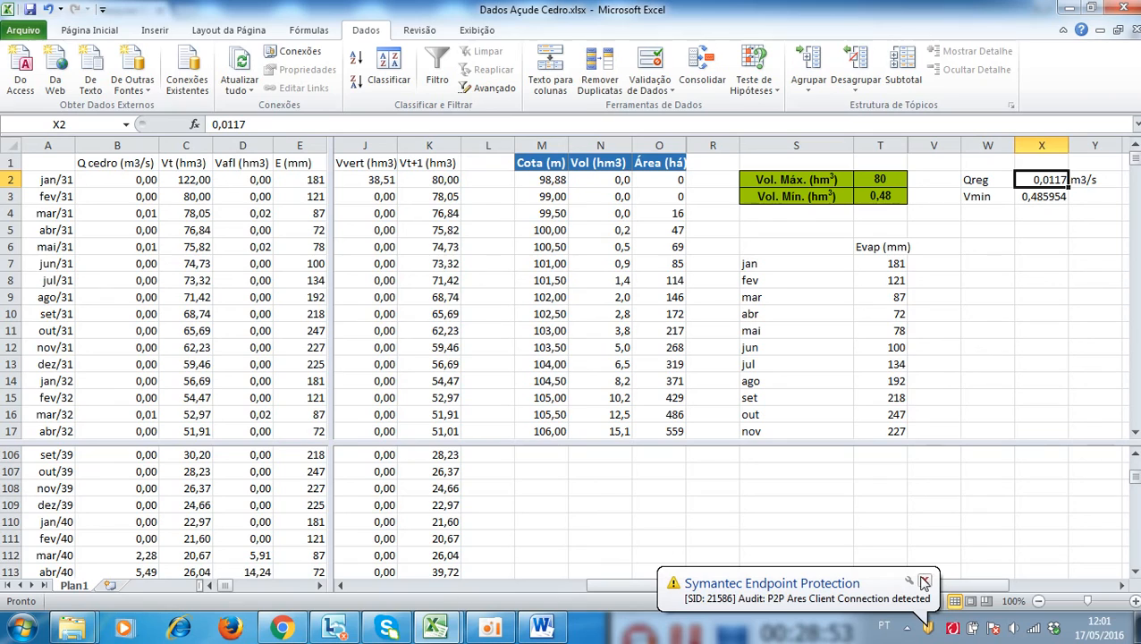
pyautogui.click(924, 582)
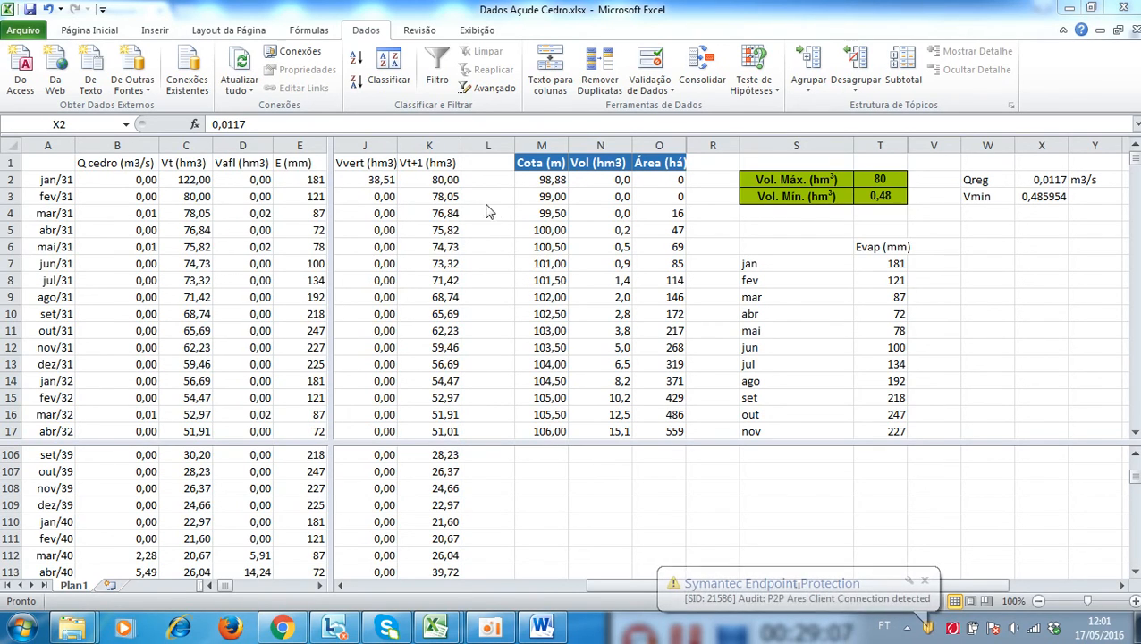
# Select the whole Q cedro (m3/s) column to check the average inflow
pyautogui.click(125, 139)
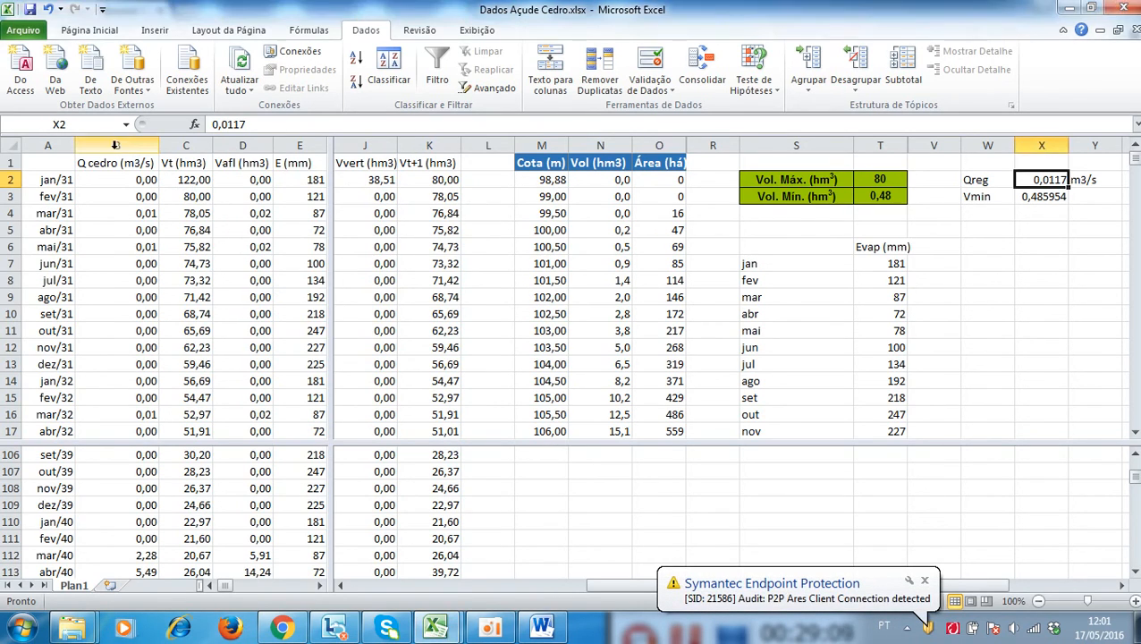
pyautogui.click(115, 146)
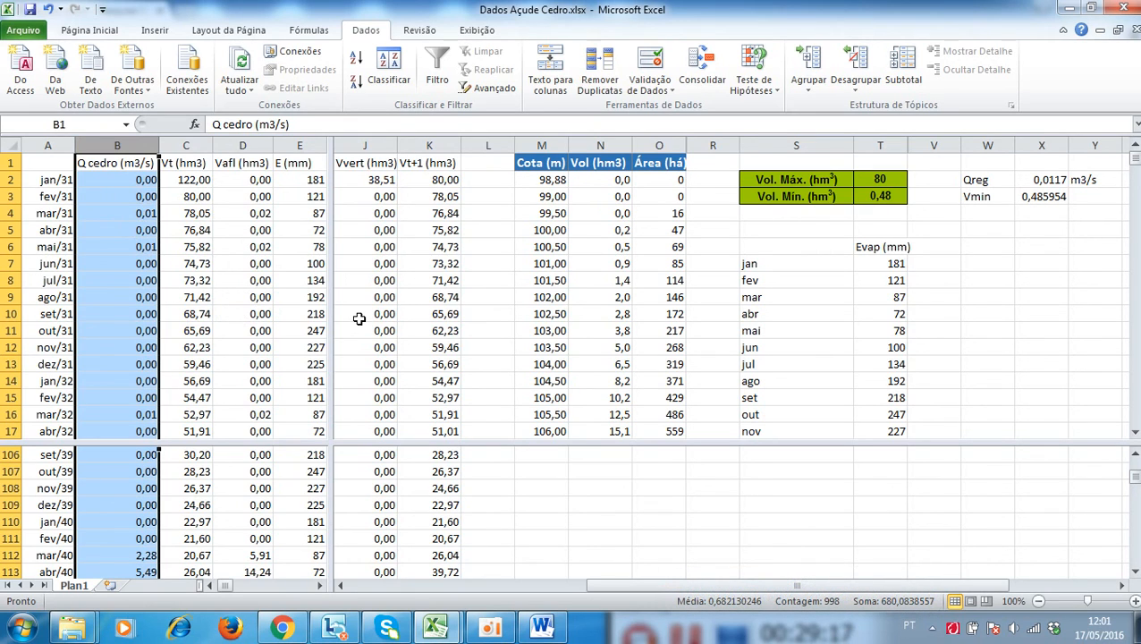
pyautogui.moveTo(483, 631)
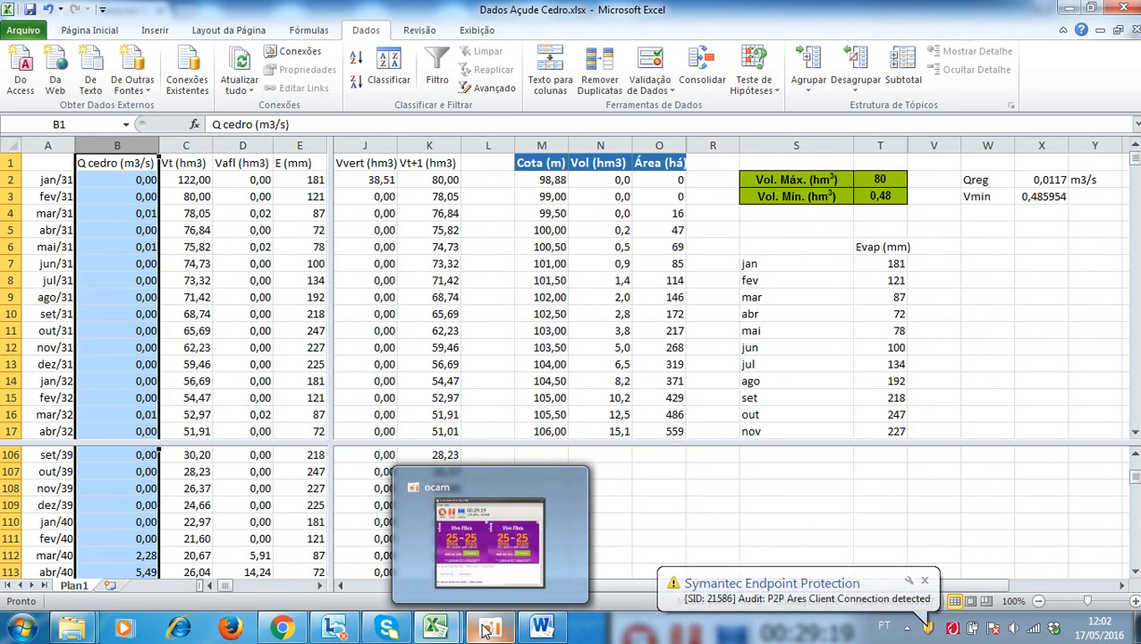
pyautogui.moveTo(498, 512)
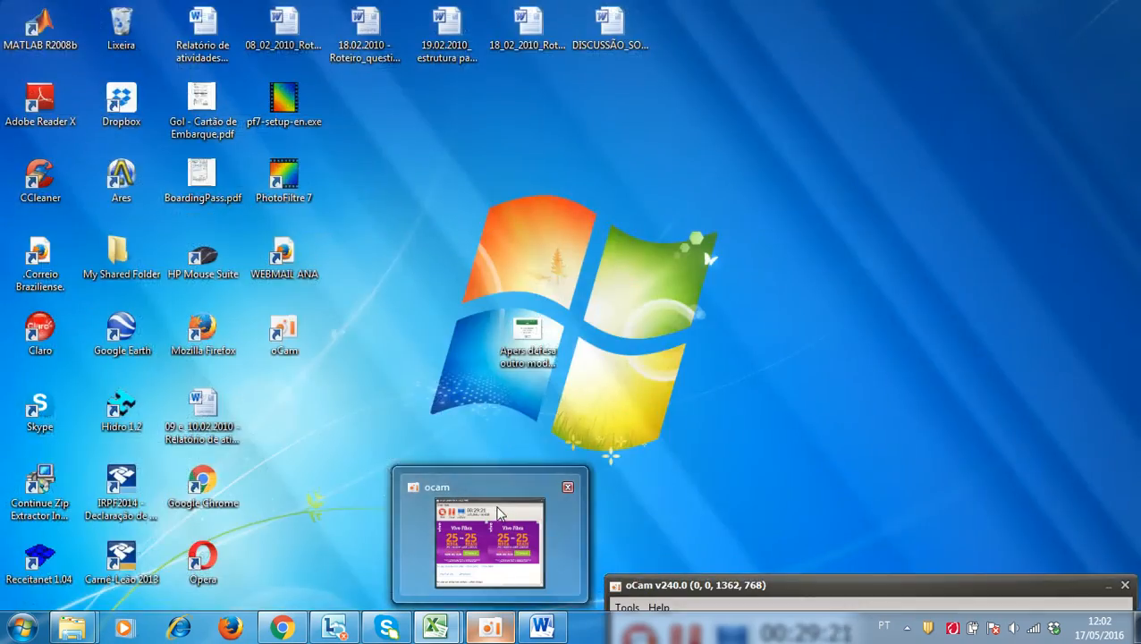
pyautogui.moveTo(786, 585); pyautogui.dragTo(773, 535)
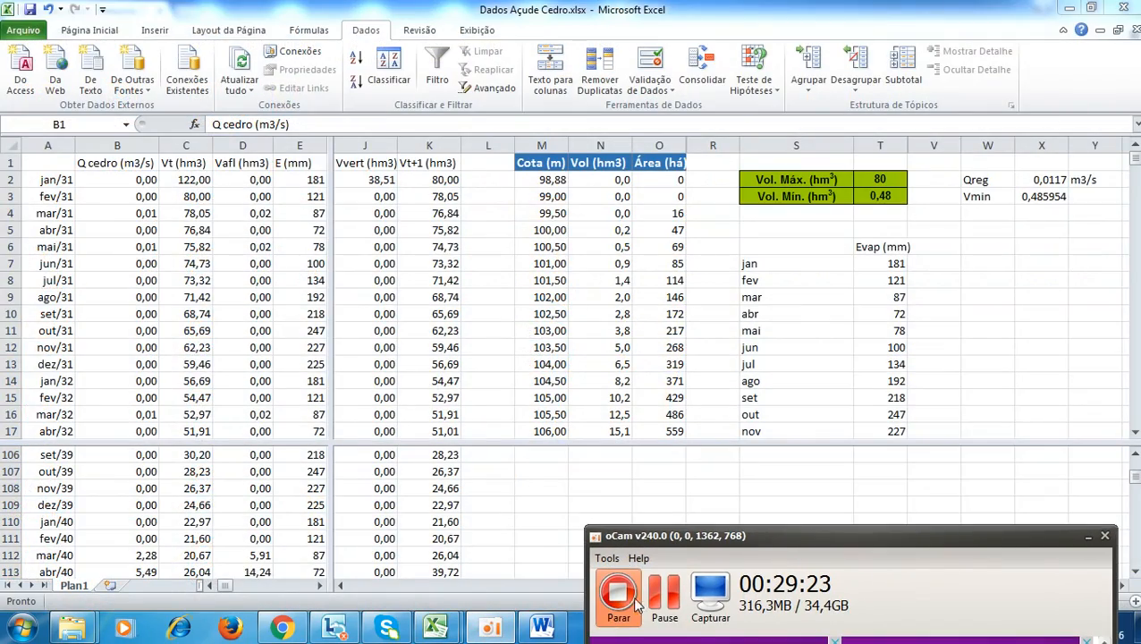